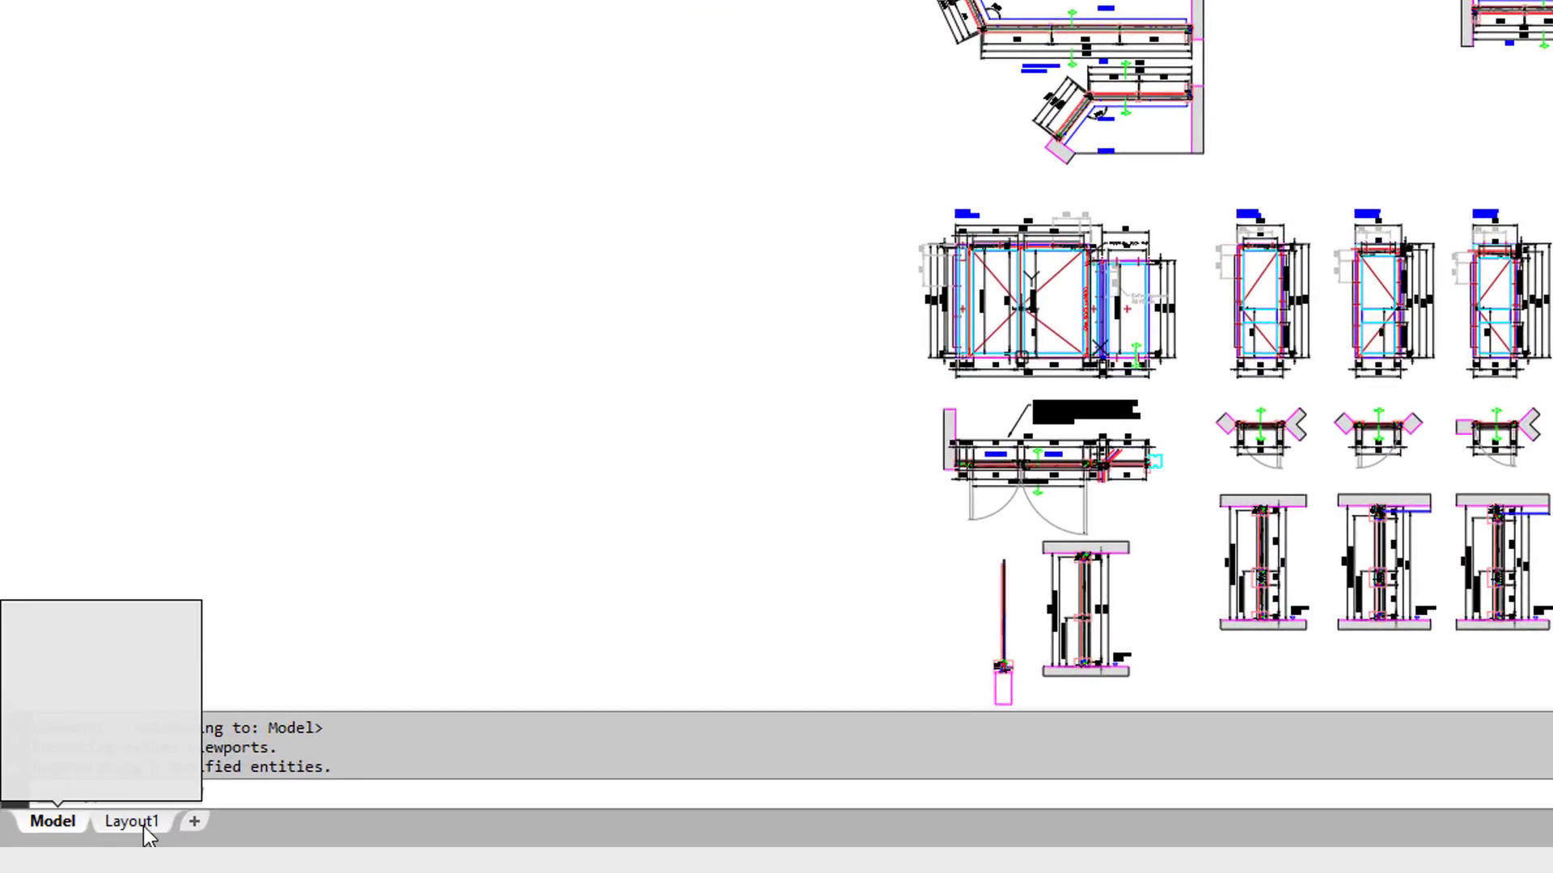
Step: Switch to Layout1, select the sheet's border frame and clear the selection
left_click(144, 826)
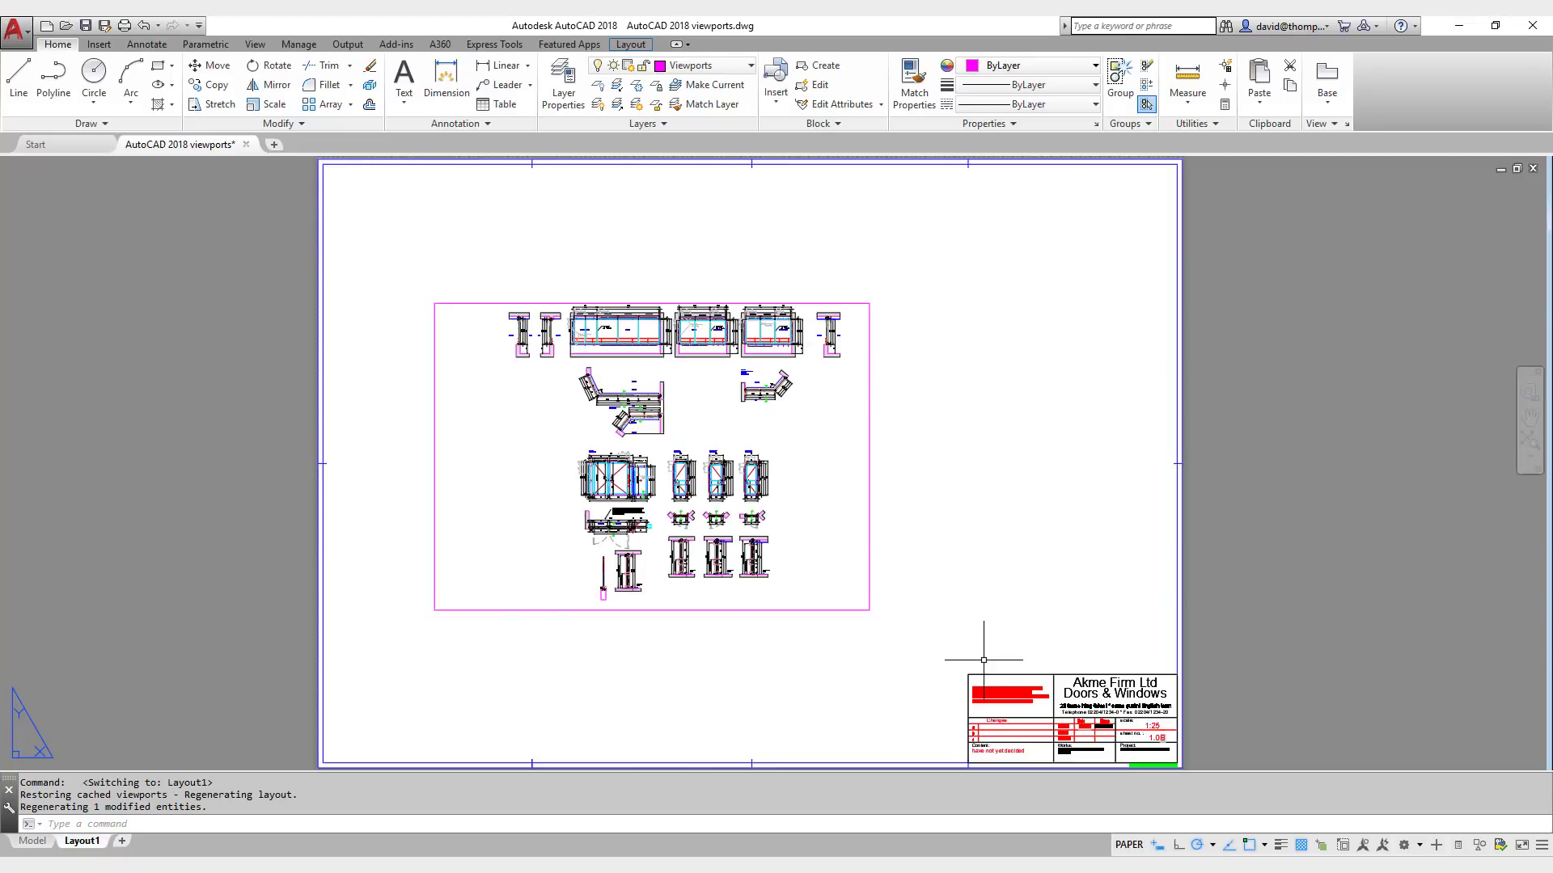
left_click(1189, 409)
left_click(1057, 451)
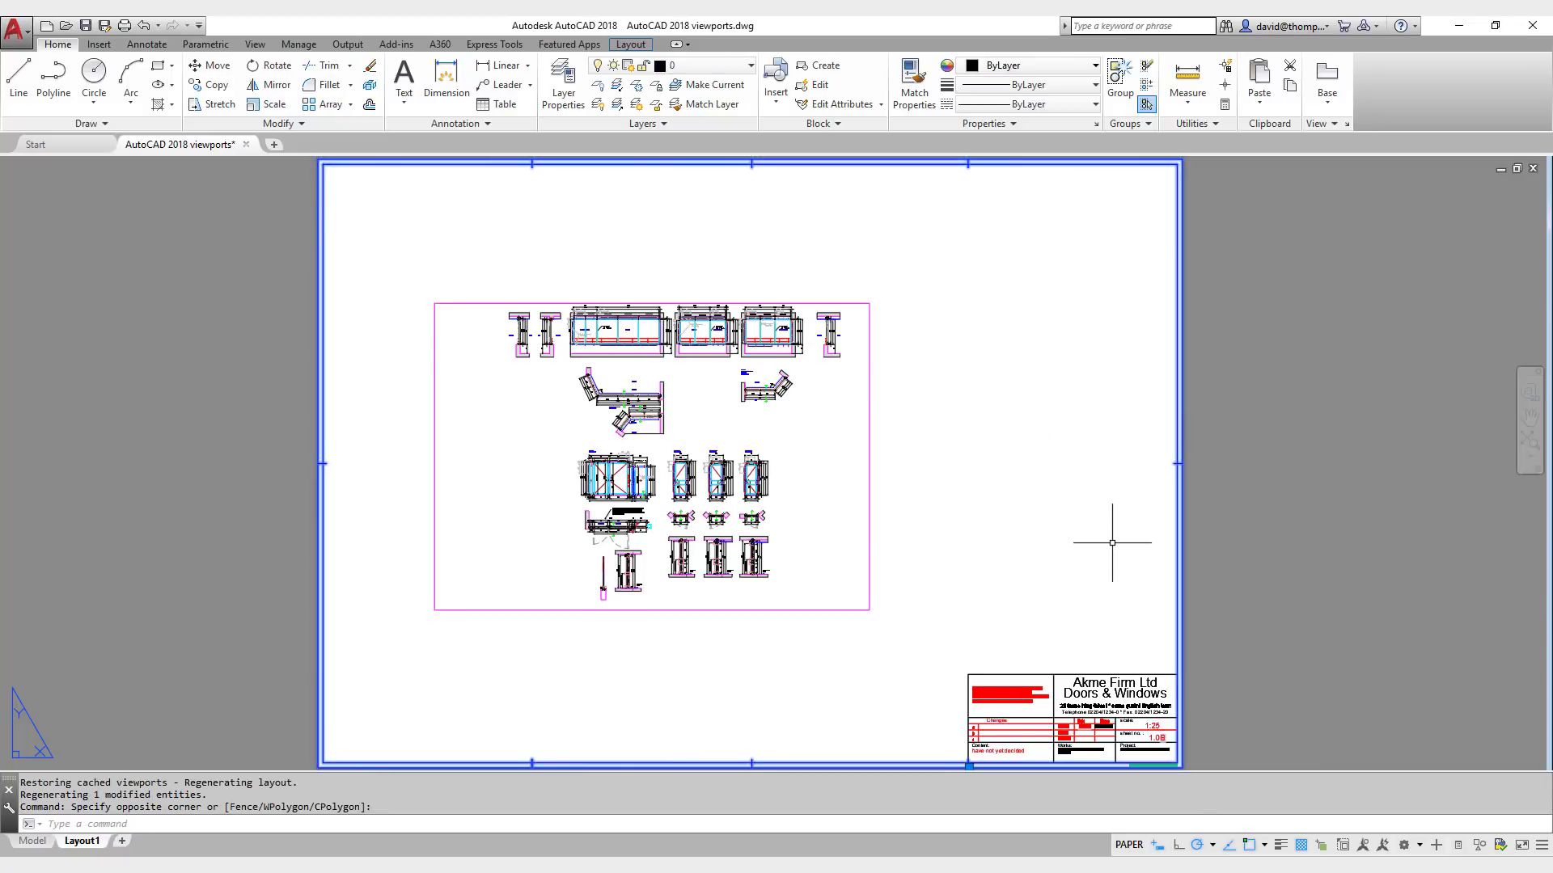
key("Escape")
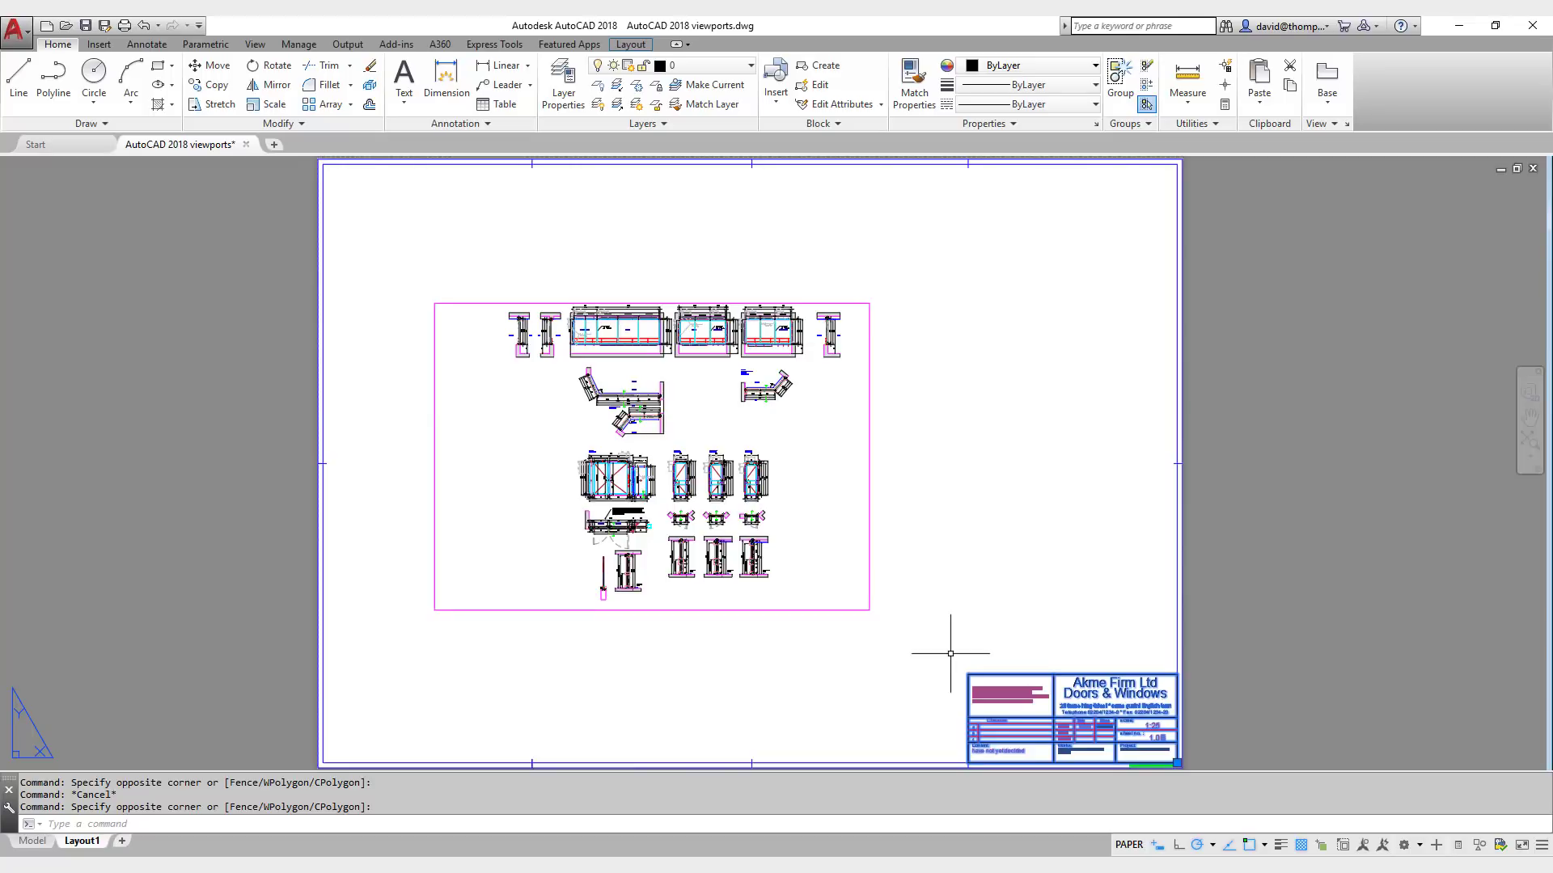
Step: Enlarge the viewport on the sheet slightly by stretching its lower-right corner outward
left_click(883, 558)
left_click(866, 623)
left_click(869, 610)
left_click(905, 631)
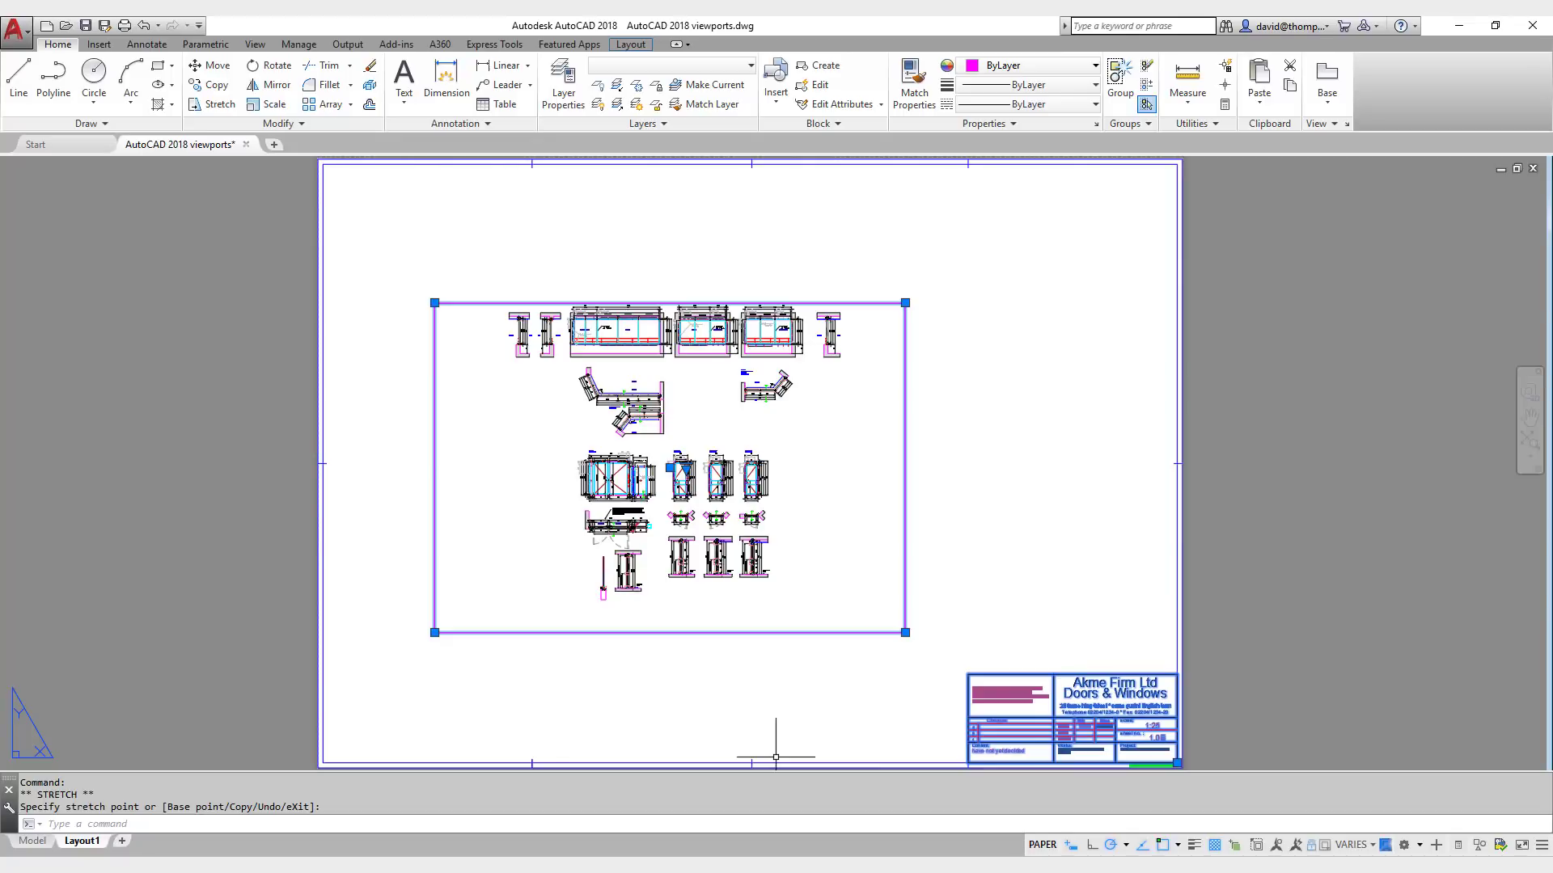
Step: Activate the viewport, zoom its contents out so the drawings appear smaller, and return to paper space
double_click(858, 555)
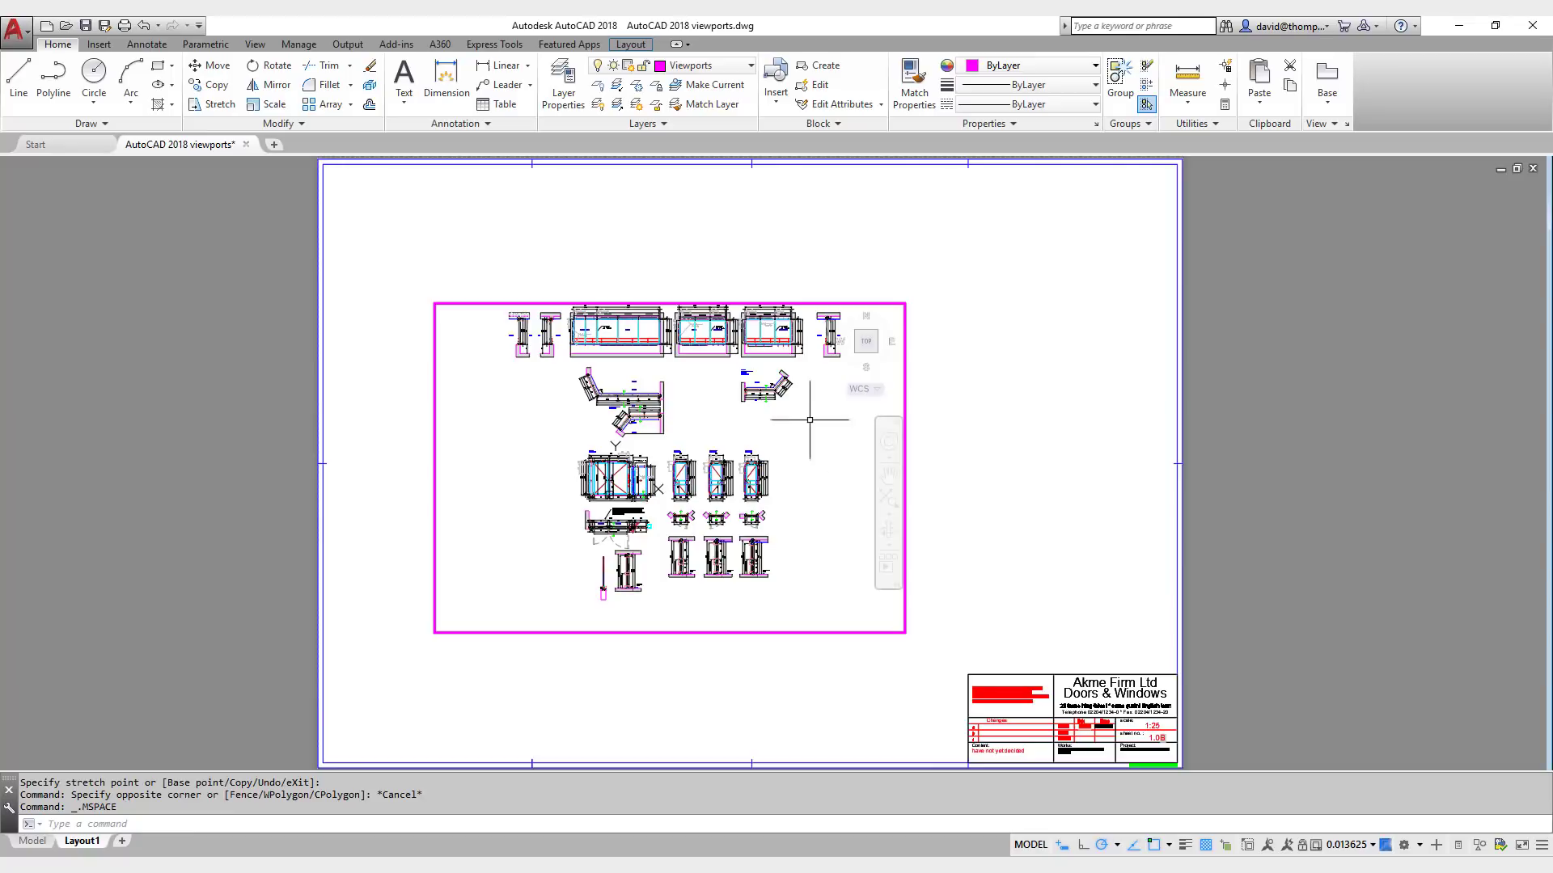
scroll(662, 443, "down", 2)
scroll(663, 442, "up", 2)
scroll(642, 349, "down", 2)
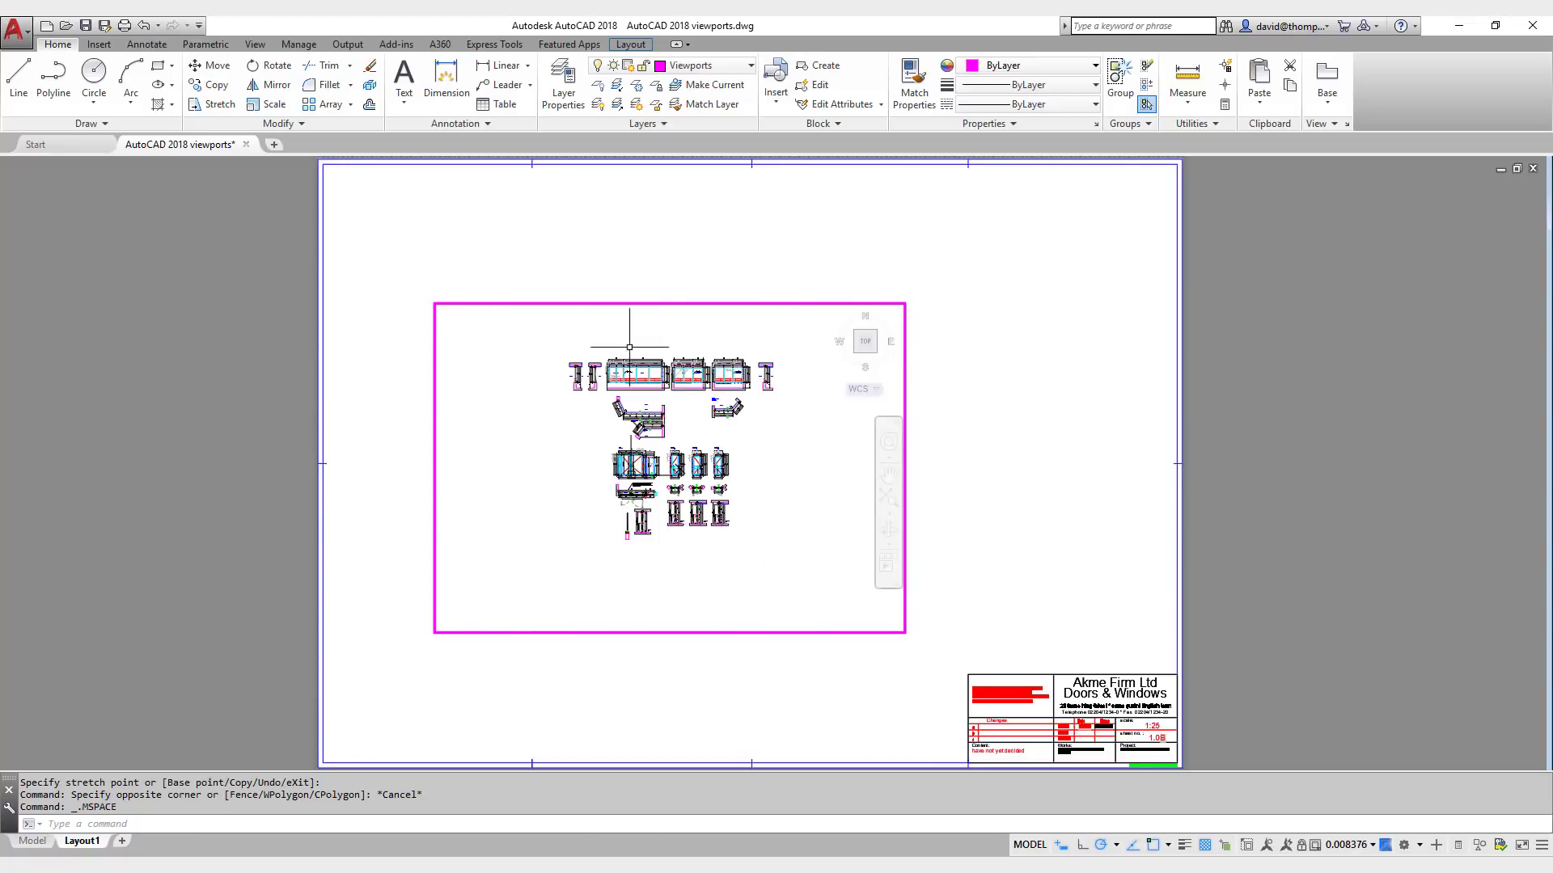
double_click(1112, 422)
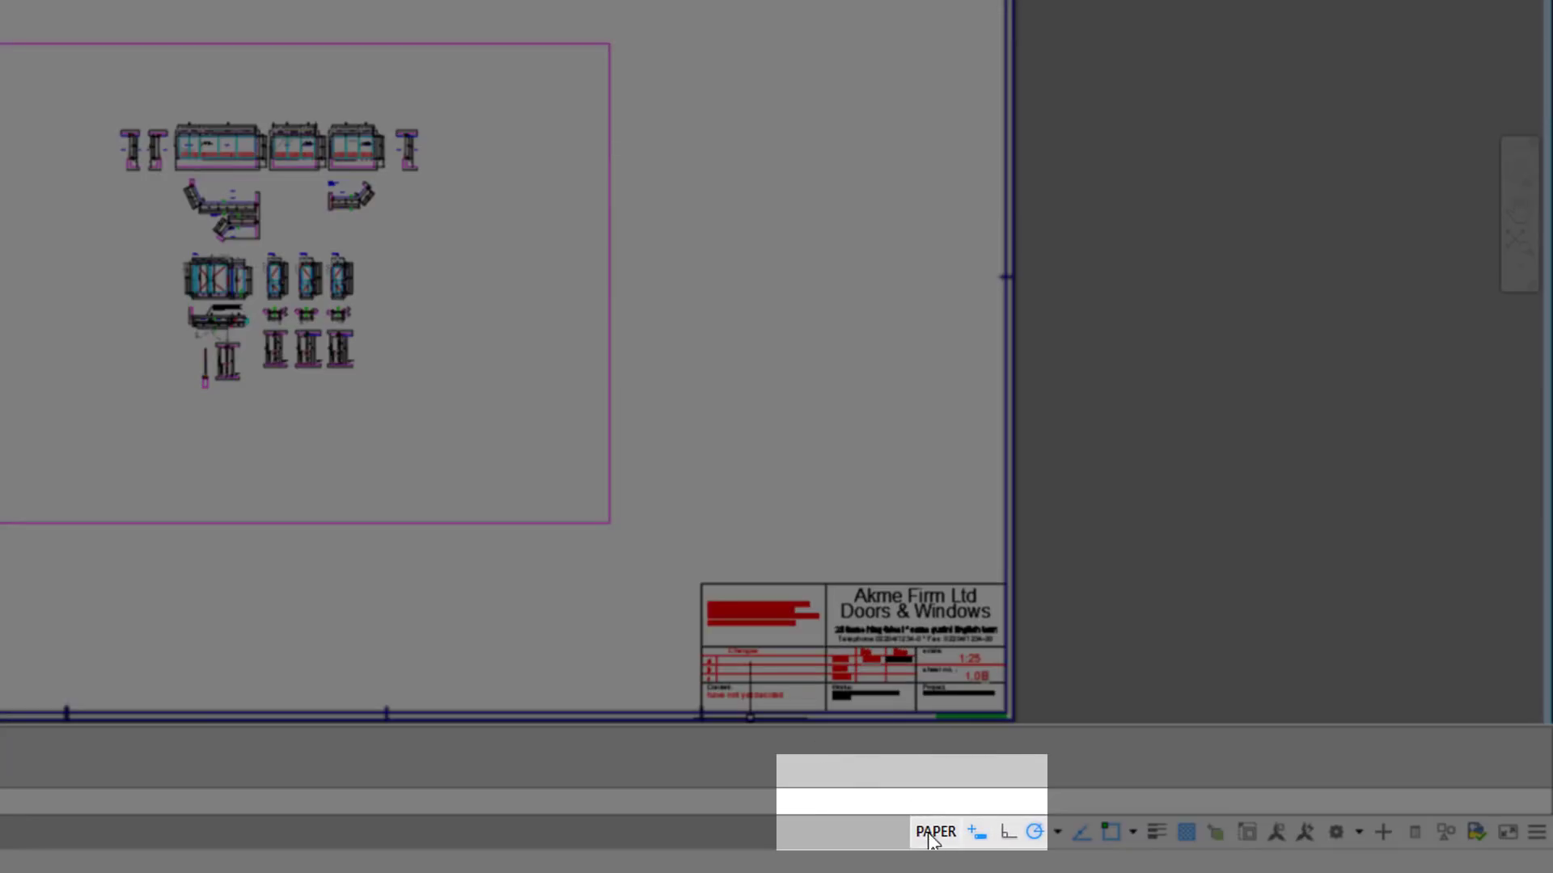
Step: Toggle between paper and model space, leave the viewport active and zoom its contents in until the drawings nearly fill it
left_click(935, 833)
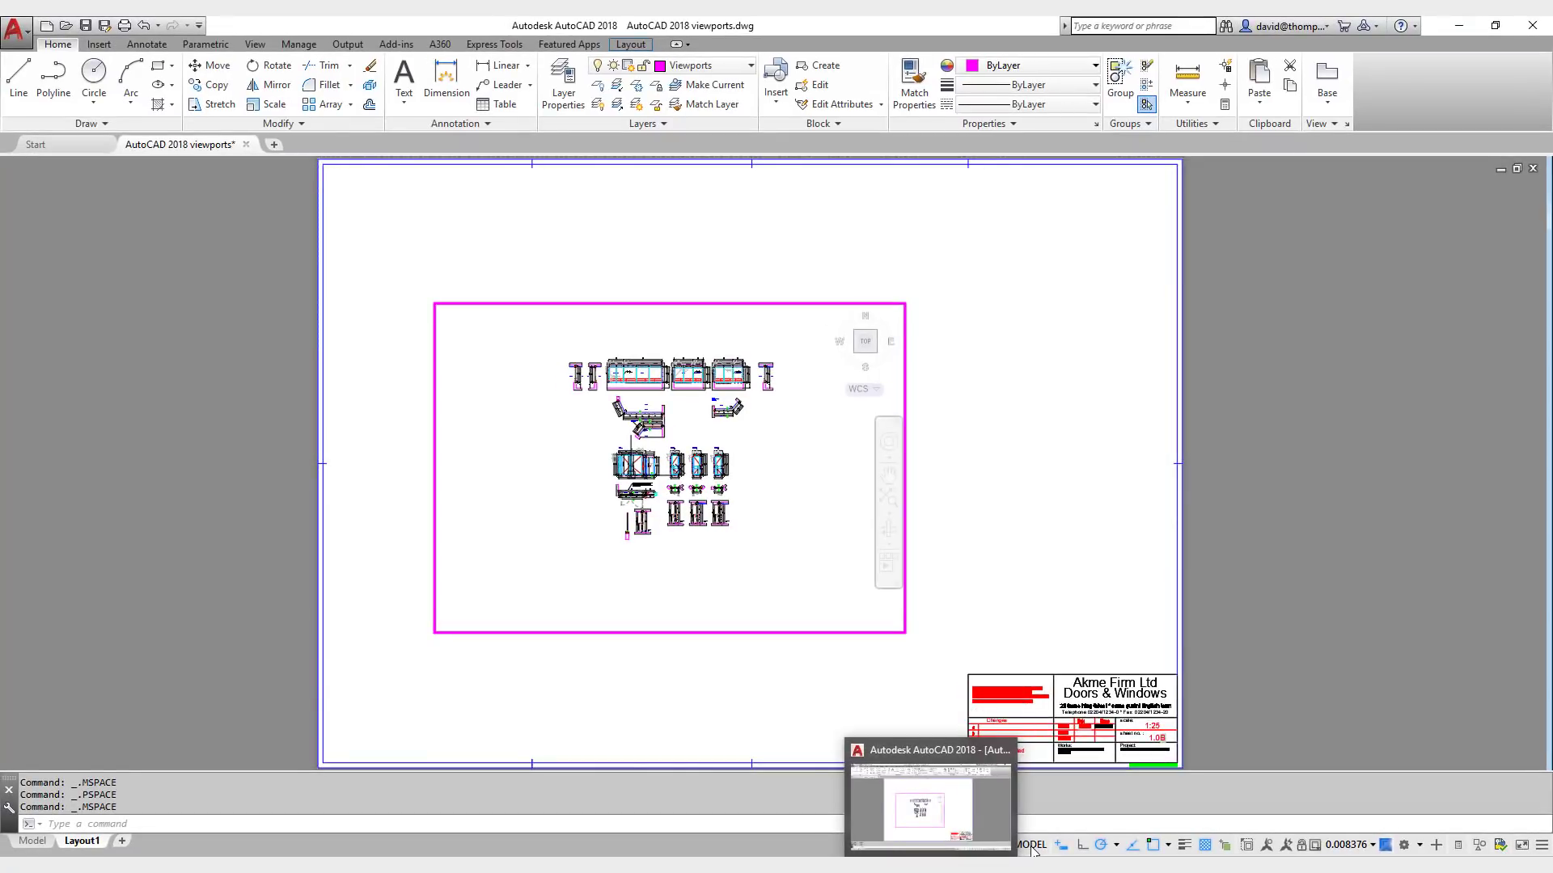
left_click(1032, 845)
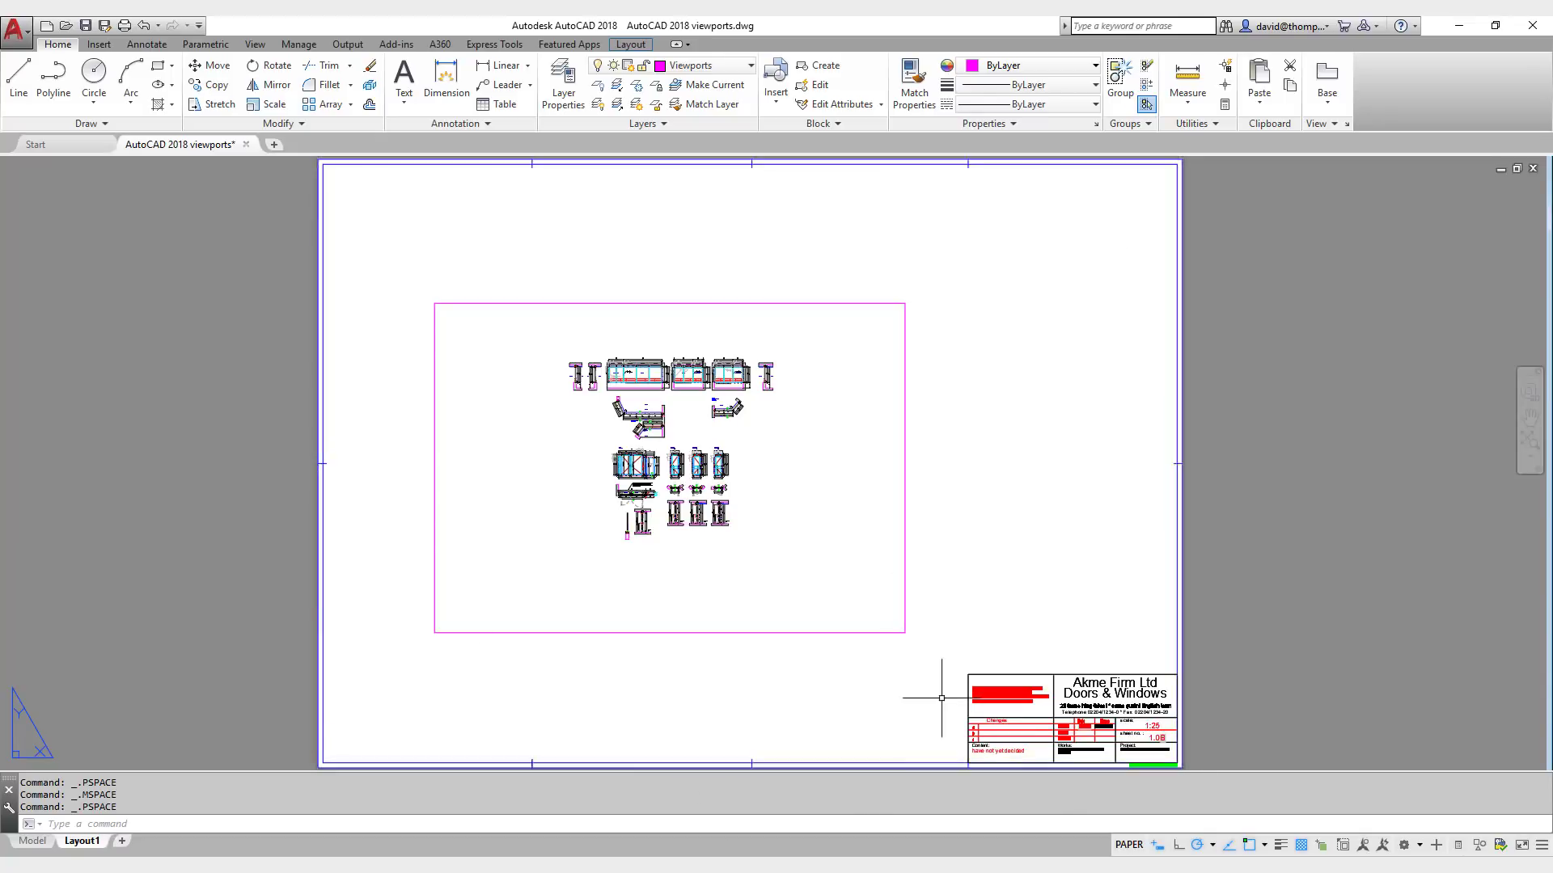
left_click(1128, 845)
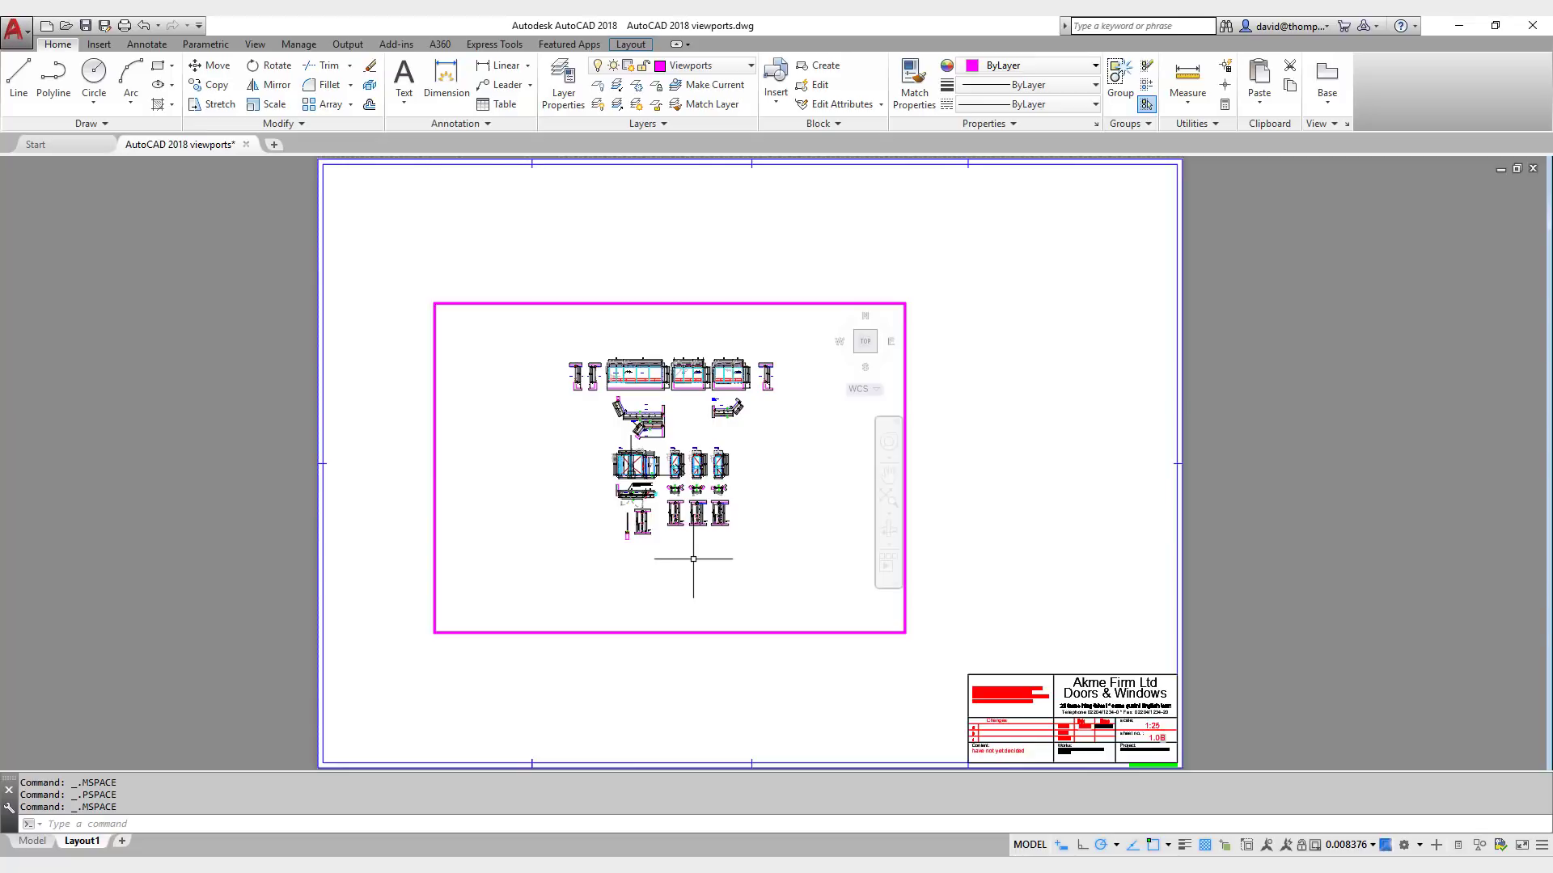
scroll(669, 438, "up", 2)
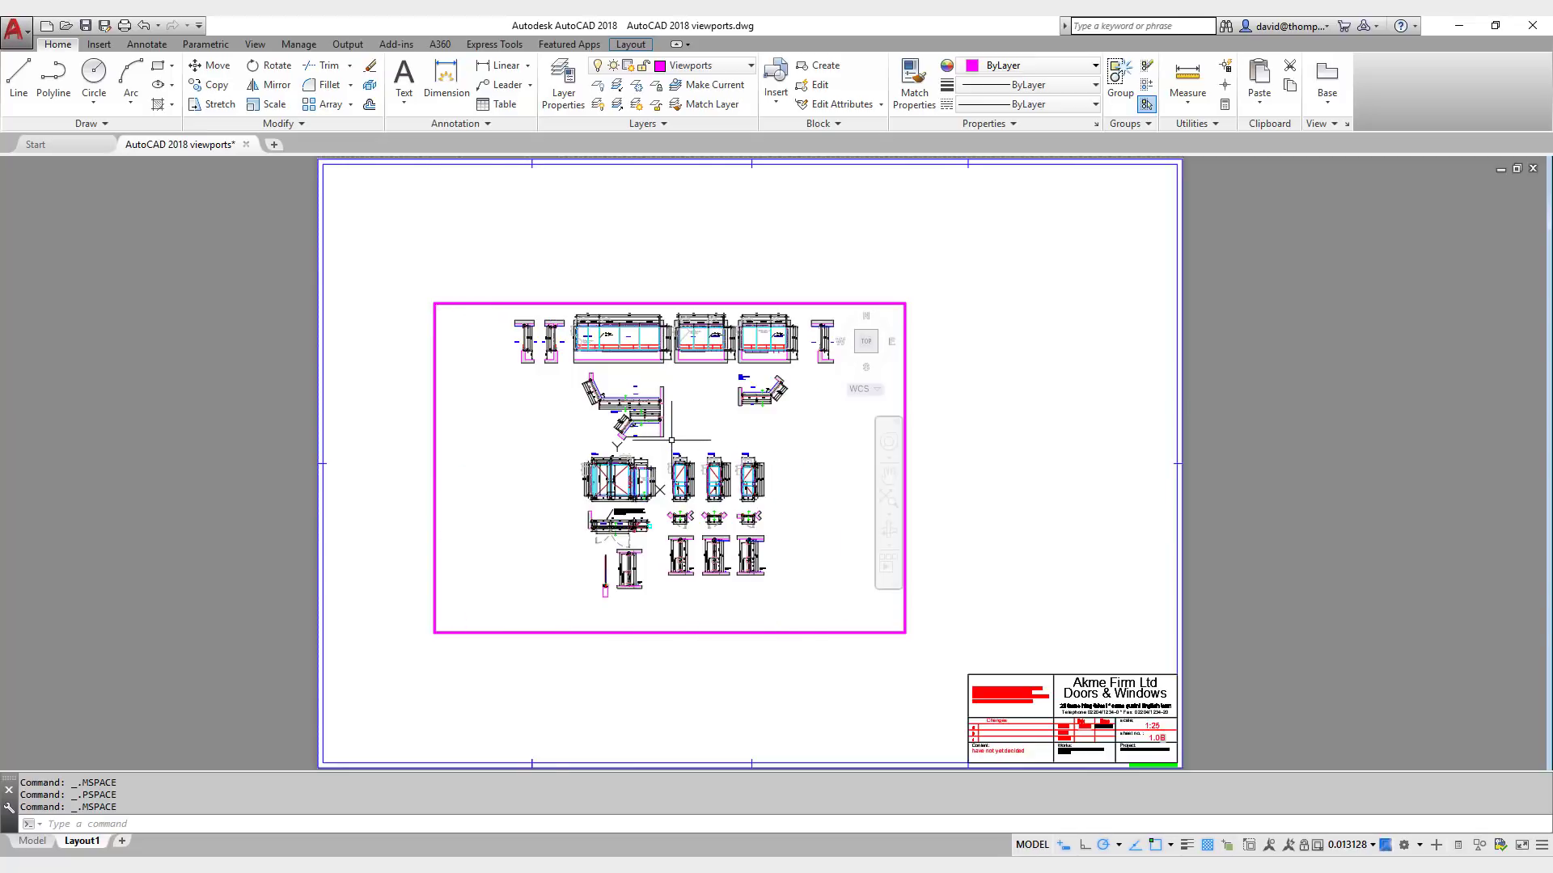
scroll(671, 440, "up", 1)
scroll(672, 440, "down", 1)
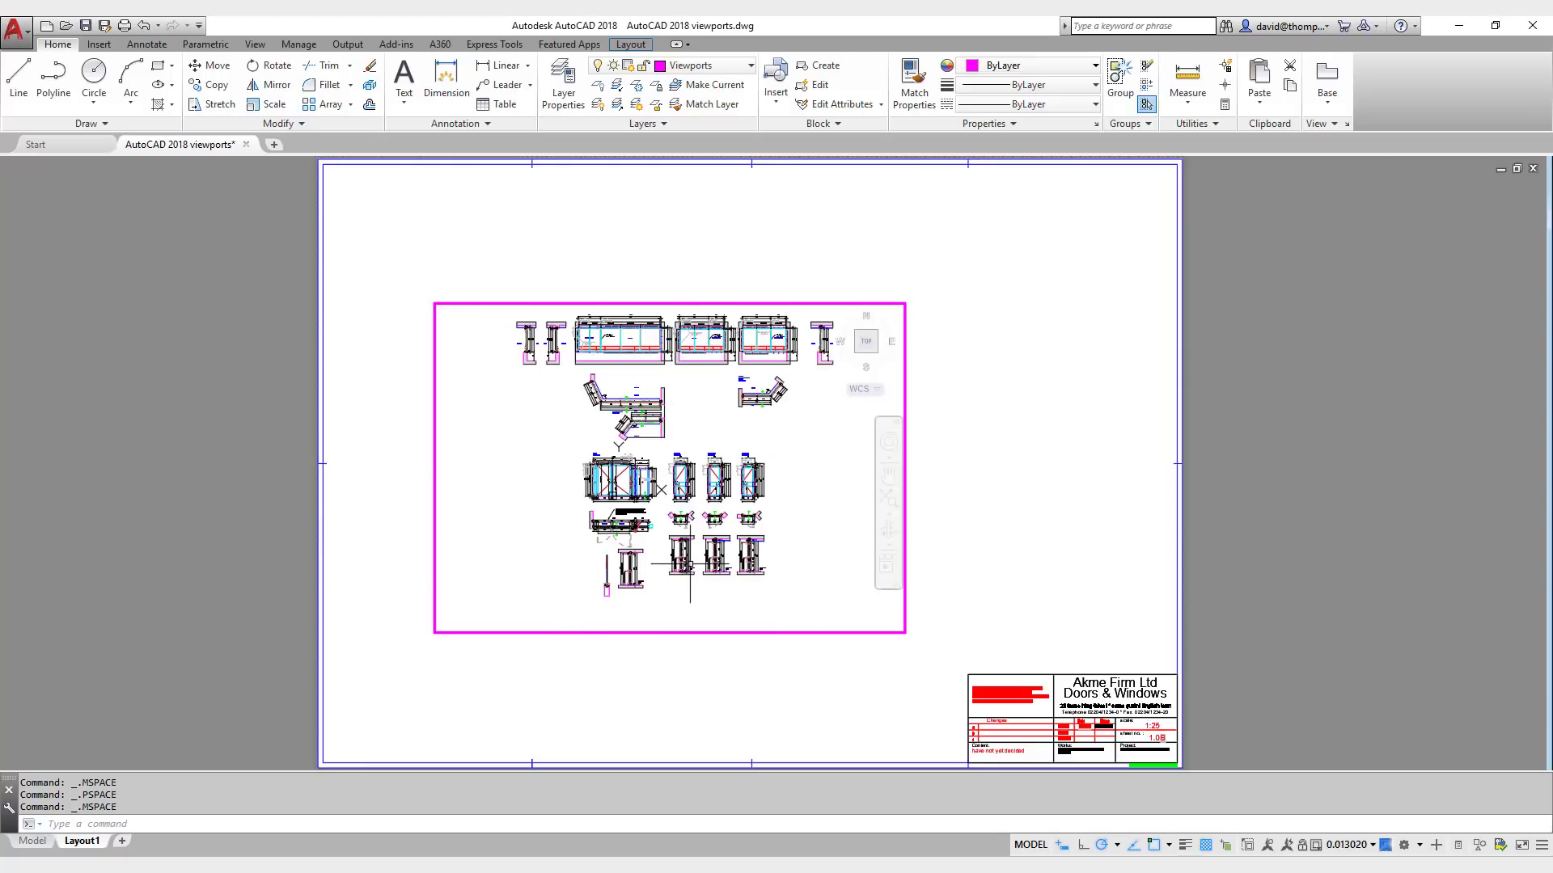
Step: Erase the whole lower group of door elevations, plans and sections through the active viewport
left_click(569, 602)
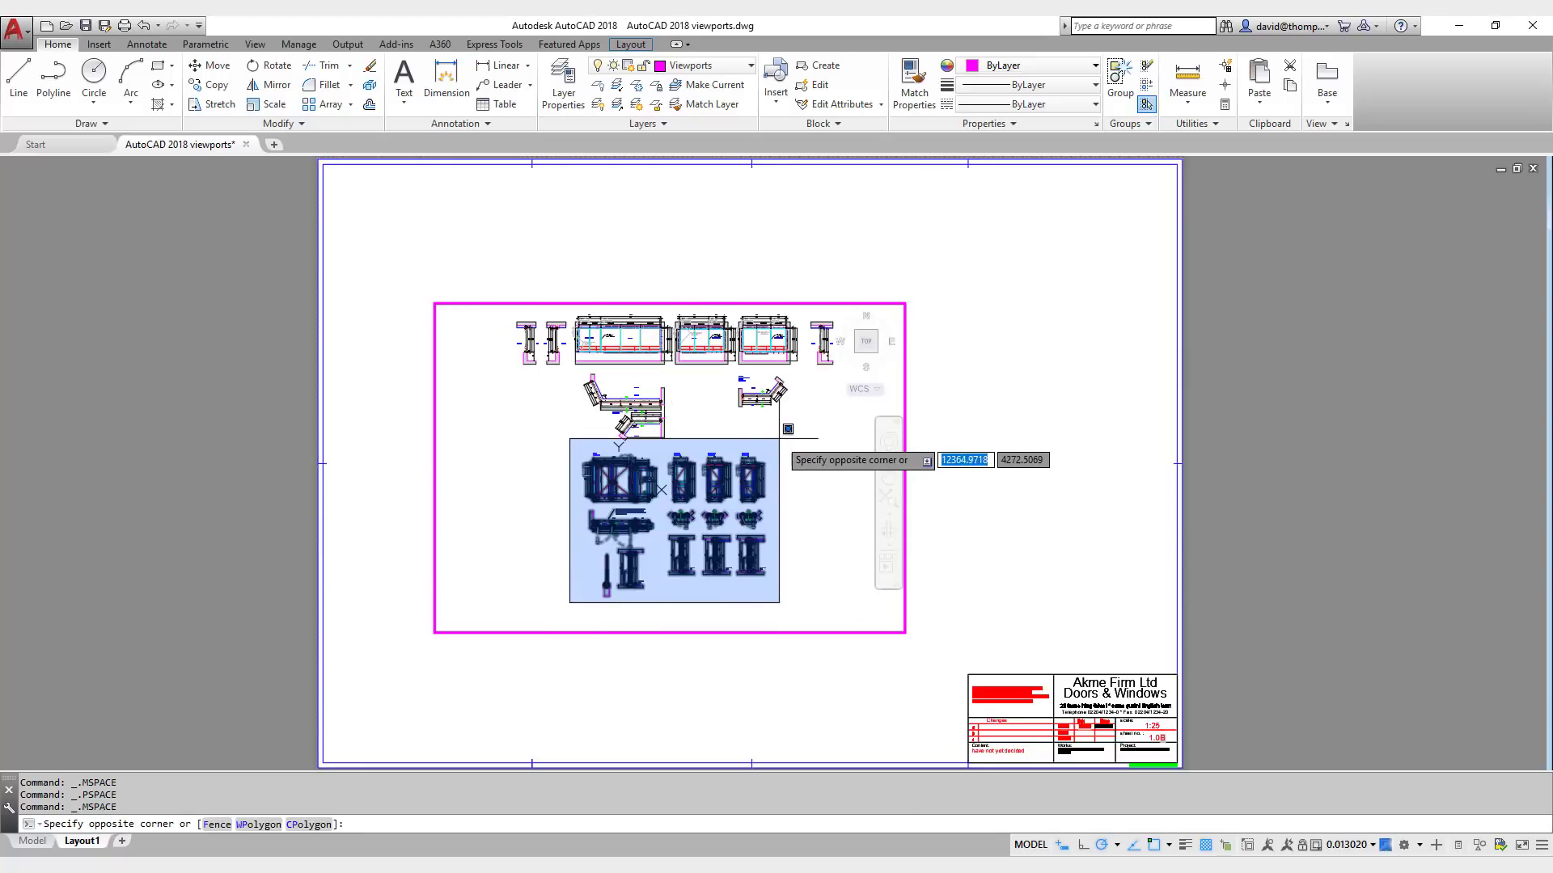
left_click(779, 439)
right_click(731, 466)
left_click(694, 591)
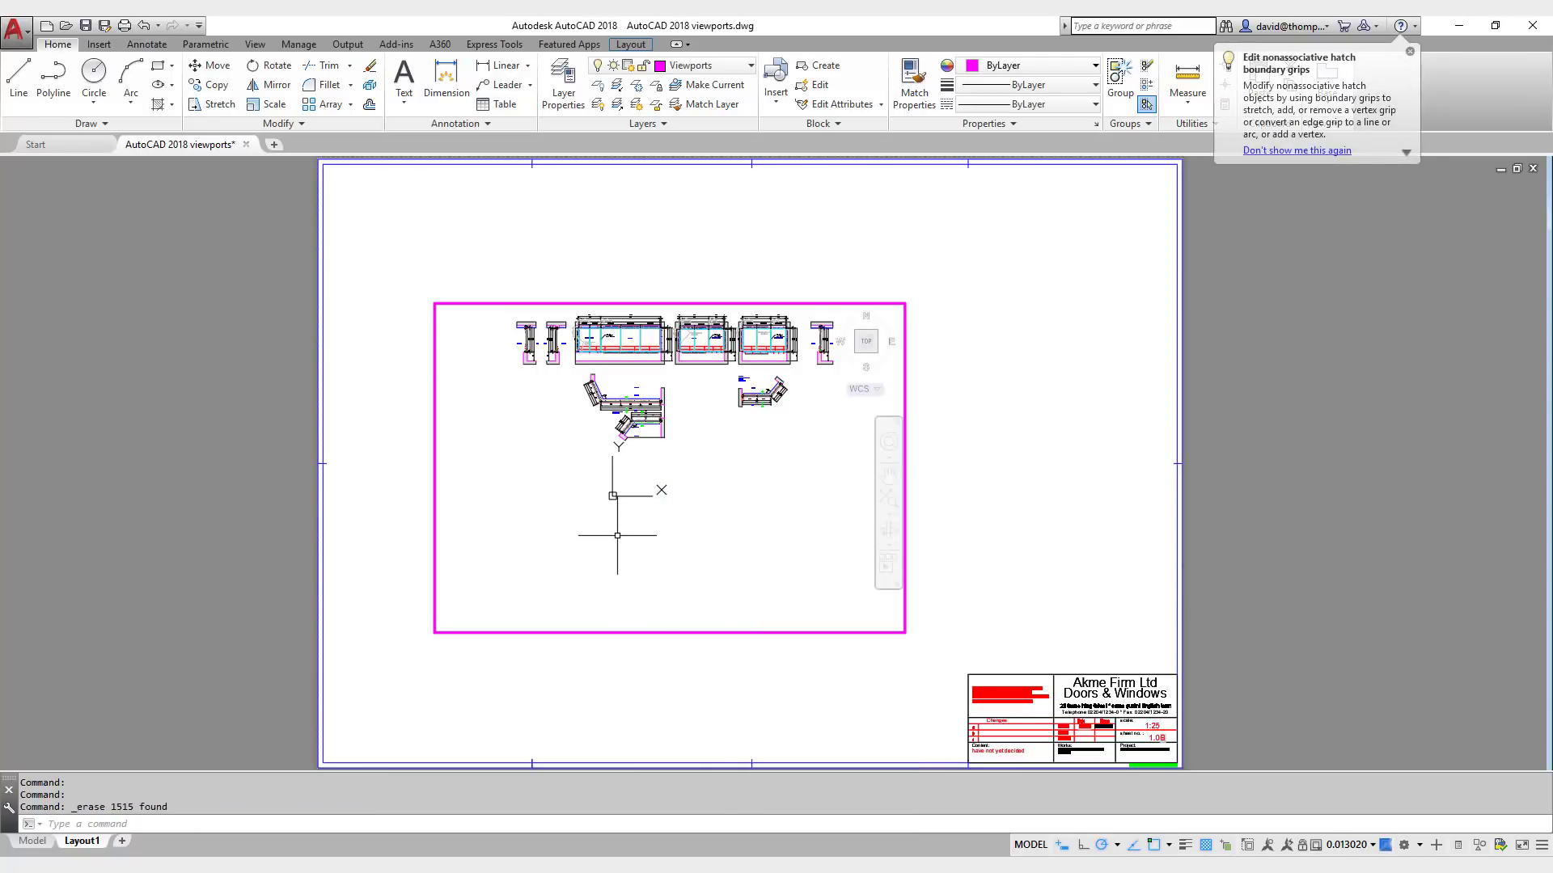
Step: Check the erasure in model space, return to Layout1 and restore the erased drawings with OOPS
left_click(33, 841)
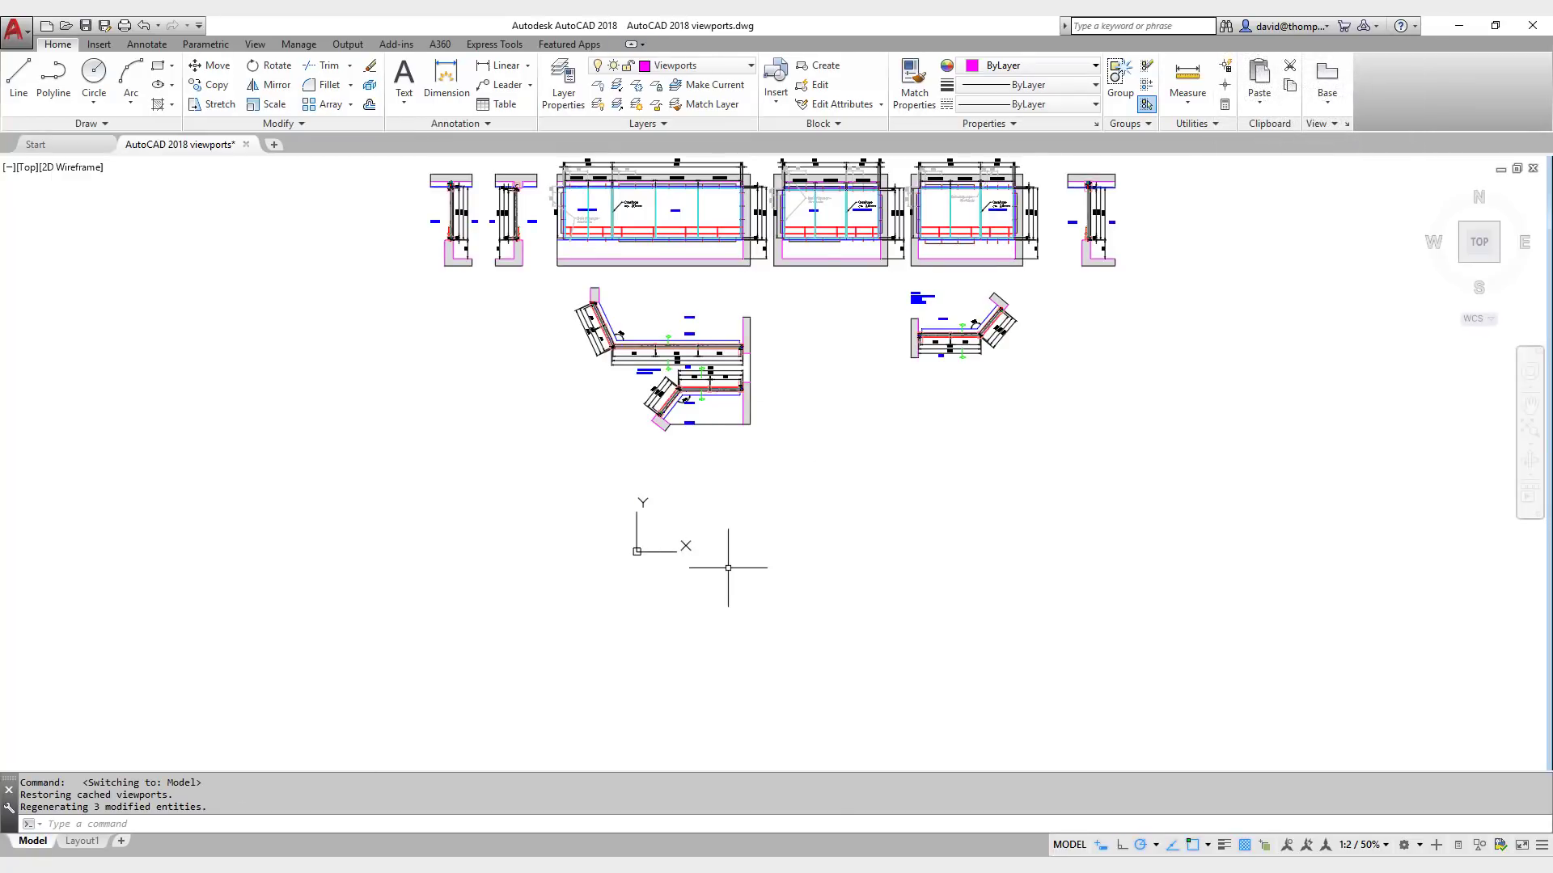
left_click(81, 841)
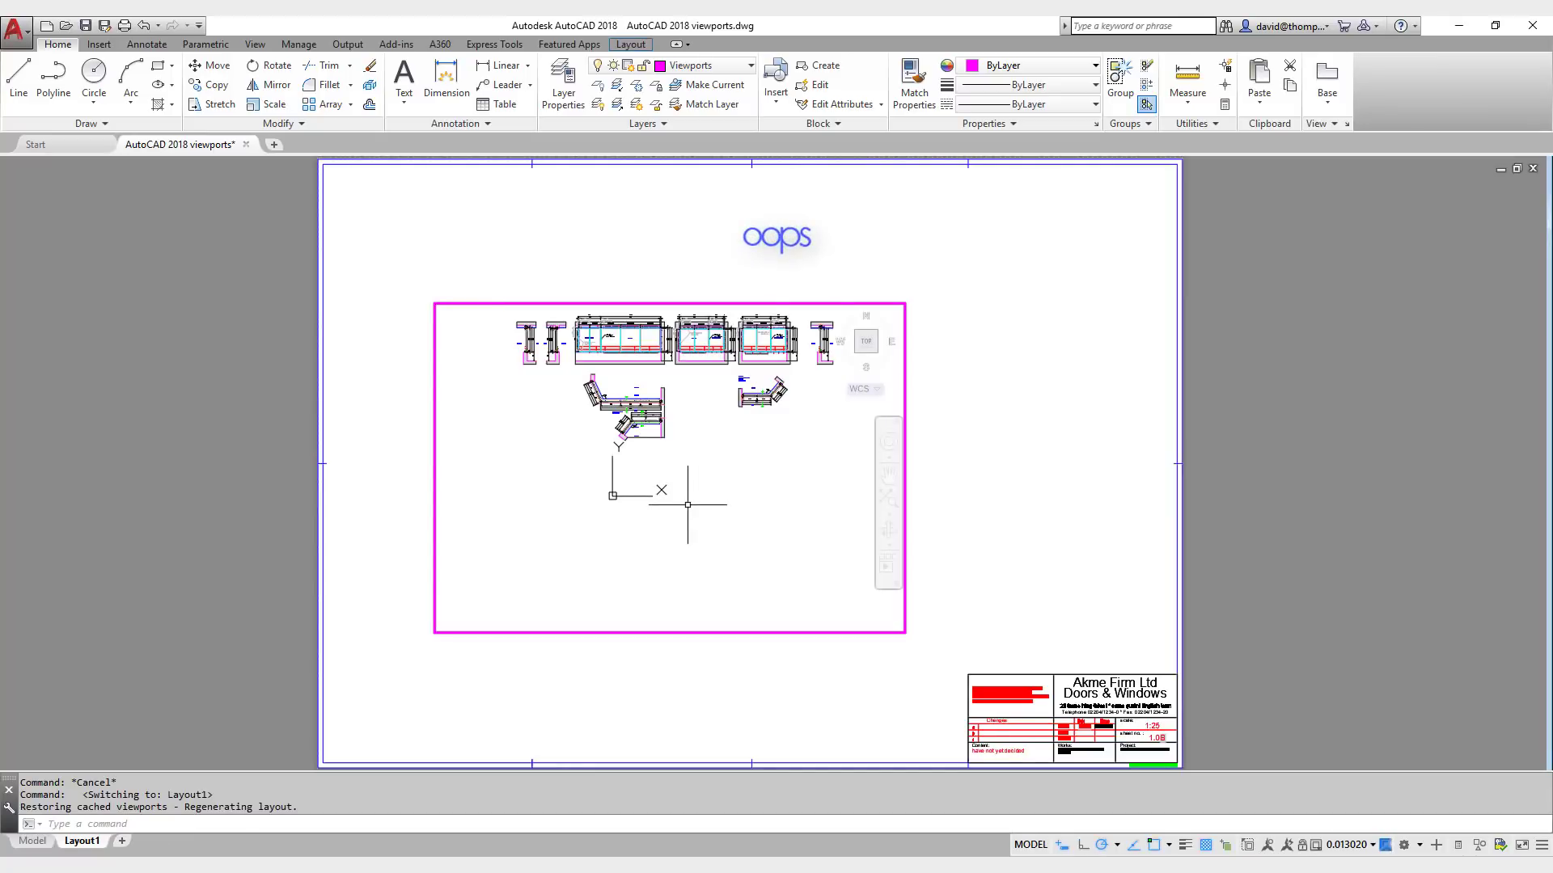
type("oops")
key("Return")
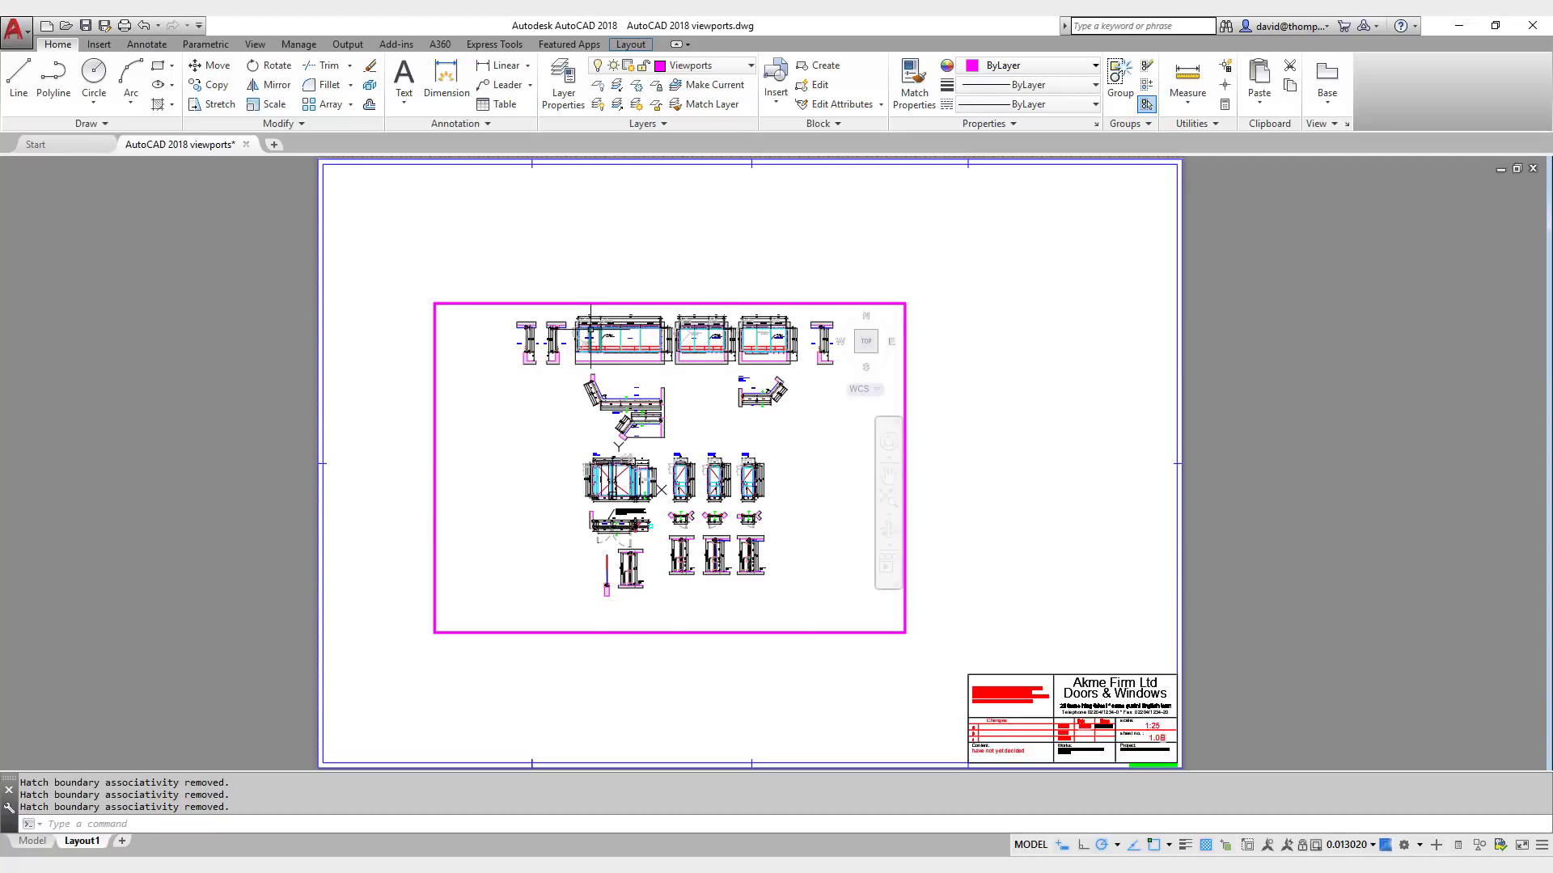
Step: Zoom the viewport in on the upper window elevations and set its scale to 1:25
scroll(607, 341, "up", 3)
scroll(638, 380, "down", 2)
scroll(623, 389, "up", 1)
scroll(620, 391, "down", 1)
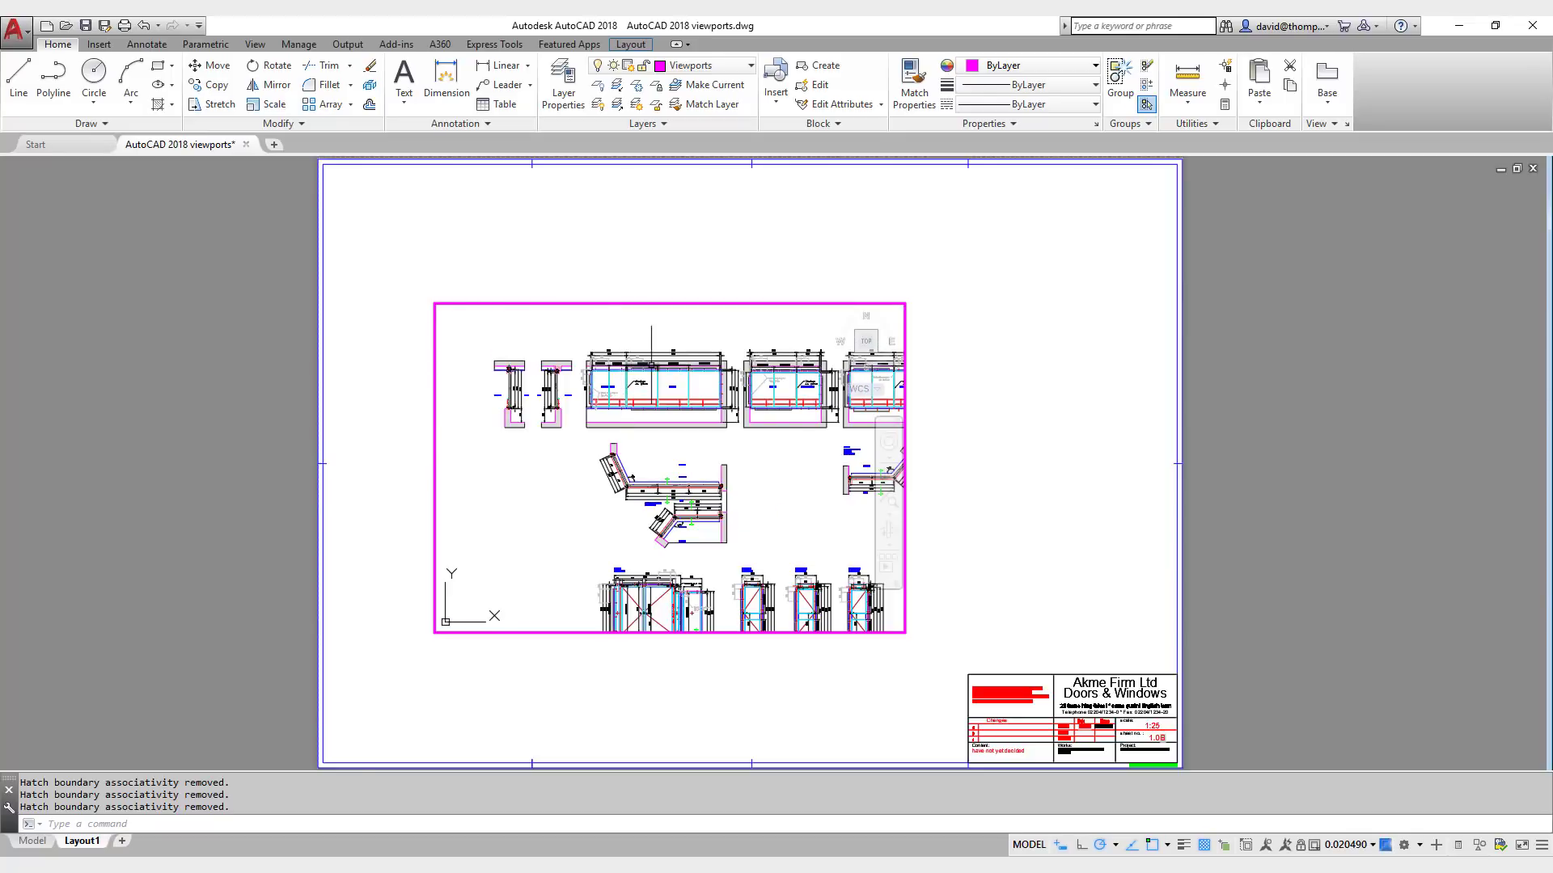
scroll(652, 365, "up", 2)
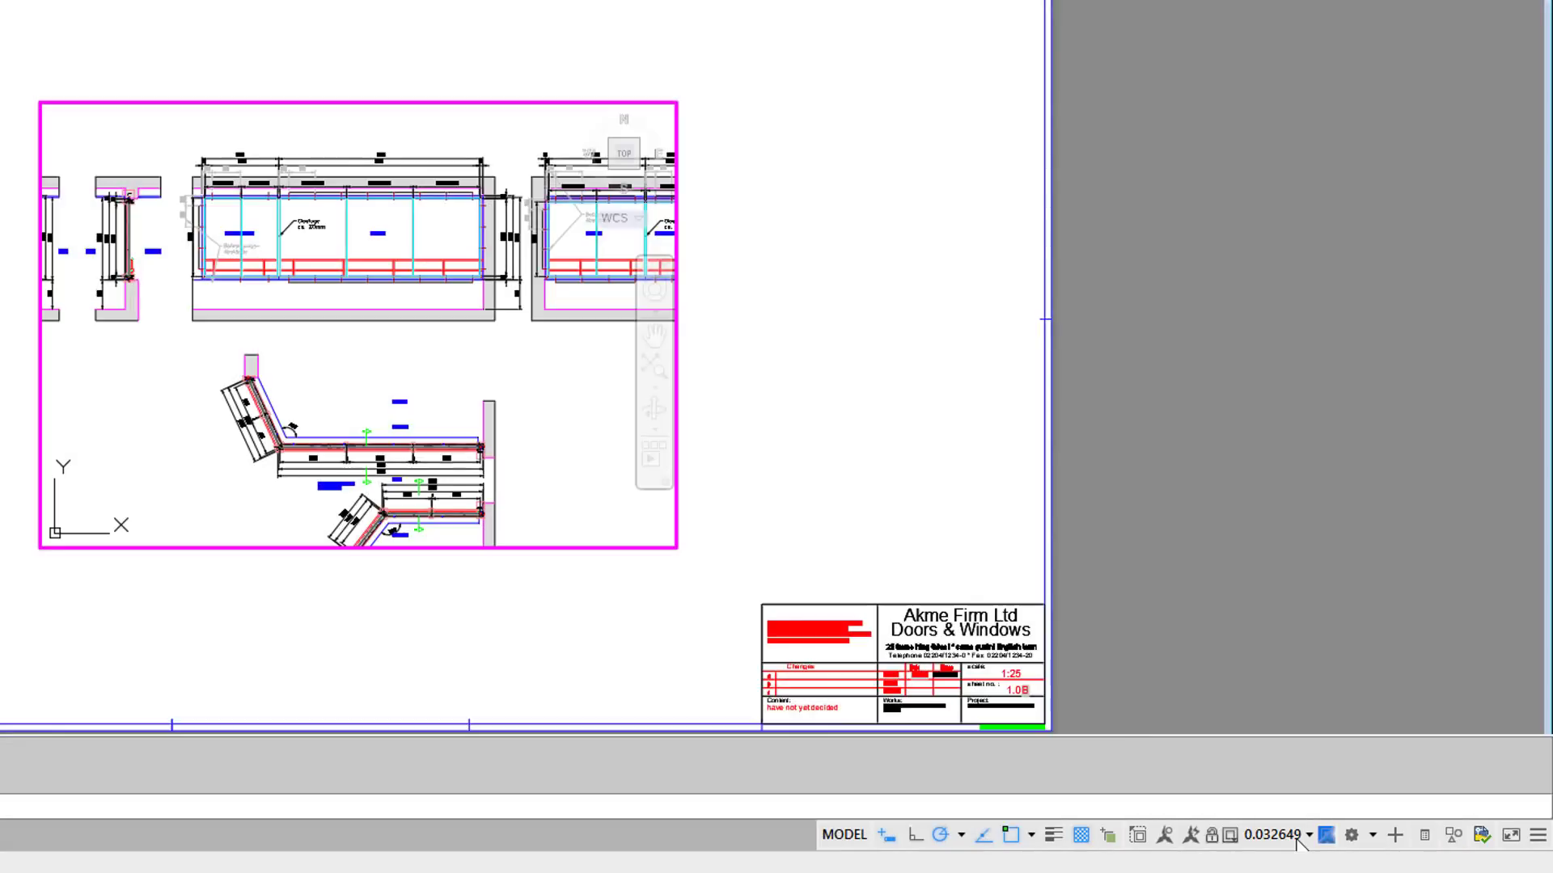
left_click(1298, 839)
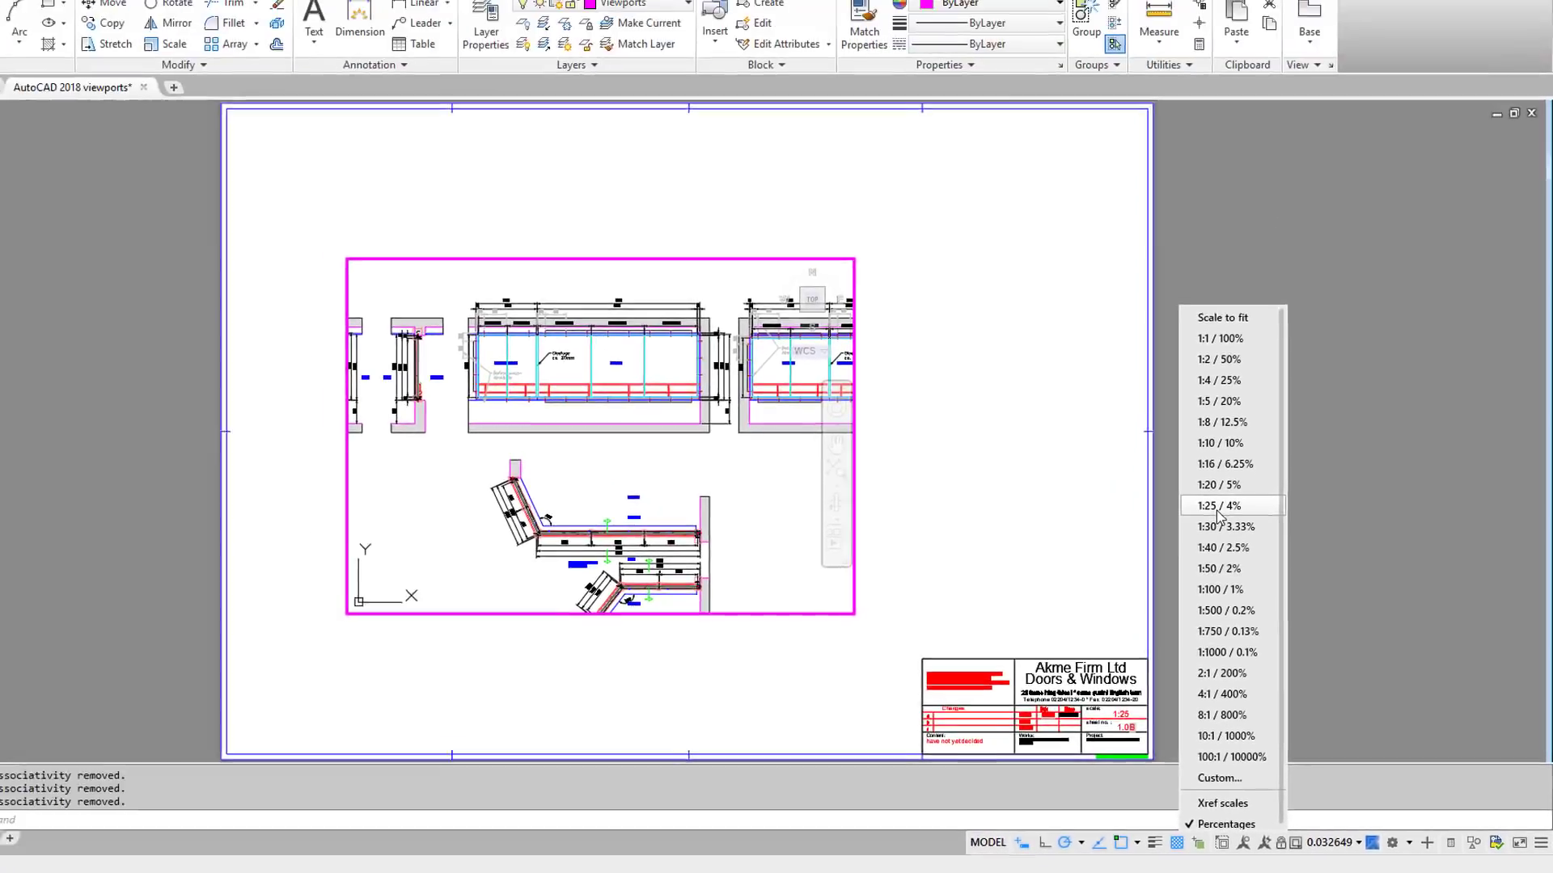
left_click(1140, 419)
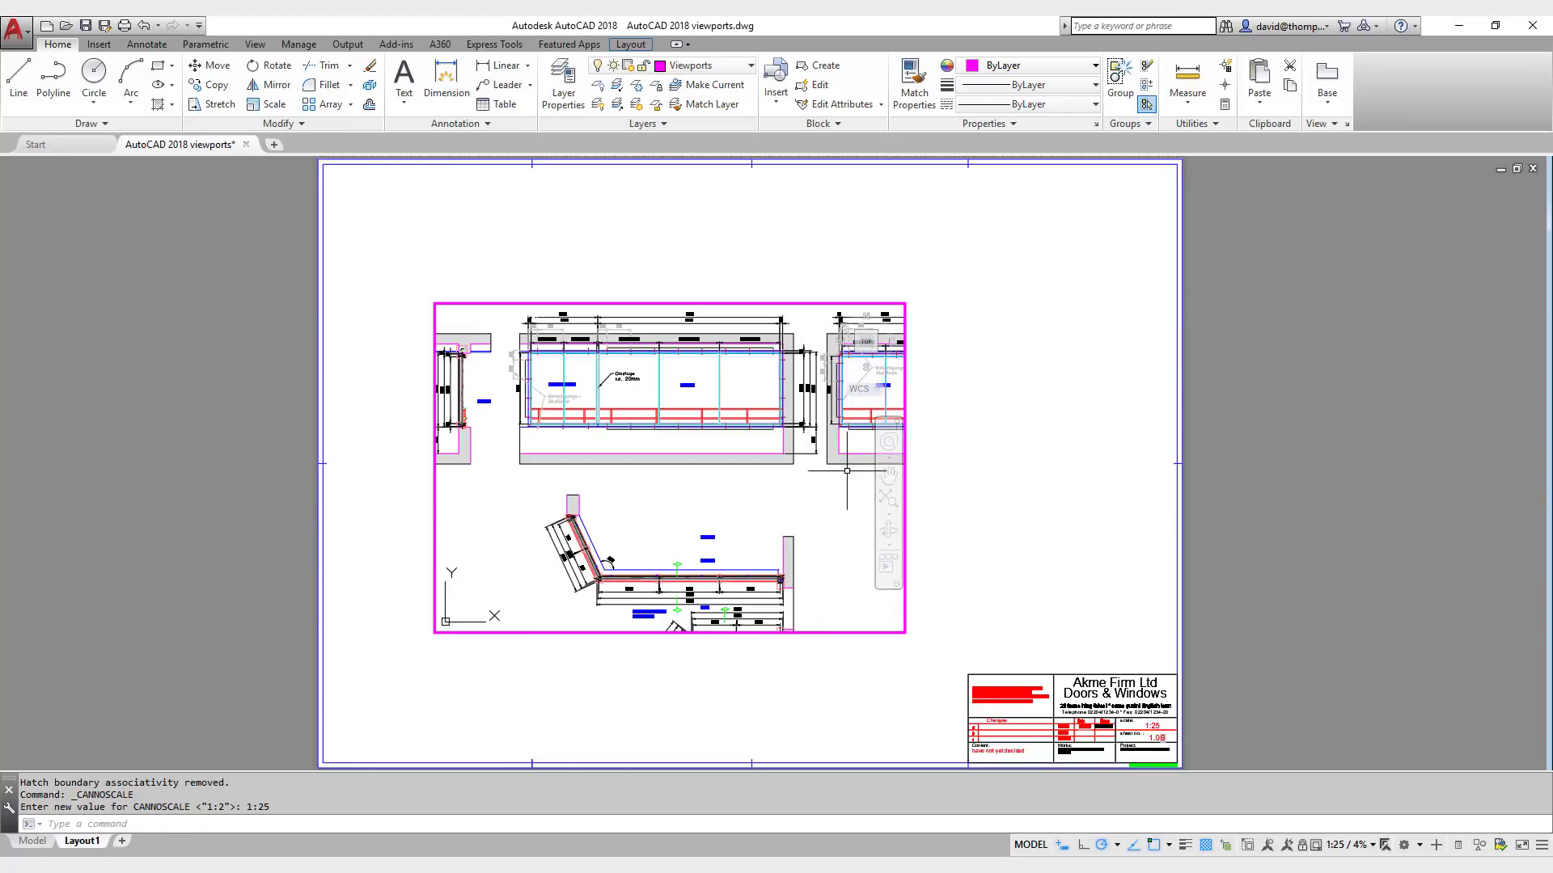
Step: Return to paper space and stretch the viewport's upper-right corner outward to take in the second window elevation
double_click(1092, 467)
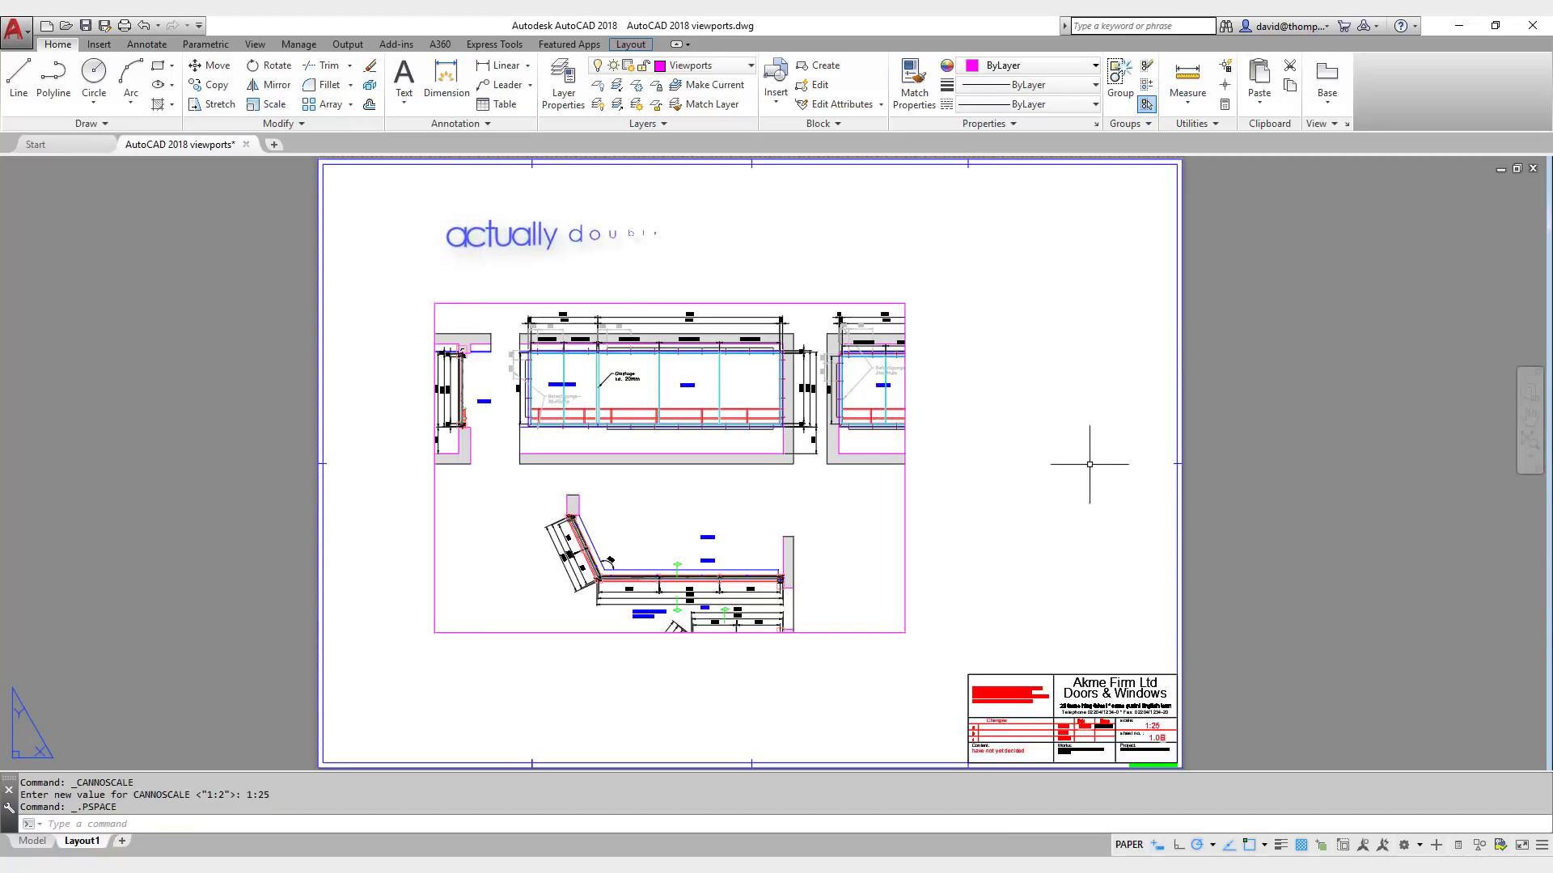
left_click(905, 537)
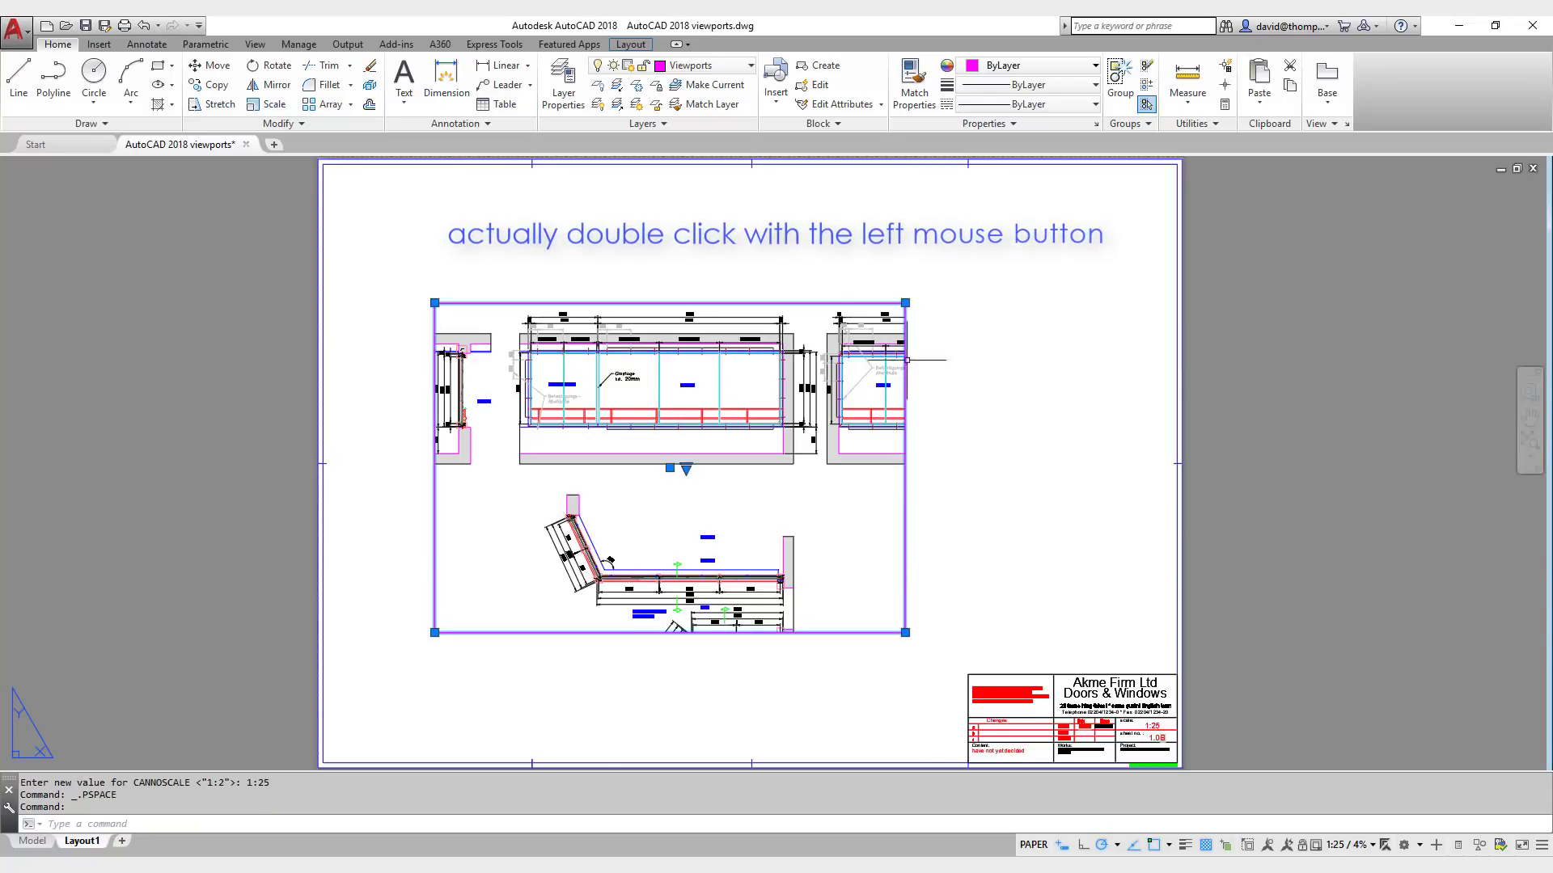
left_click(905, 302)
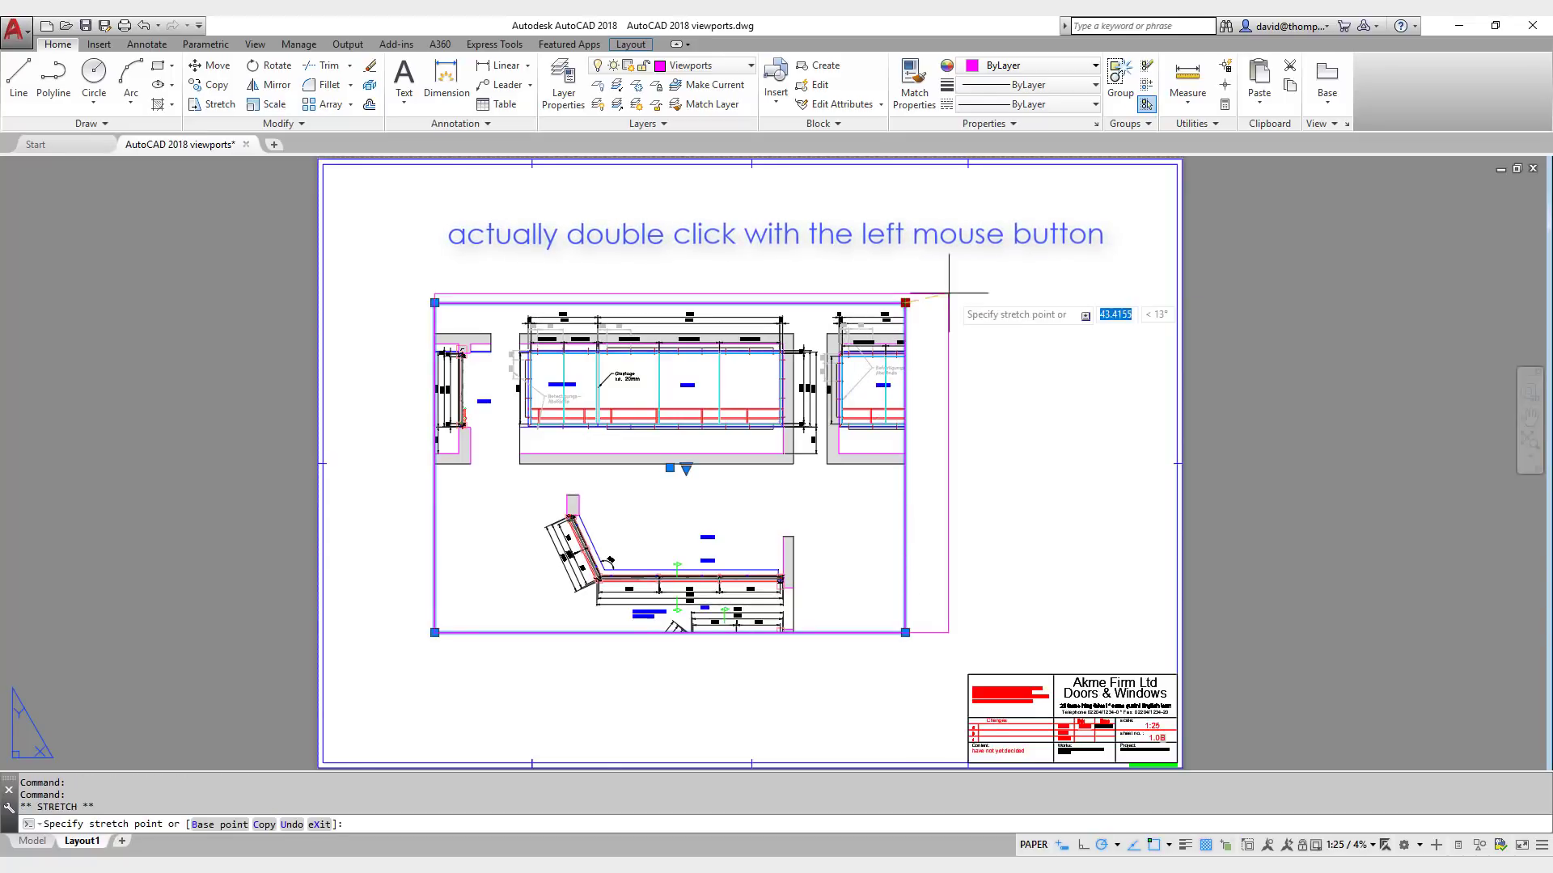
left_click(1017, 283)
left_click(1017, 283)
left_click(1024, 272)
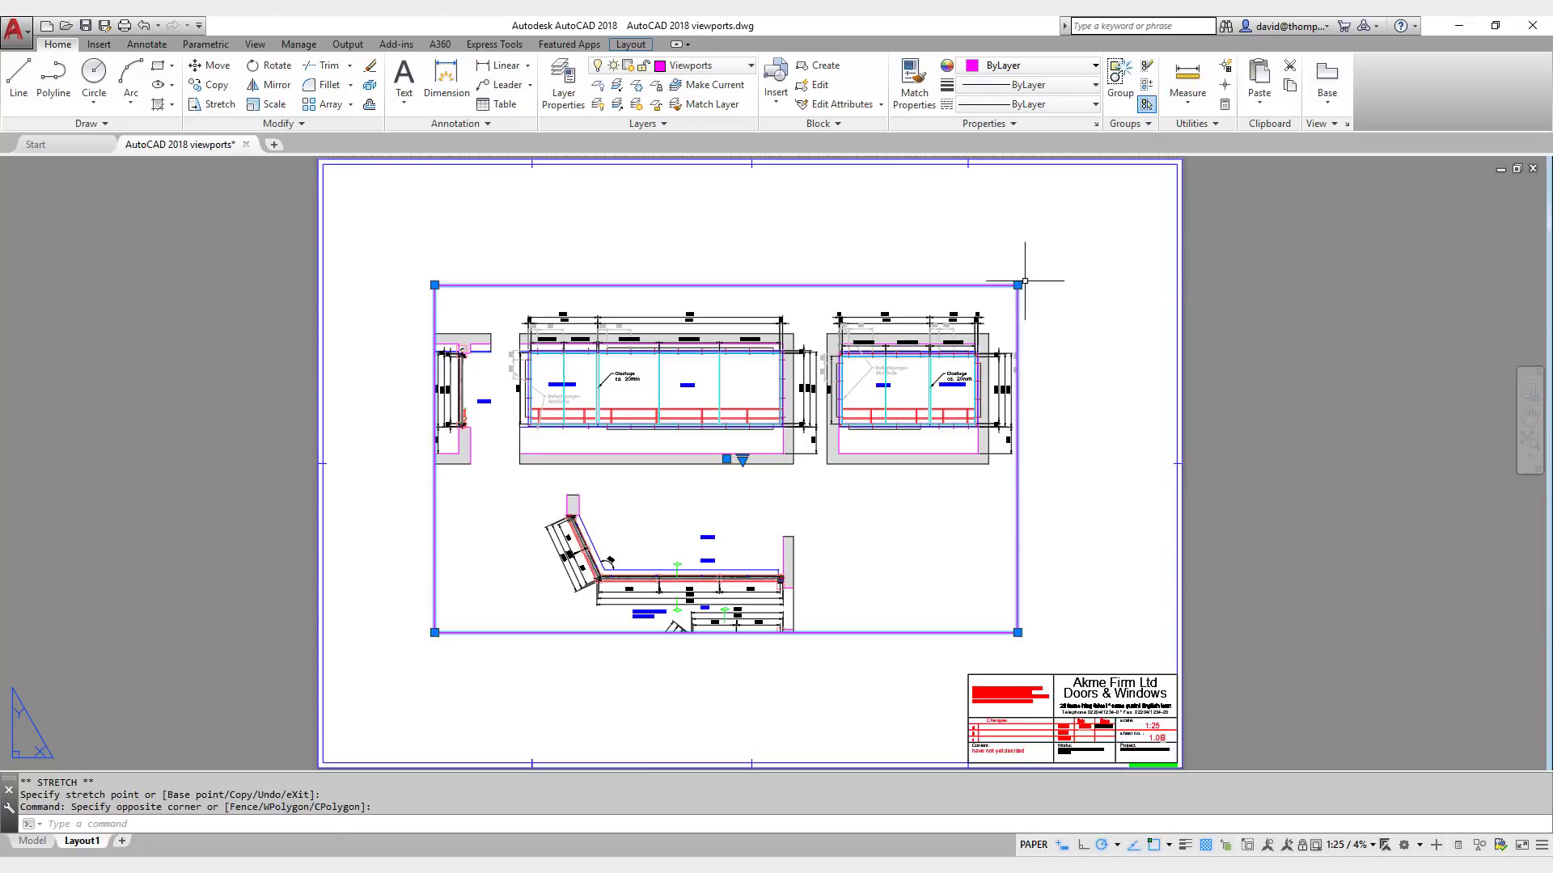
left_click(1017, 285)
left_click(1021, 283)
Step: Pull the viewport's upper-right corner in about 3.9 units and stretch its lower-left corner outward to enclose both sections and the plans
scroll(1020, 284, "up", 5)
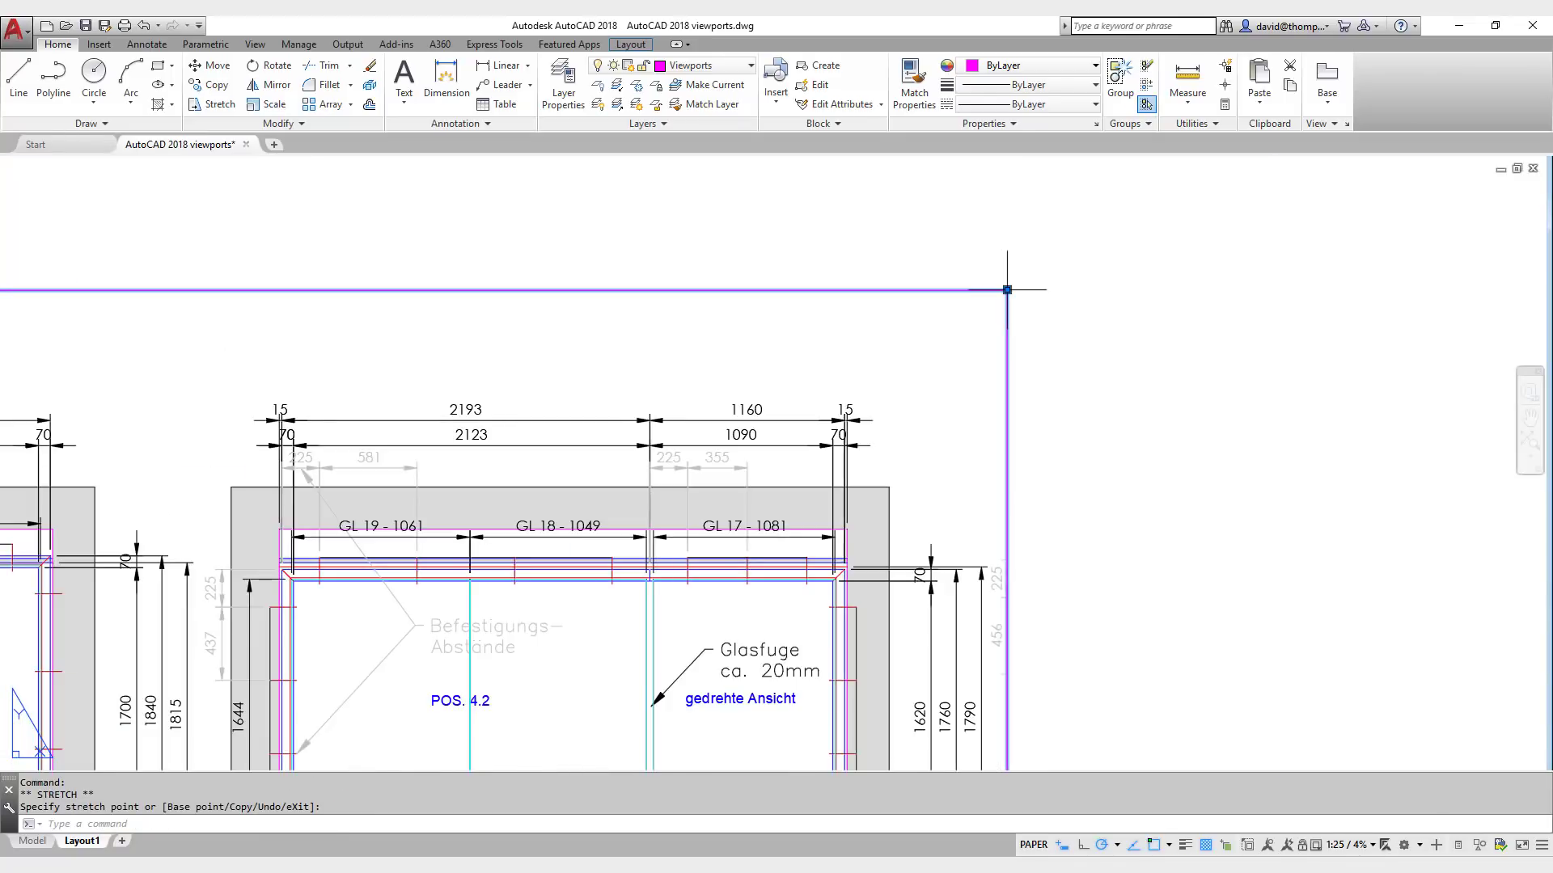
left_click(1007, 289)
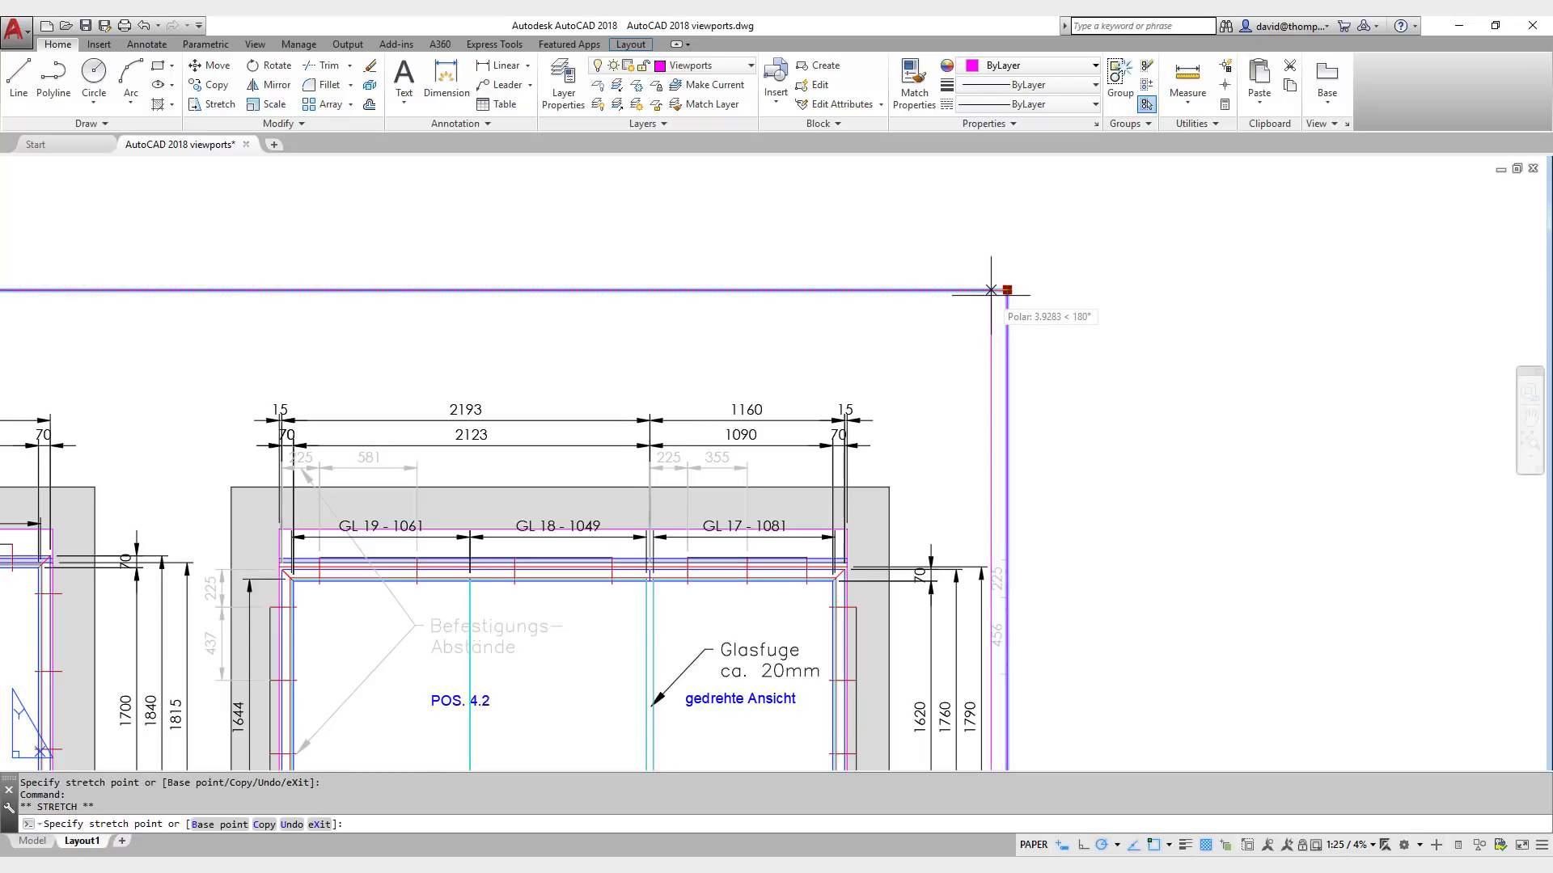
left_click(992, 289)
scroll(1120, 253, "down", 4)
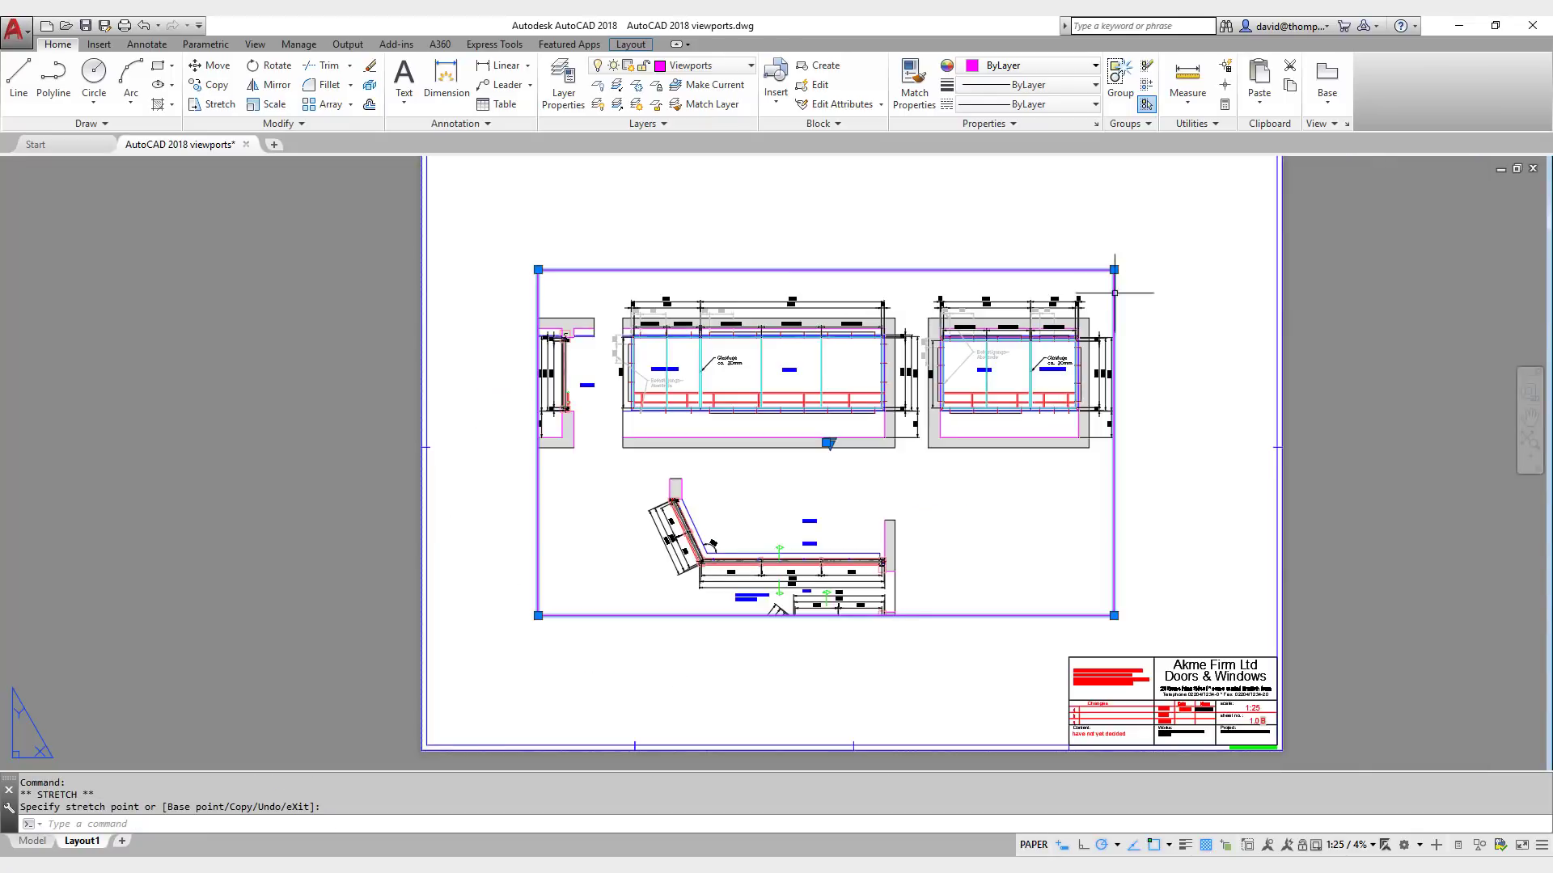
left_click(538, 615)
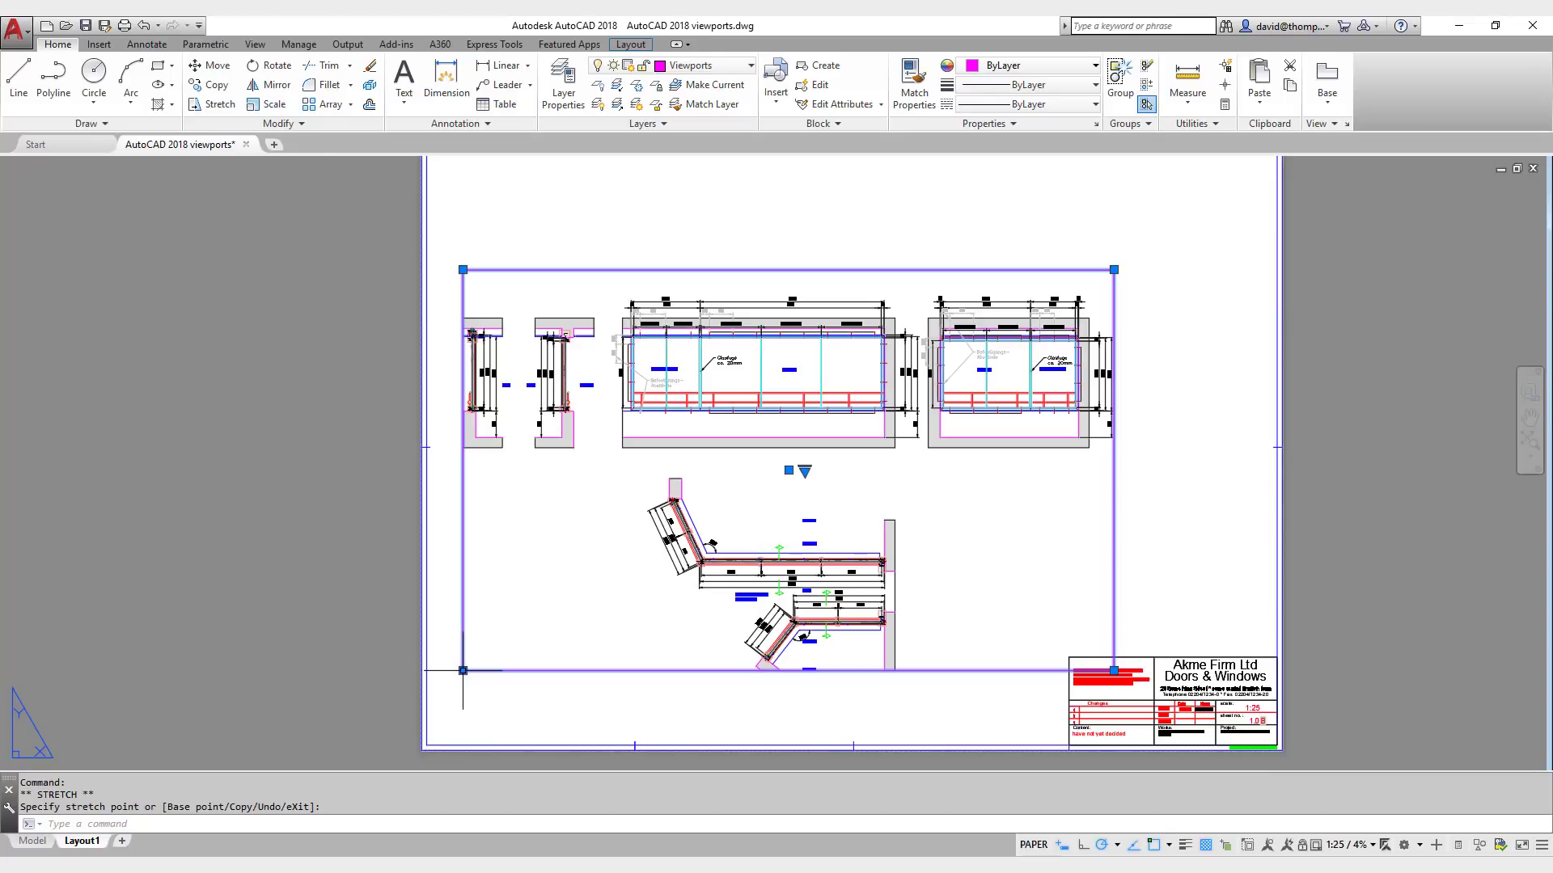
left_click(439, 706)
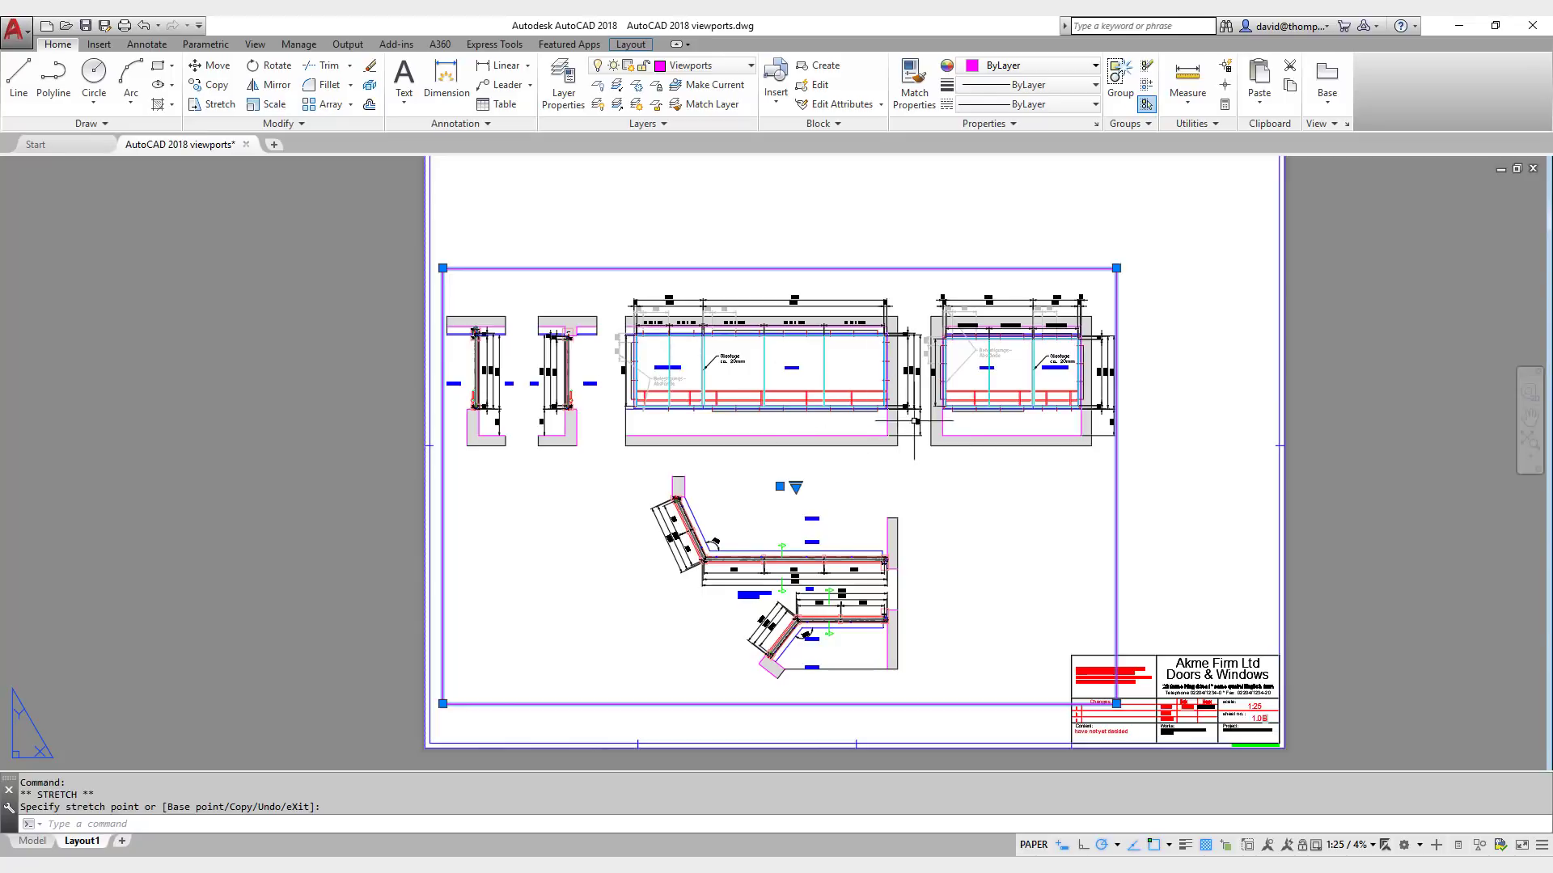
Step: Activate the viewport, reset its scale to 1:25 and lock its view, testing the lock by zooming in and out
double_click(890, 490)
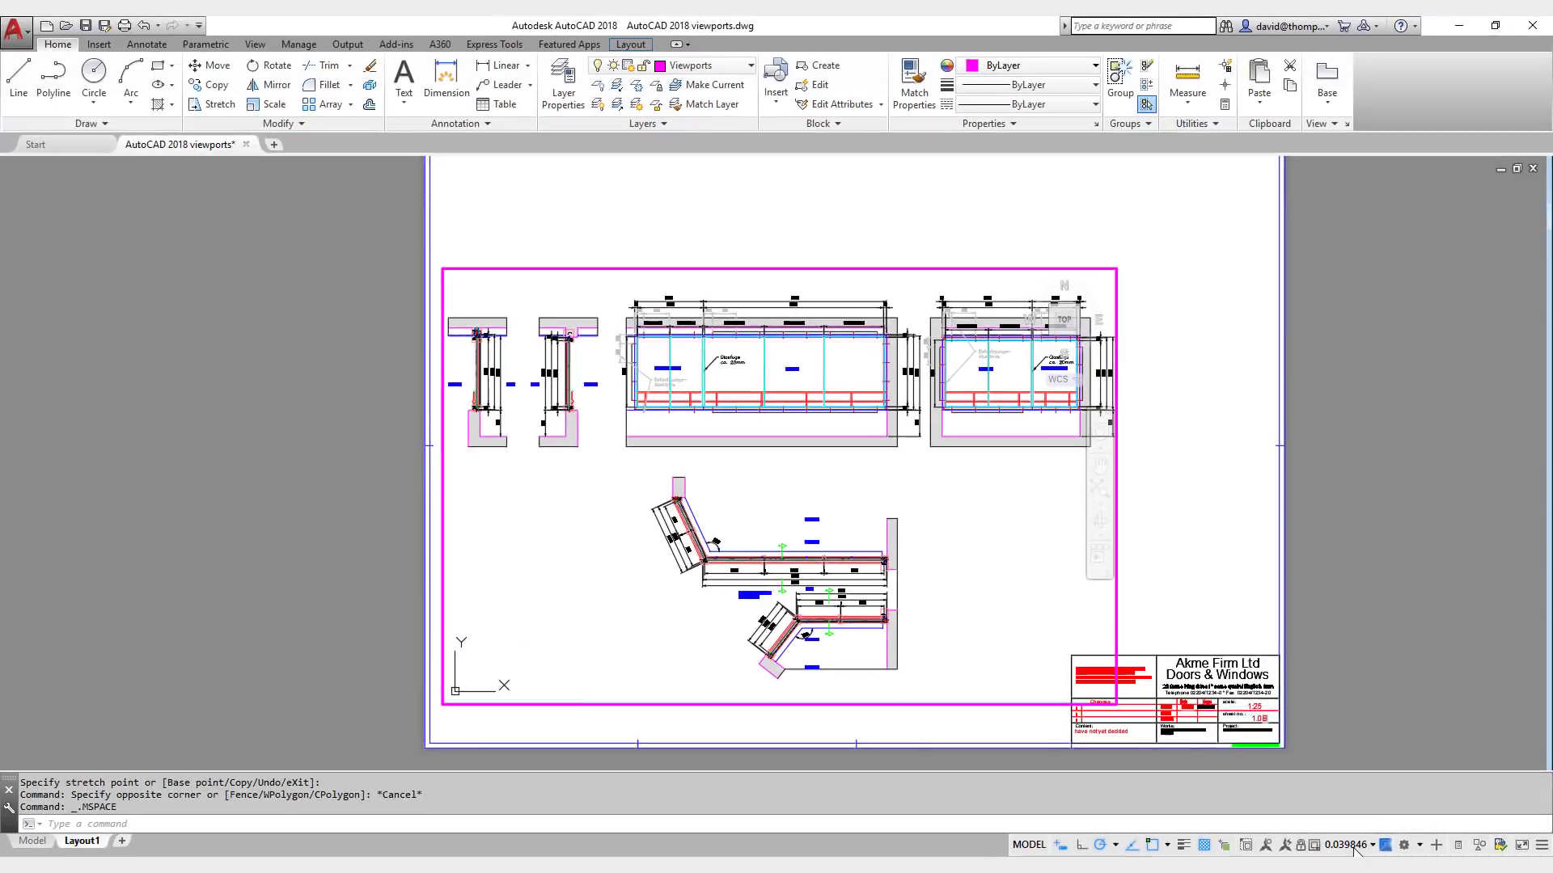
left_click(1247, 825)
left_click(1262, 534)
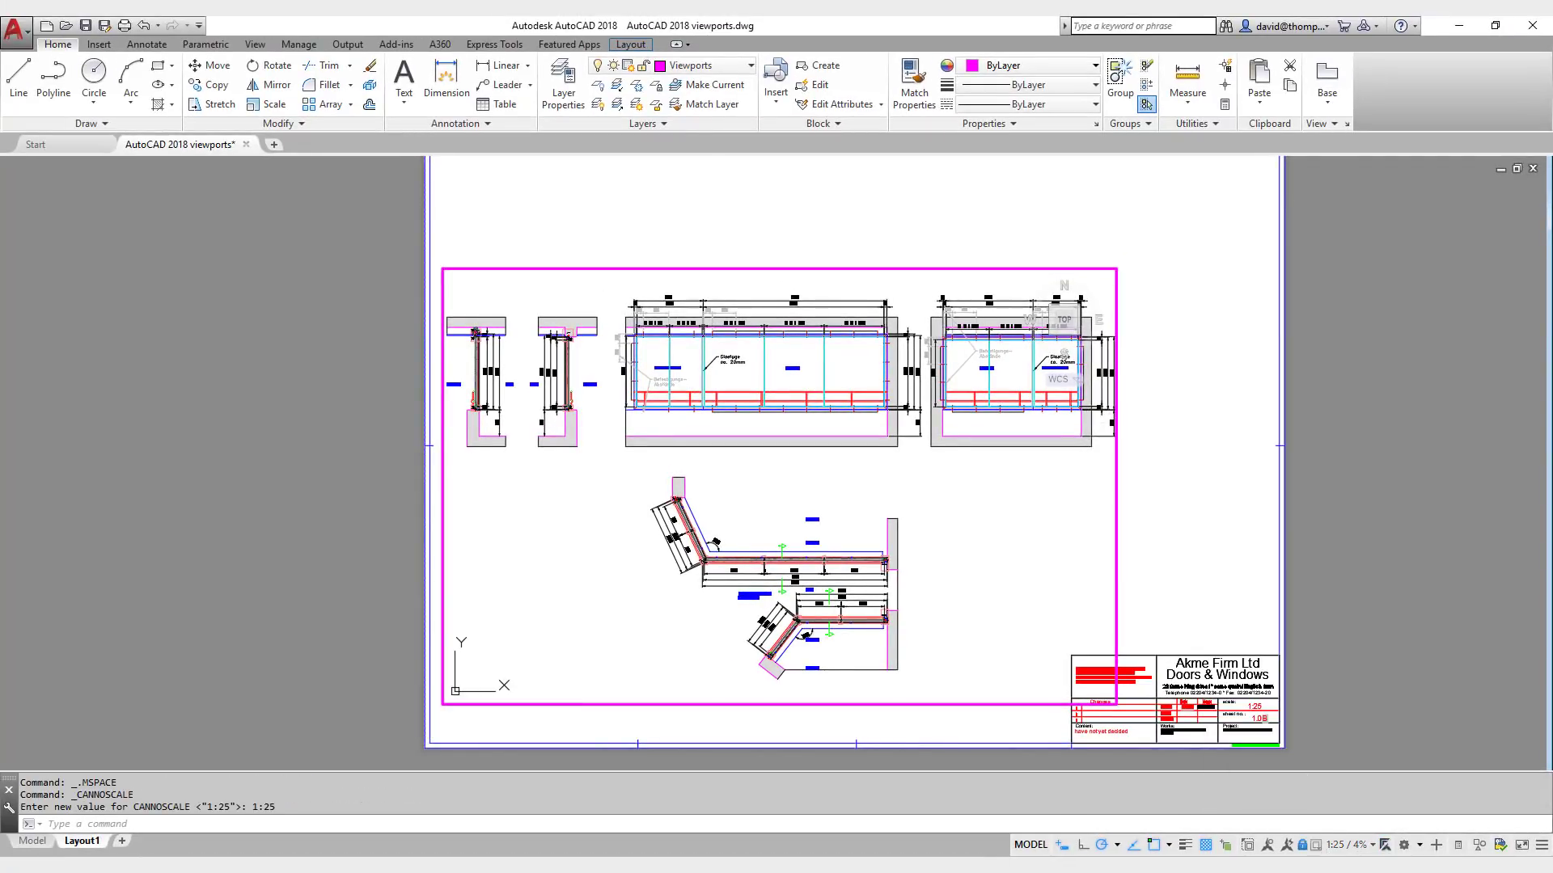
scroll(995, 510, "down", 5)
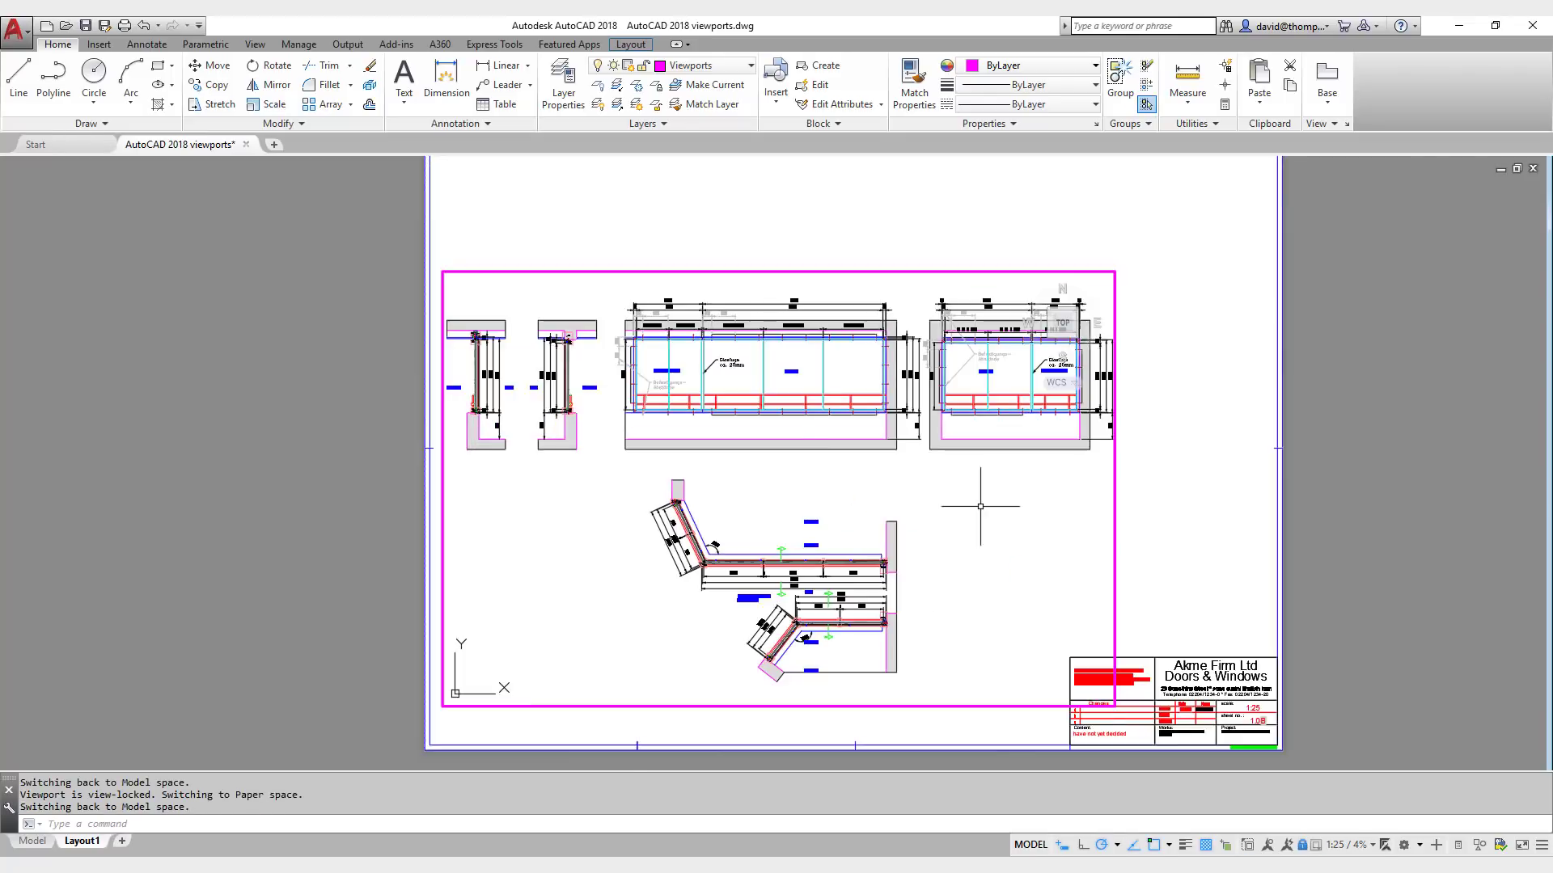
scroll(980, 506, "up", 5)
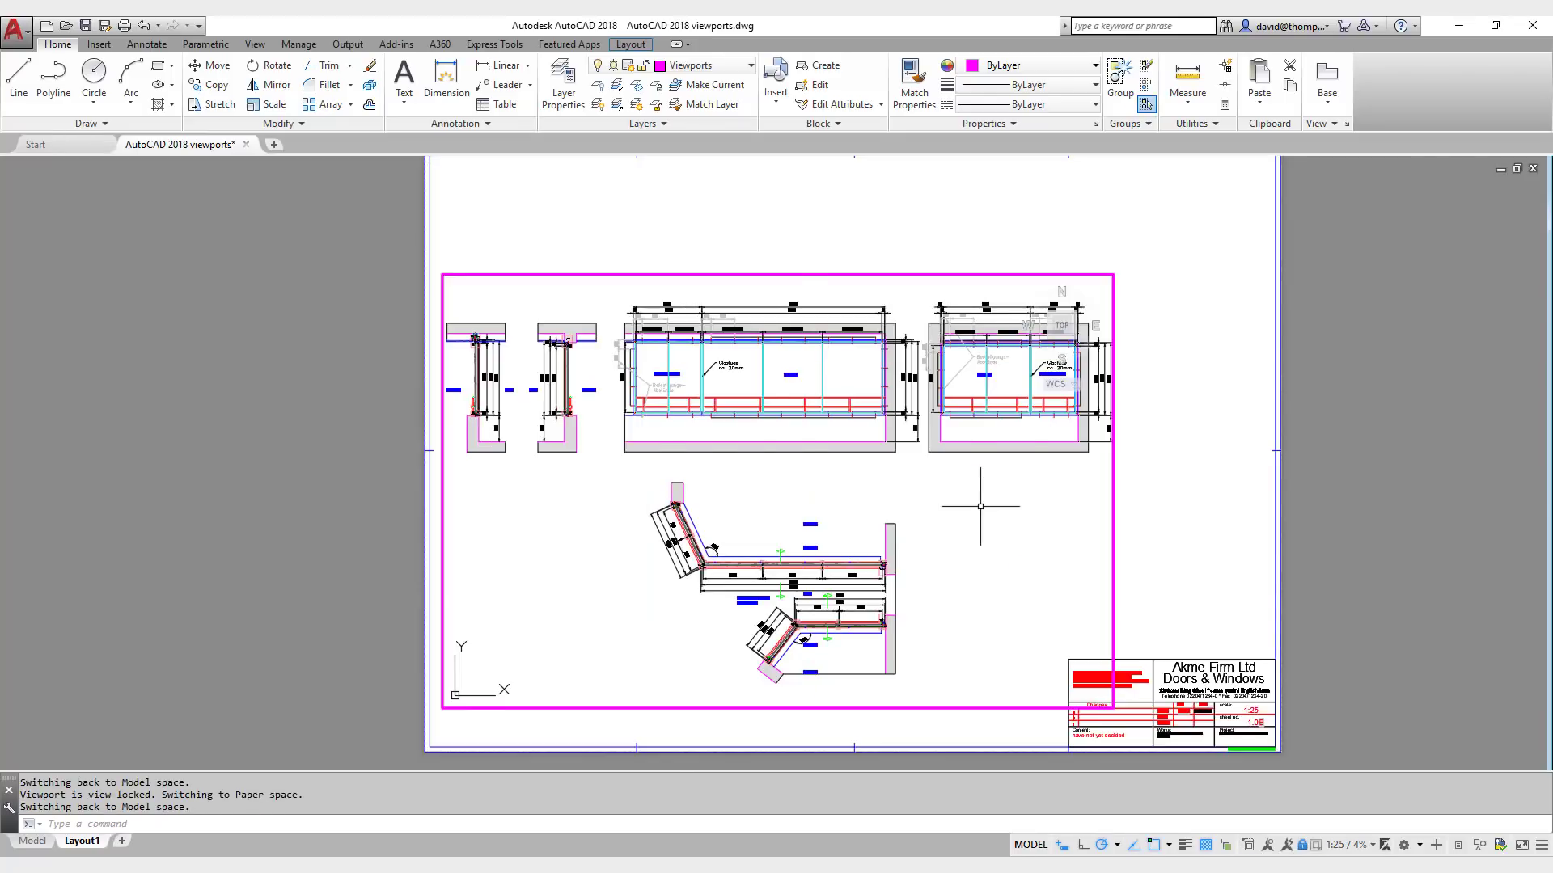
scroll(980, 506, "down", 3)
scroll(998, 512, "up", 8)
scroll(997, 513, "down", 5)
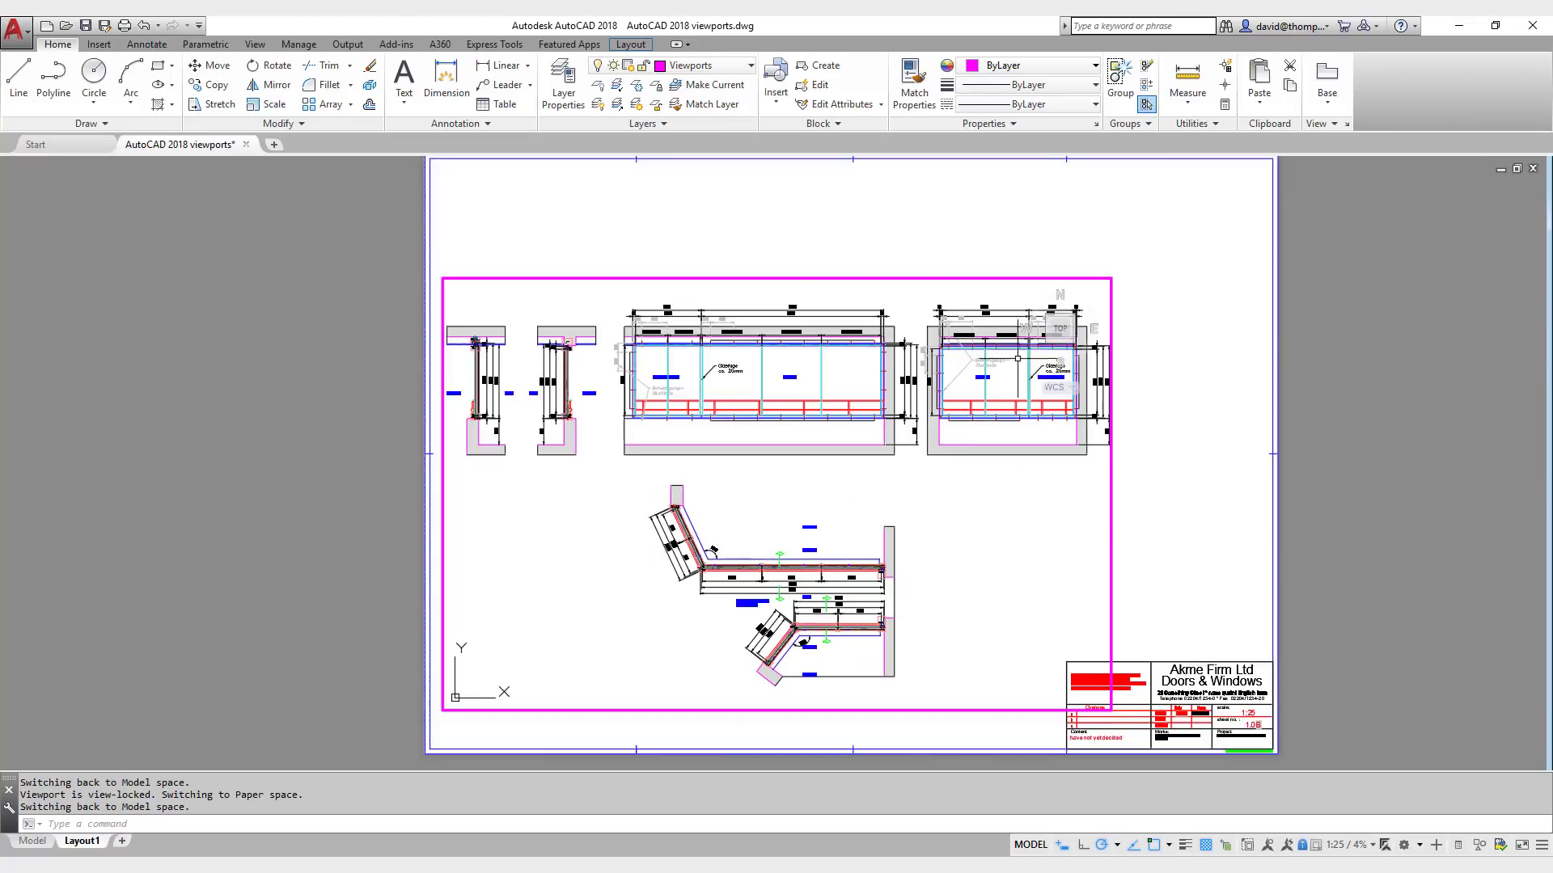
Step: Return to paper space and move the viewport so its upper-left corner meets the upper-left corner of the drawing border
scroll(1015, 358, "up", 5)
scroll(1132, 339, "down", 2)
scroll(1149, 330, "up", 2)
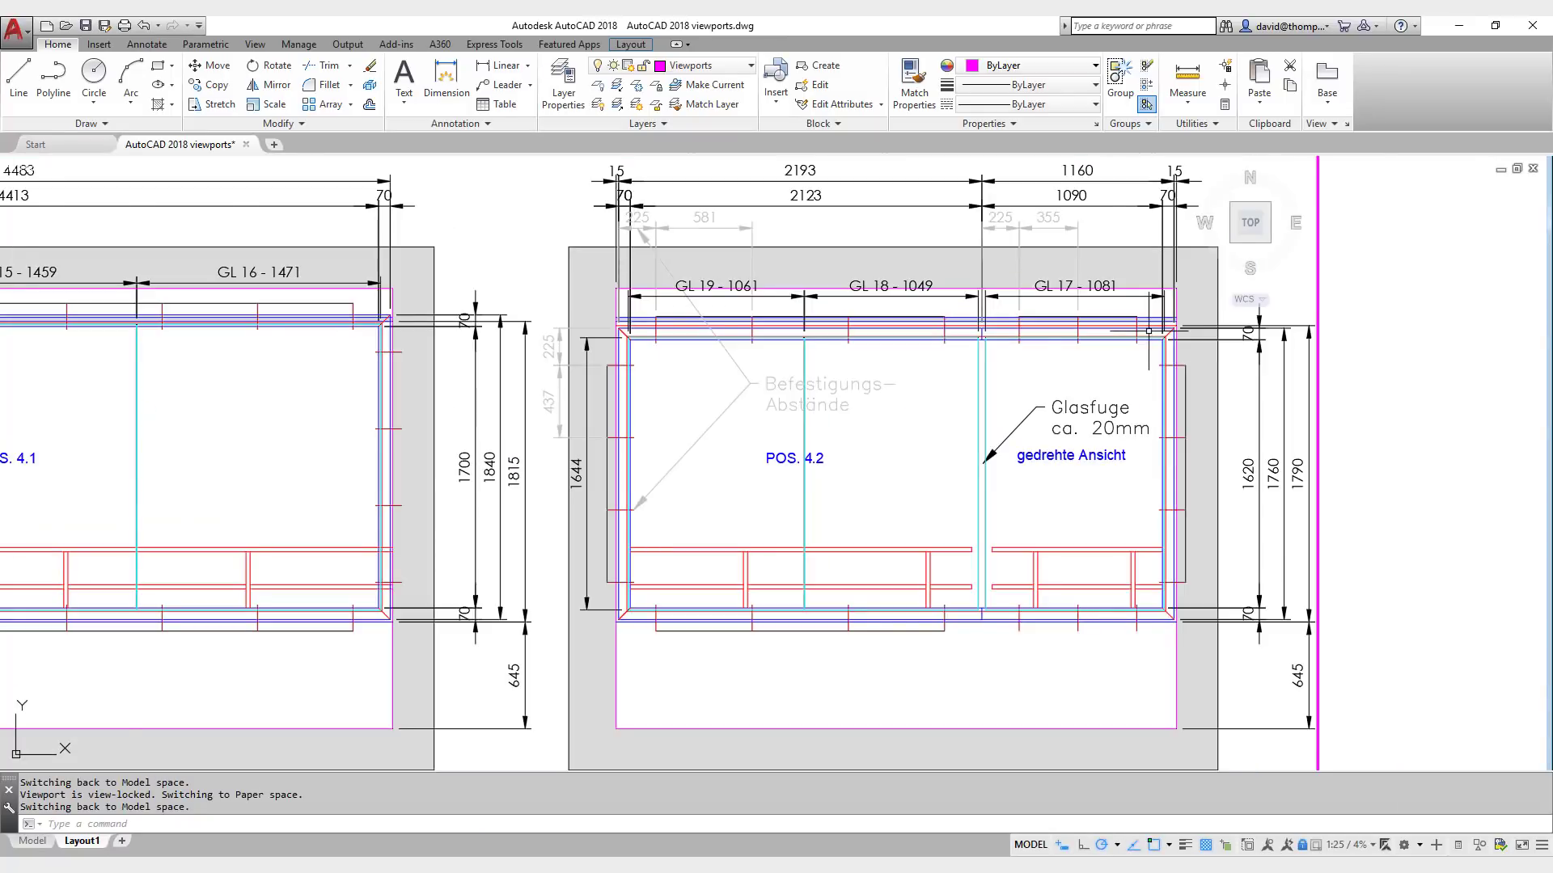
scroll(1148, 330, "down", 5)
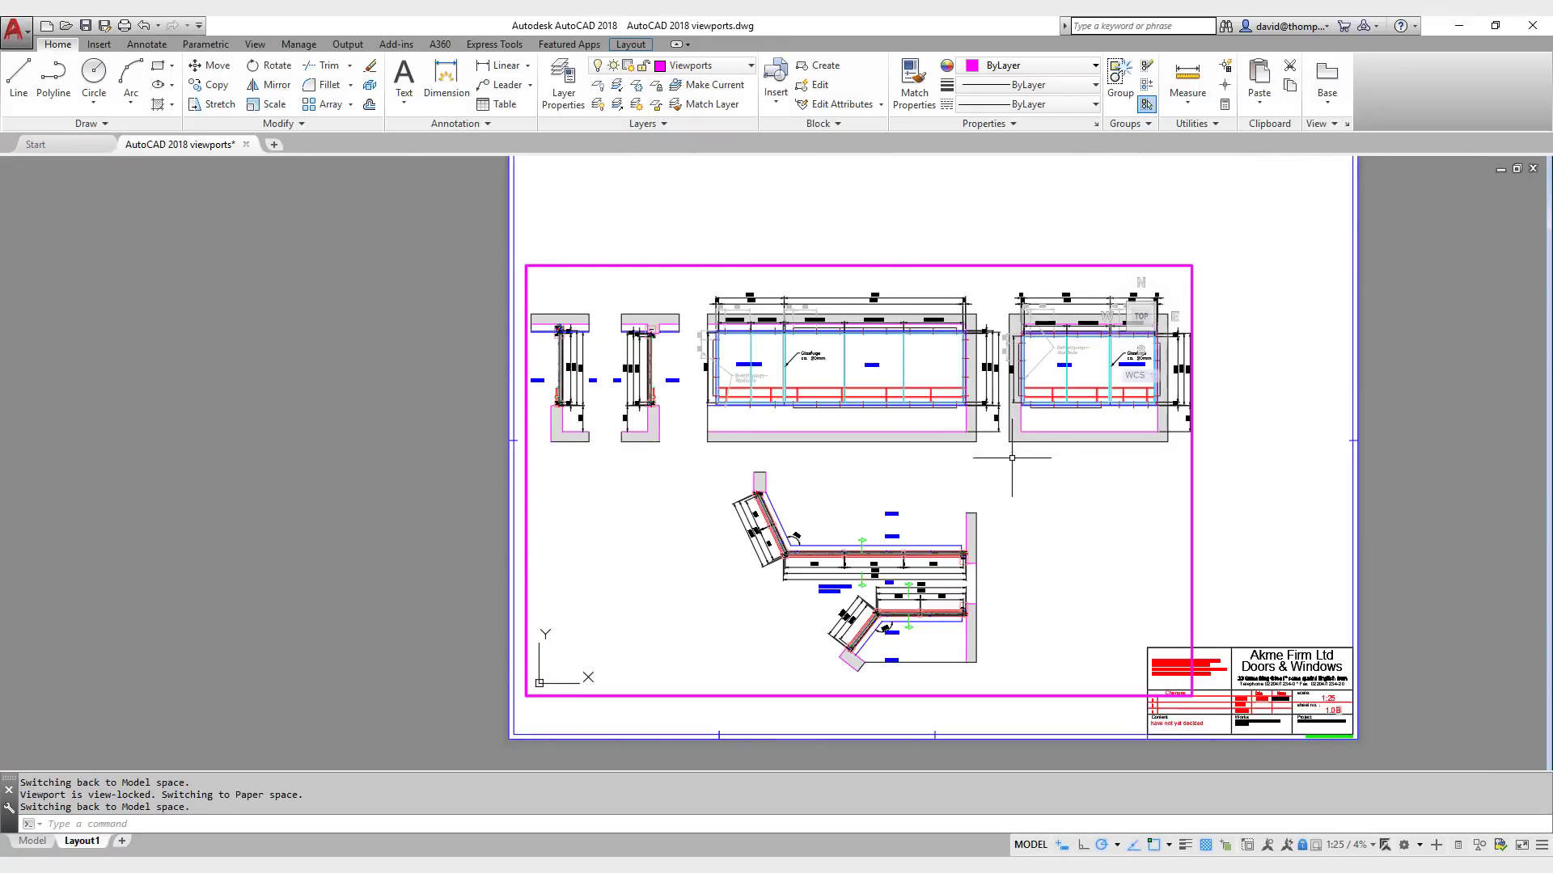
double_click(1262, 480)
scroll(1102, 594, "down", 2)
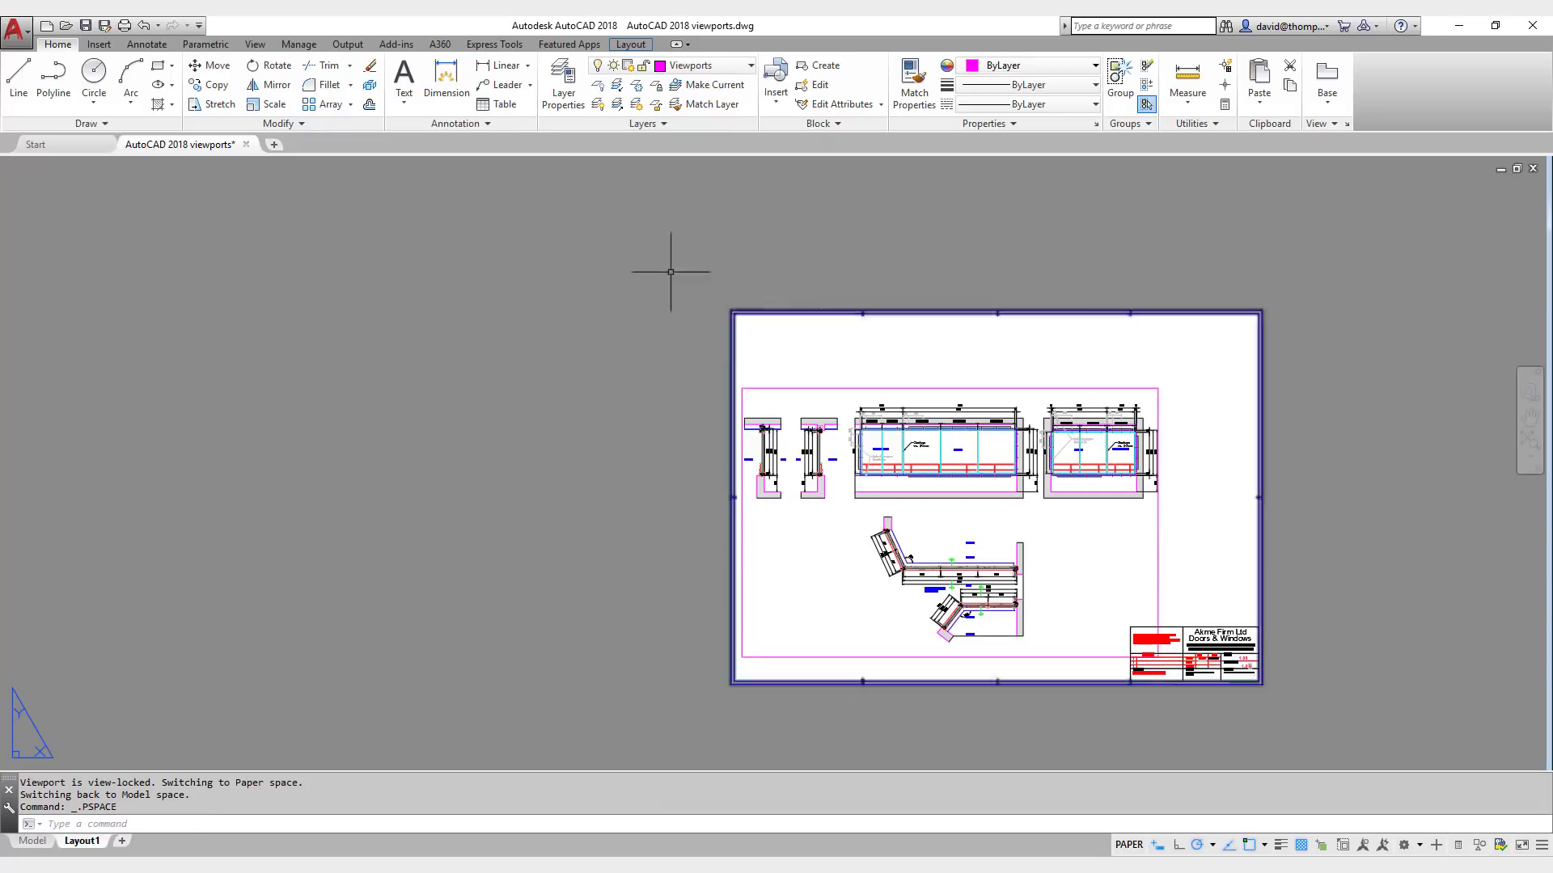
left_click(212, 66)
left_click(879, 386)
key("Return")
left_click(742, 389)
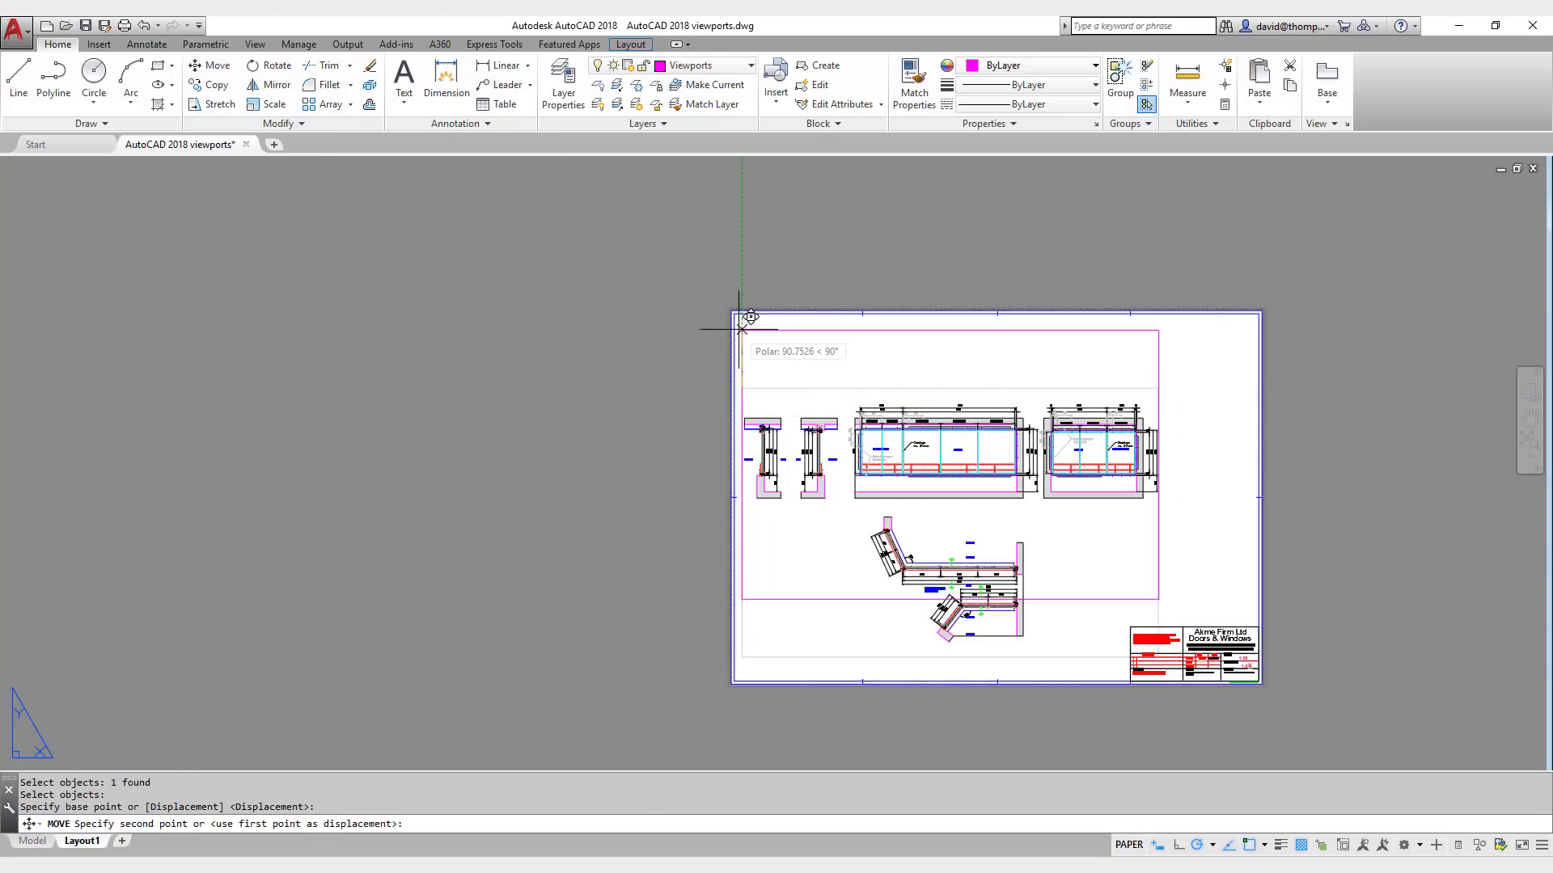
left_click(734, 312)
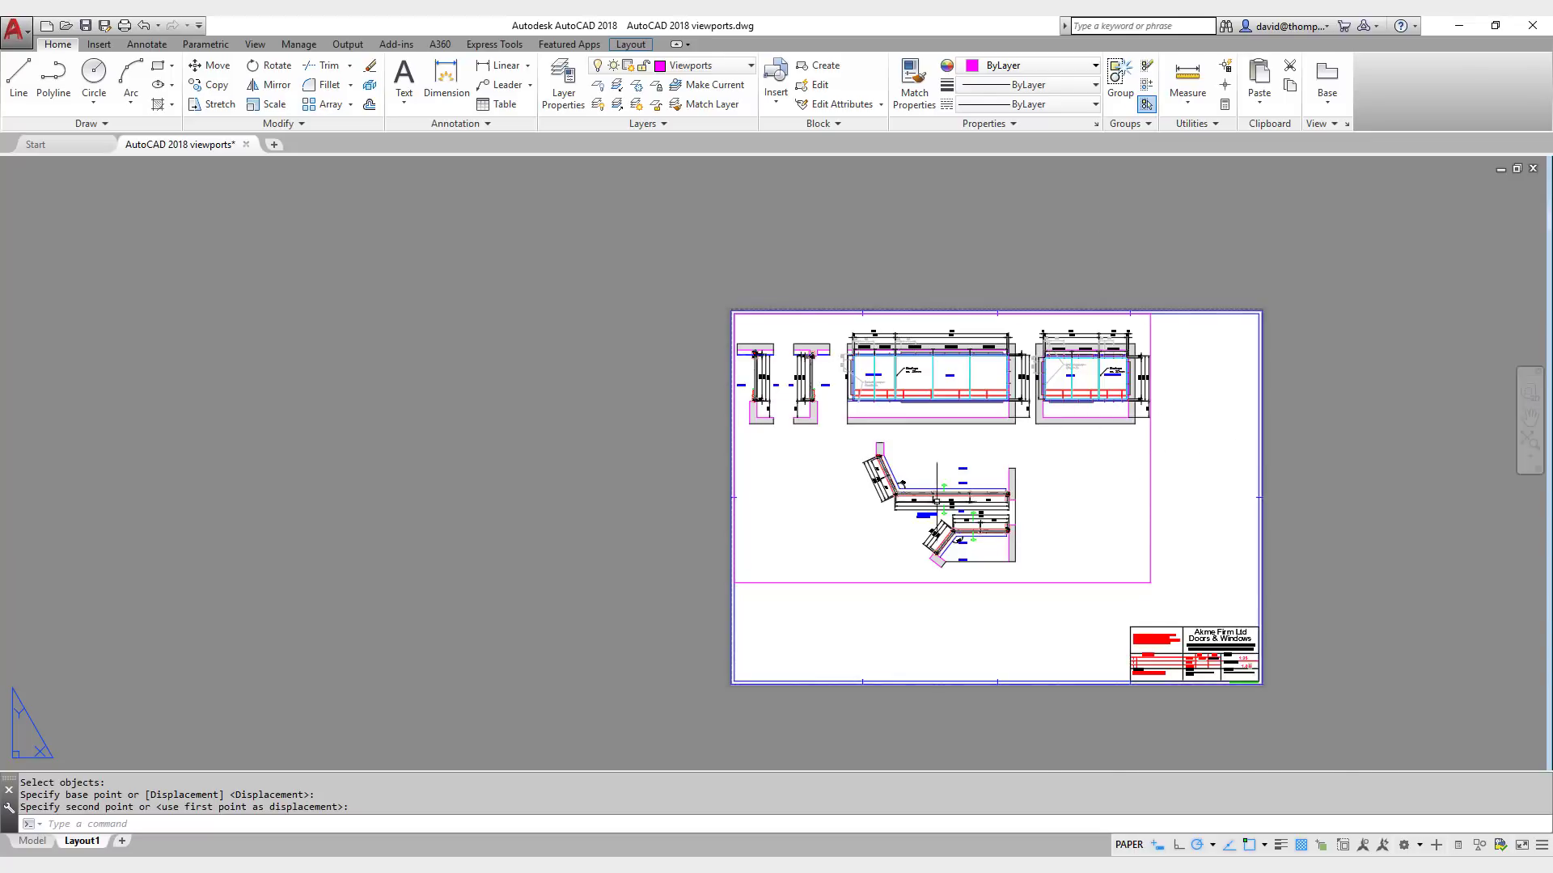
Step: Examine the sections and the POS. 4.1 elevation up close in the moved viewport
scroll(945, 501, "up", 1)
scroll(1017, 385, "down", 1)
scroll(919, 346, "up", 4)
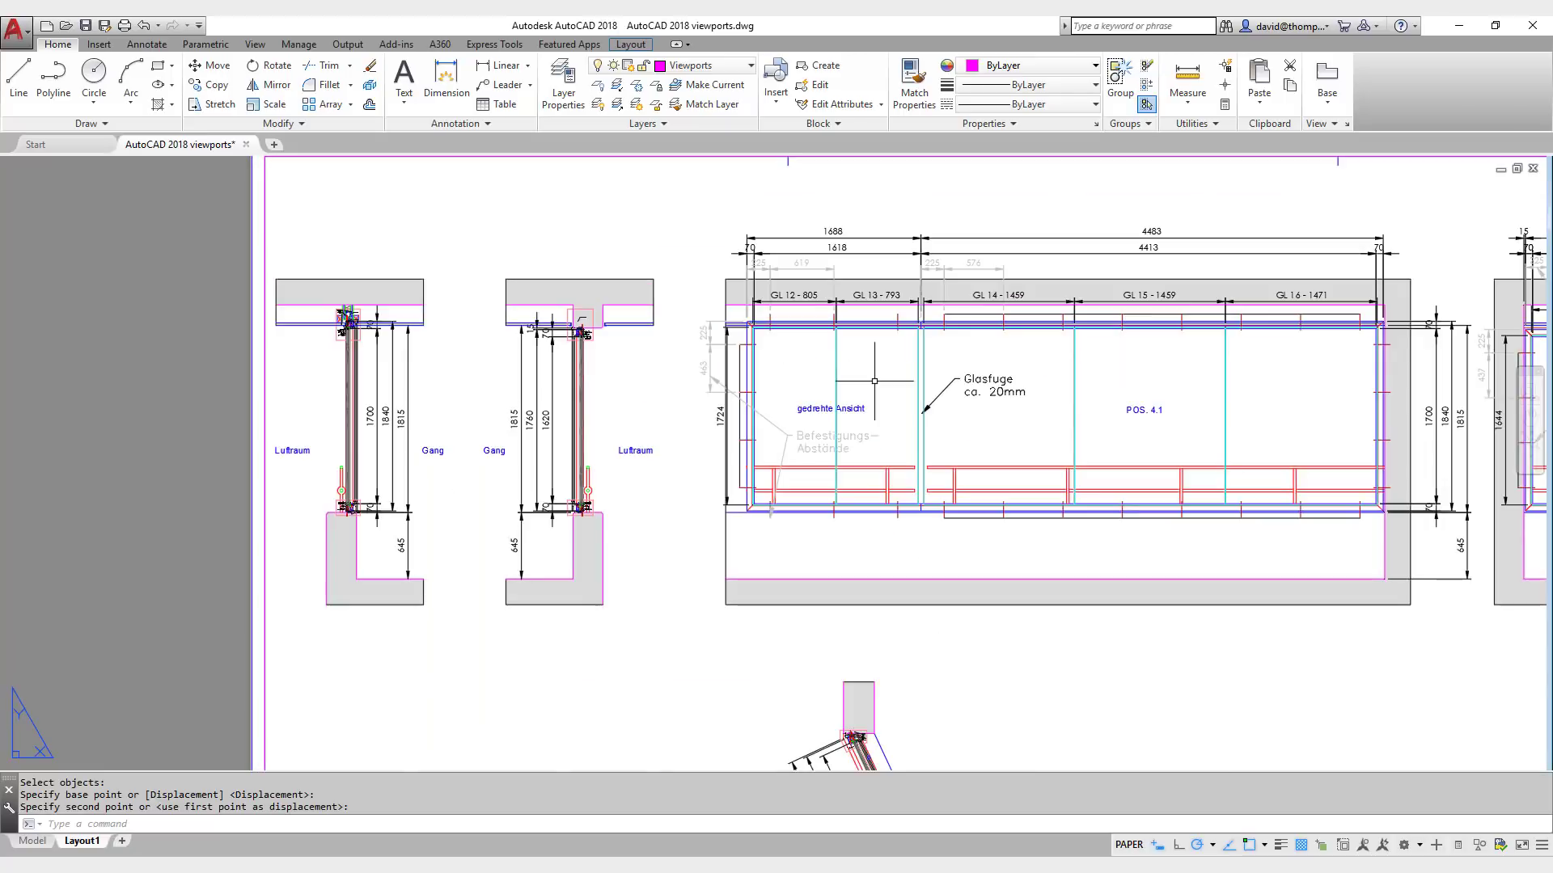
scroll(878, 370, "up", 4)
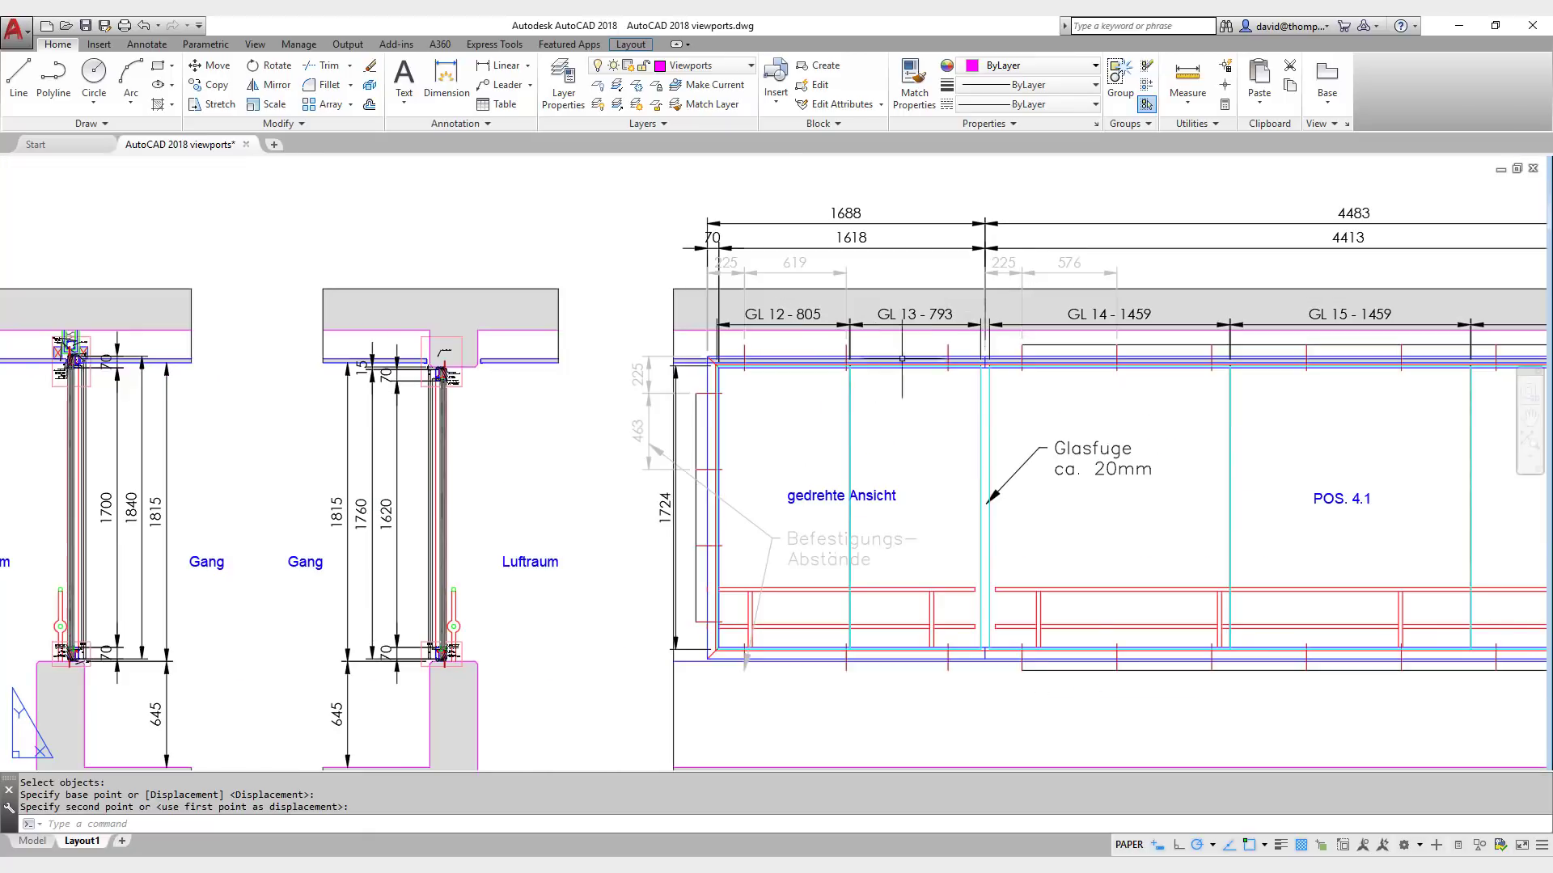
scroll(892, 421, "down", 4)
scroll(909, 353, "down", 2)
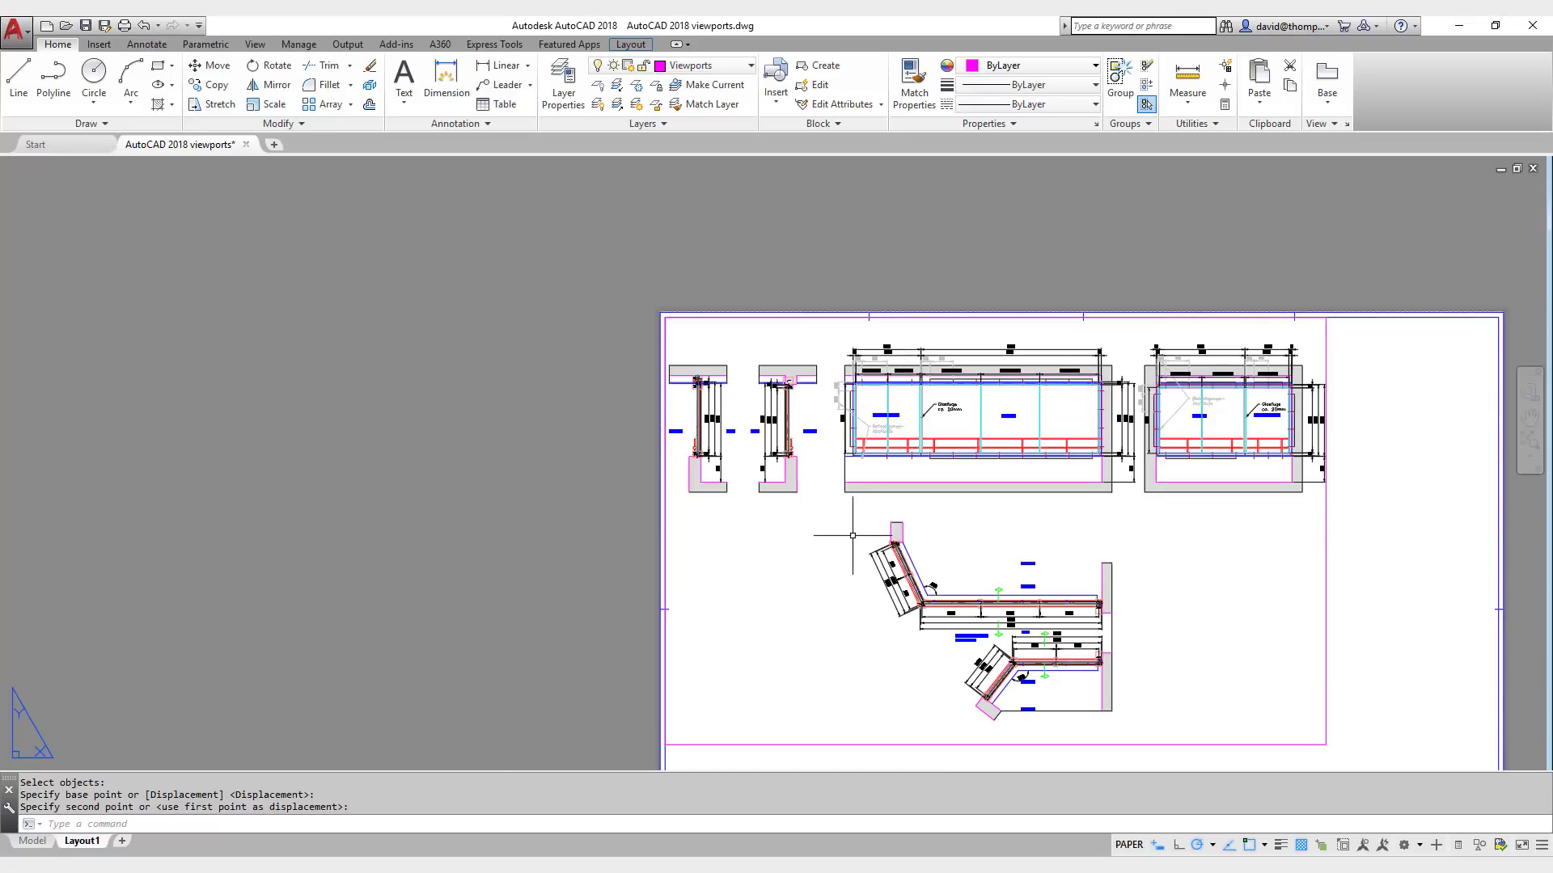
Step: Activate the viewport, select the GL 13 glass pane and examine the lower frame detail of the second section
double_click(827, 535)
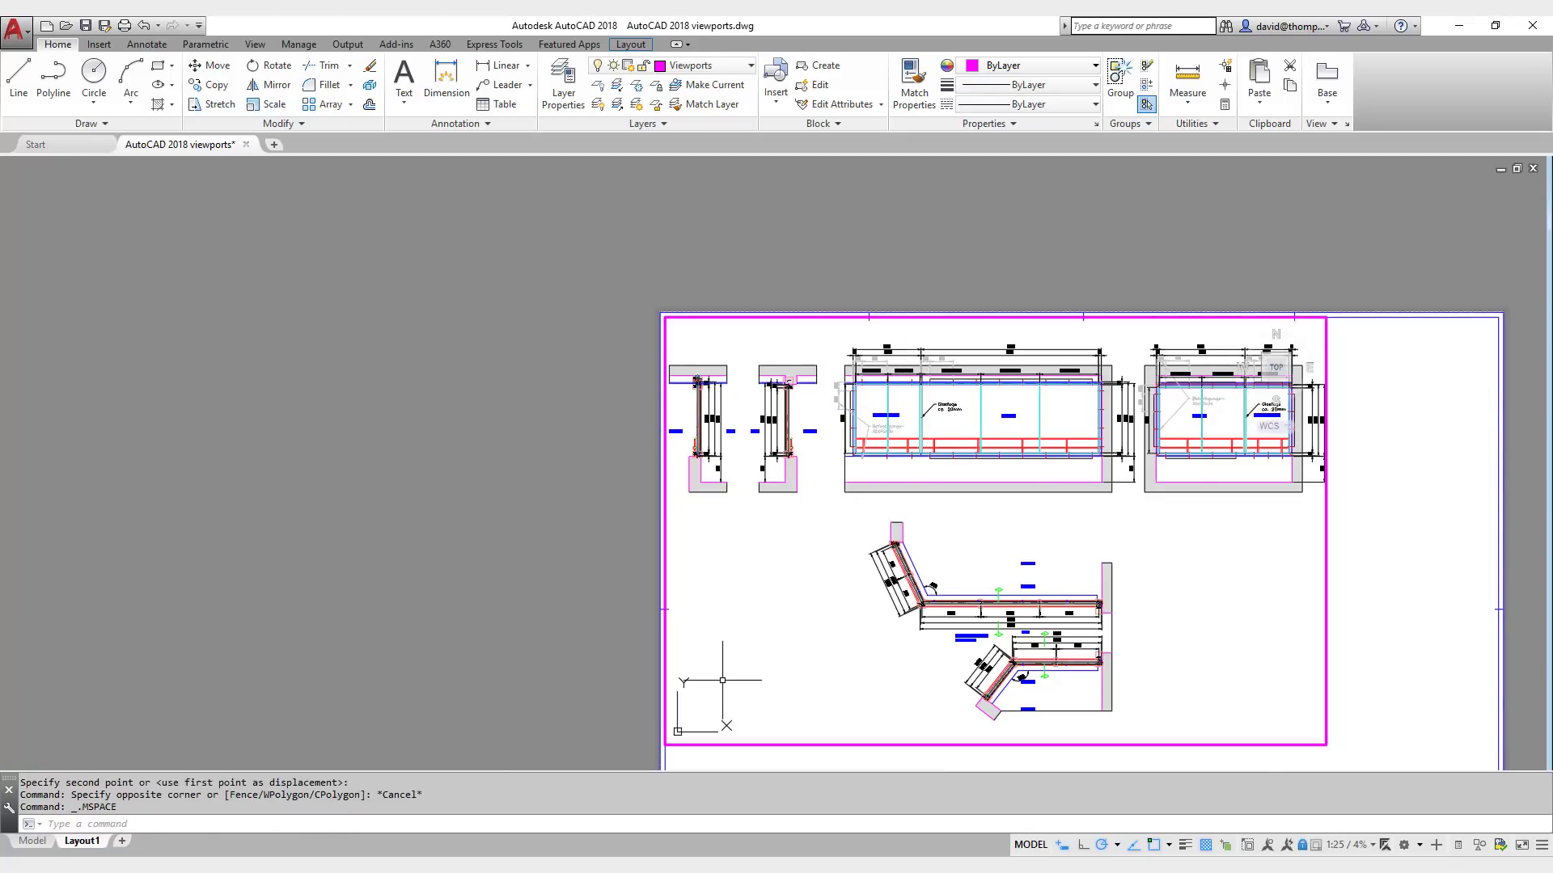
scroll(930, 406, "up", 8)
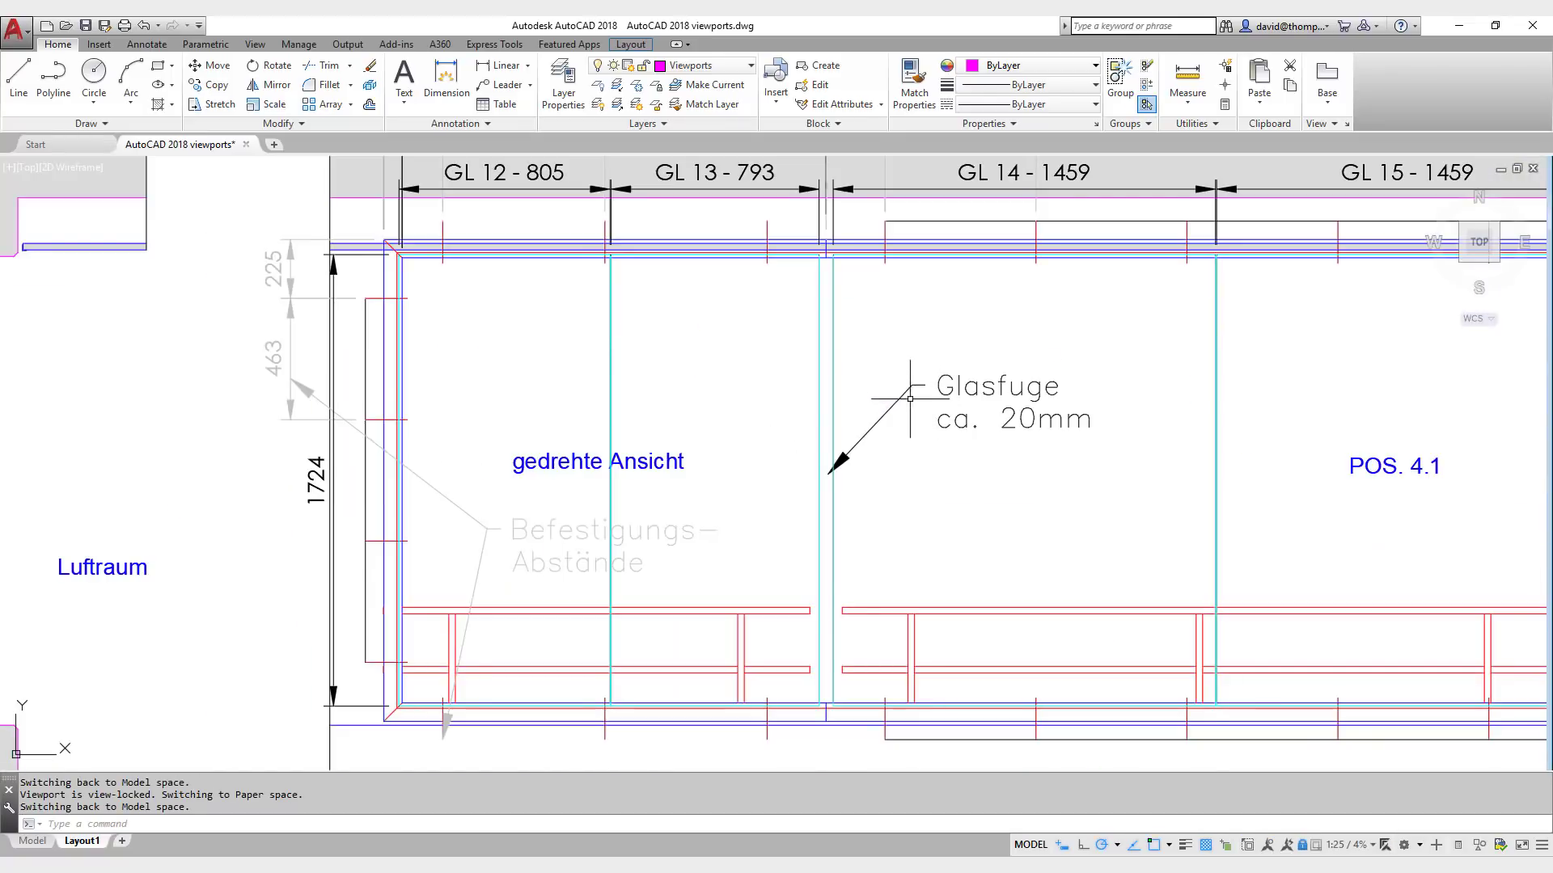
left_click(820, 475)
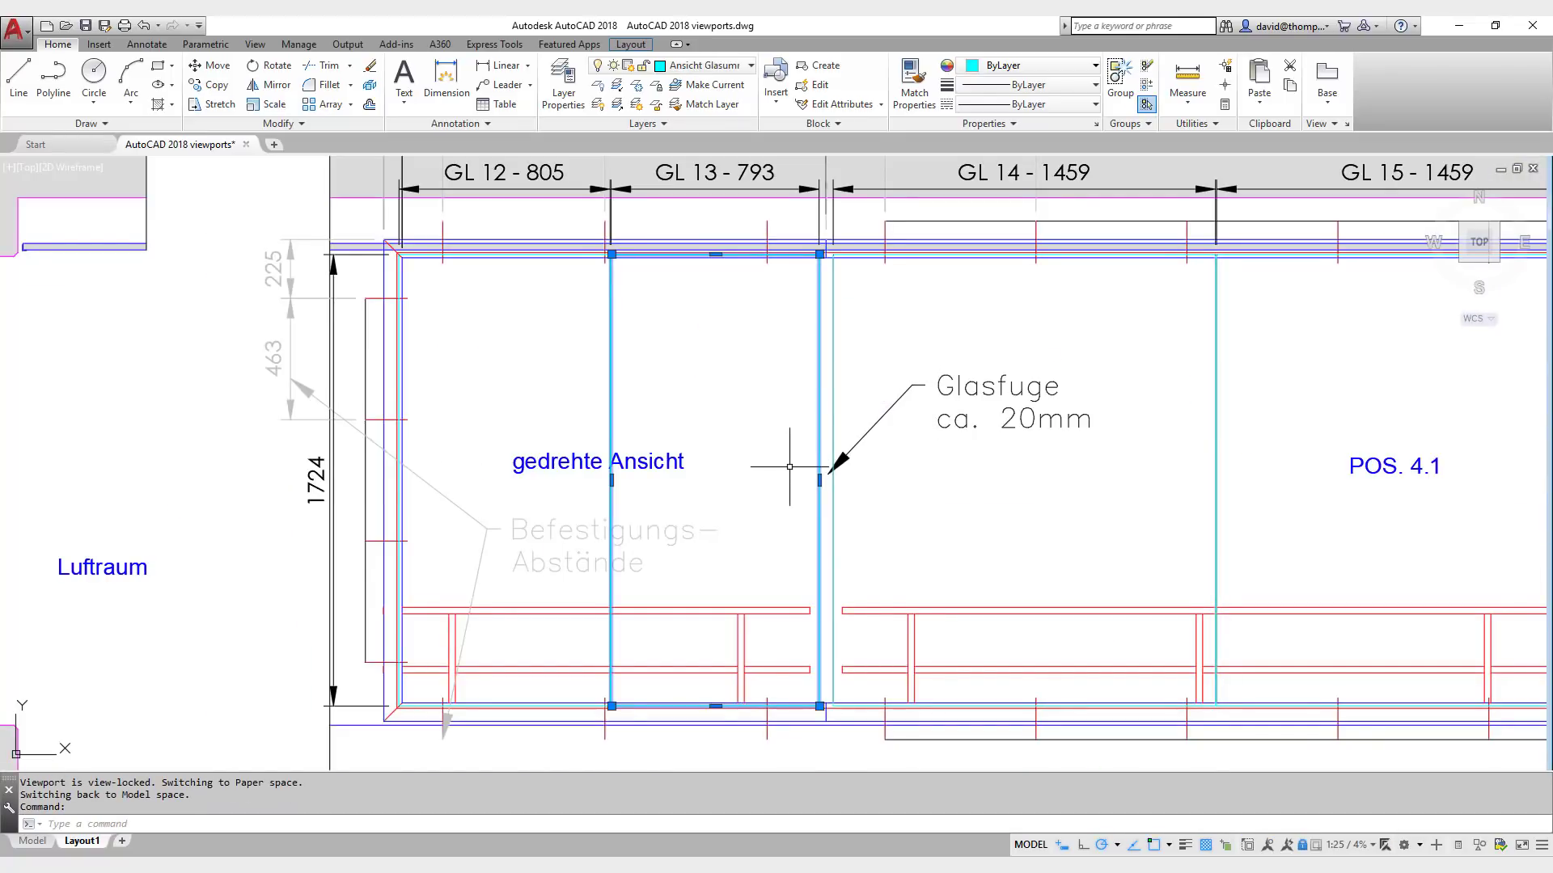
scroll(825, 435, "down", 5)
scroll(825, 434, "down", 2)
scroll(626, 498, "up", 15)
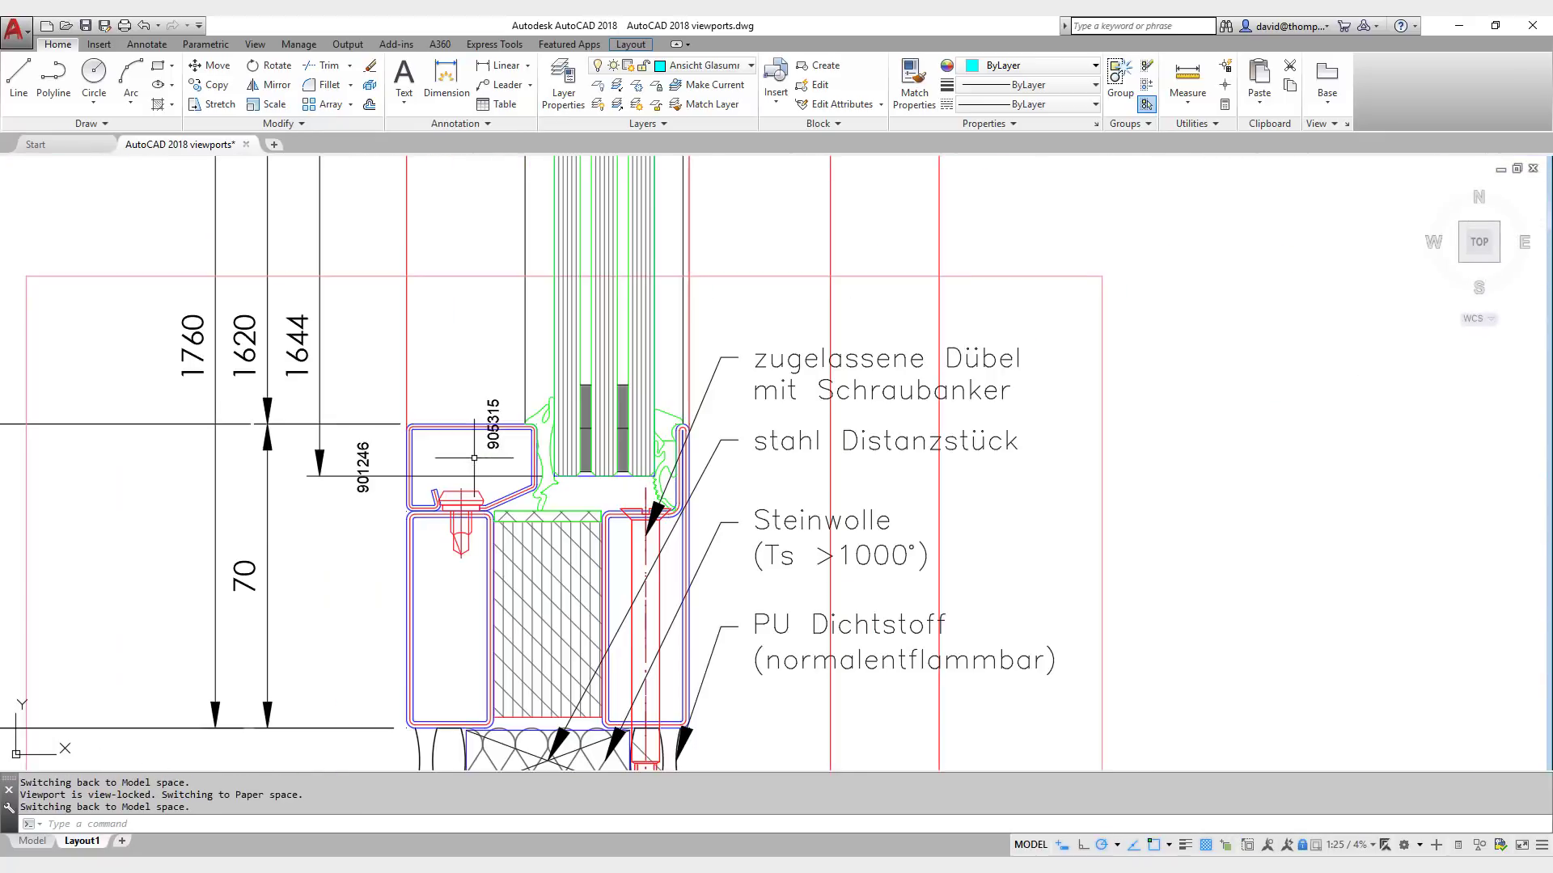
scroll(763, 375, "down", 4)
scroll(763, 374, "down", 6)
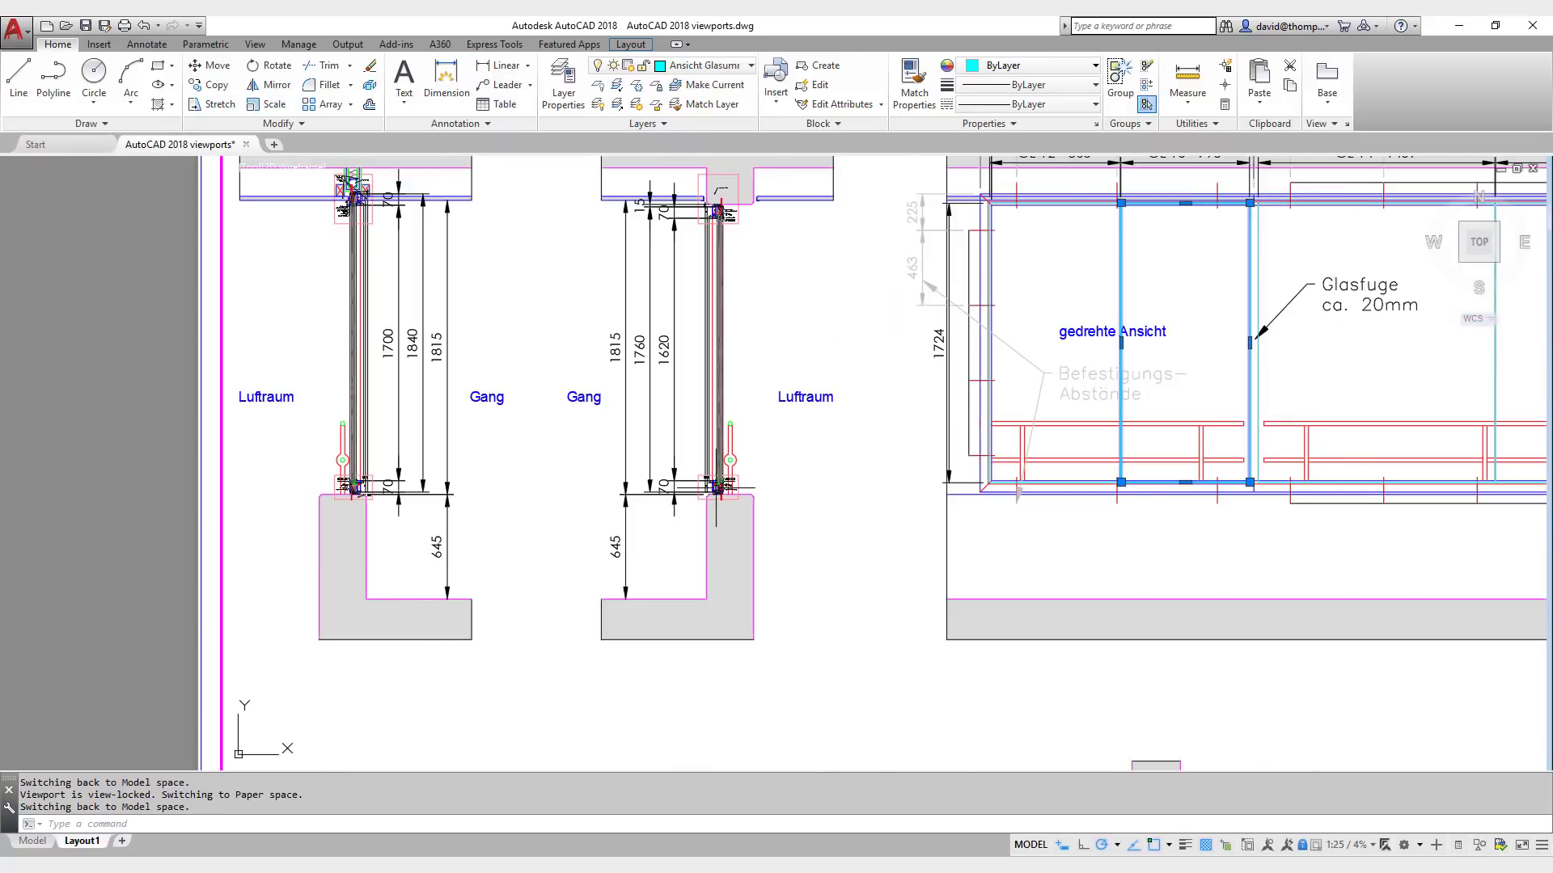
scroll(716, 489, "down", 2)
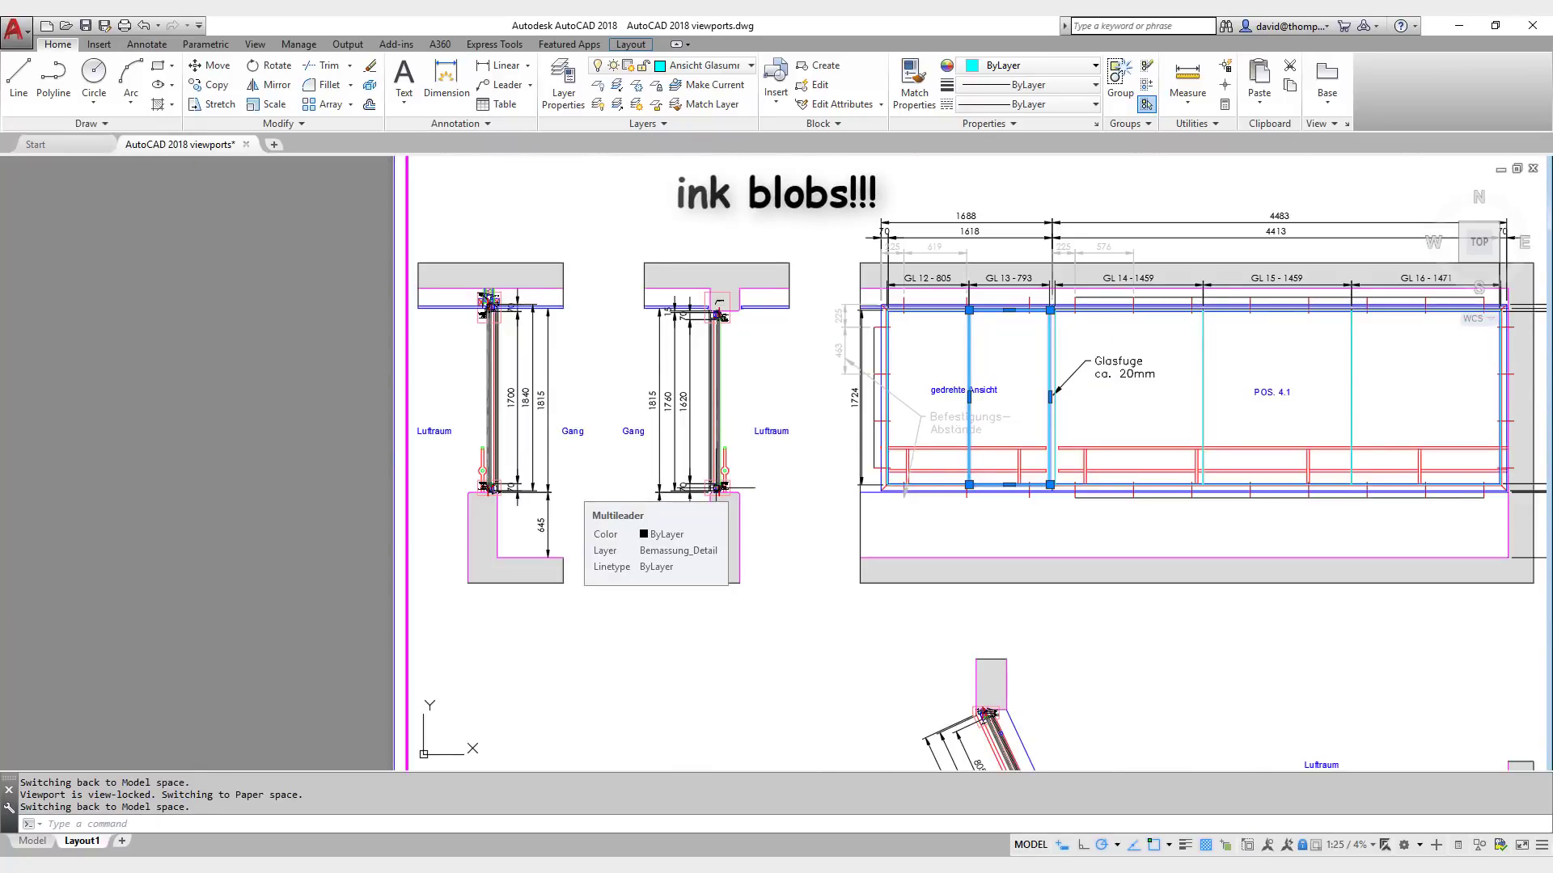
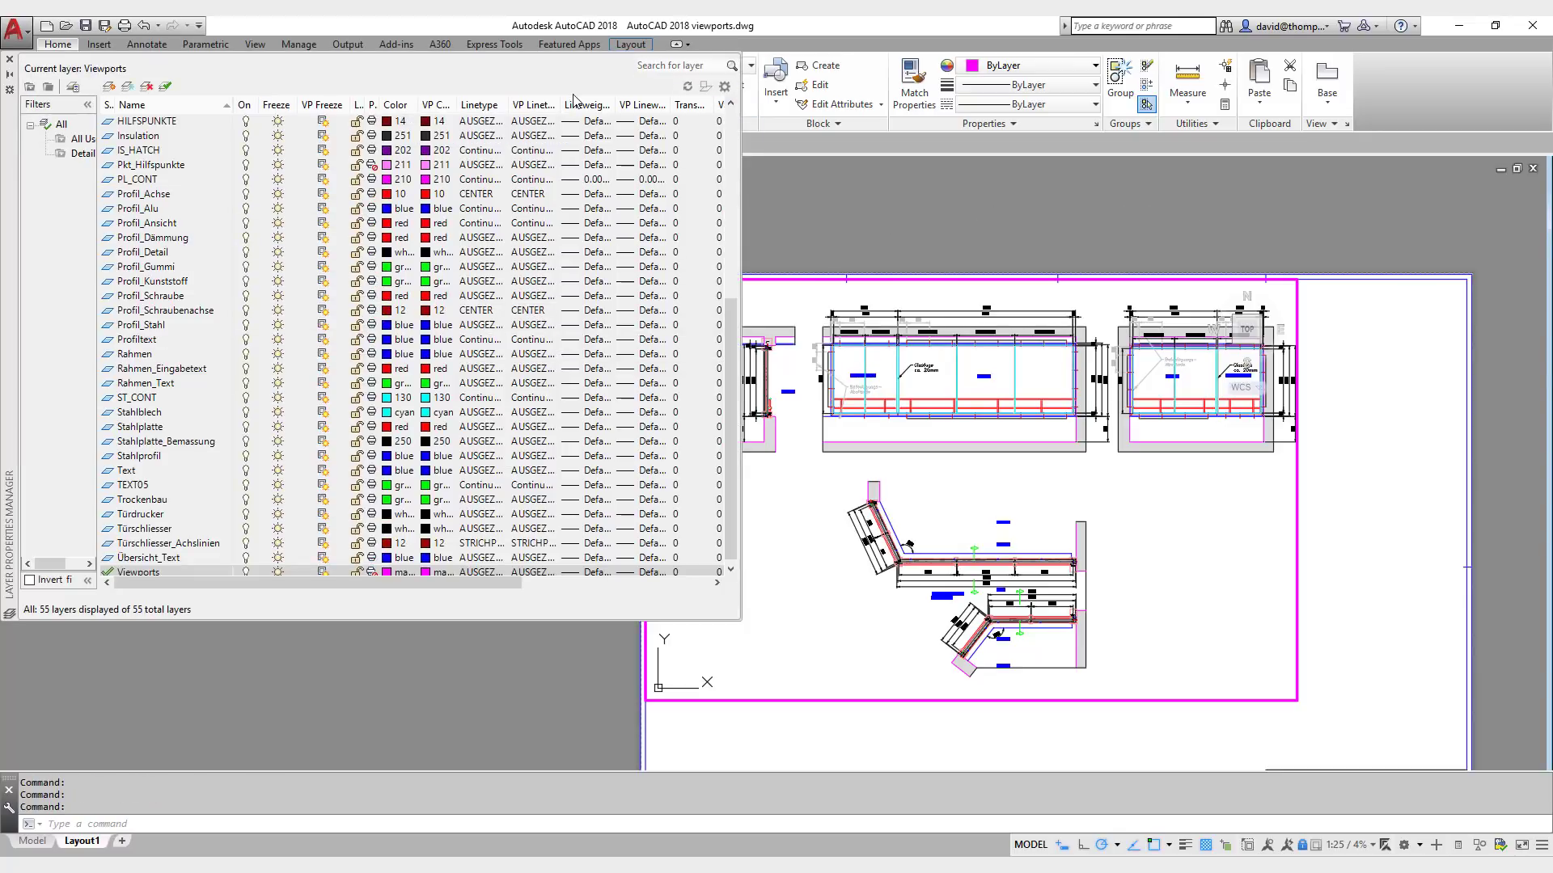
Step: Freeze the Profil_Detail, Profil_Gummi and Profil_Kunststoff layers in the current viewport only
left_click(180, 253)
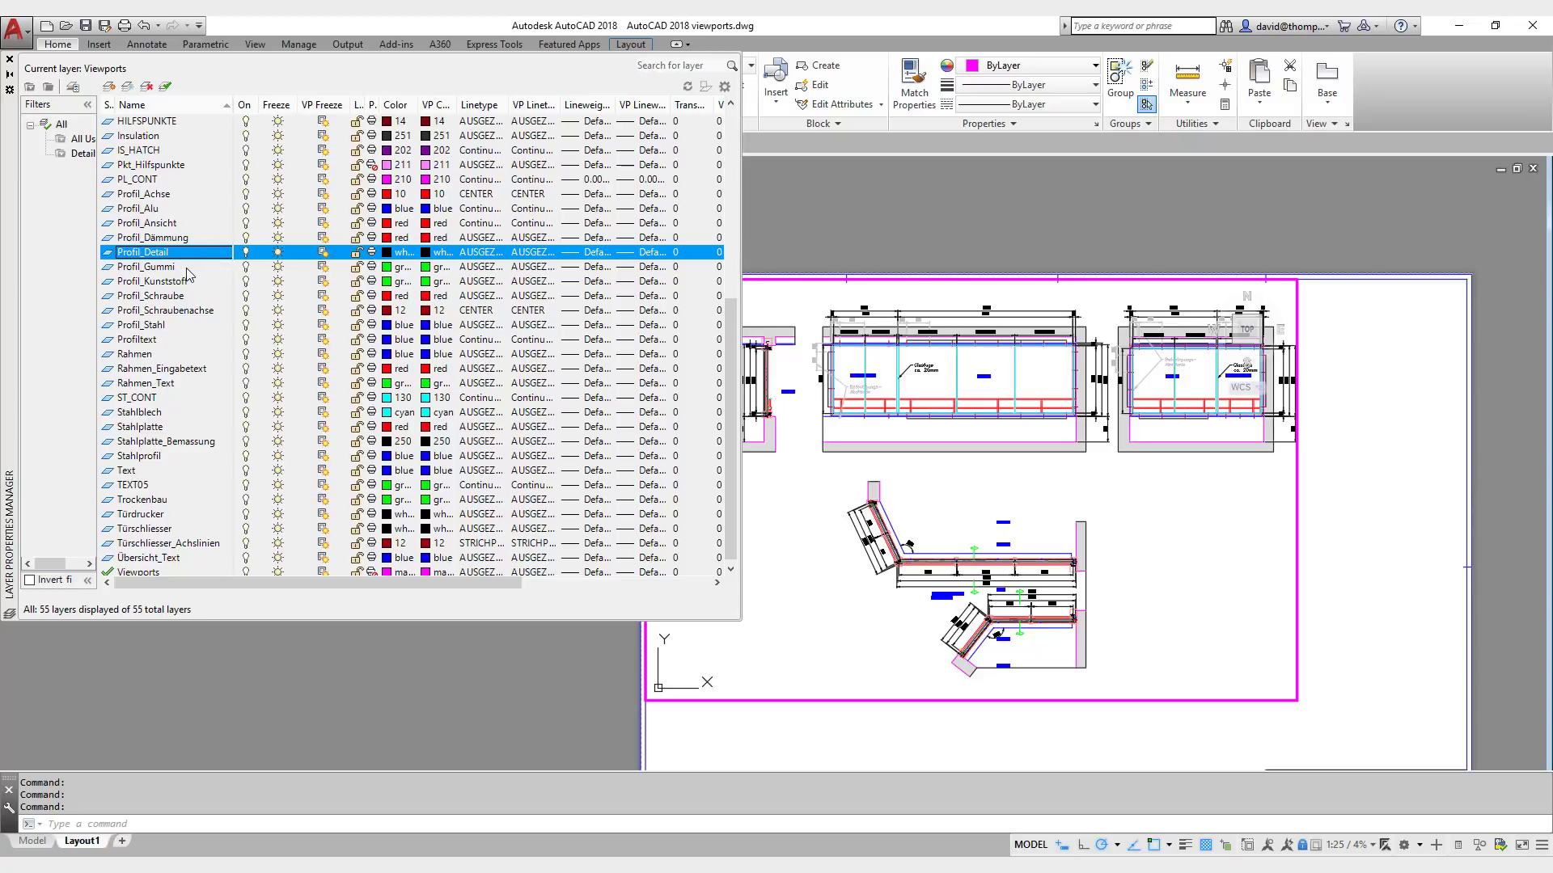
left_click(178, 281, "shift")
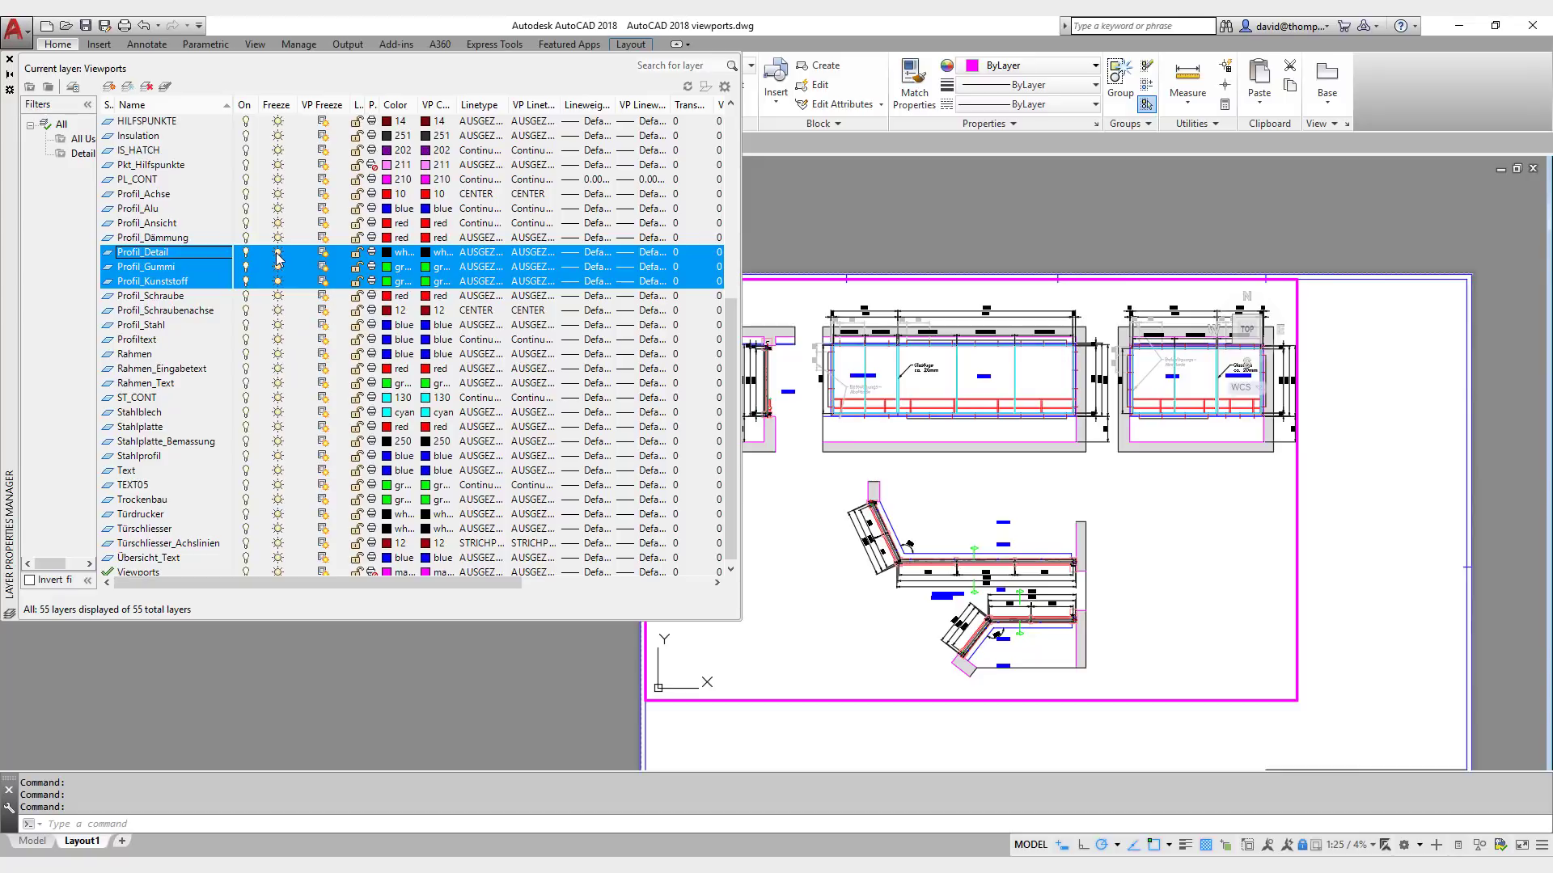
left_click(323, 253)
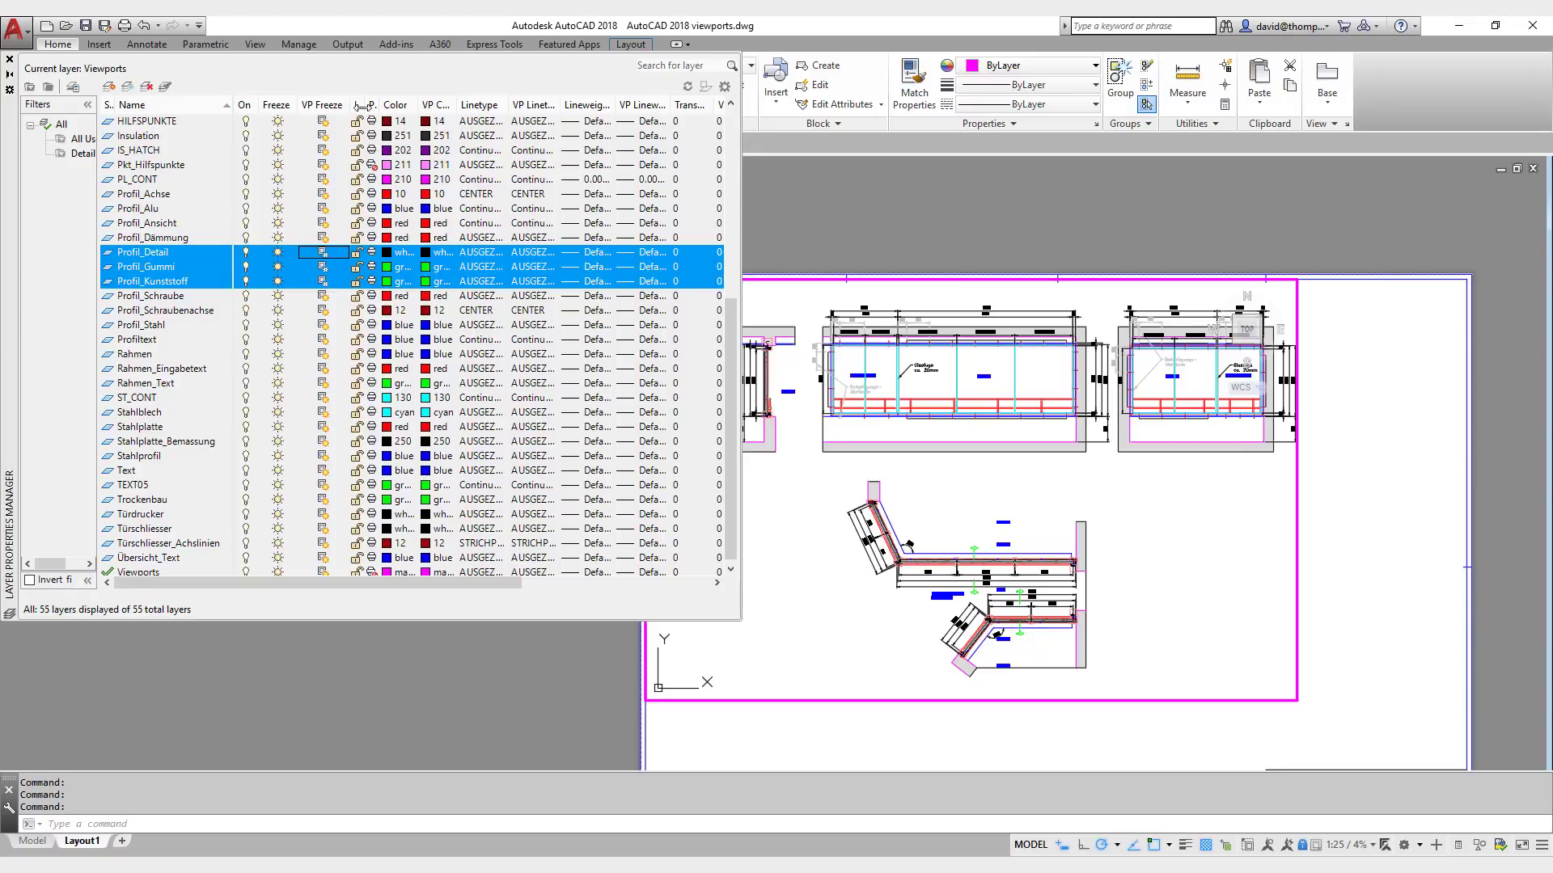
Step: Widen the Lock, Lineweight and VP Lineweight columns of the layer list to fit their contents
left_click_drag(365, 105, 383, 107)
scroll(395, 105, "right", 3)
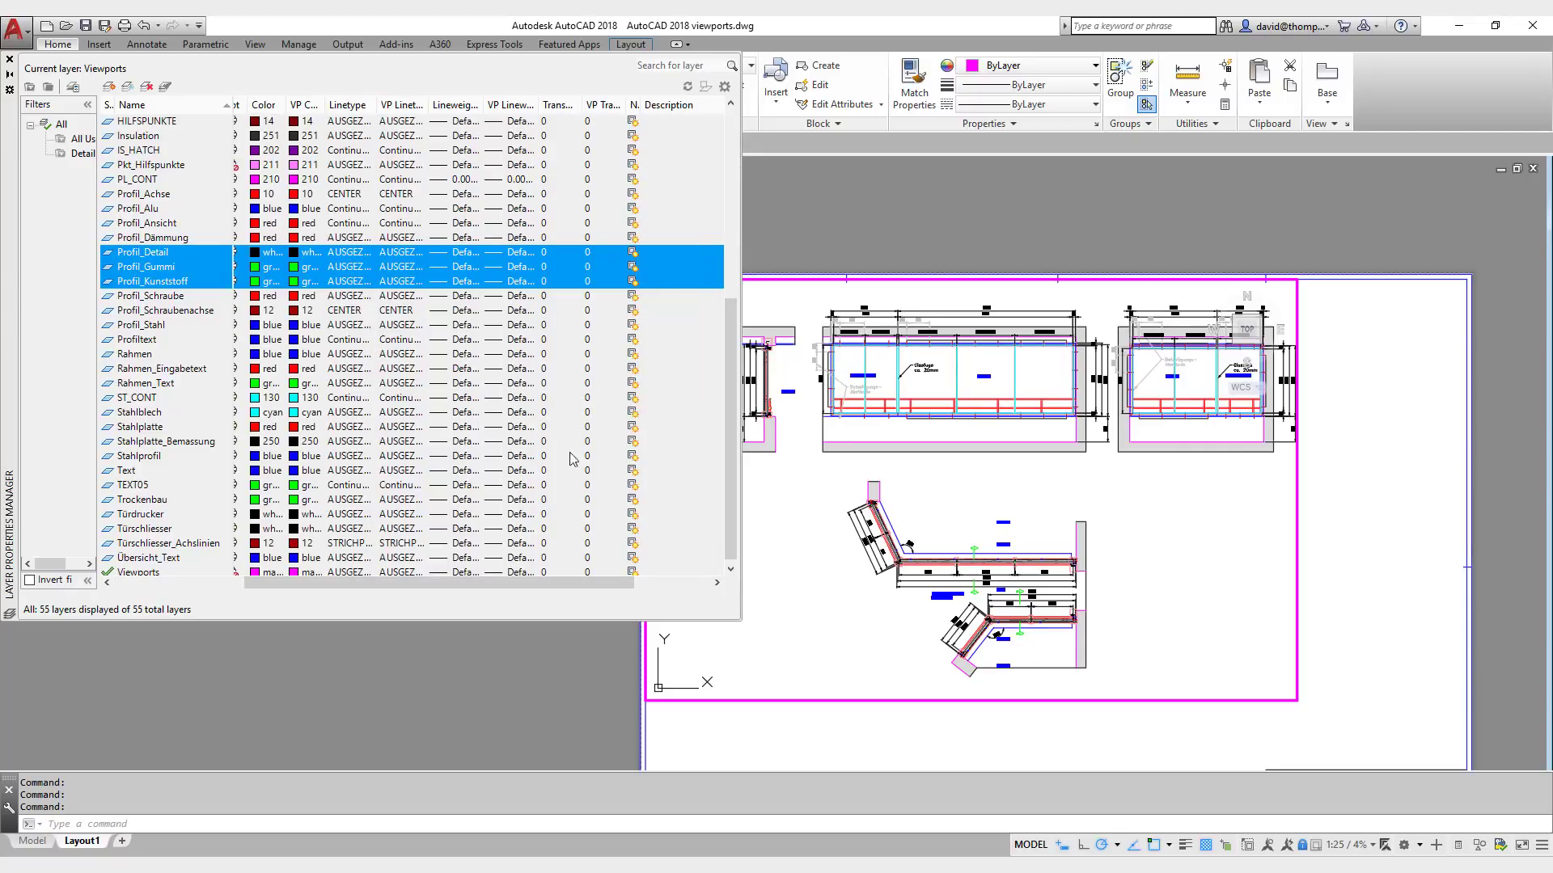
double_click(483, 104)
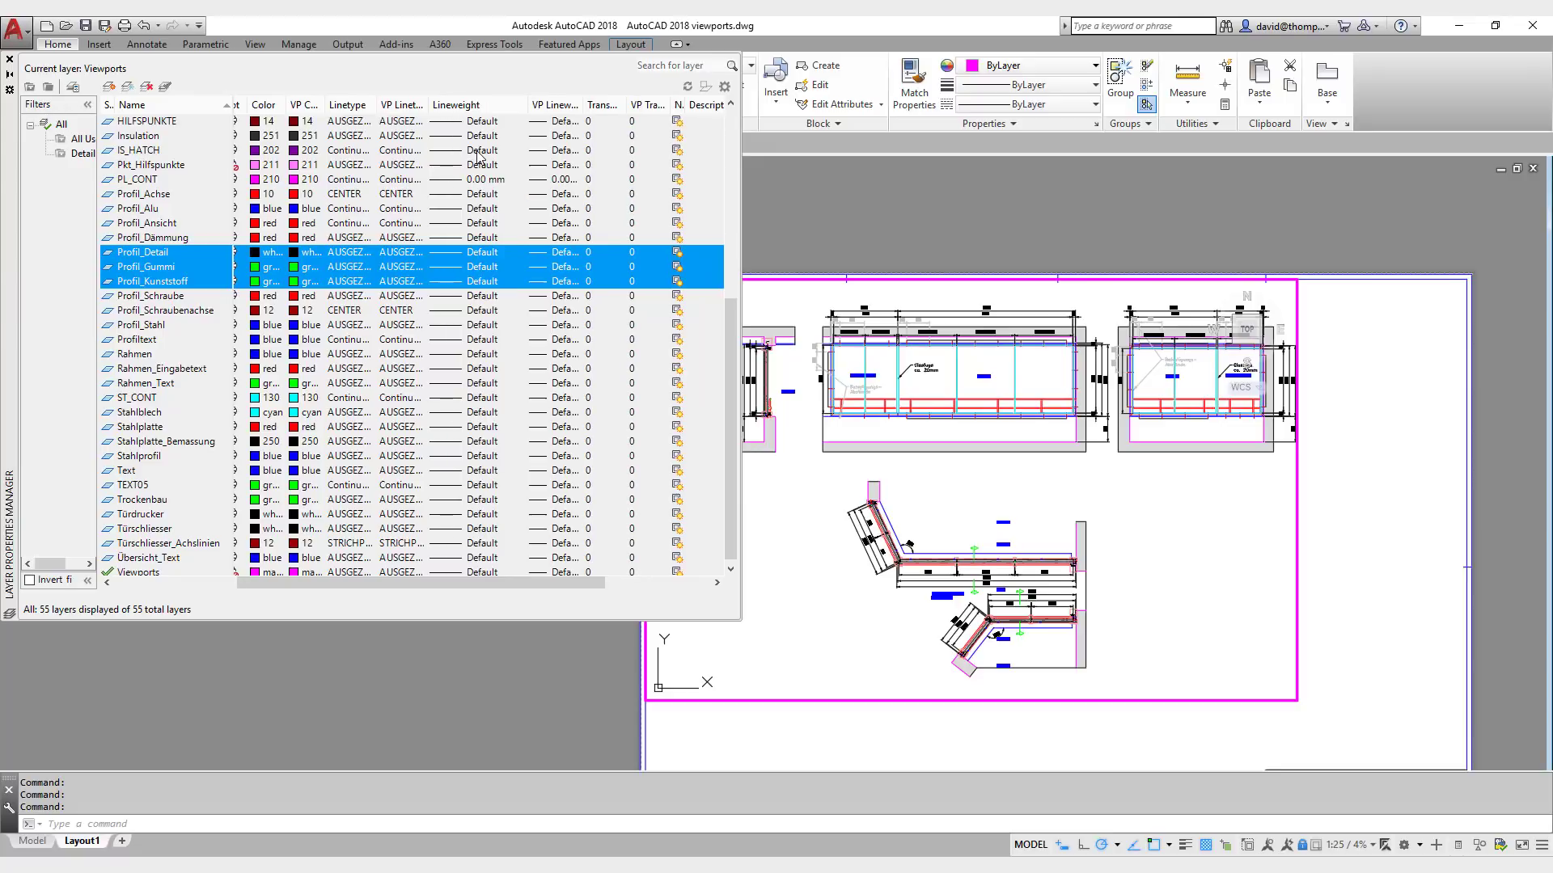
double_click(582, 104)
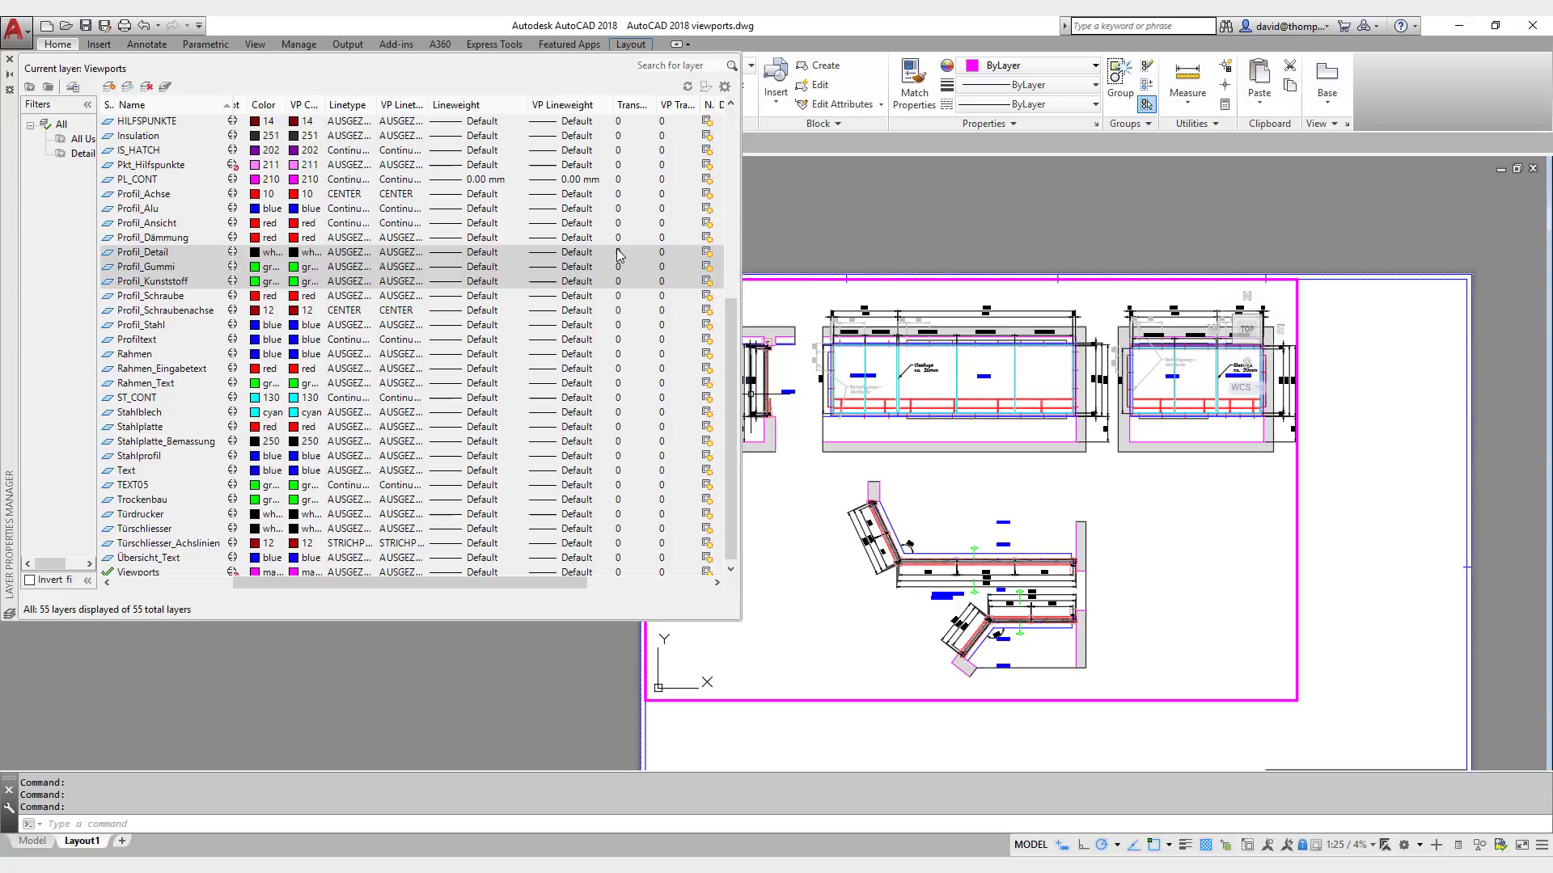
scroll(620, 255, "left", 5)
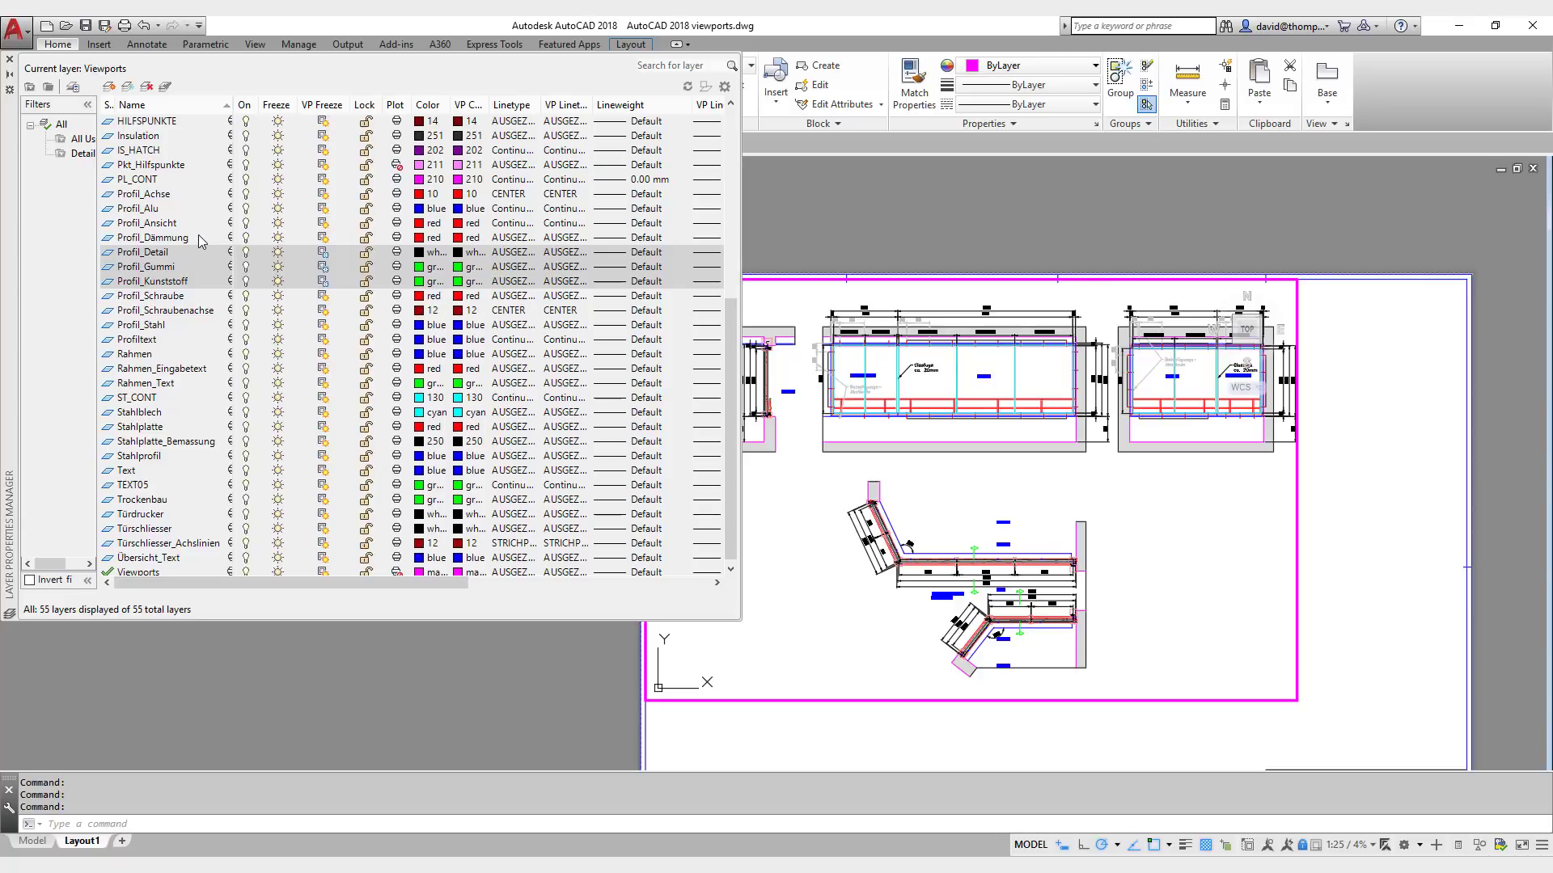
Step: Freeze the Profil_Achse layer in the current viewport and close the layer manager
left_click(320, 282)
left_click(181, 196)
left_click(321, 198)
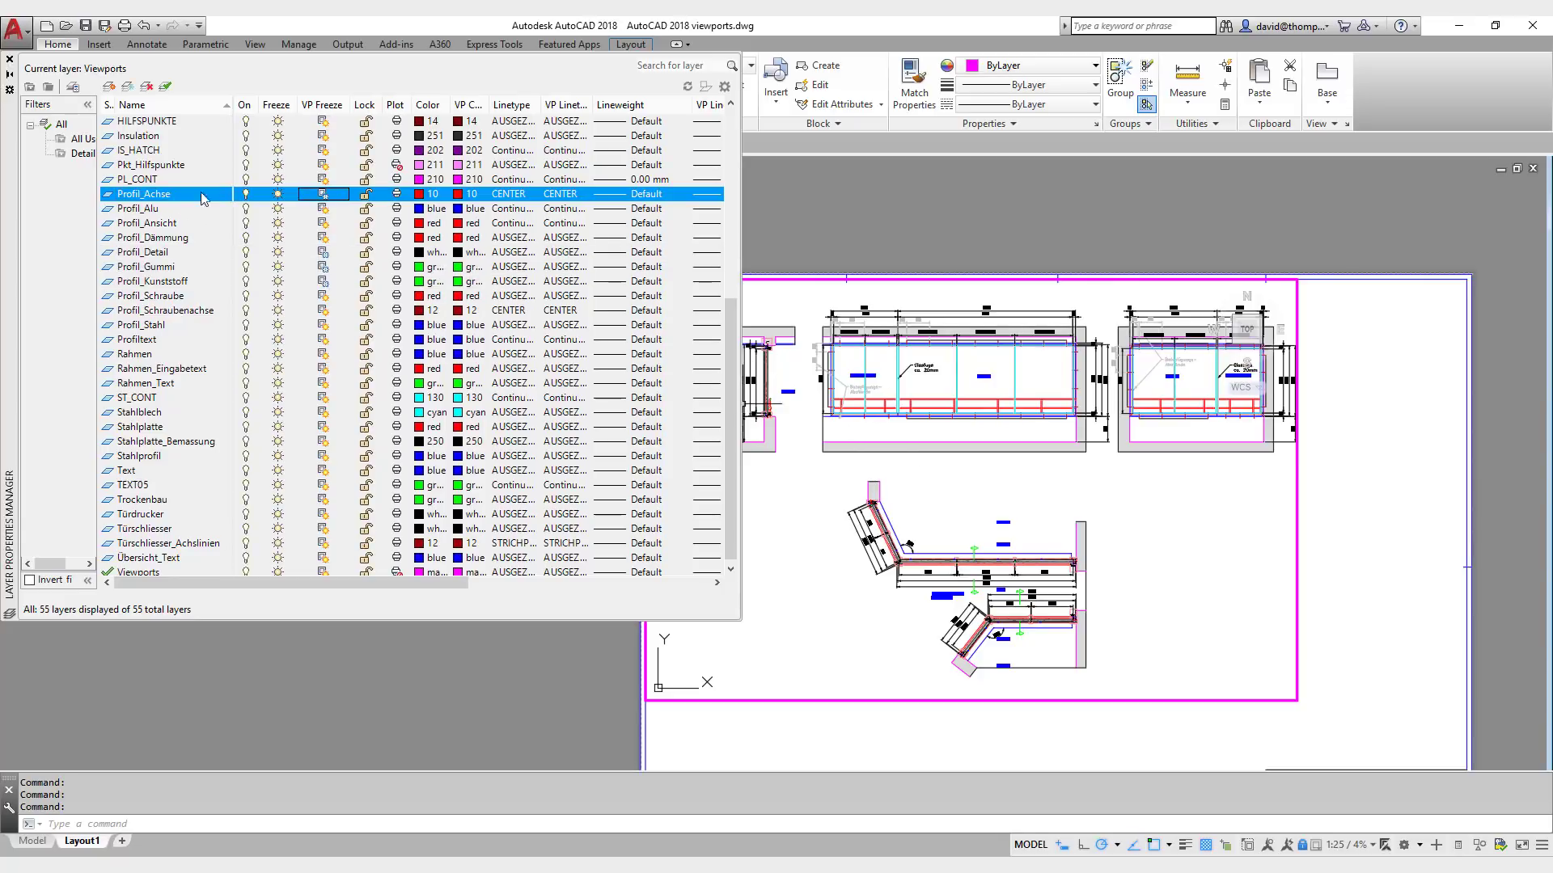
left_click(9, 60)
Step: Freeze the Bemassung_Detail and Detail layers in the viewport by picking a leader note and the glazing in the lower frame detail
scroll(767, 404, "up", 10)
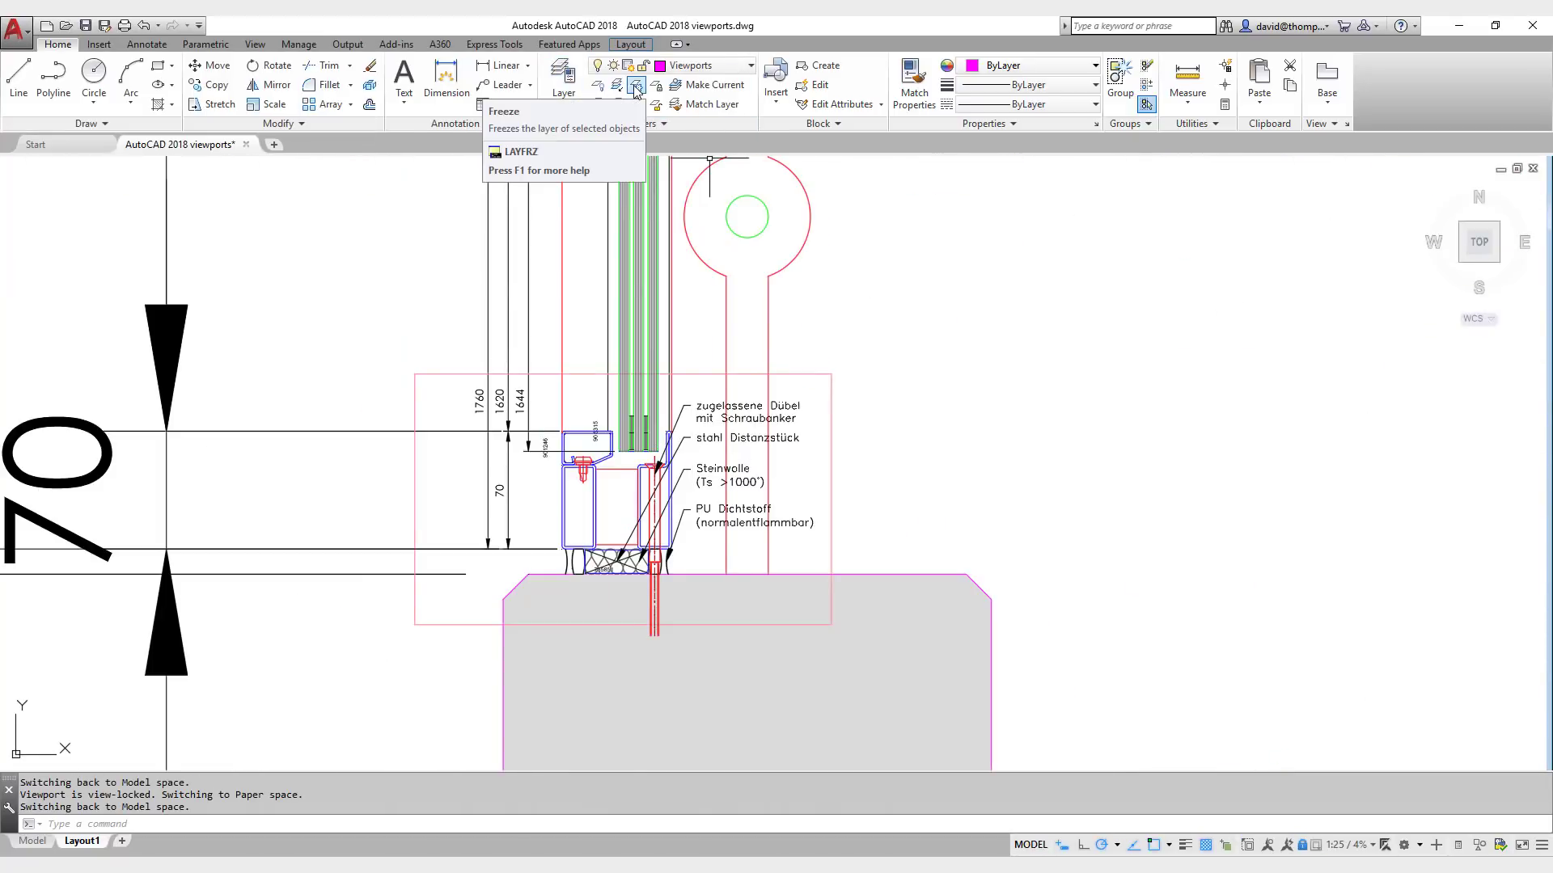
left_click(675, 86)
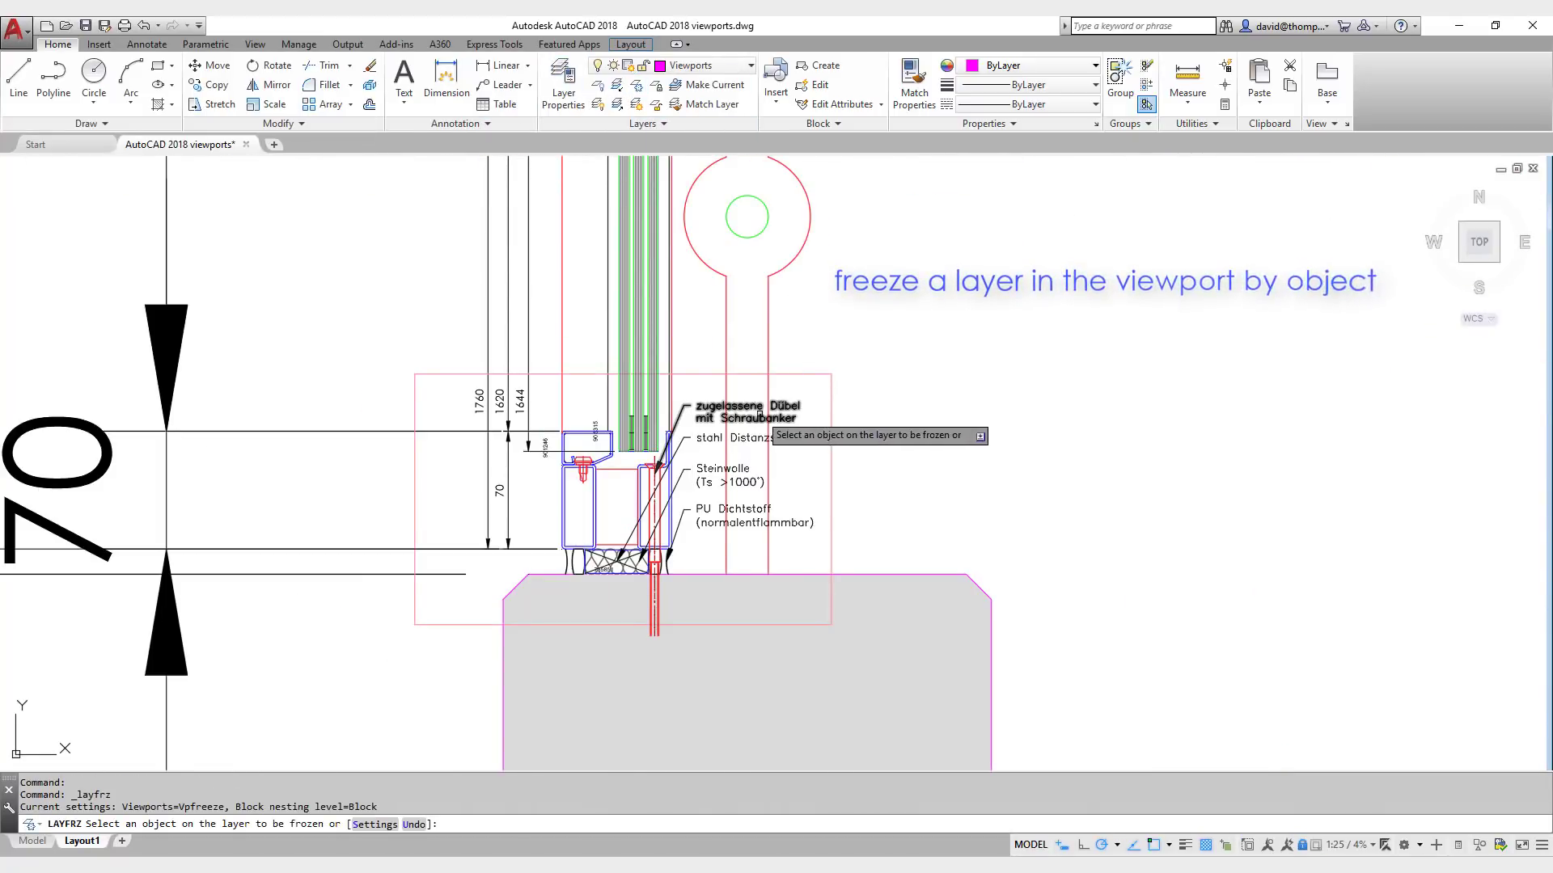
left_click(689, 437)
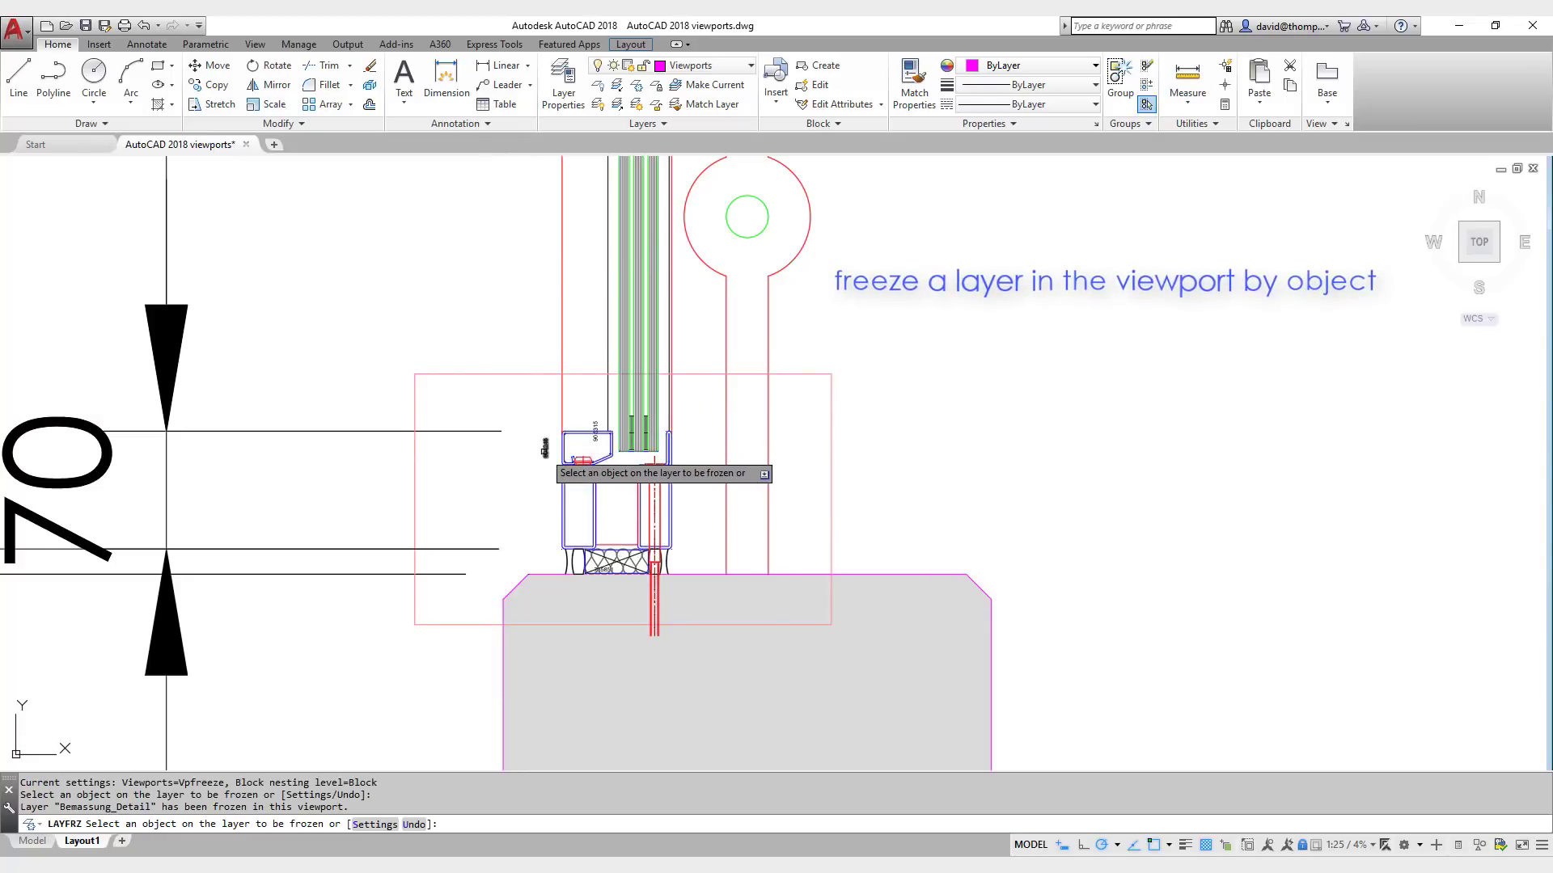
left_click(626, 429)
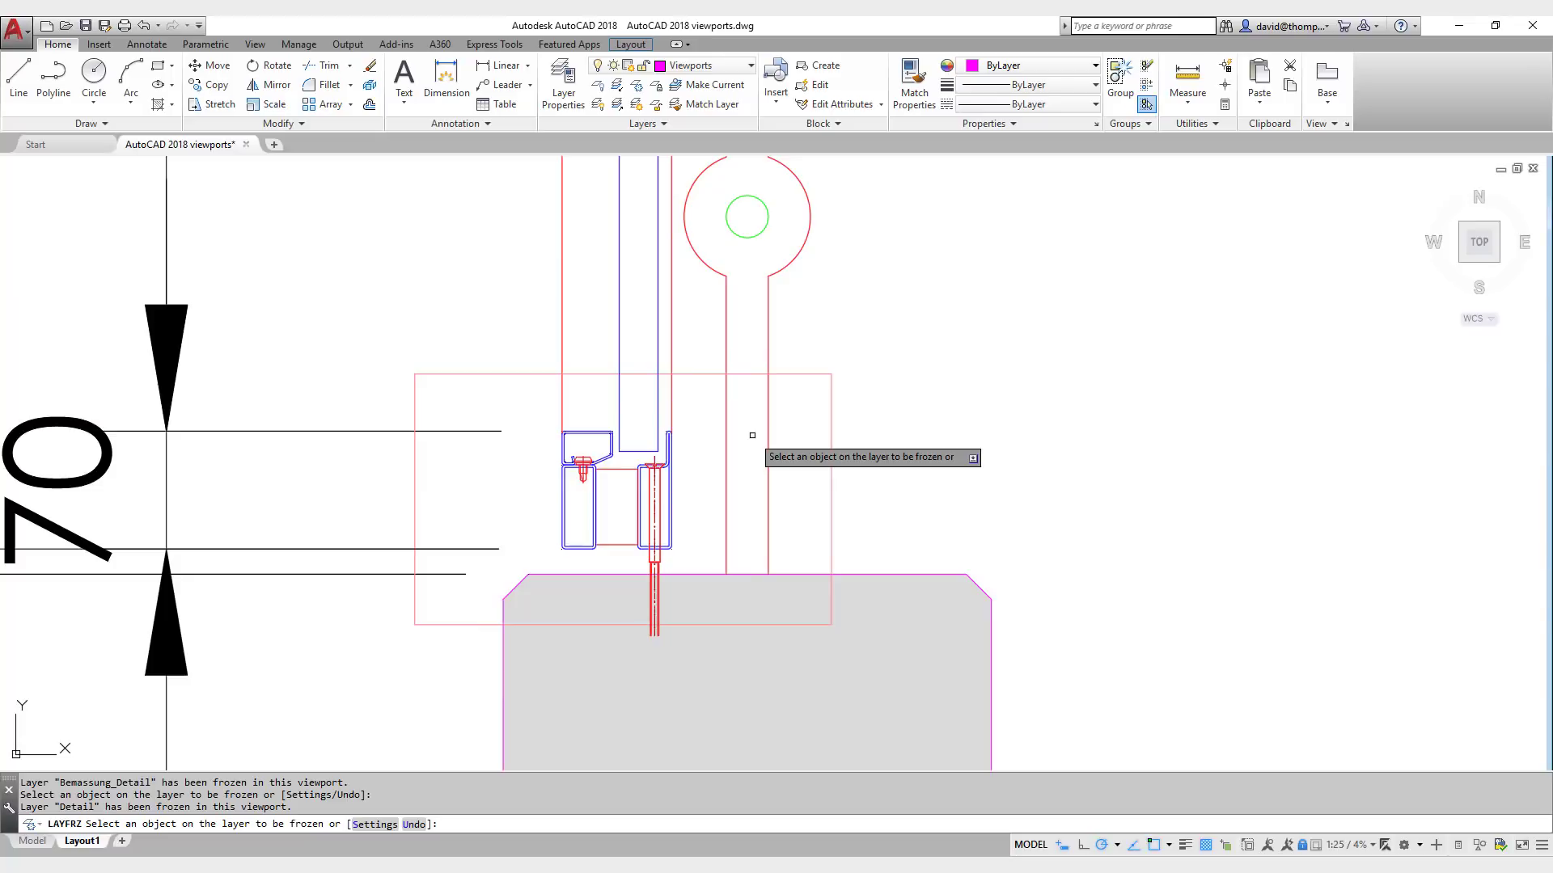
key("Escape")
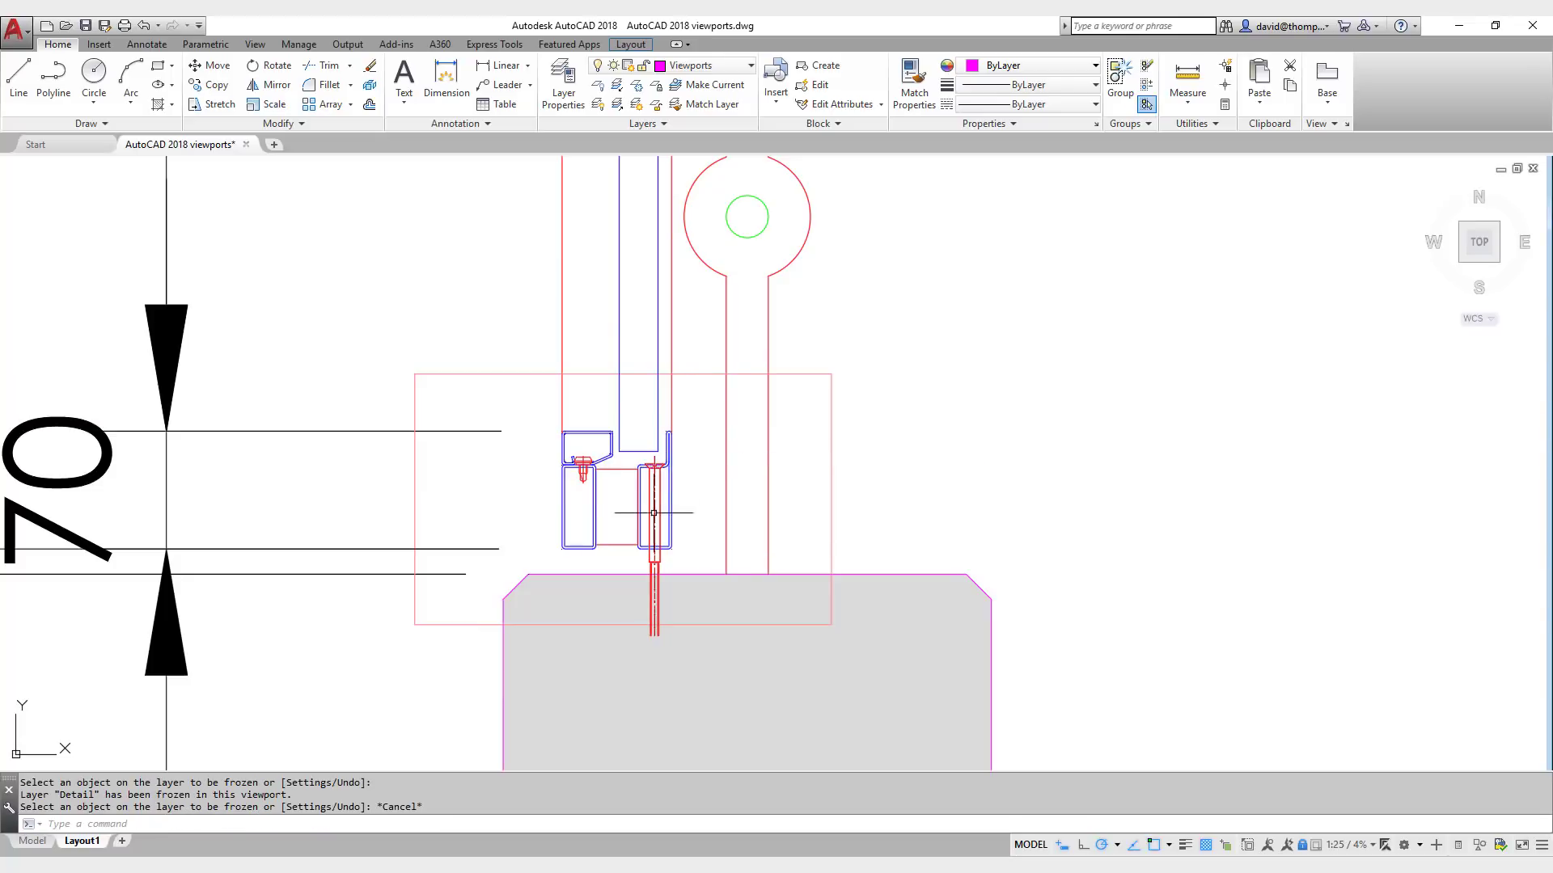
Step: Inspect the anchor screw in the lower frame detail and freeze the Profil_Schraube layer in the current viewport
left_click(653, 514)
scroll(661, 532, "up", 2)
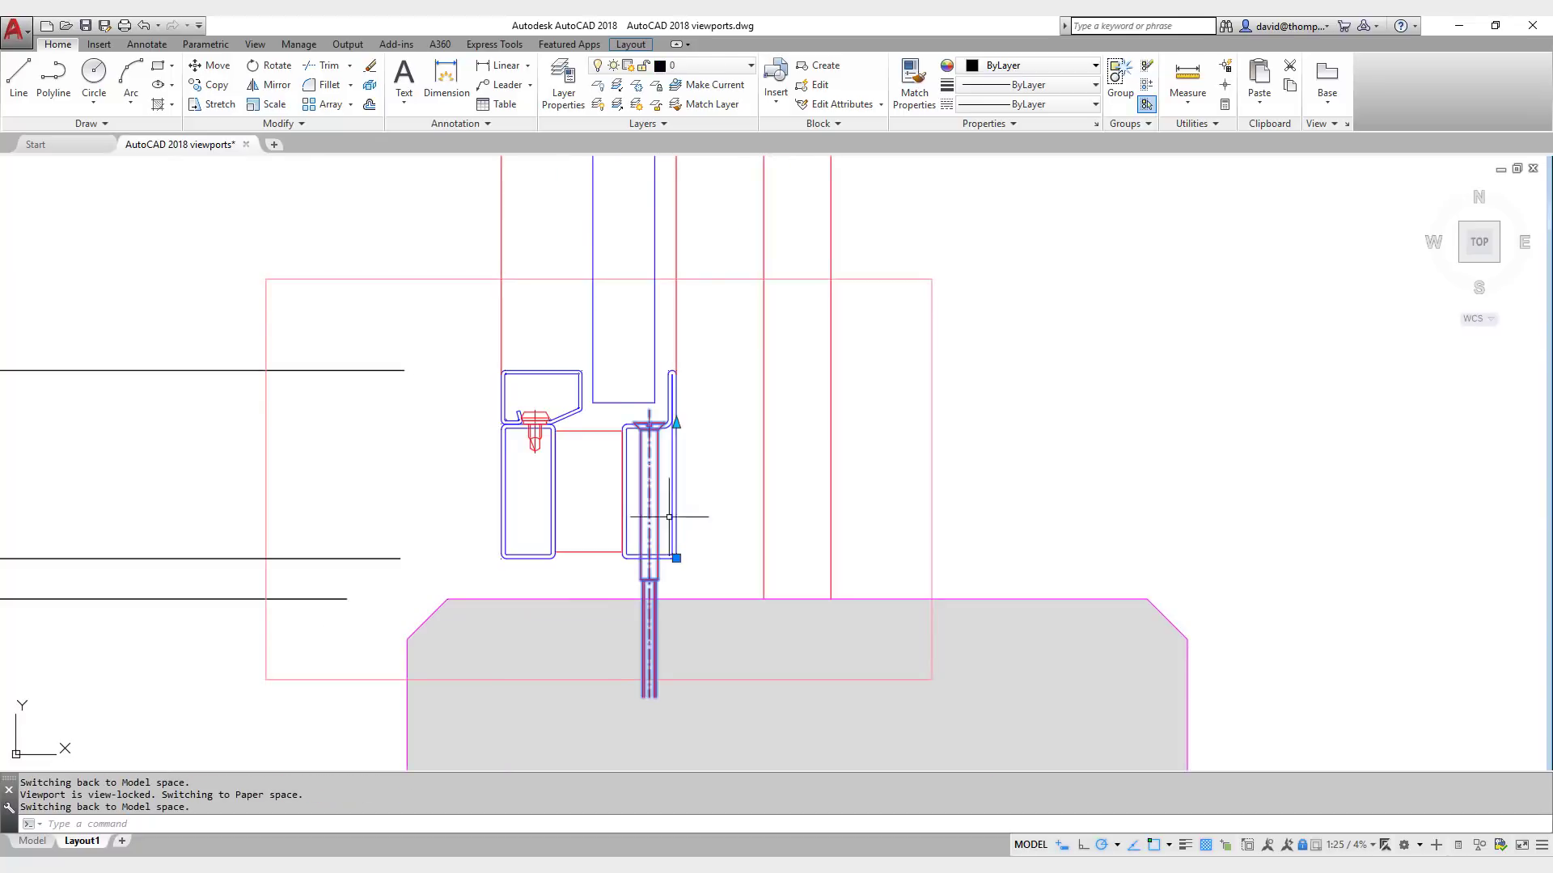
scroll(700, 568, "down", 1)
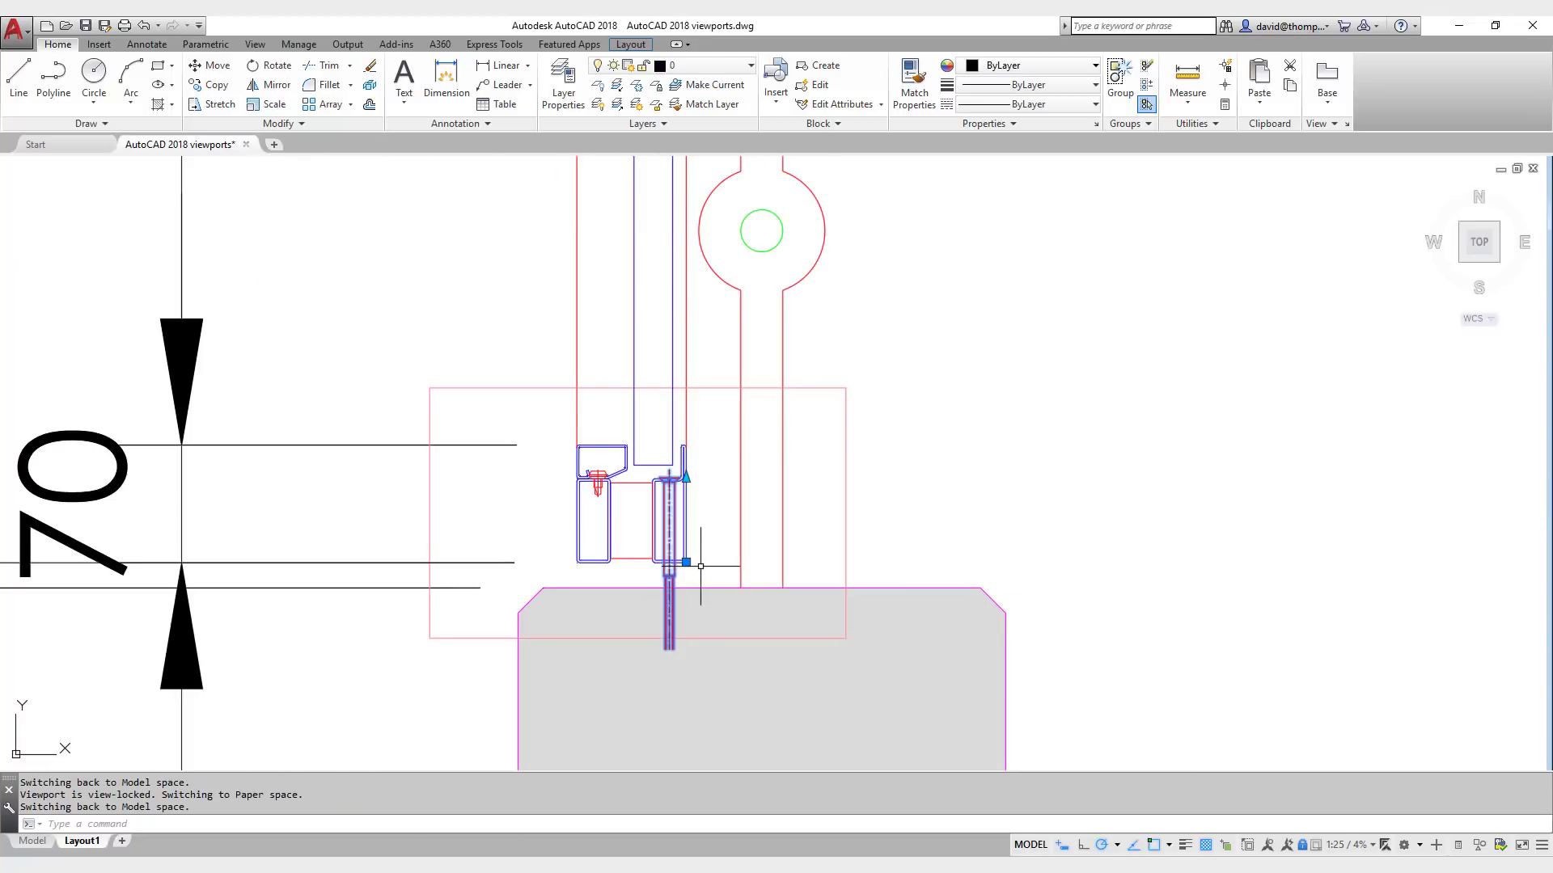
scroll(700, 566, "up", 4)
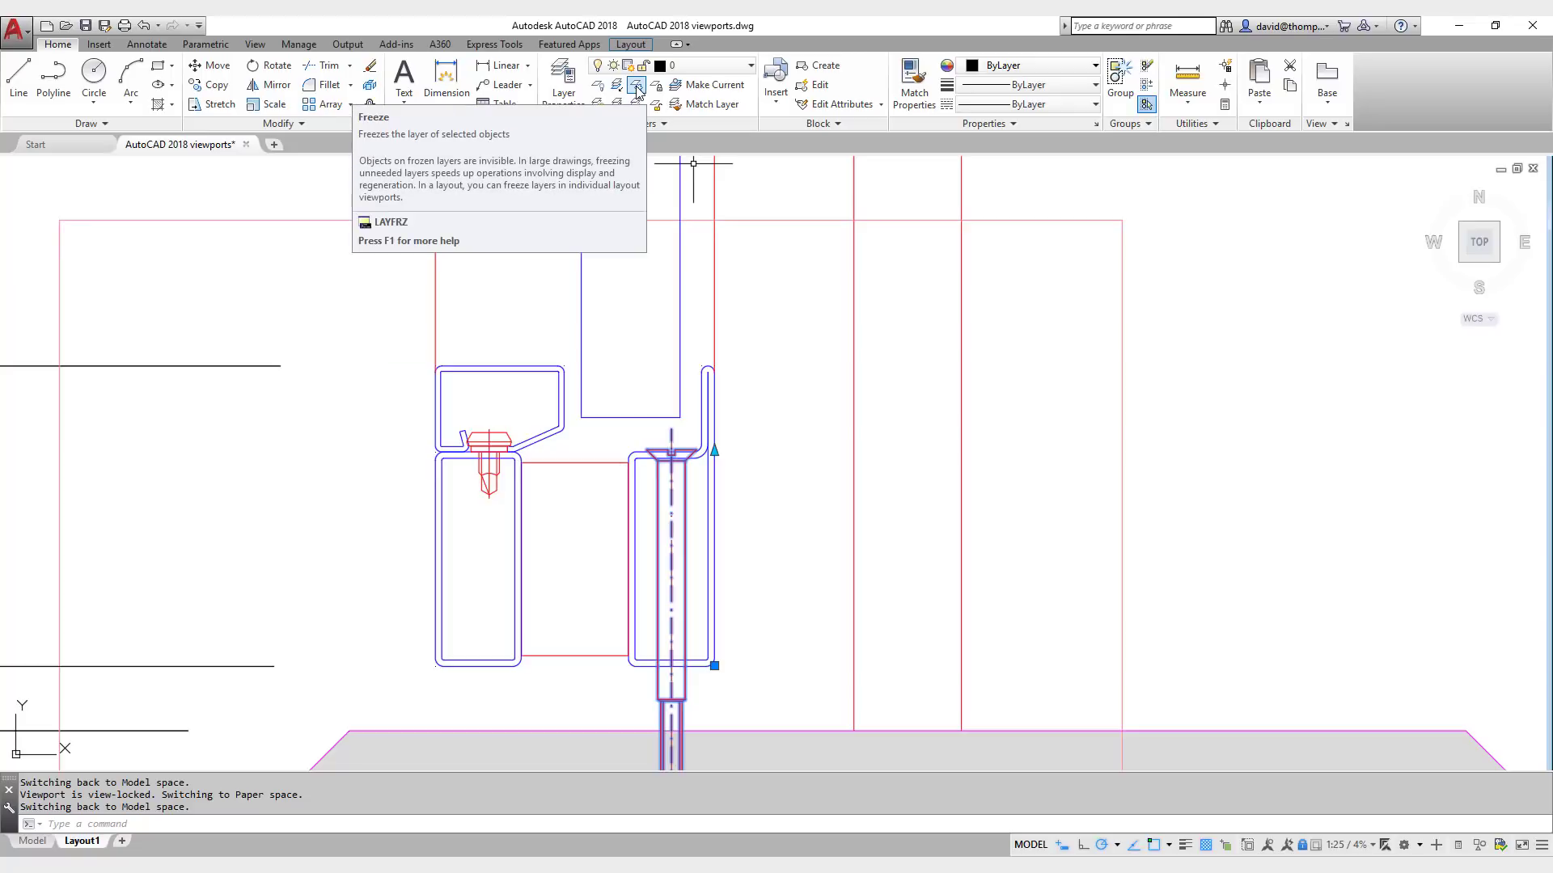
left_click(563, 79)
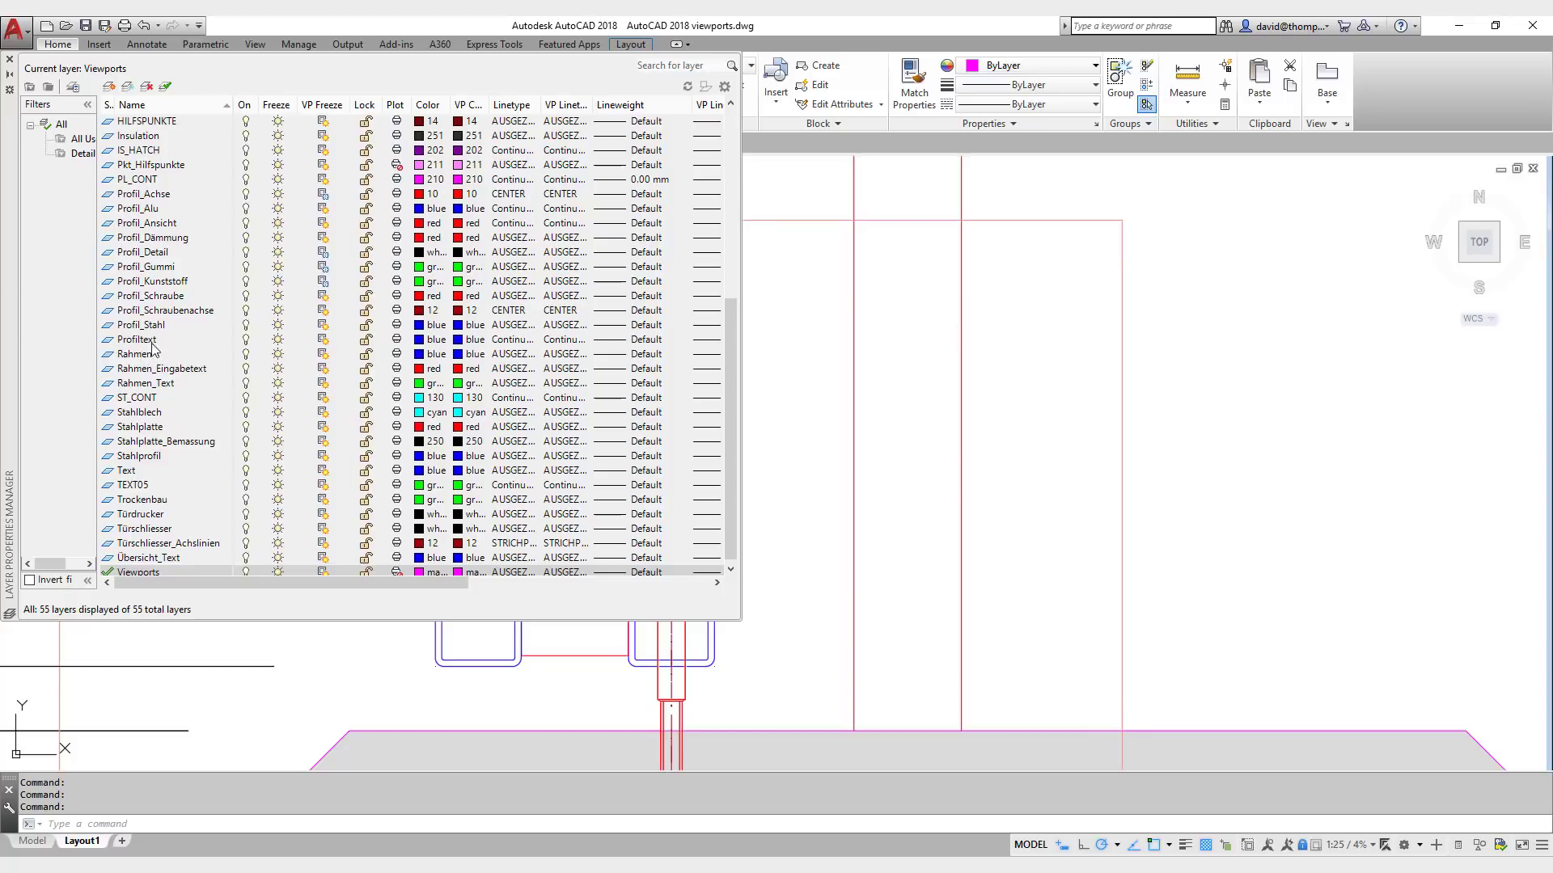
left_click(182, 296)
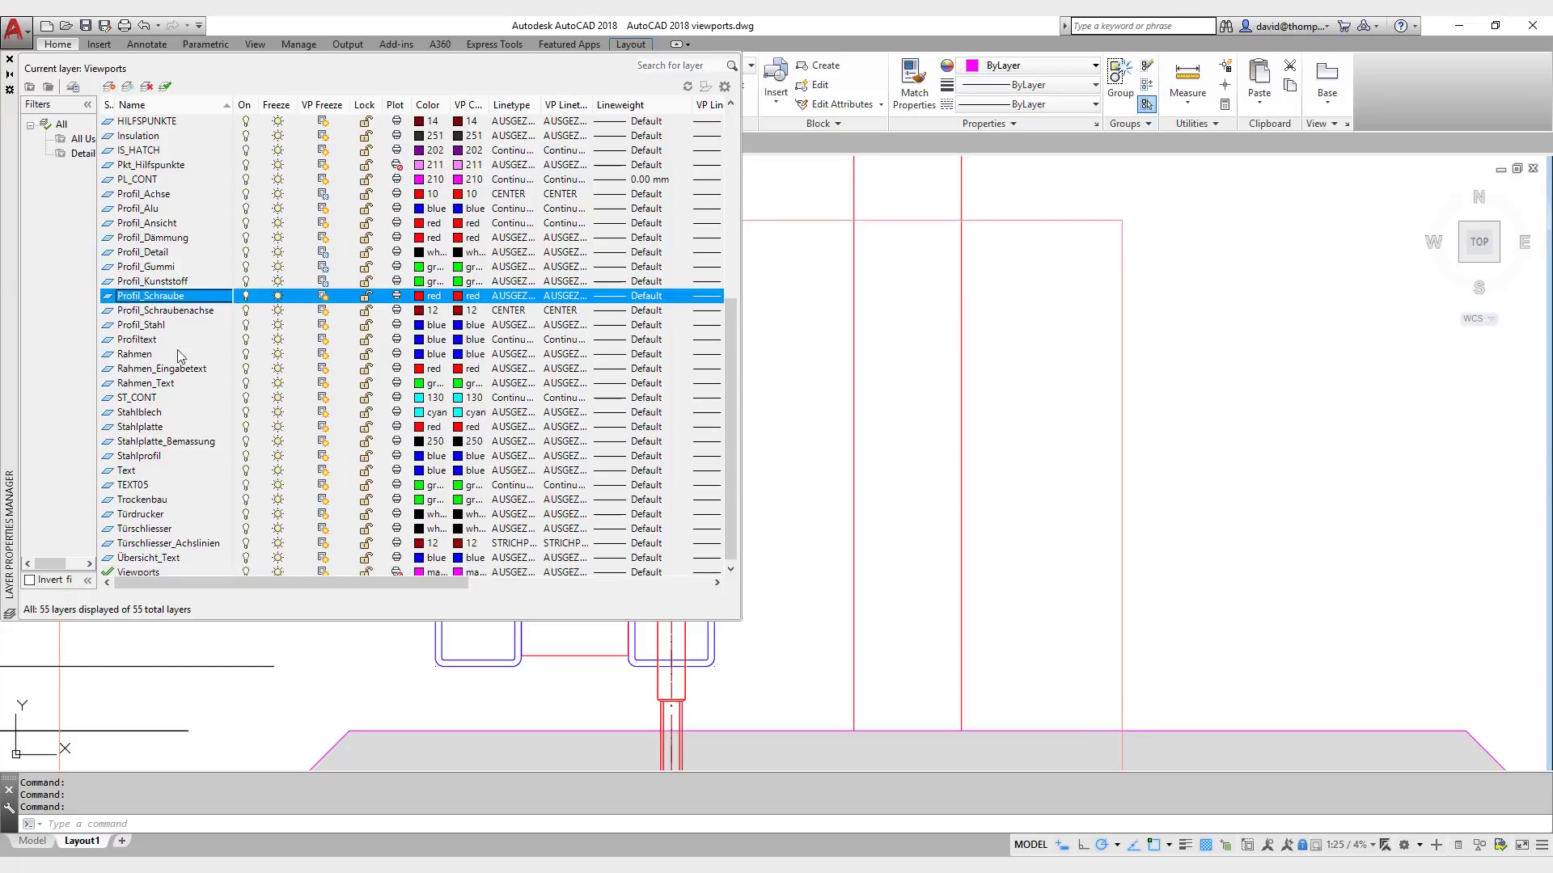
left_click(322, 298)
left_click(10, 59)
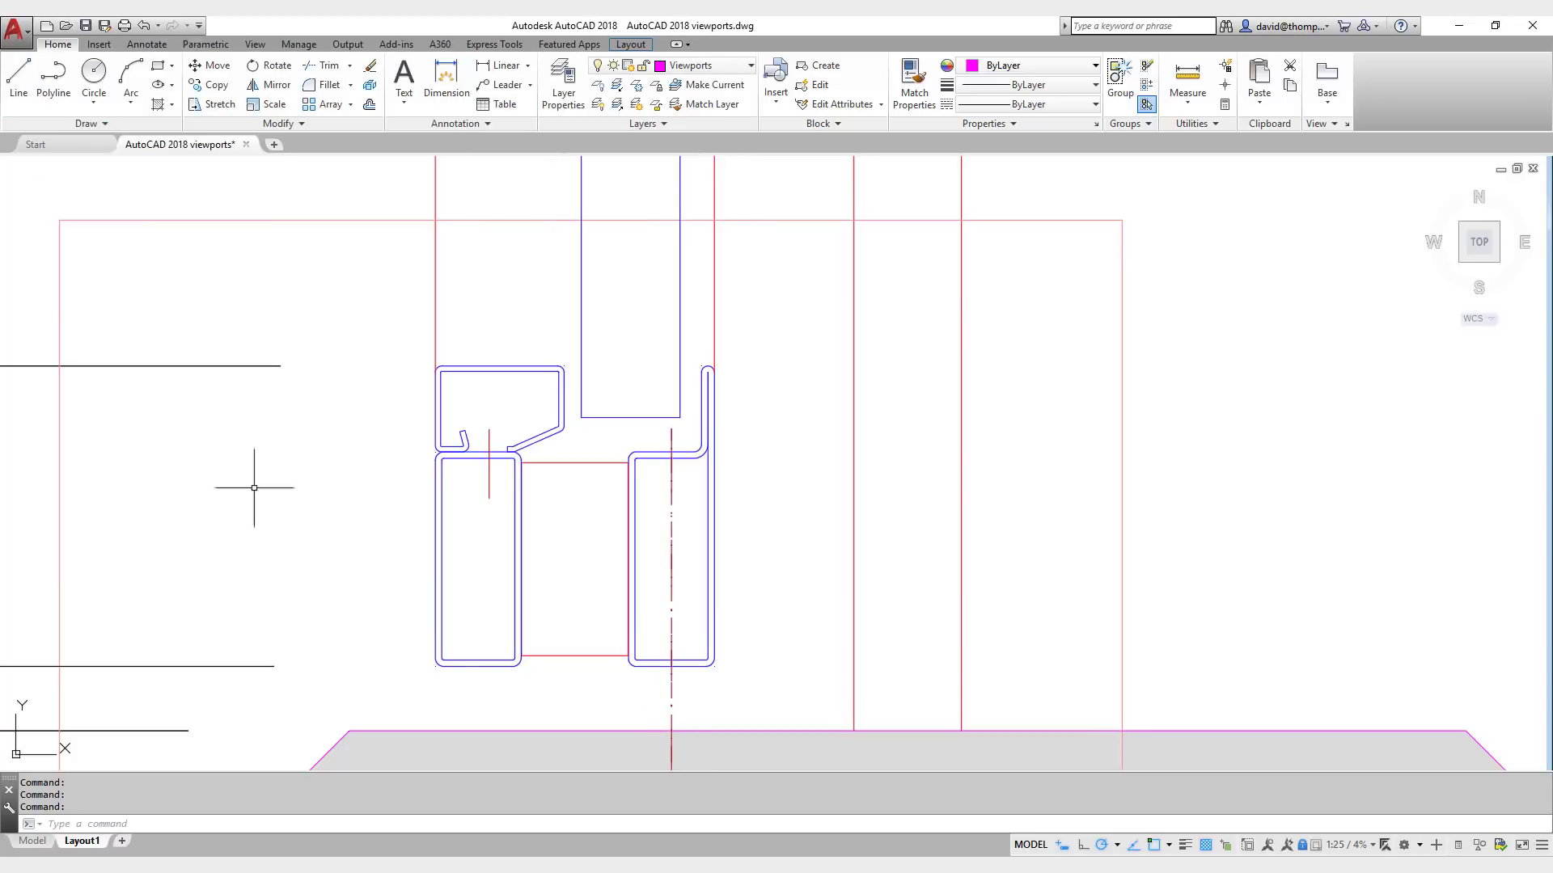
scroll(775, 530, "up", 3)
scroll(775, 530, "up", 1)
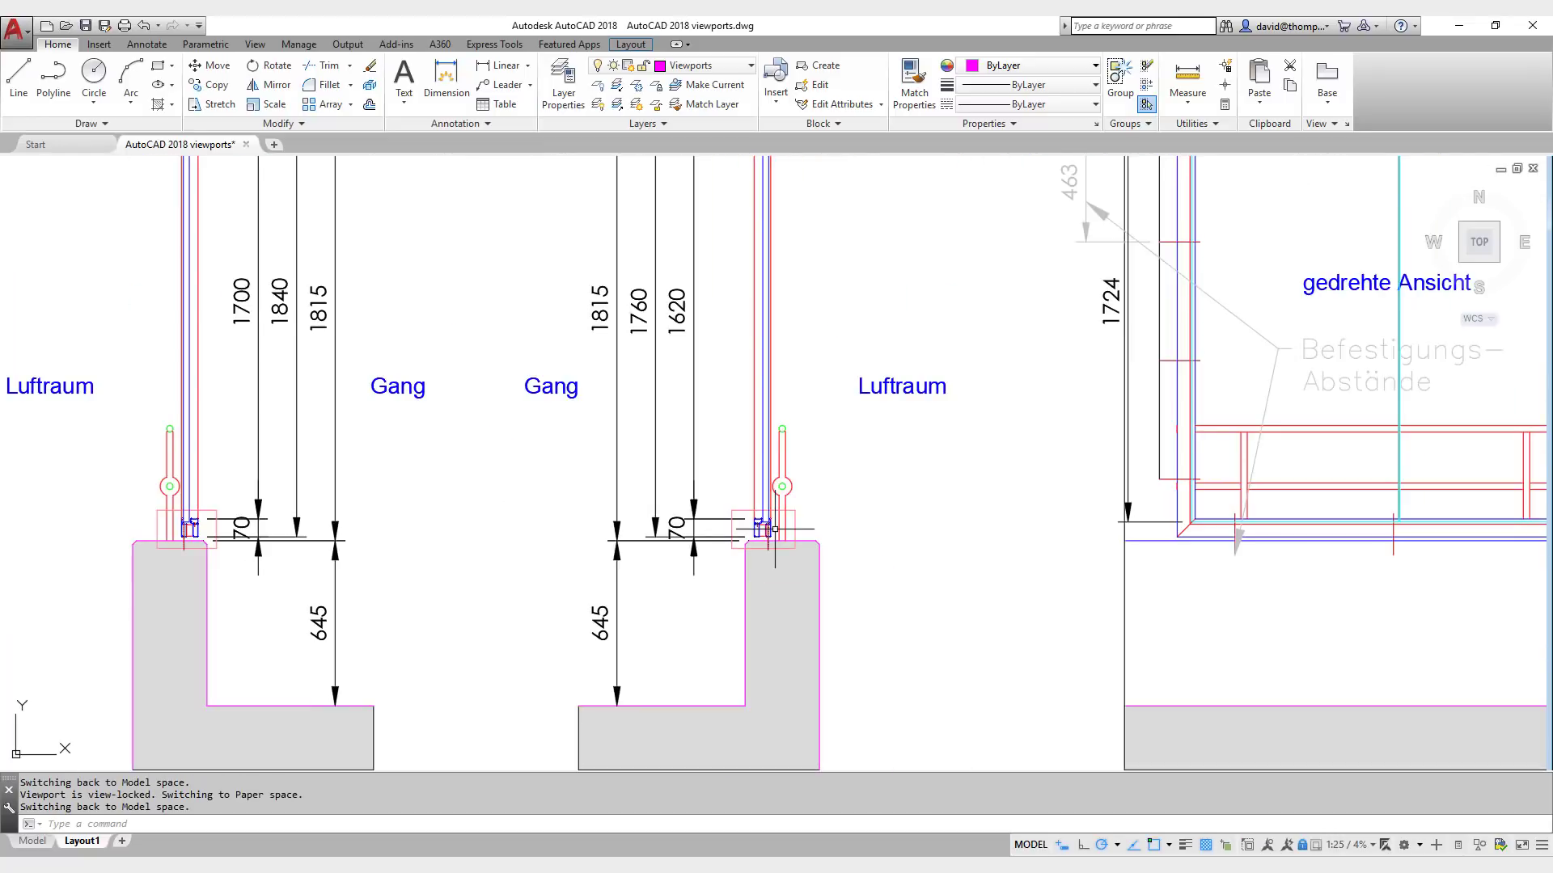
Step: Freeze the Ansicht Glasbemassung layer and the layer of the cyan glass joint in the viewport by picking objects in the POS. 4.1 elevation
scroll(774, 530, "down", 3)
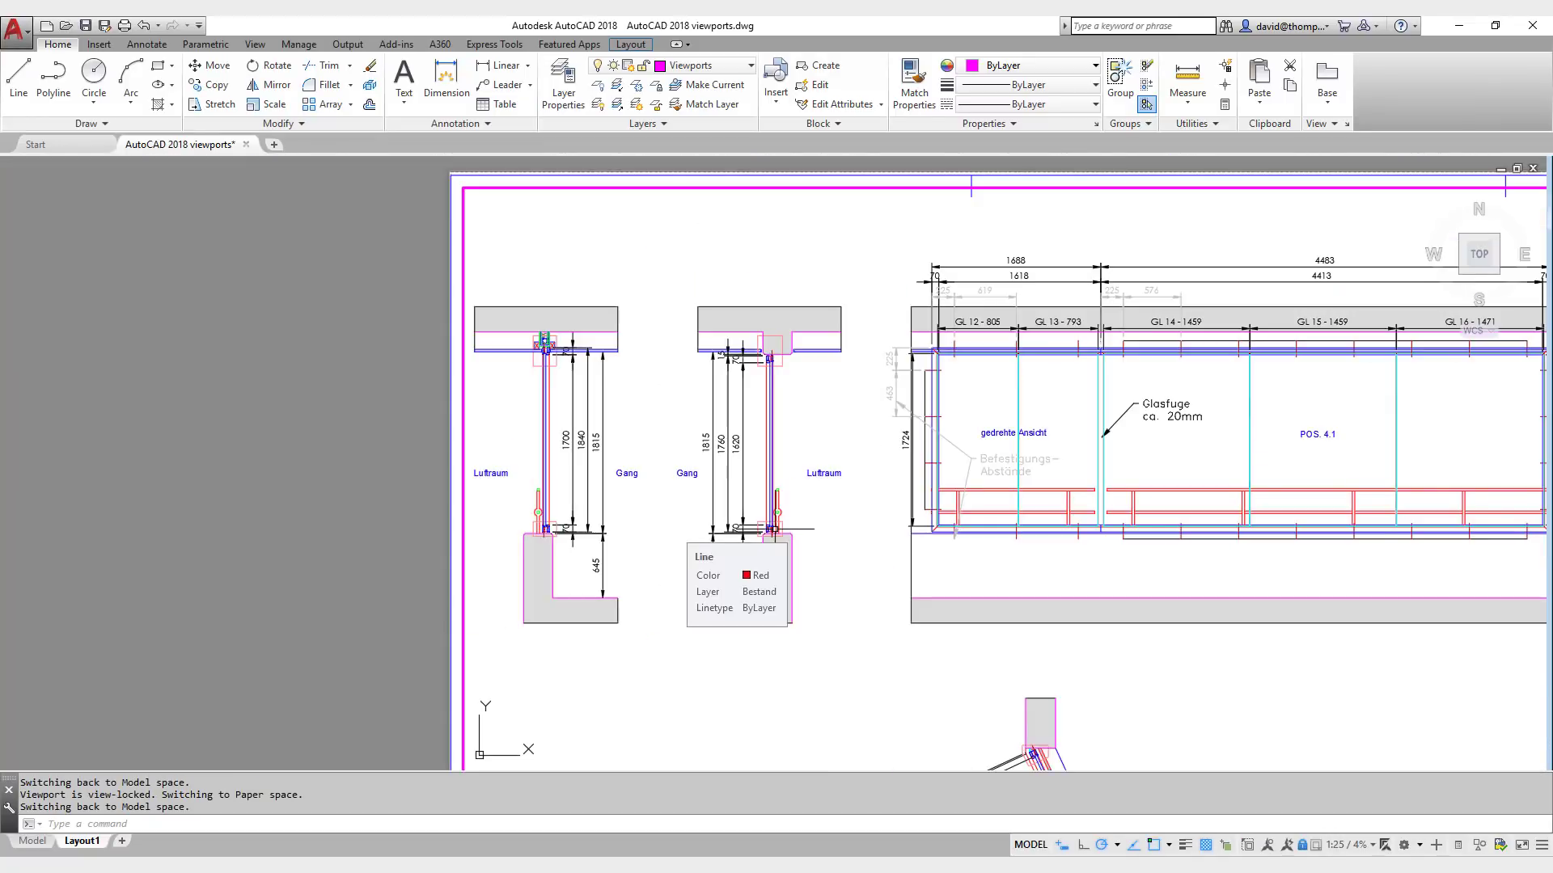
scroll(775, 529, "down", 2)
left_click(634, 84)
scroll(1084, 400, "up", 4)
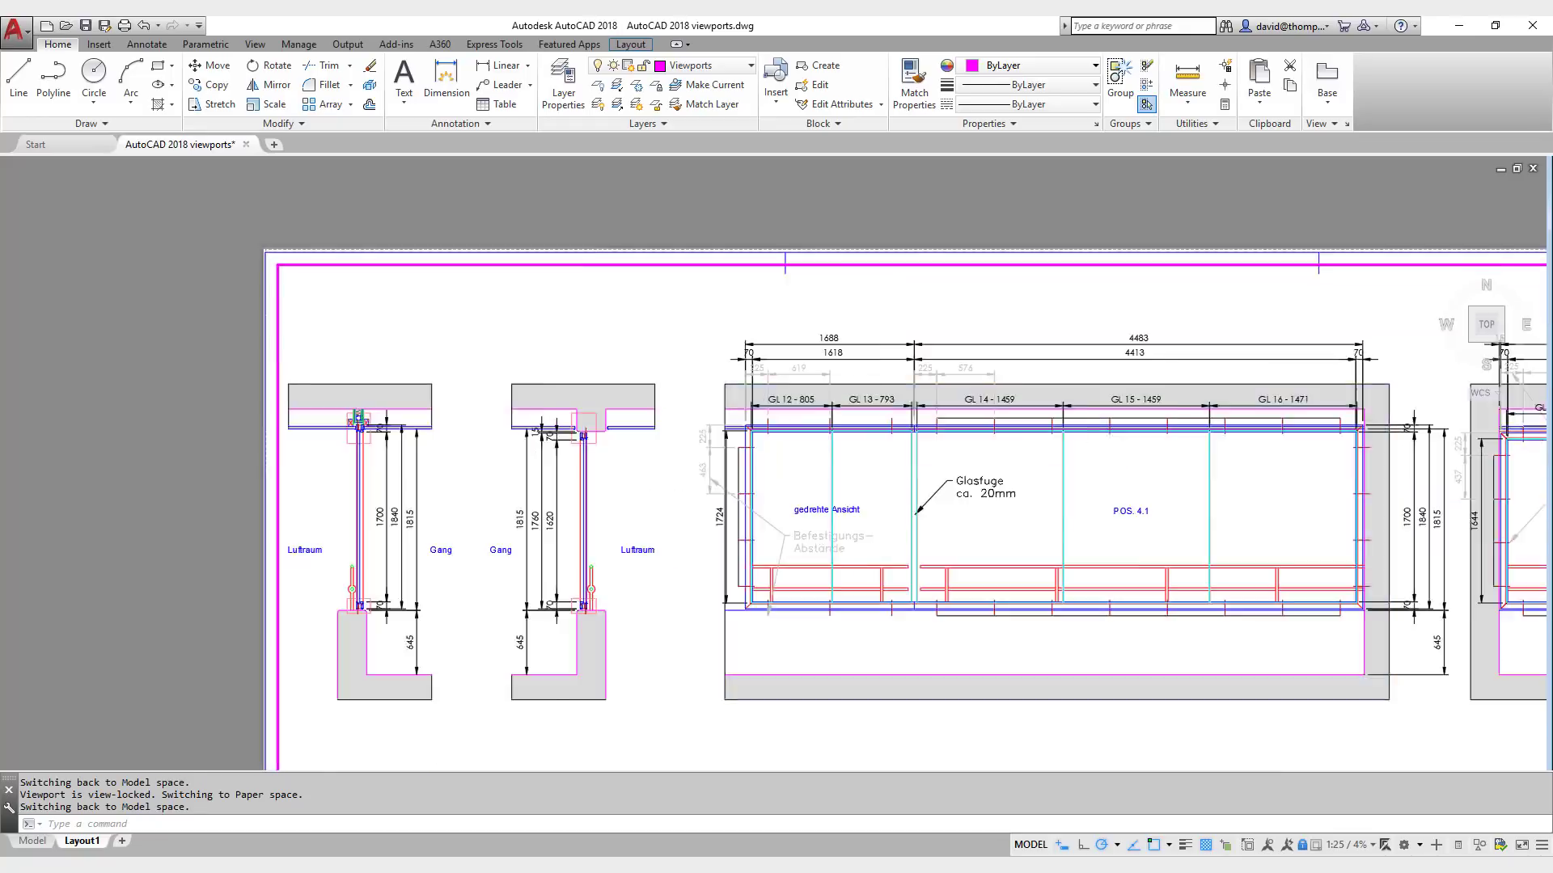
left_click(696, 407)
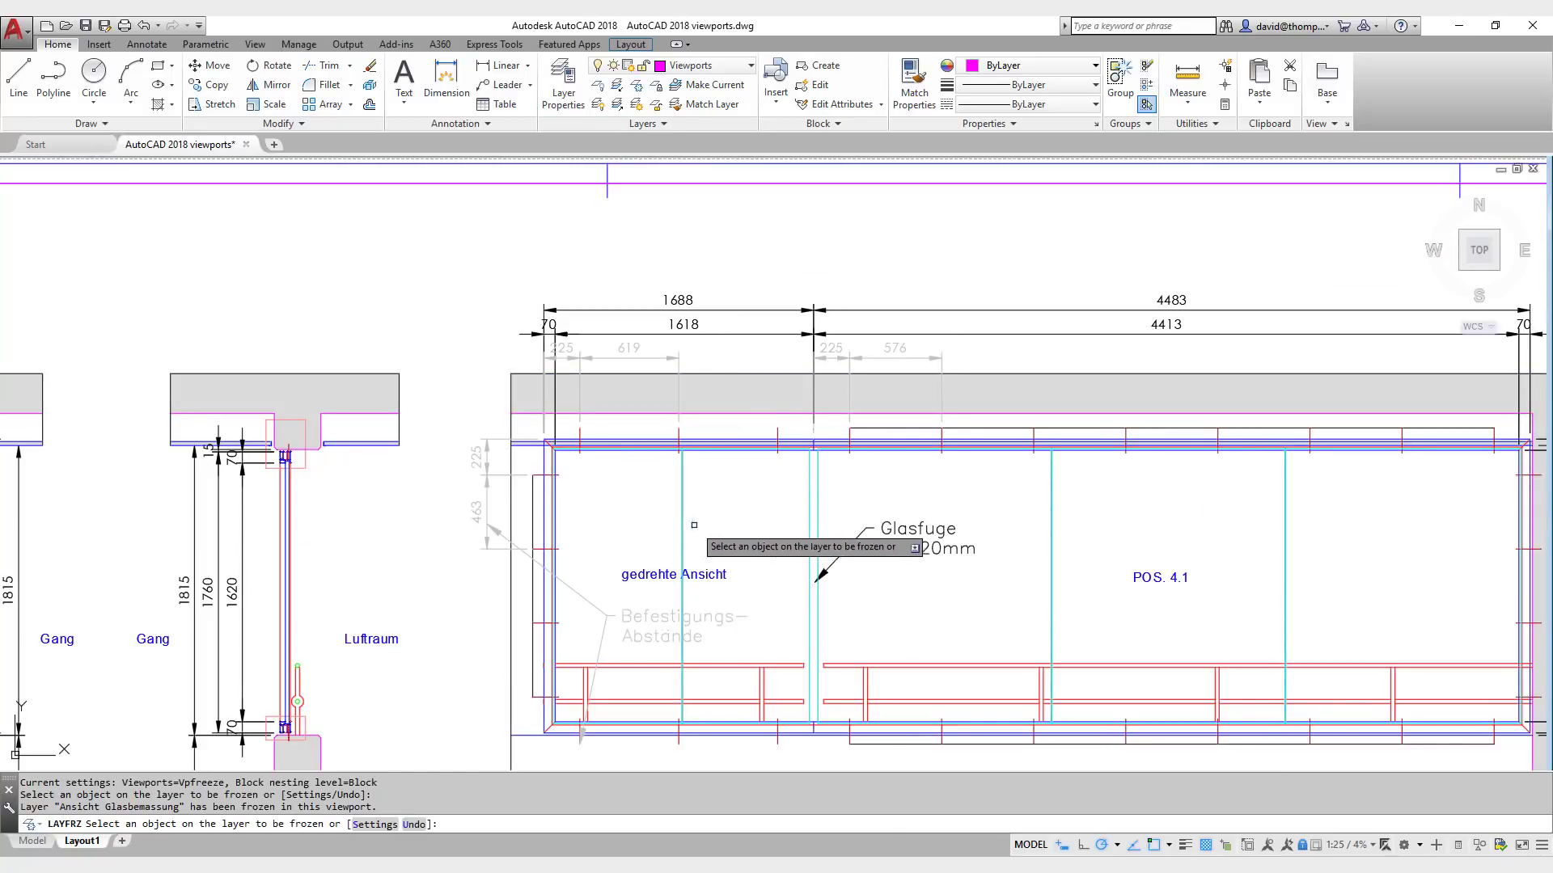
left_click(818, 477)
Step: Freeze the layer of the small black detailing beside the glazing at the wall end of the angled POS. 4.2 plan section
scroll(628, 449, "down", 3)
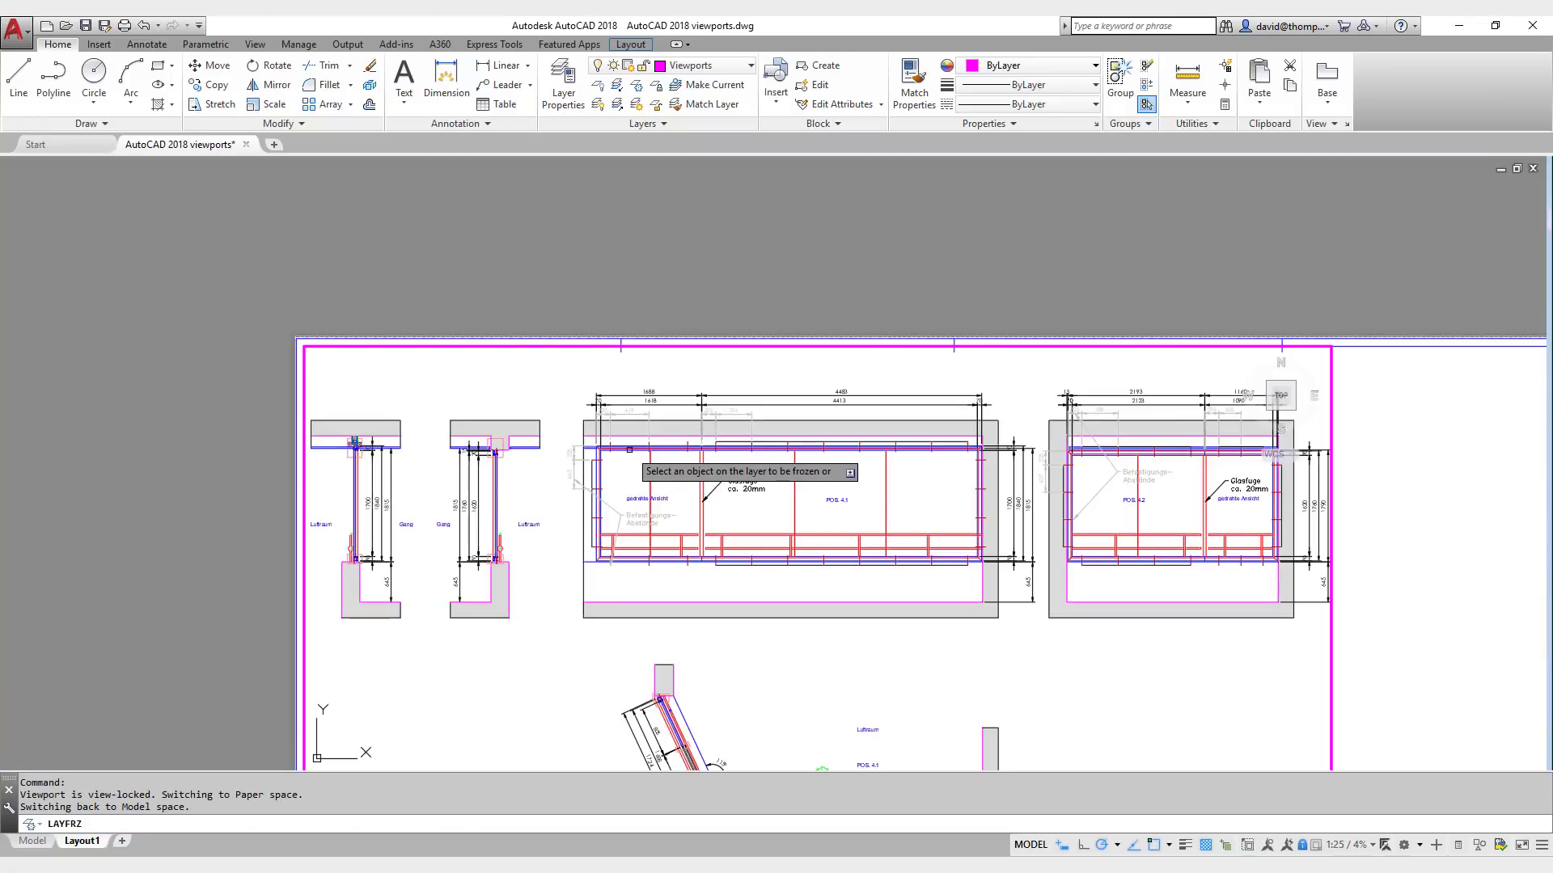
scroll(1223, 571, "down", 2)
scroll(1087, 626, "up", 6)
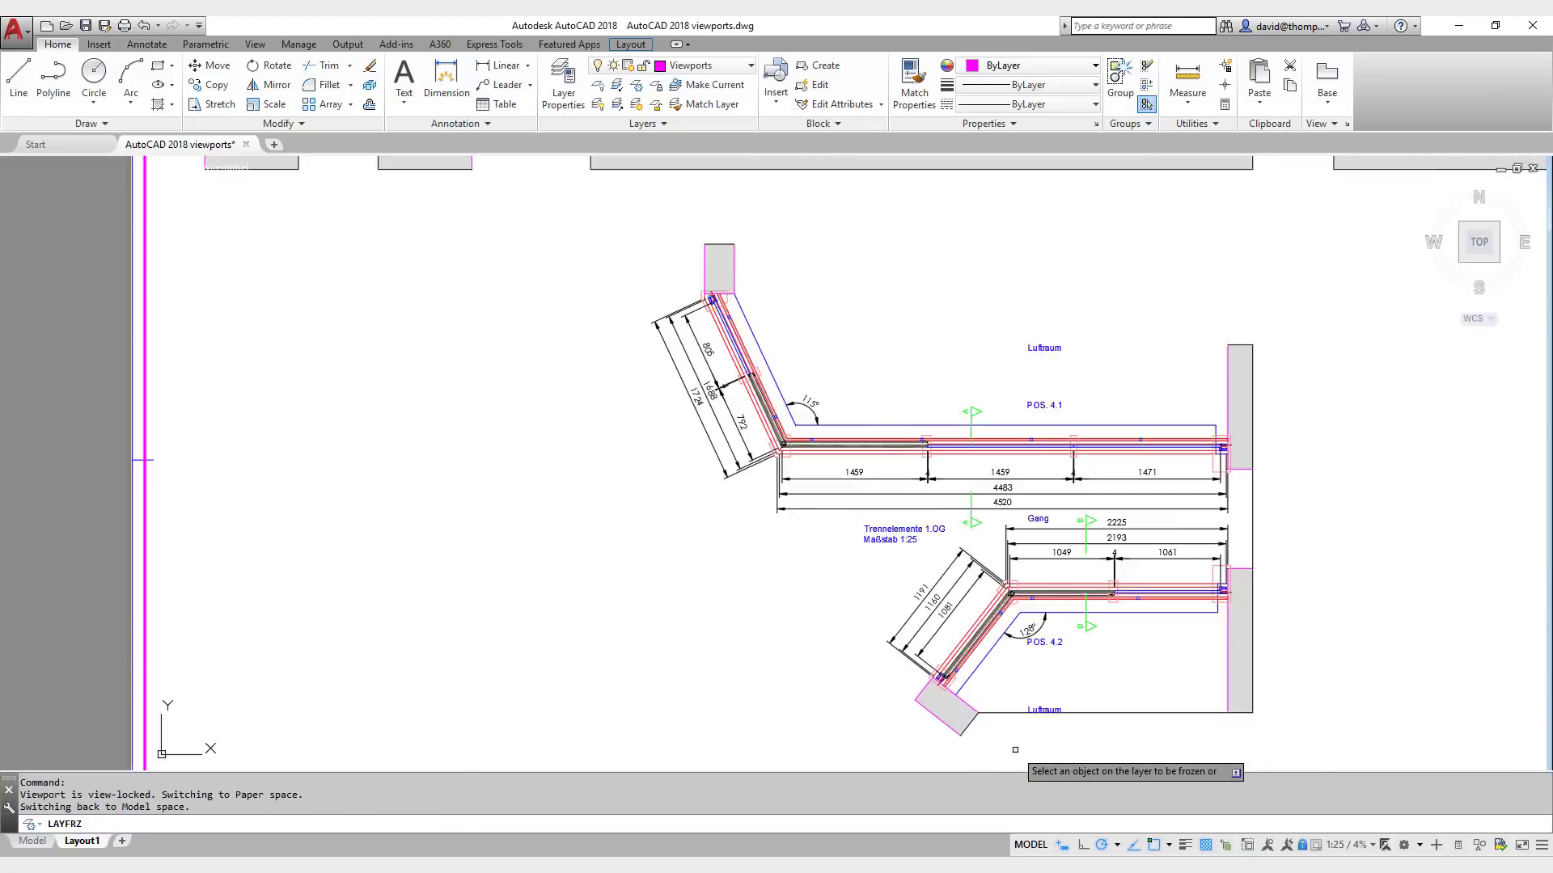
scroll(922, 641, "up", 6)
left_click(856, 631)
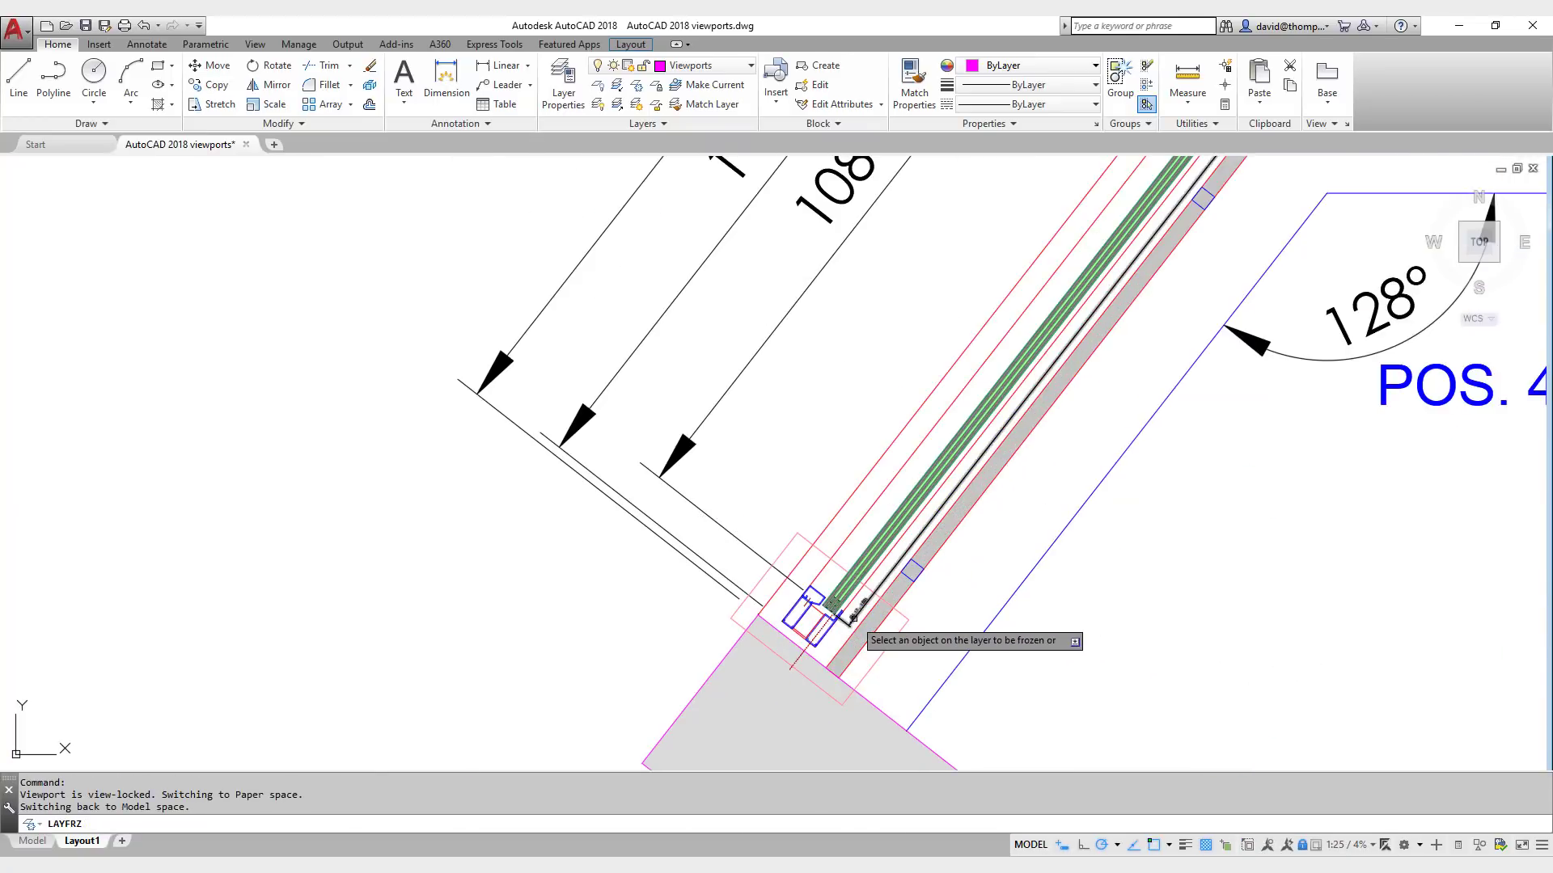
Step: Check the simplified floor plans for remaining fine detail and return to paper space
scroll(794, 704, "down", 4)
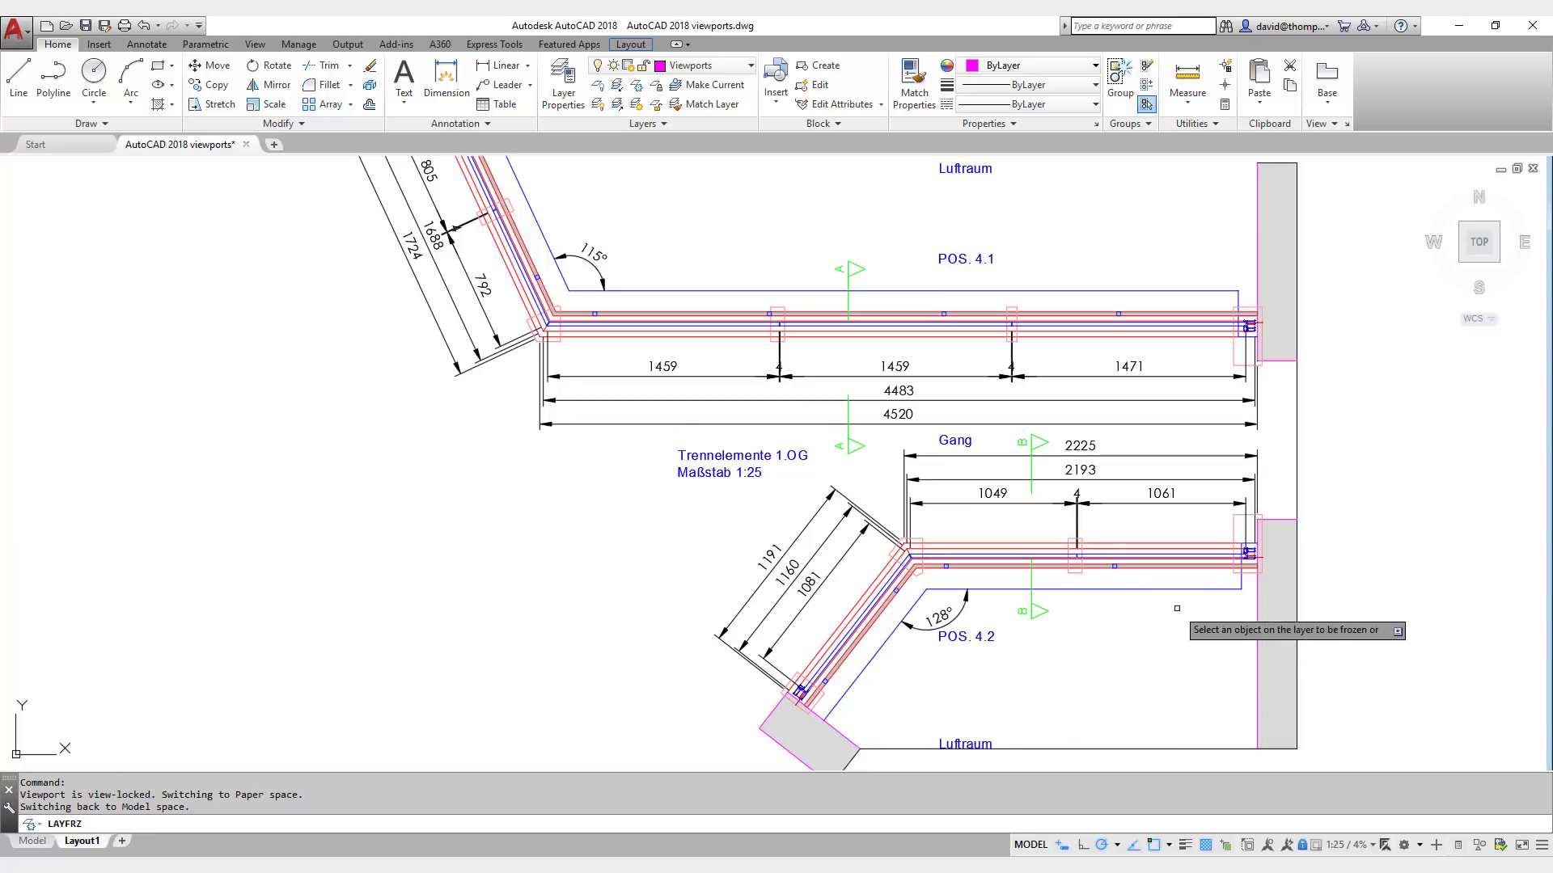
scroll(643, 370, "down", 2)
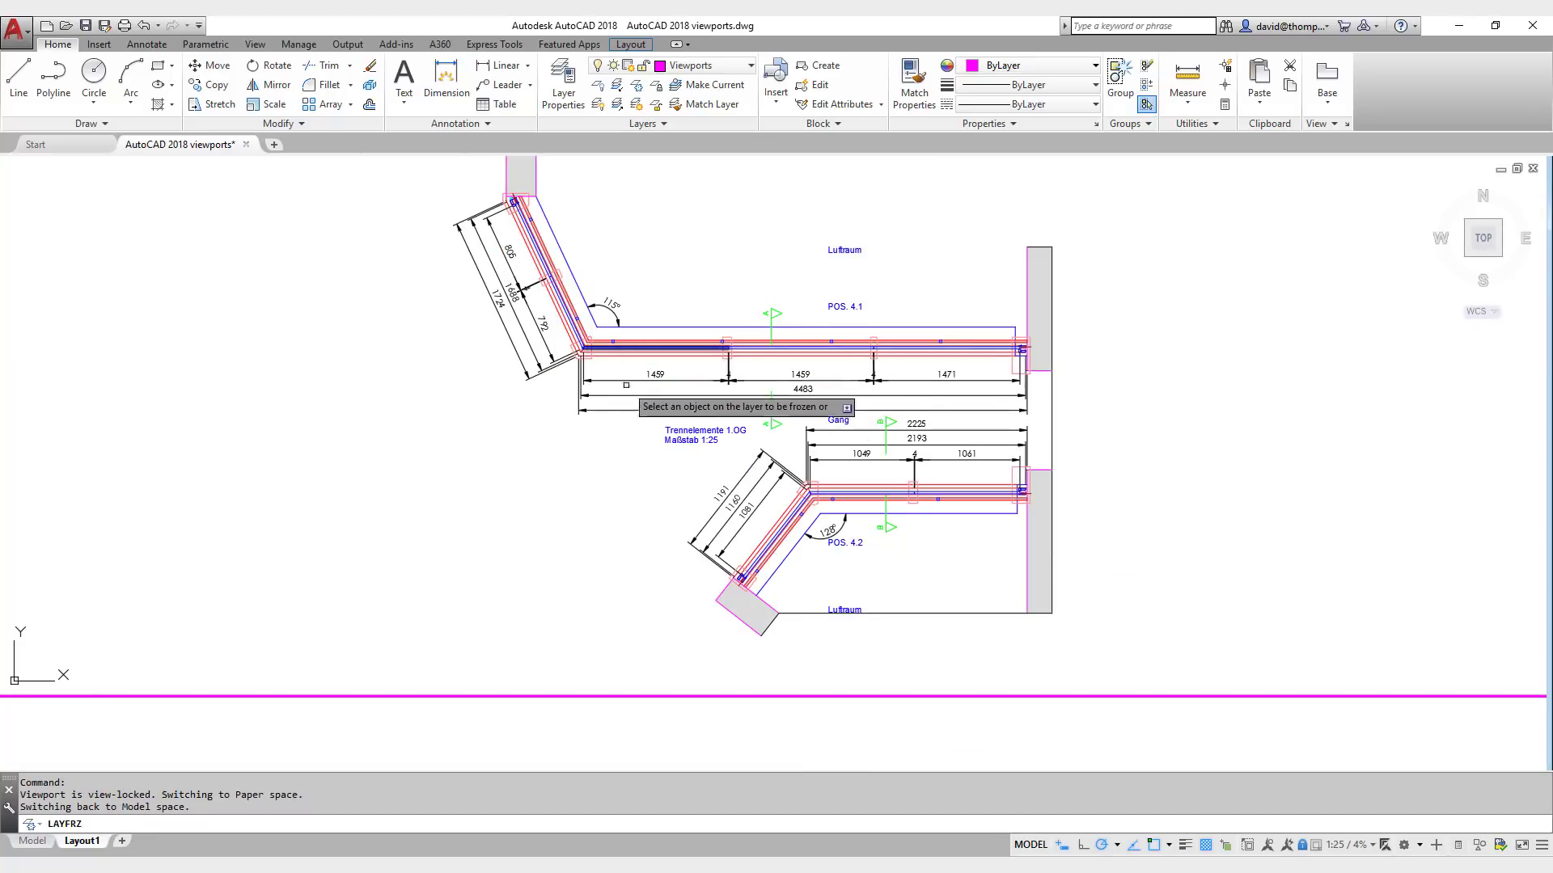
scroll(584, 355, "down", 2)
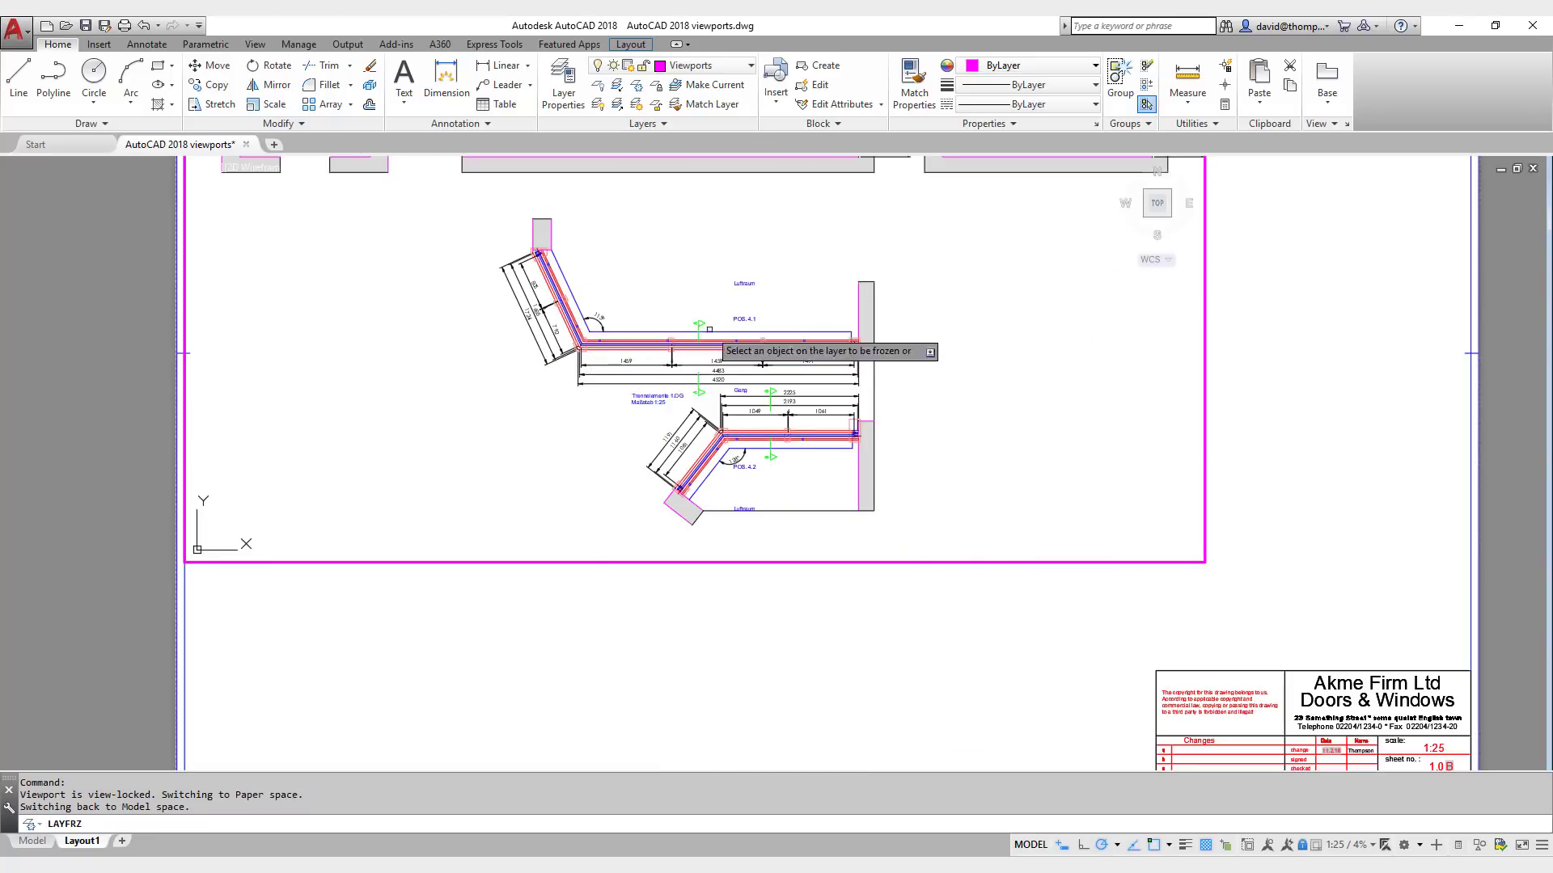
double_click(809, 695)
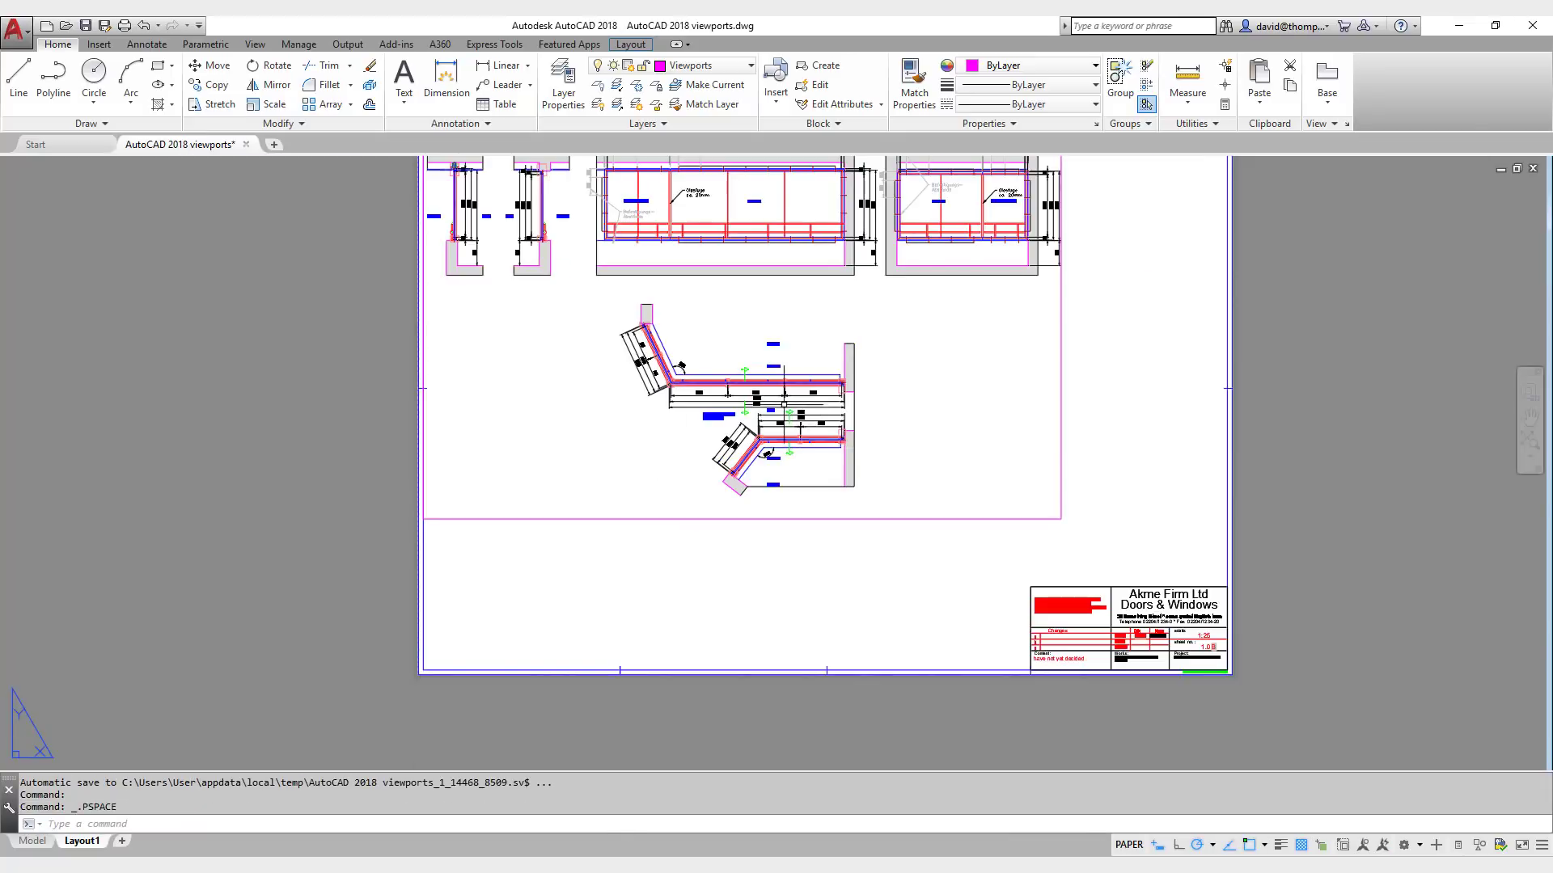
scroll(847, 355, "up", 3)
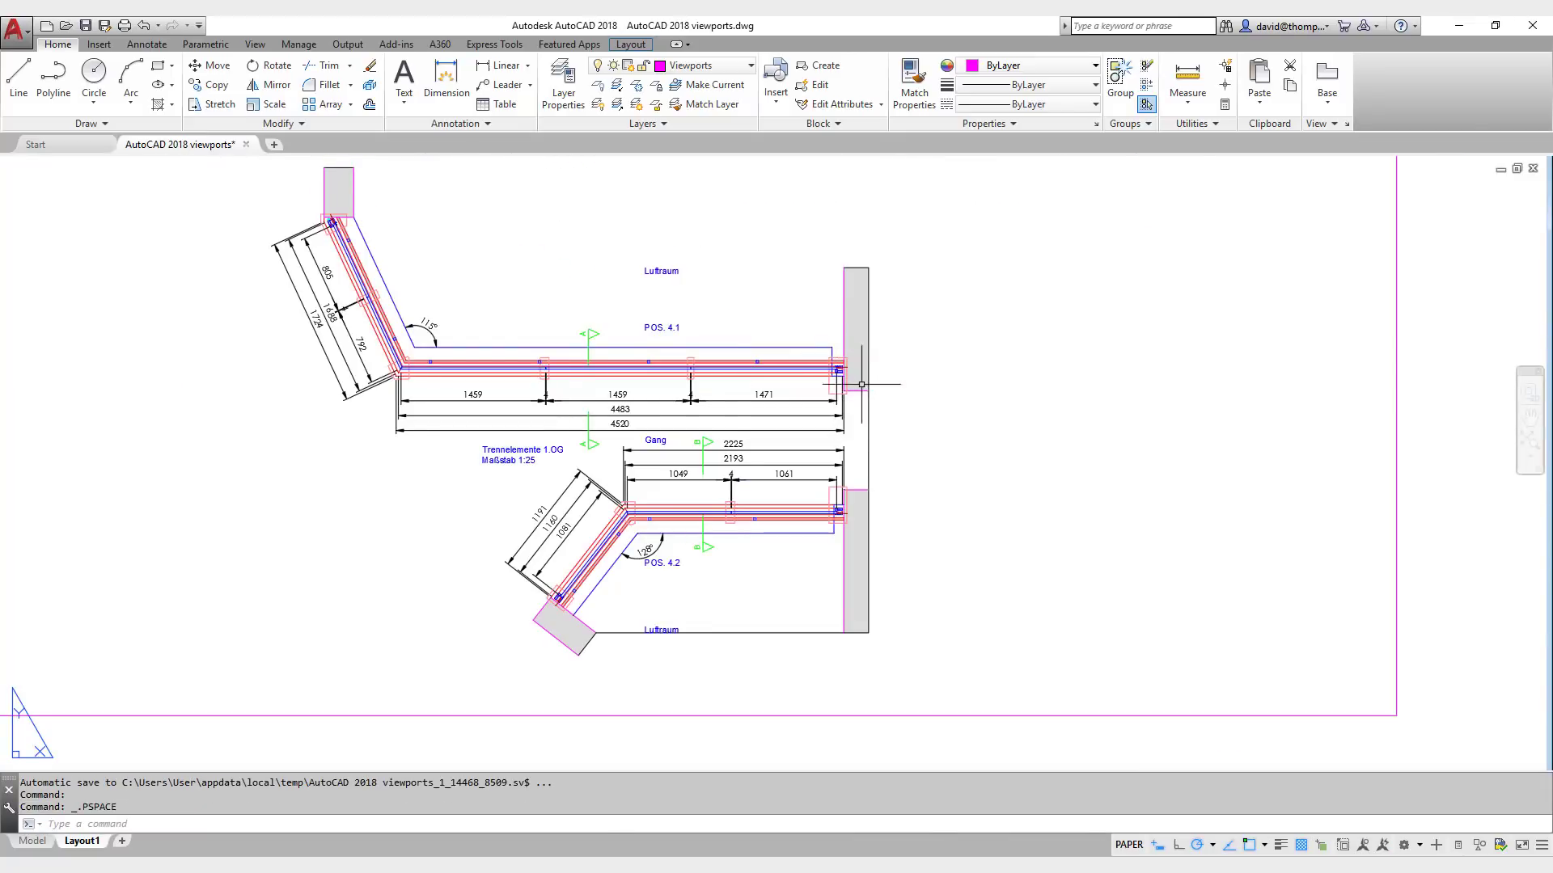
scroll(855, 385, "down", 4)
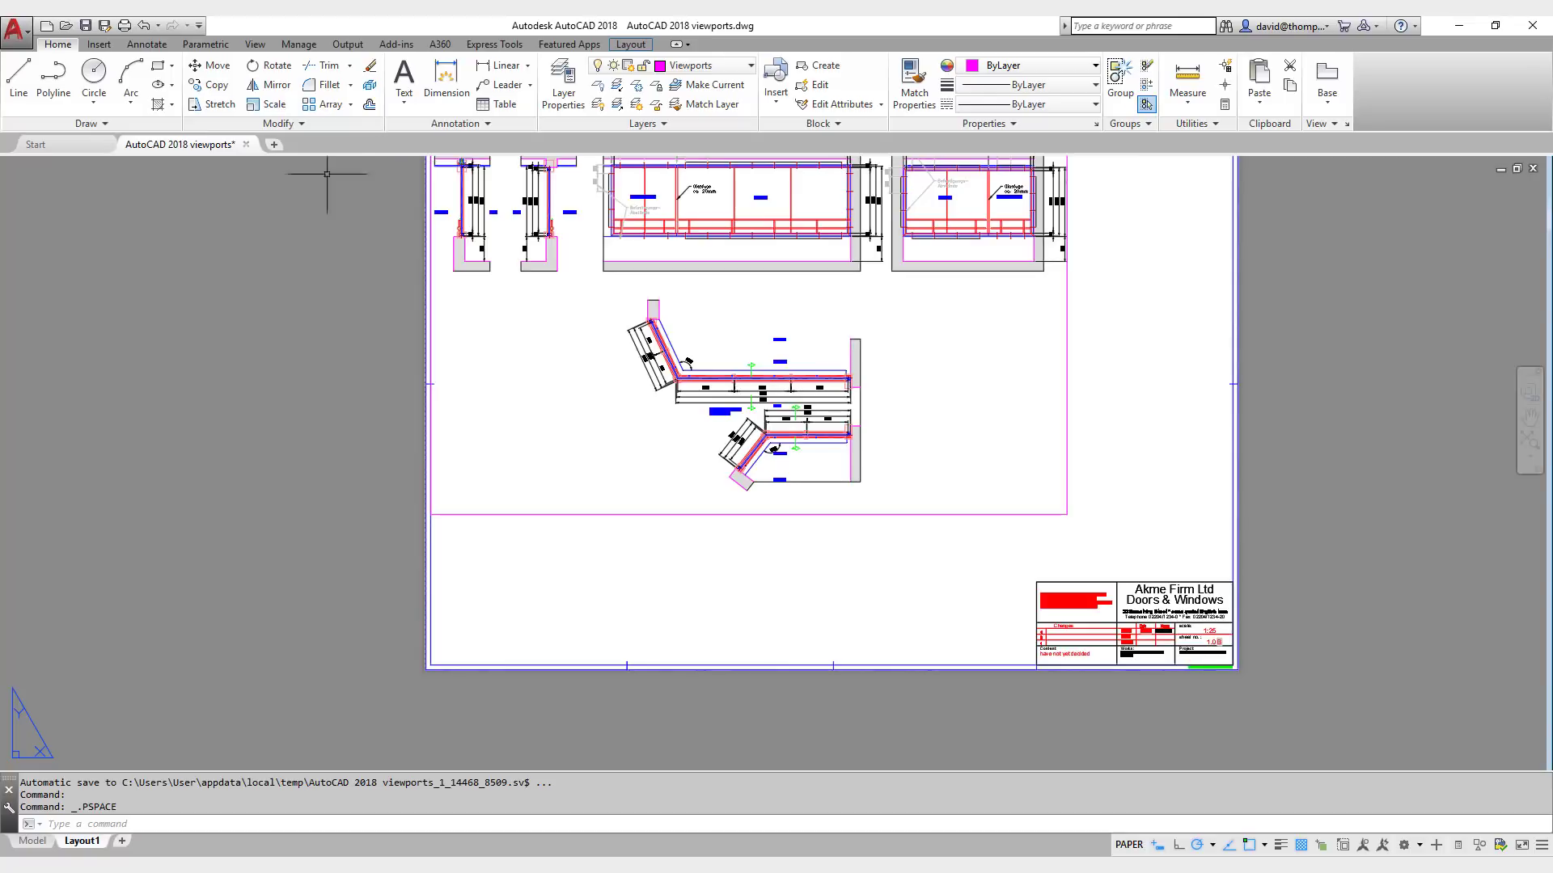
Step: Create a rectangular viewport beside the POS. 4.2 floor plan, overlapping the lower border of the large viewport
left_click(630, 46)
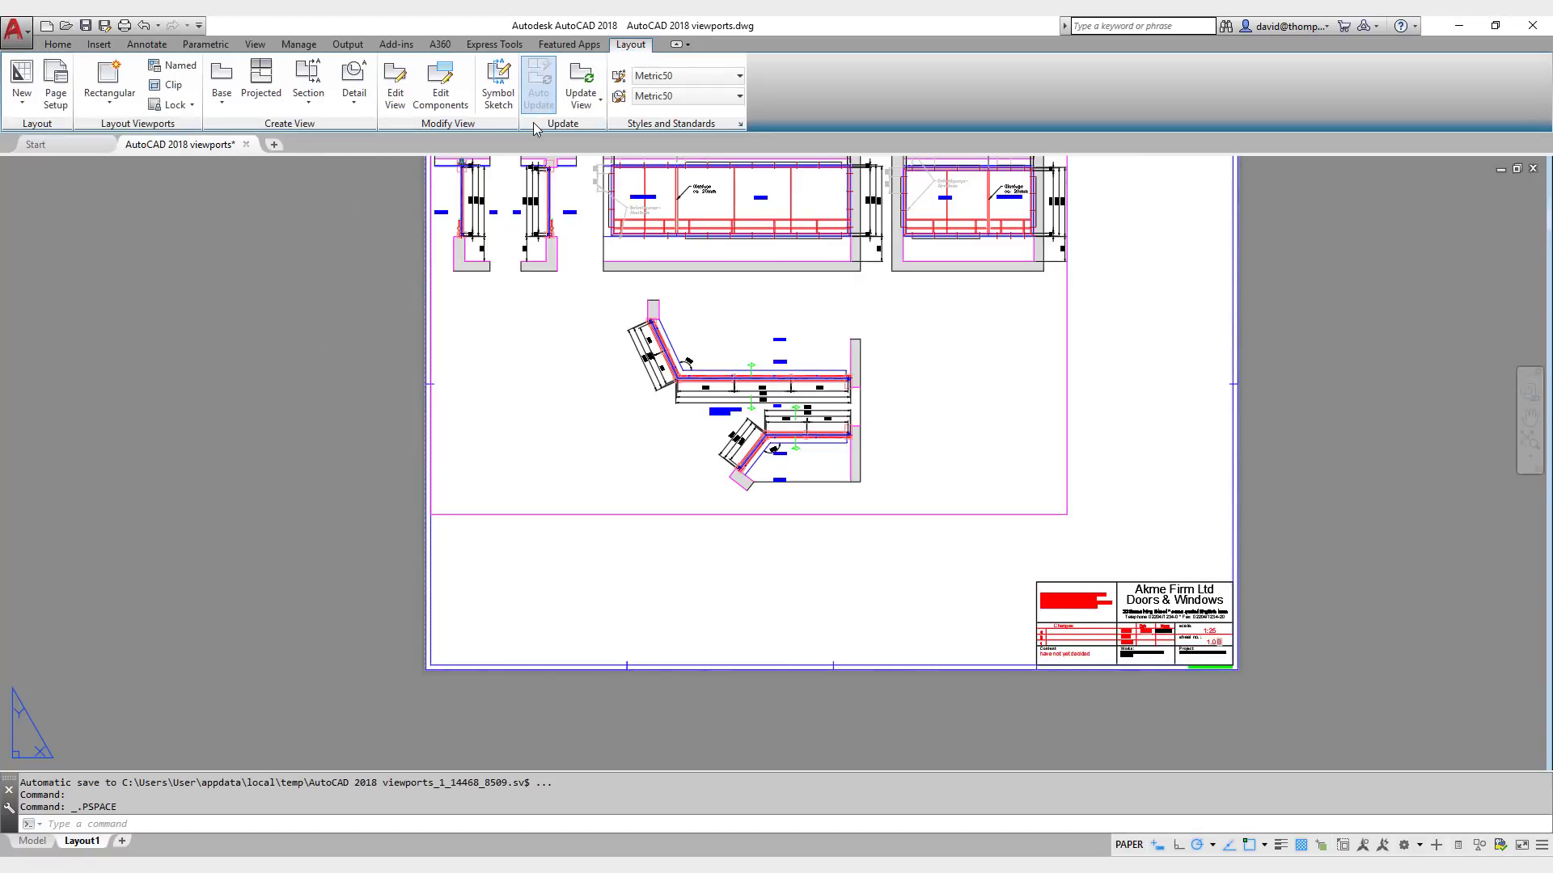
left_click(110, 77)
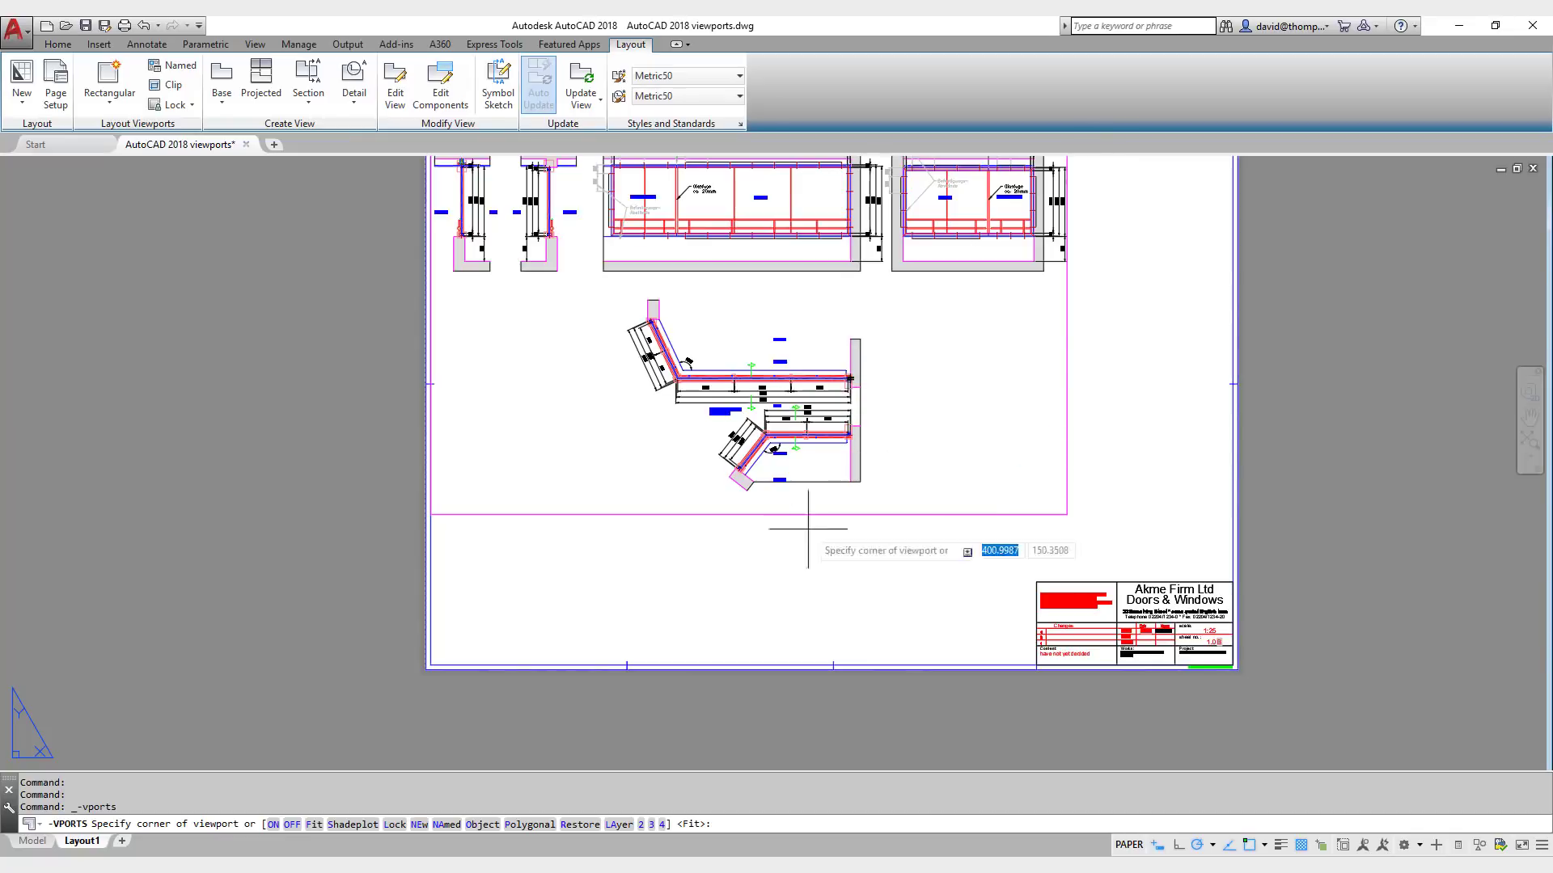
left_click(494, 600)
left_click(676, 405)
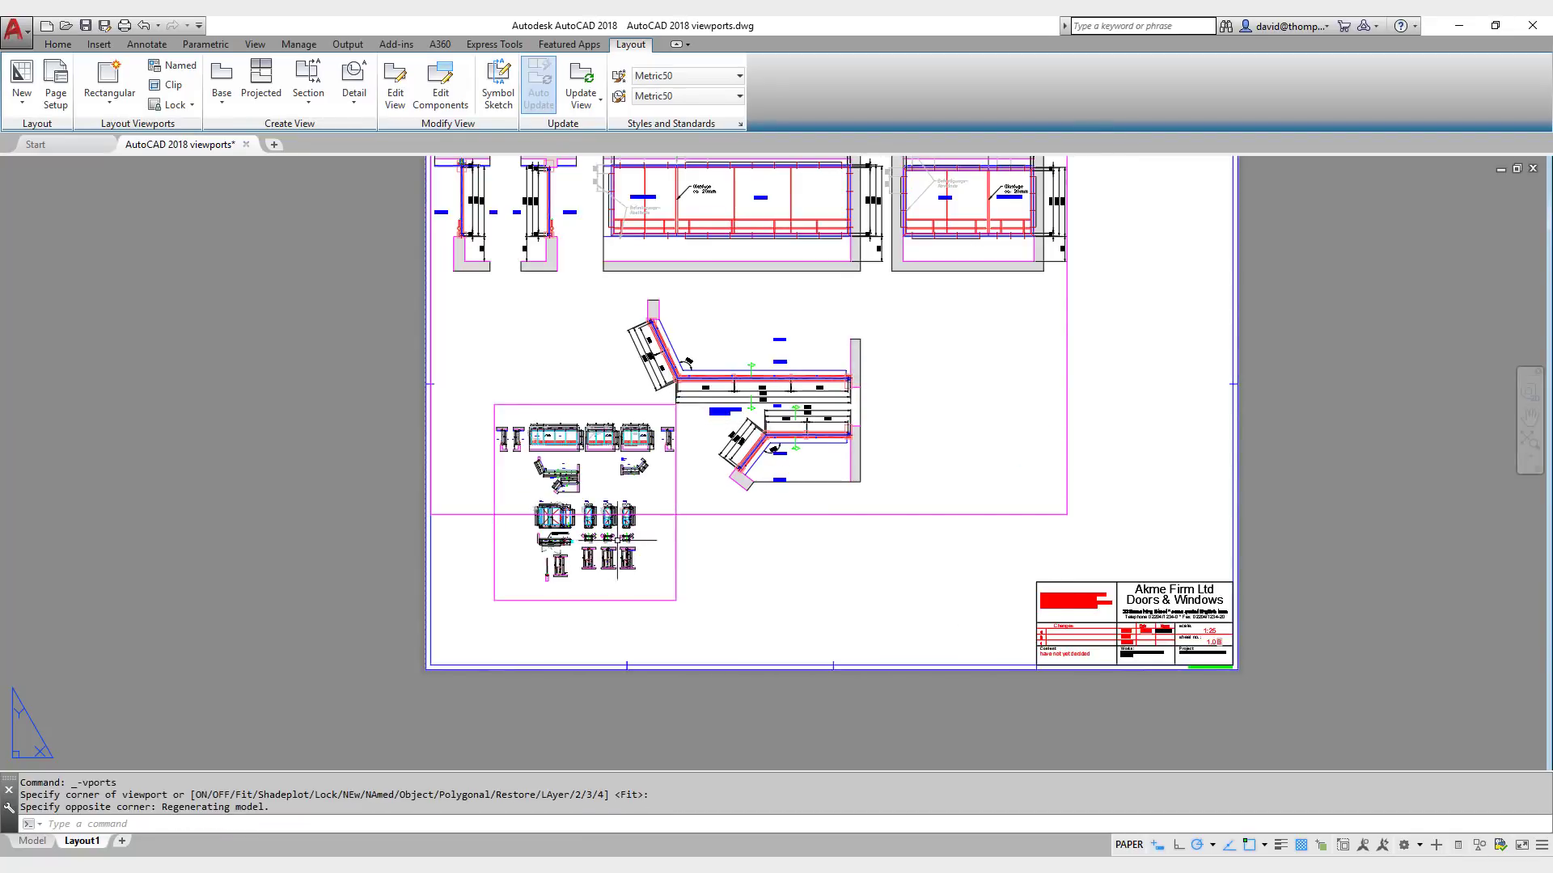
Step: Frame the wall connection detail inside the new viewport, set its scale to 1:2 and lock the view
double_click(636, 559)
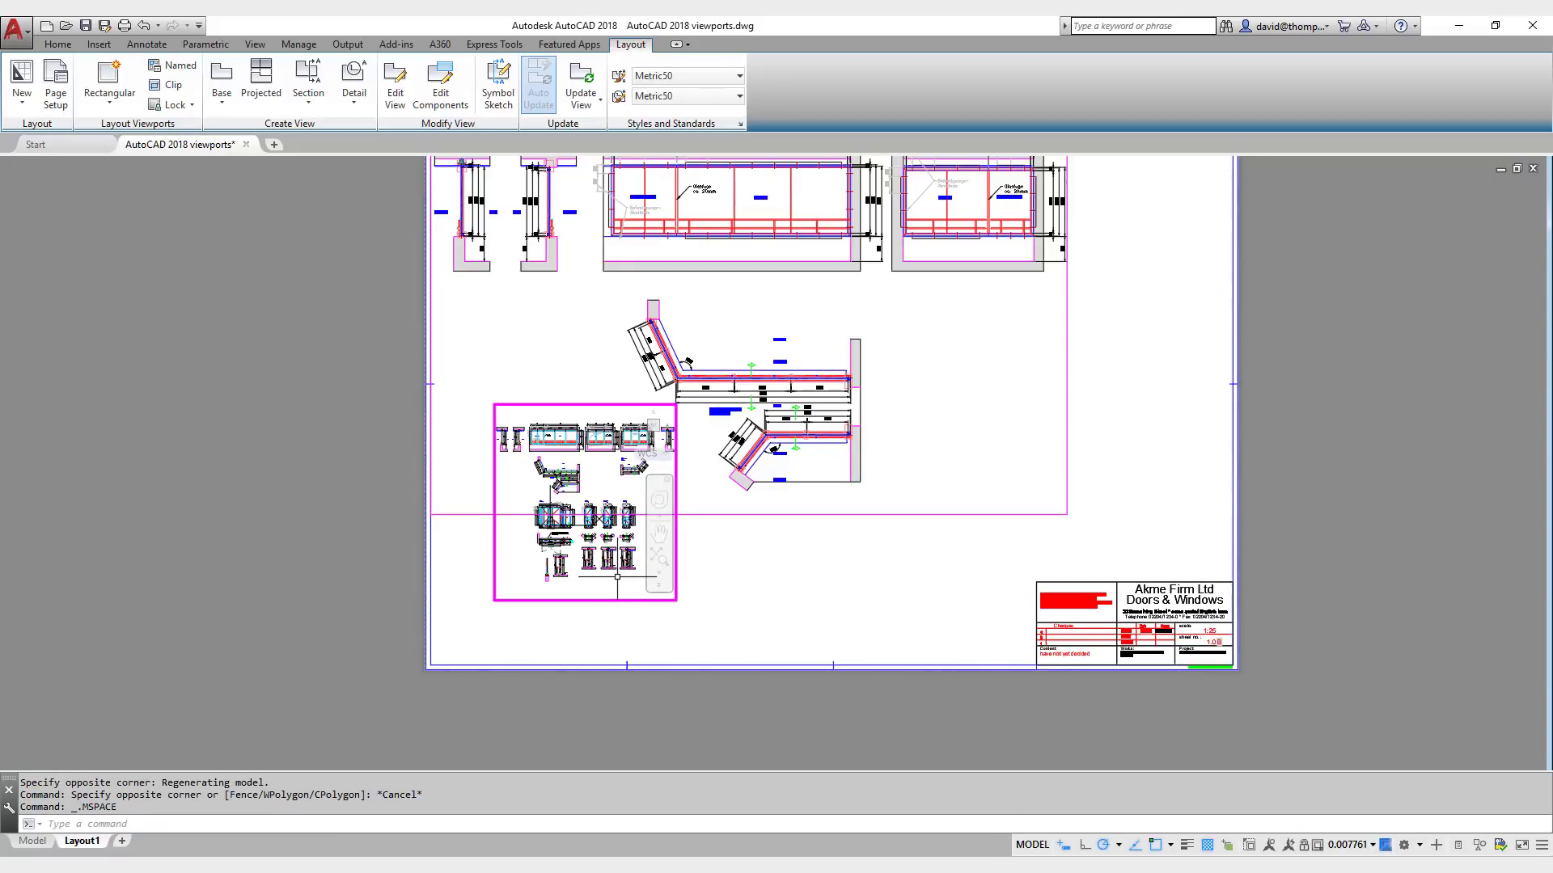
scroll(543, 459, "up", 8)
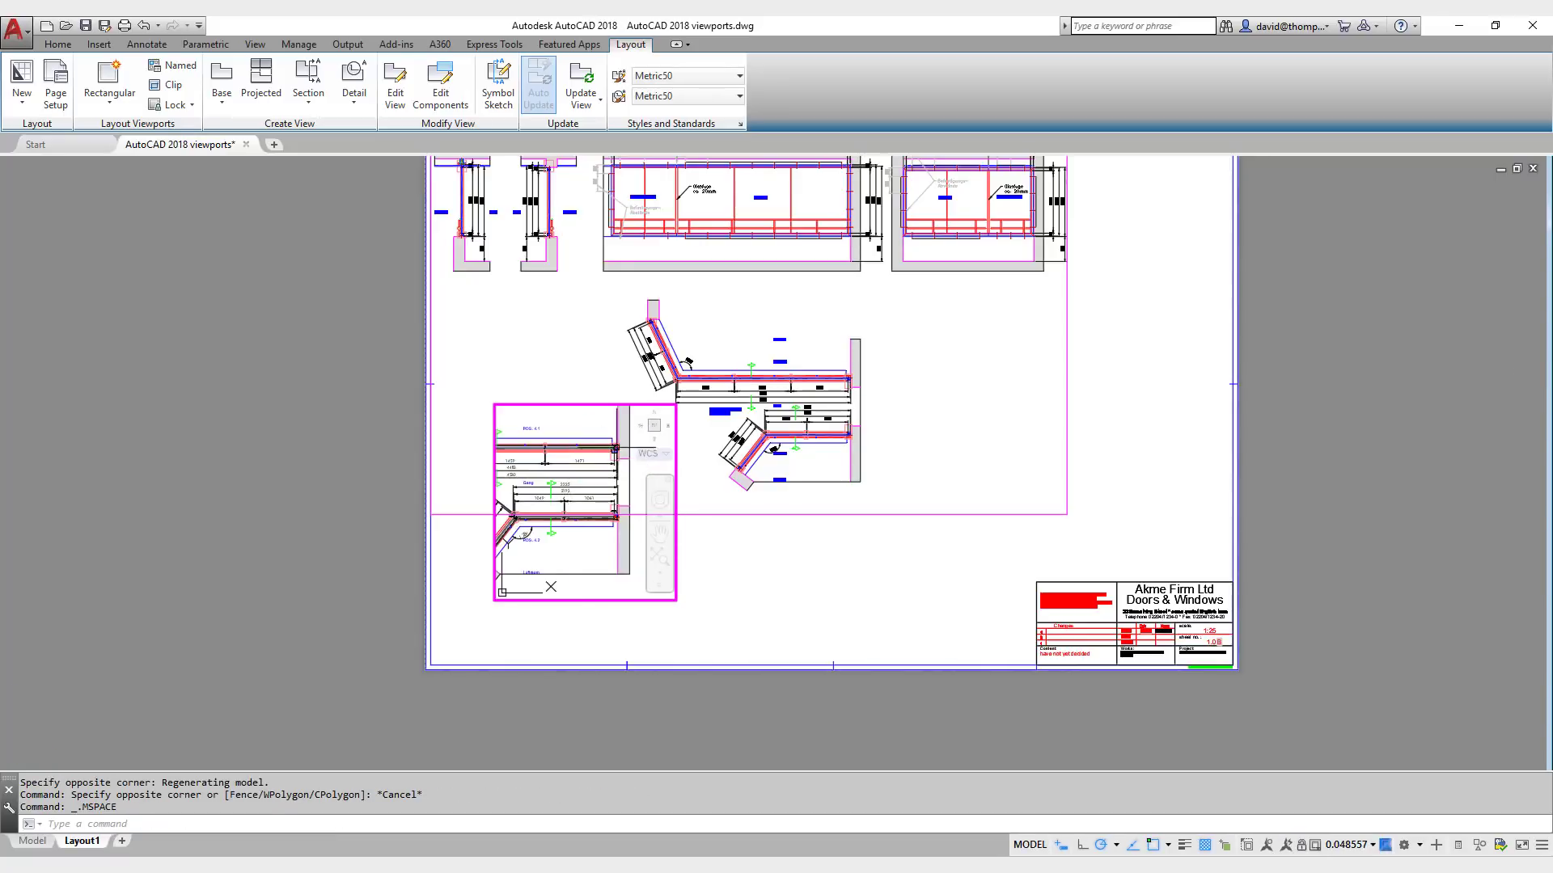
scroll(615, 448, "up", 10)
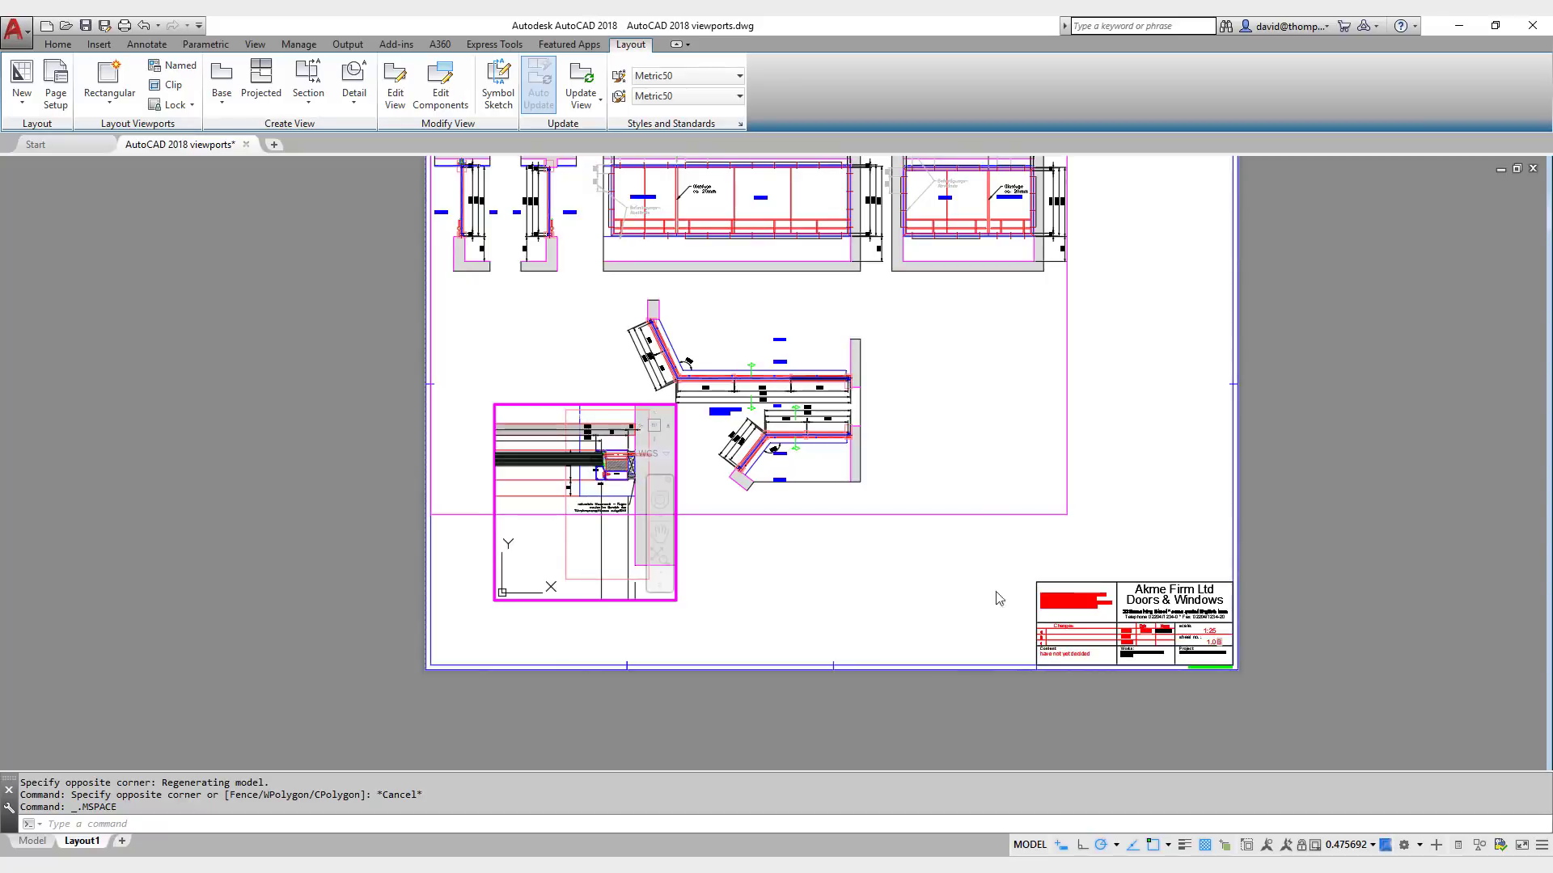
left_click(1352, 845)
left_click(1213, 443)
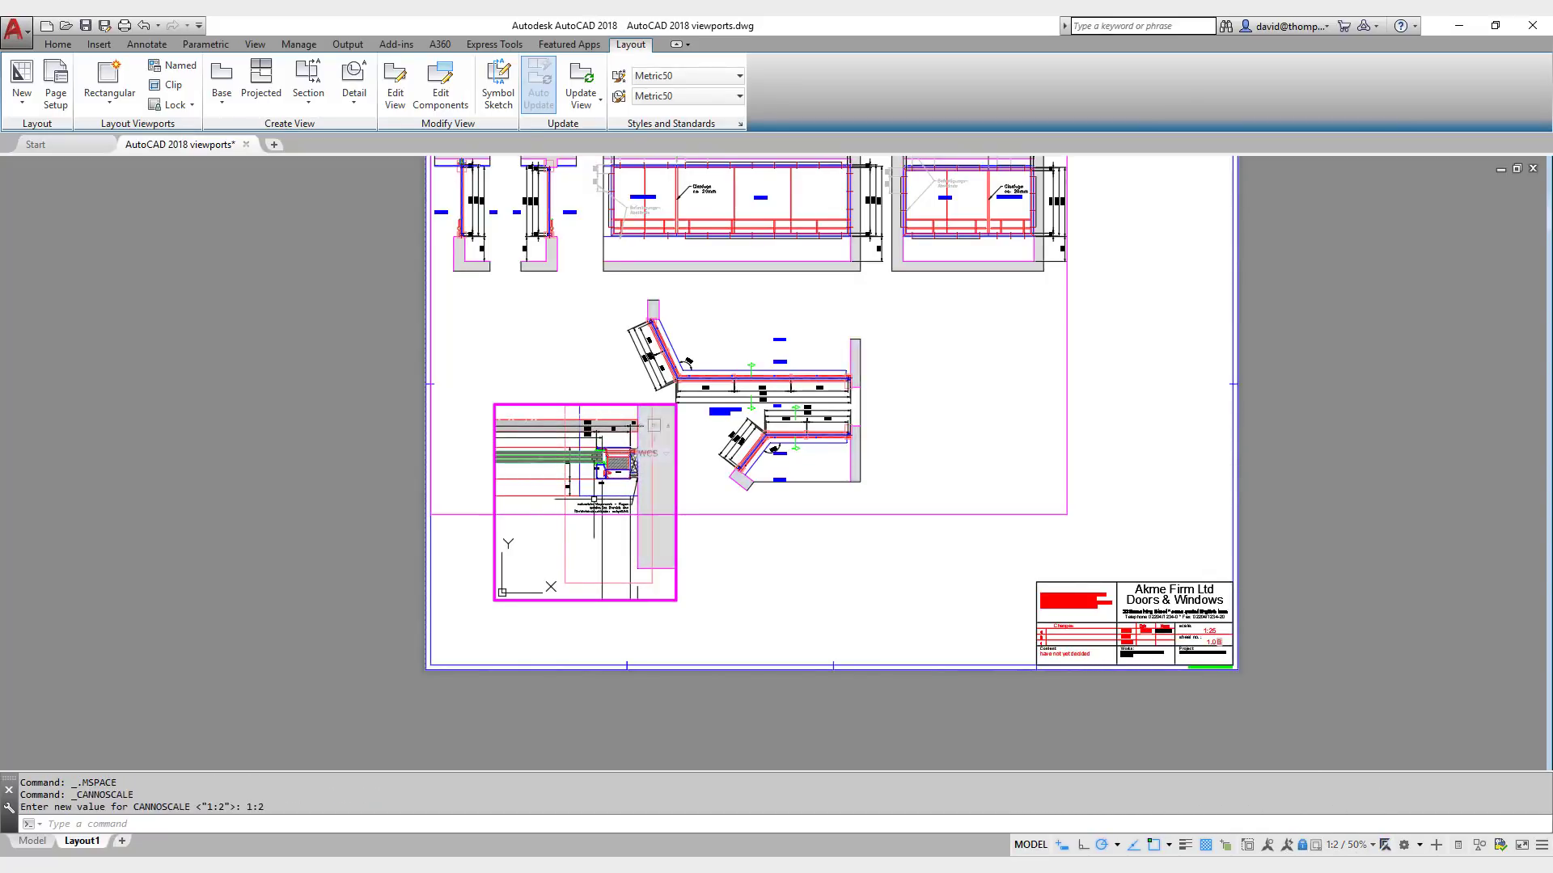
Step: Return to paper space and crop the detail viewport to the light red frame around the detail by stretching two of its corners
scroll(620, 478, "down", 4)
scroll(620, 478, "up", 4)
scroll(620, 478, "down", 2)
scroll(620, 478, "up", 5)
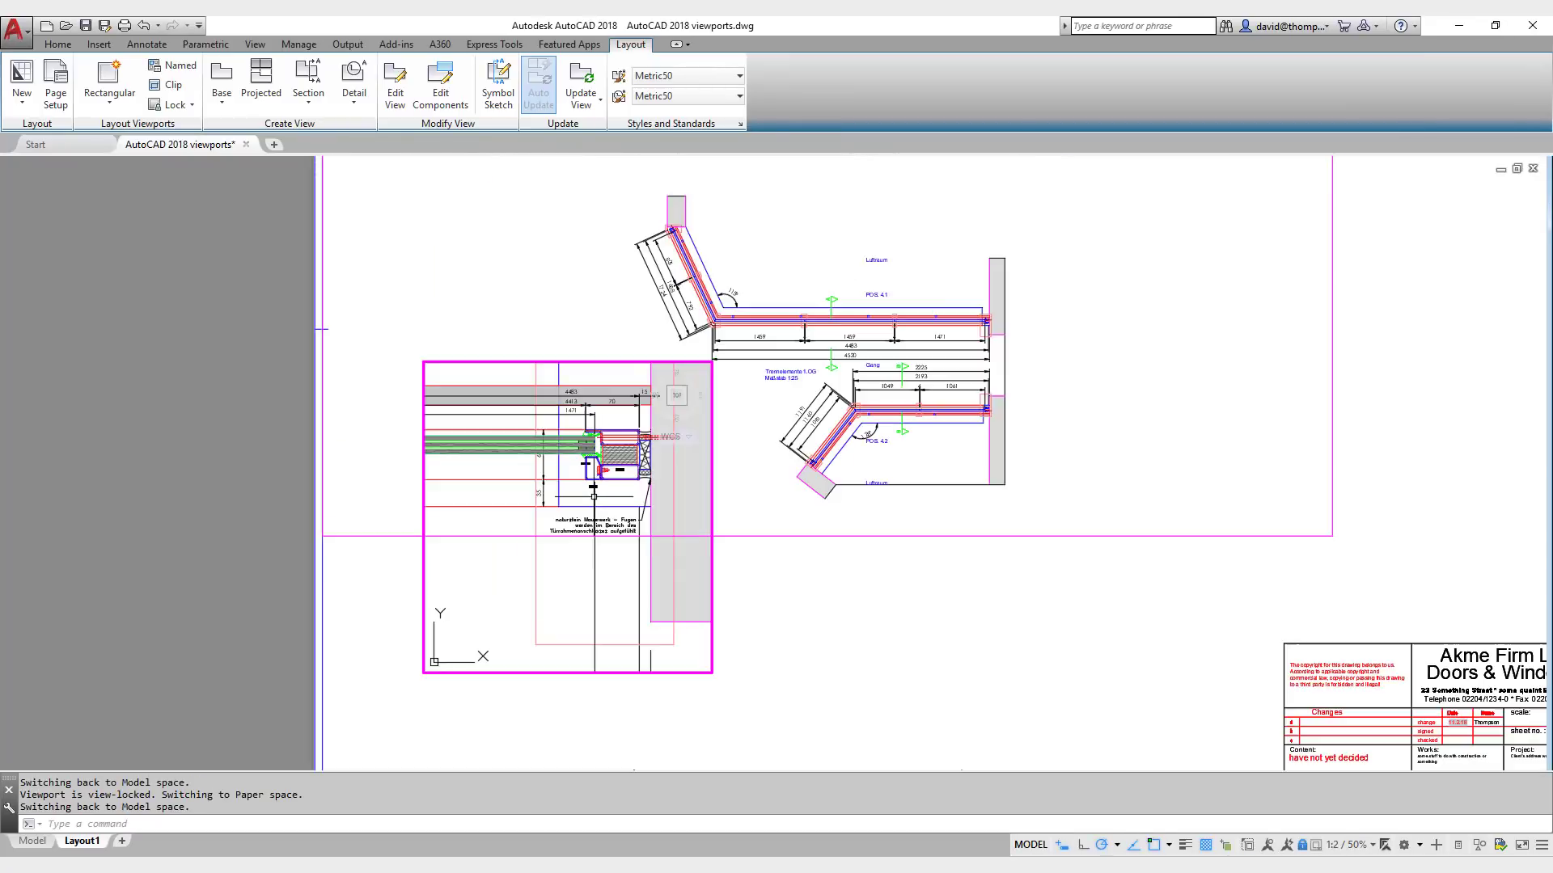
double_click(803, 603)
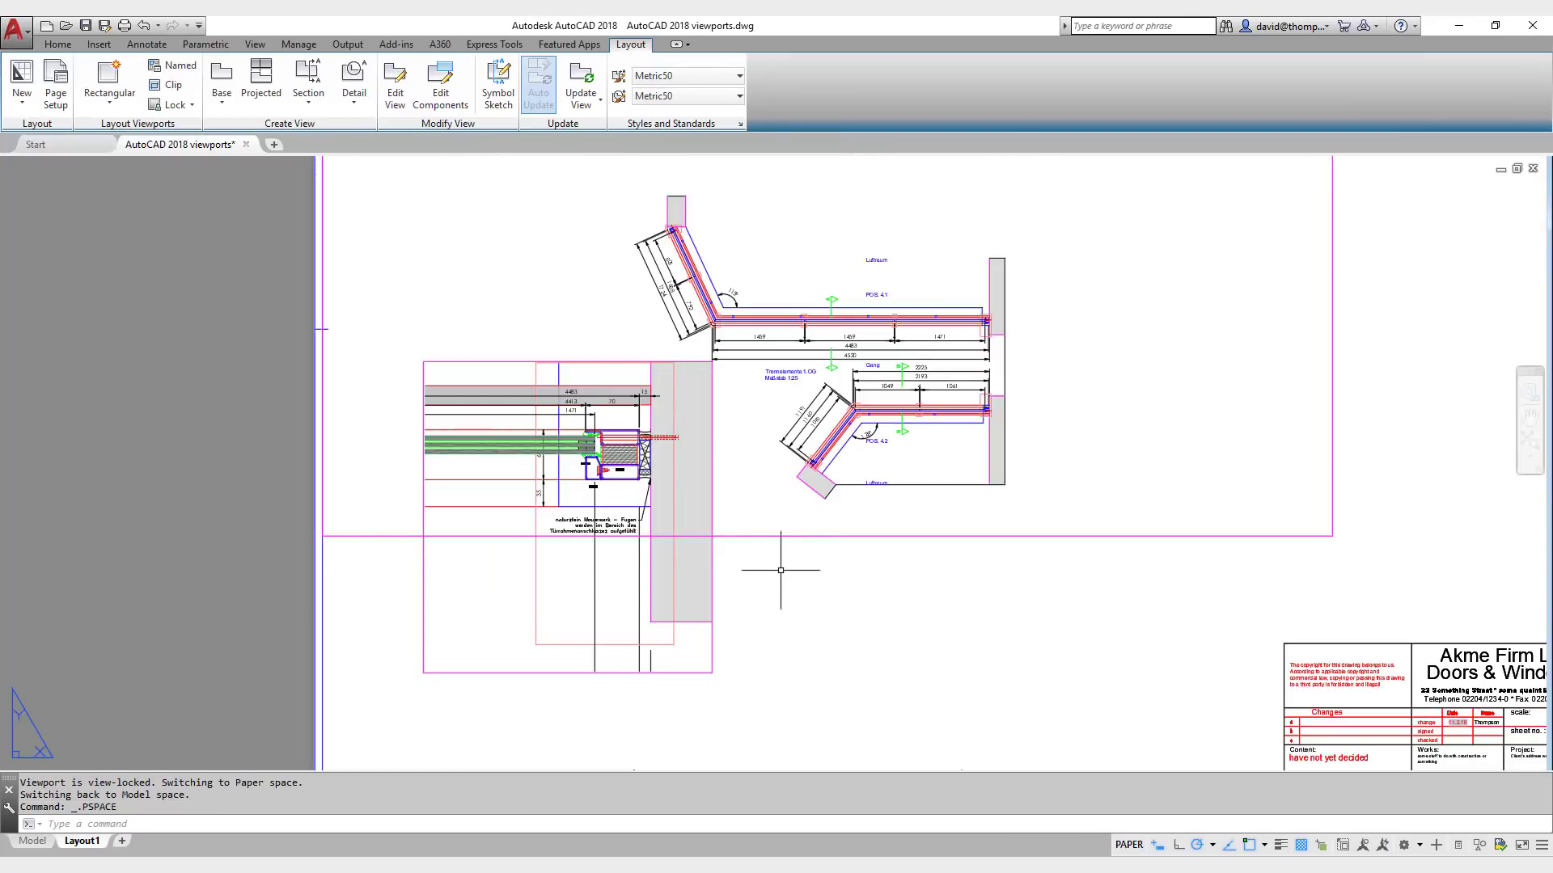
left_click(711, 469)
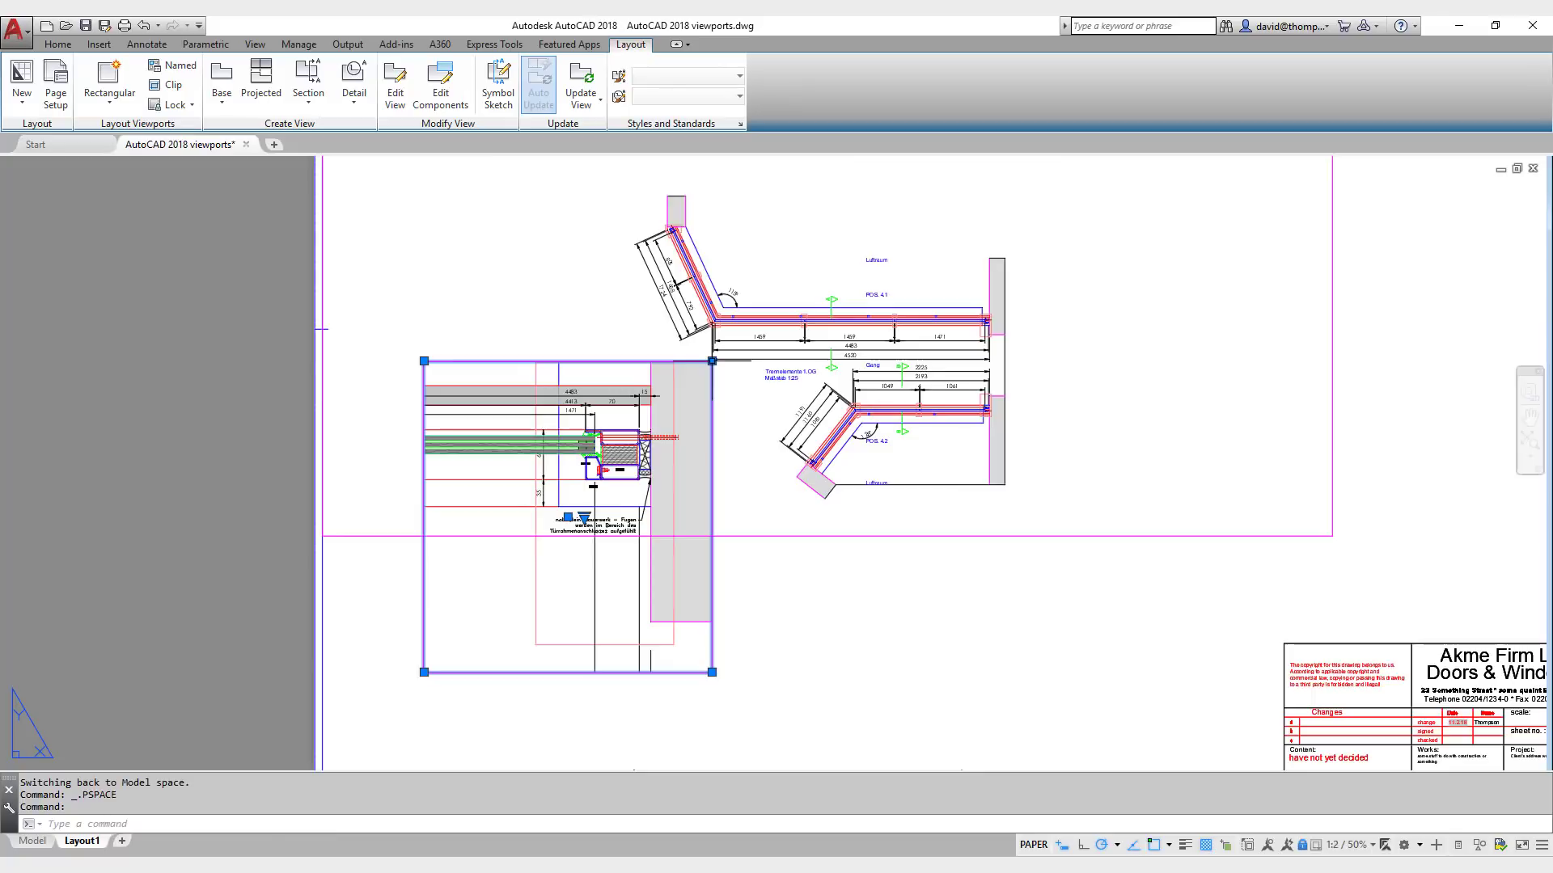
left_click(711, 361)
scroll(690, 359, "up", 8)
scroll(639, 326, "down", 9)
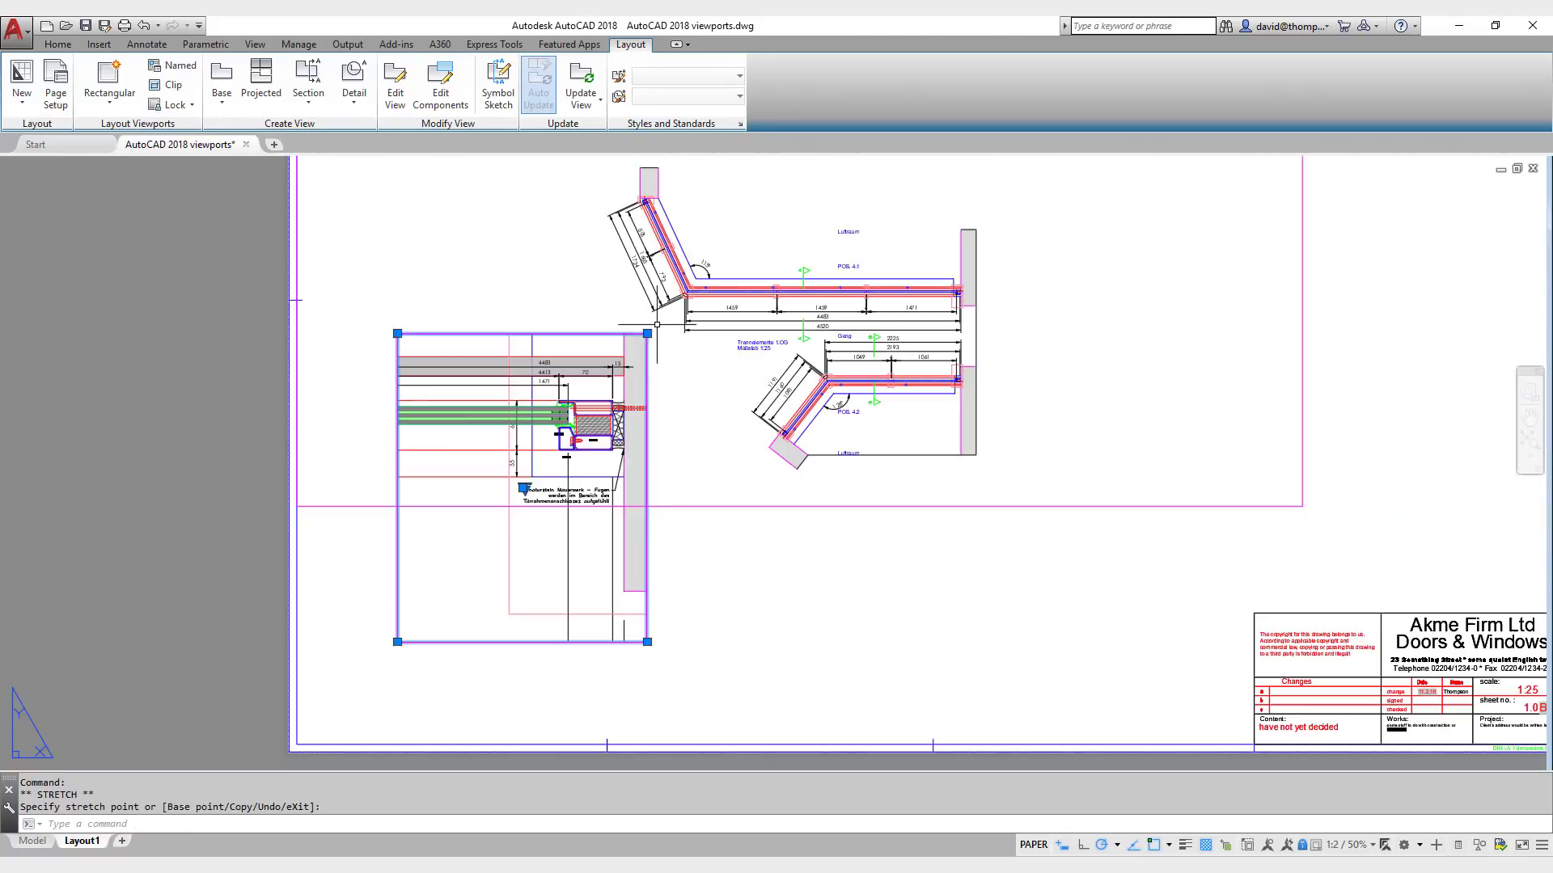
left_click(397, 641)
left_click(509, 613)
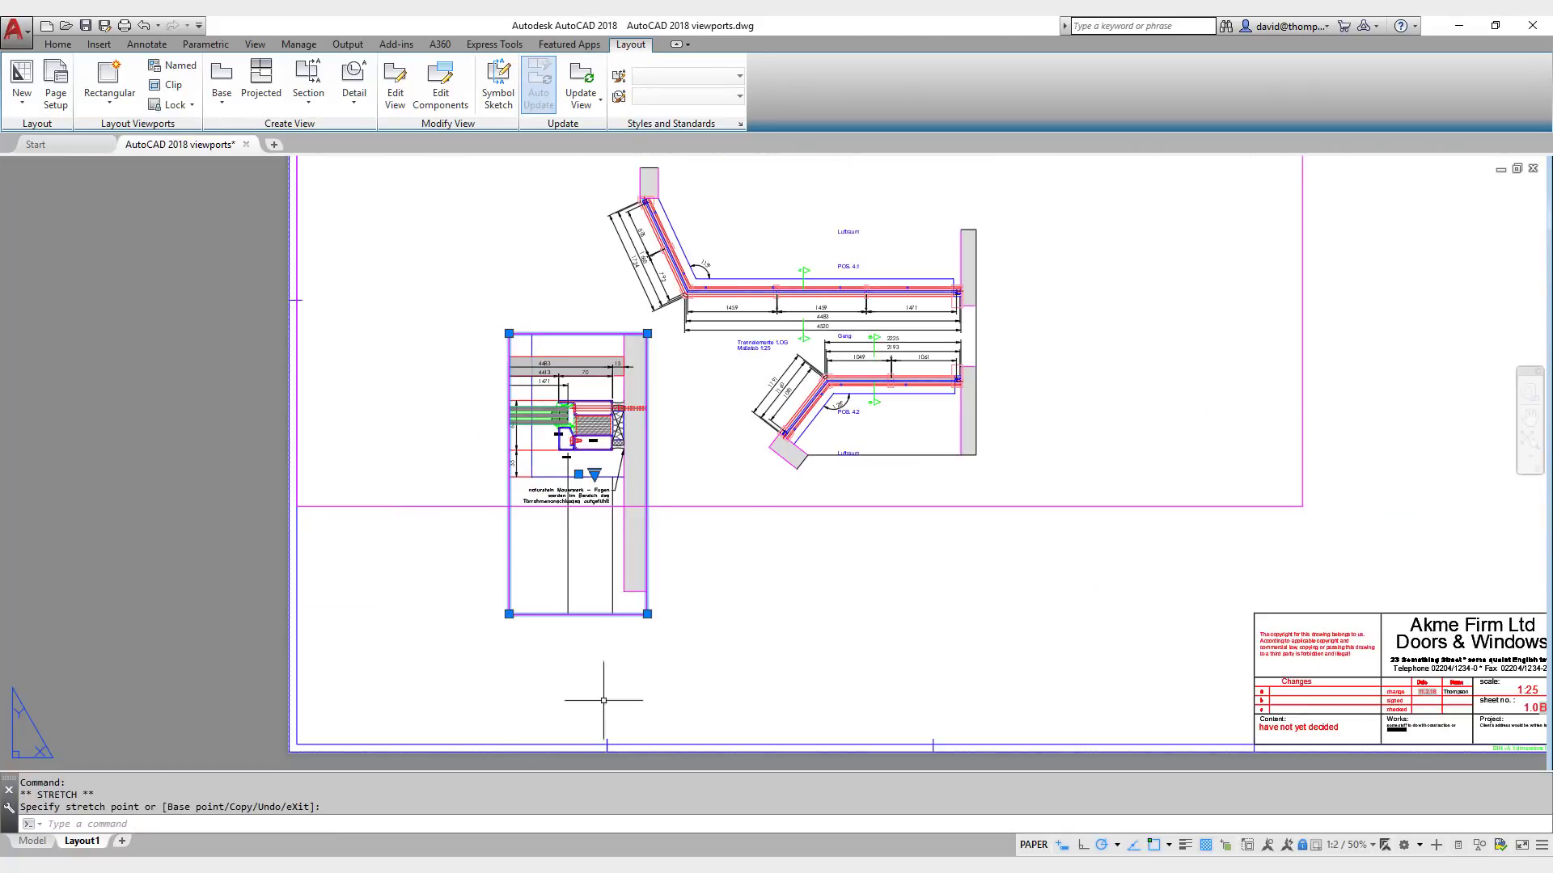
Step: Set the detail viewport's scale to 1:1 and deselect it
scroll(855, 611, "down", 2)
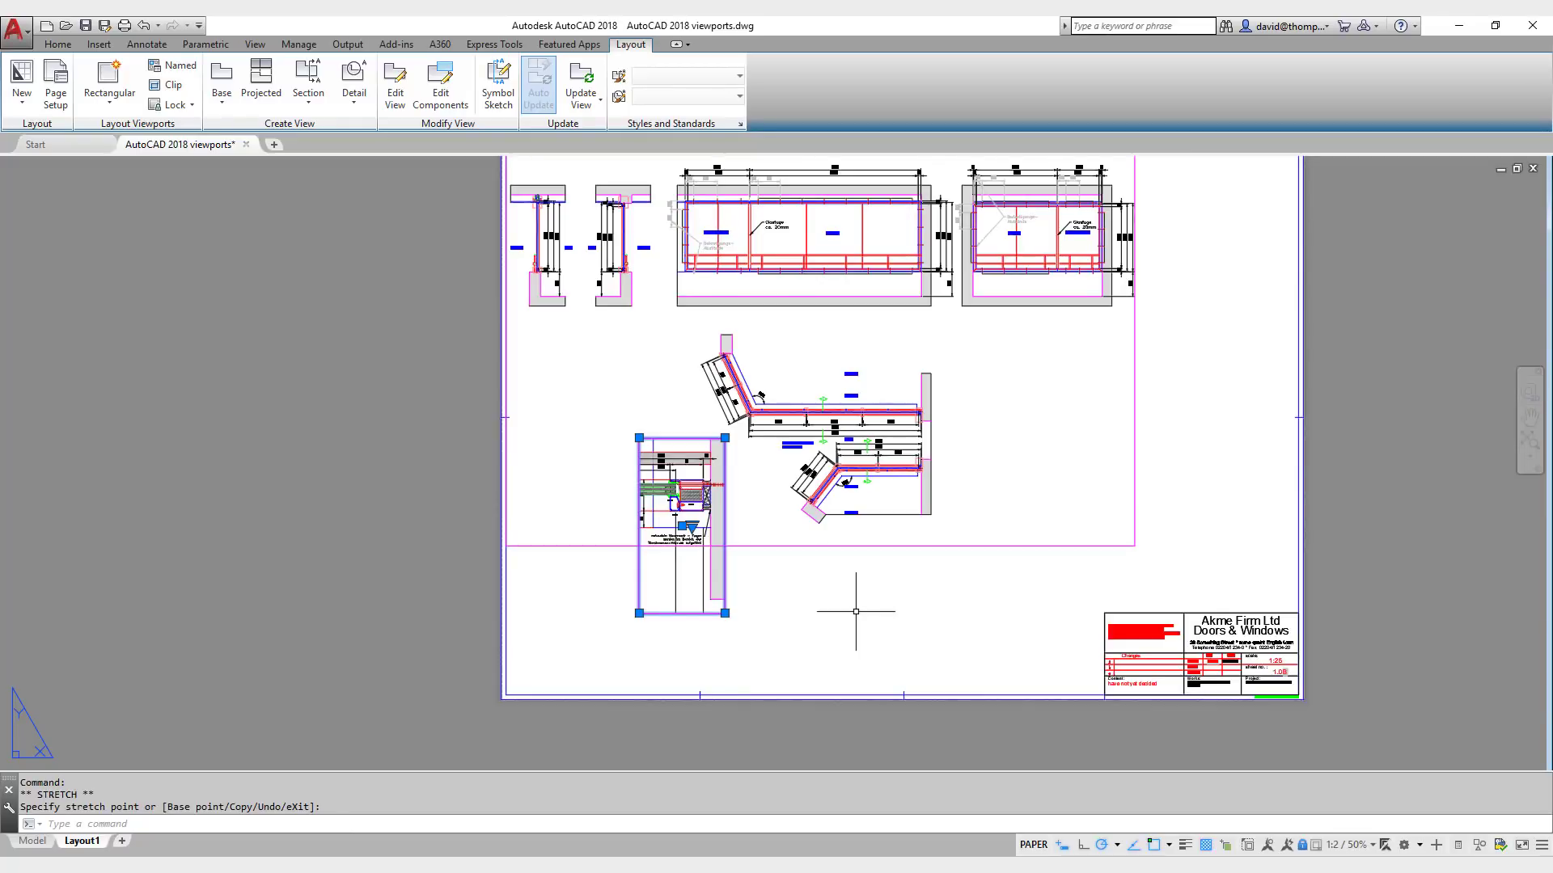
scroll(717, 534, "up", 4)
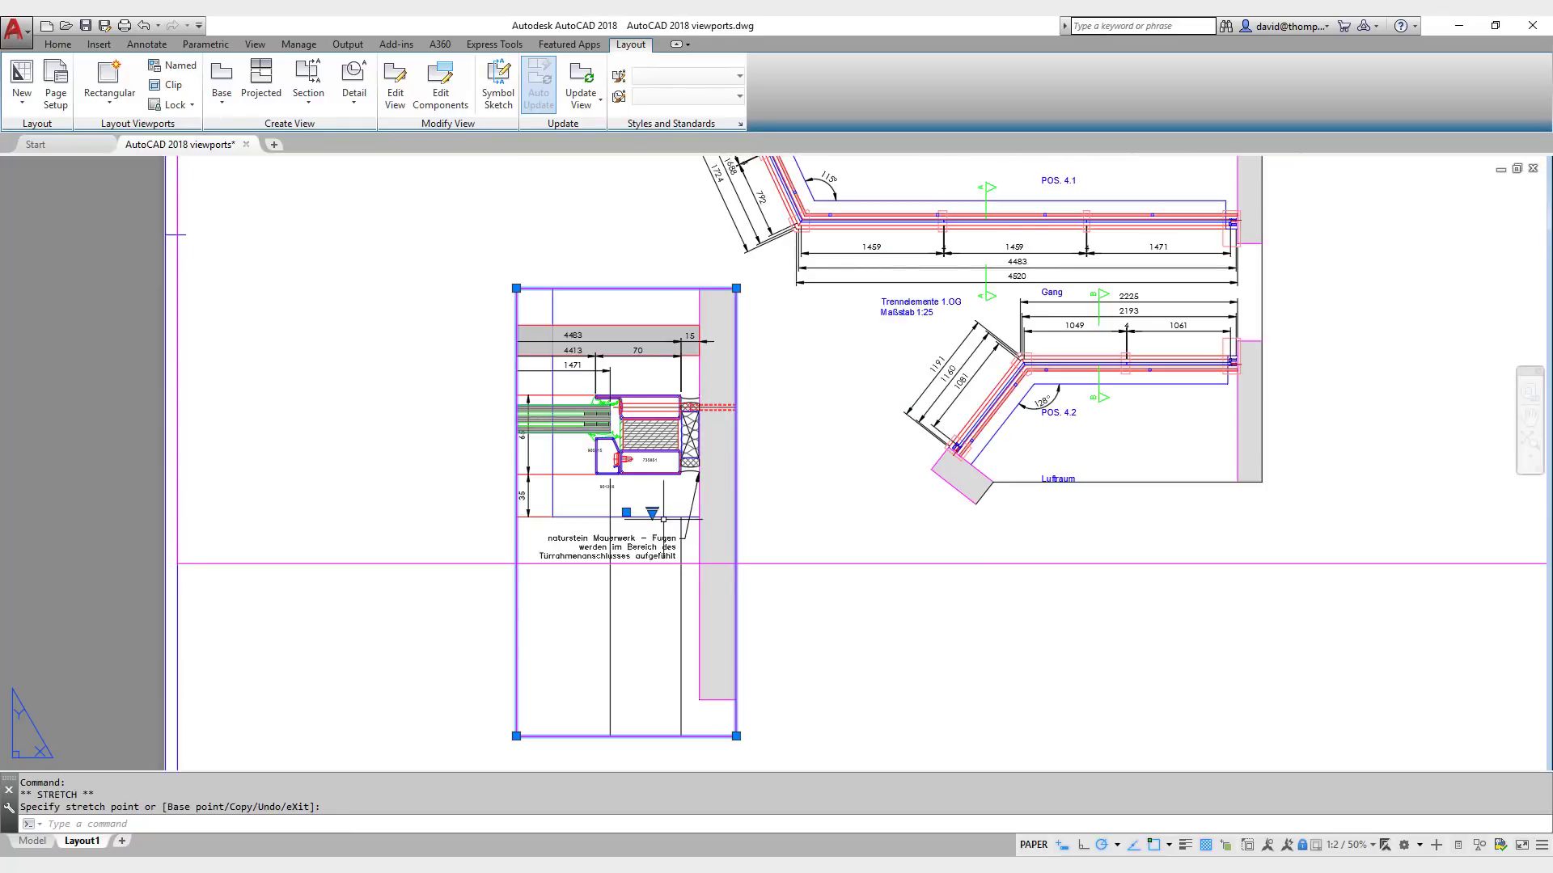
left_click(652, 511)
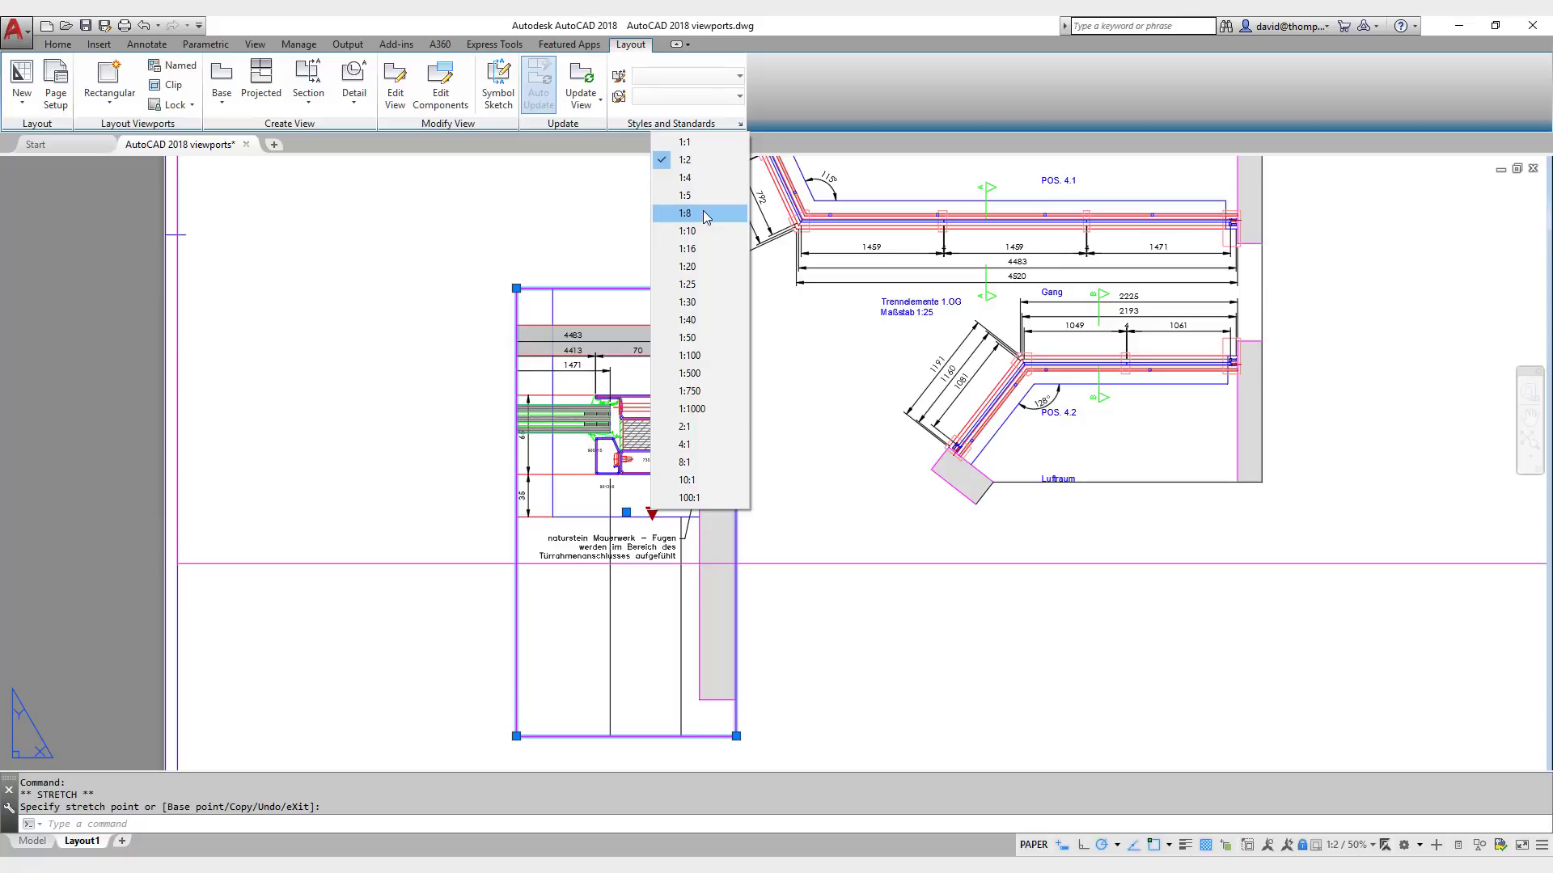
left_click(685, 143)
scroll(930, 202, "down", 2)
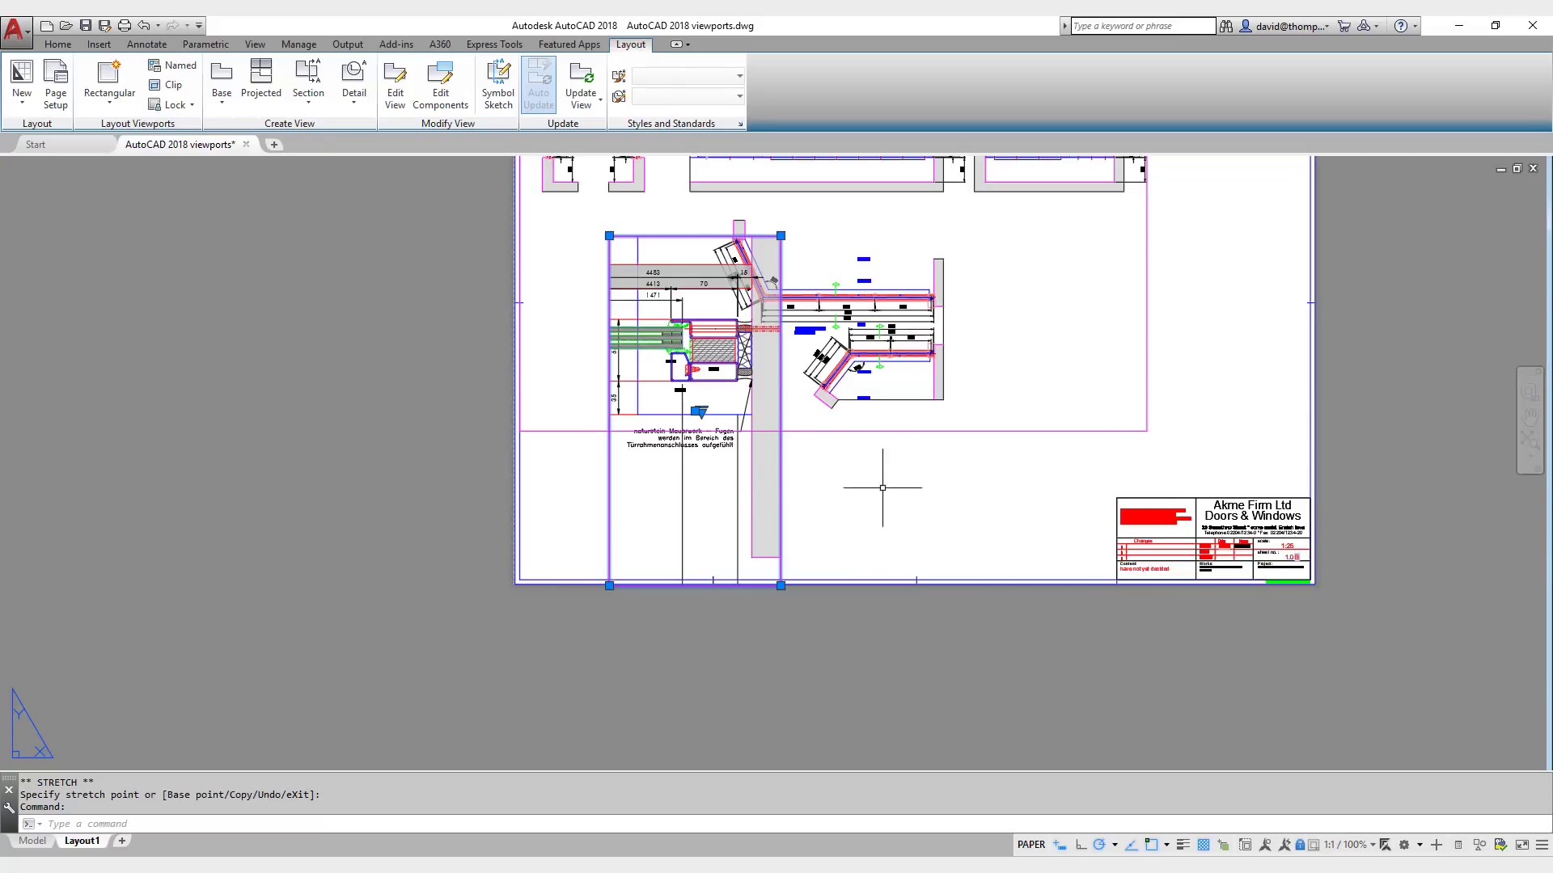
key("Escape")
key("Escape")
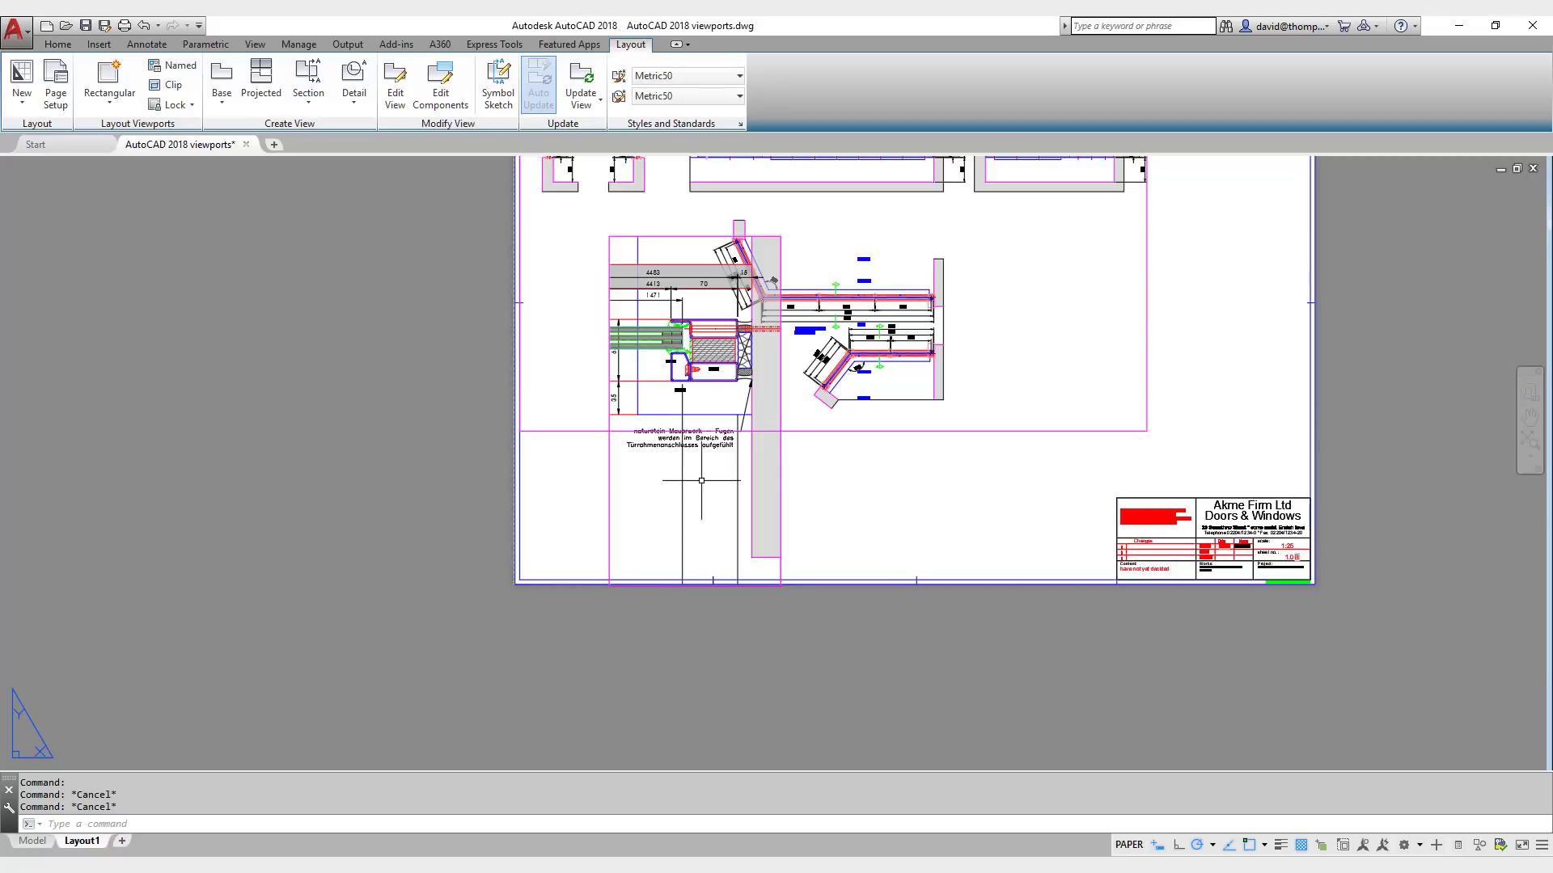
Step: Activate the detail viewport and freeze the Bemassung layer in it by picking a long vertical extension line below the detail
scroll(859, 544, "down", 2)
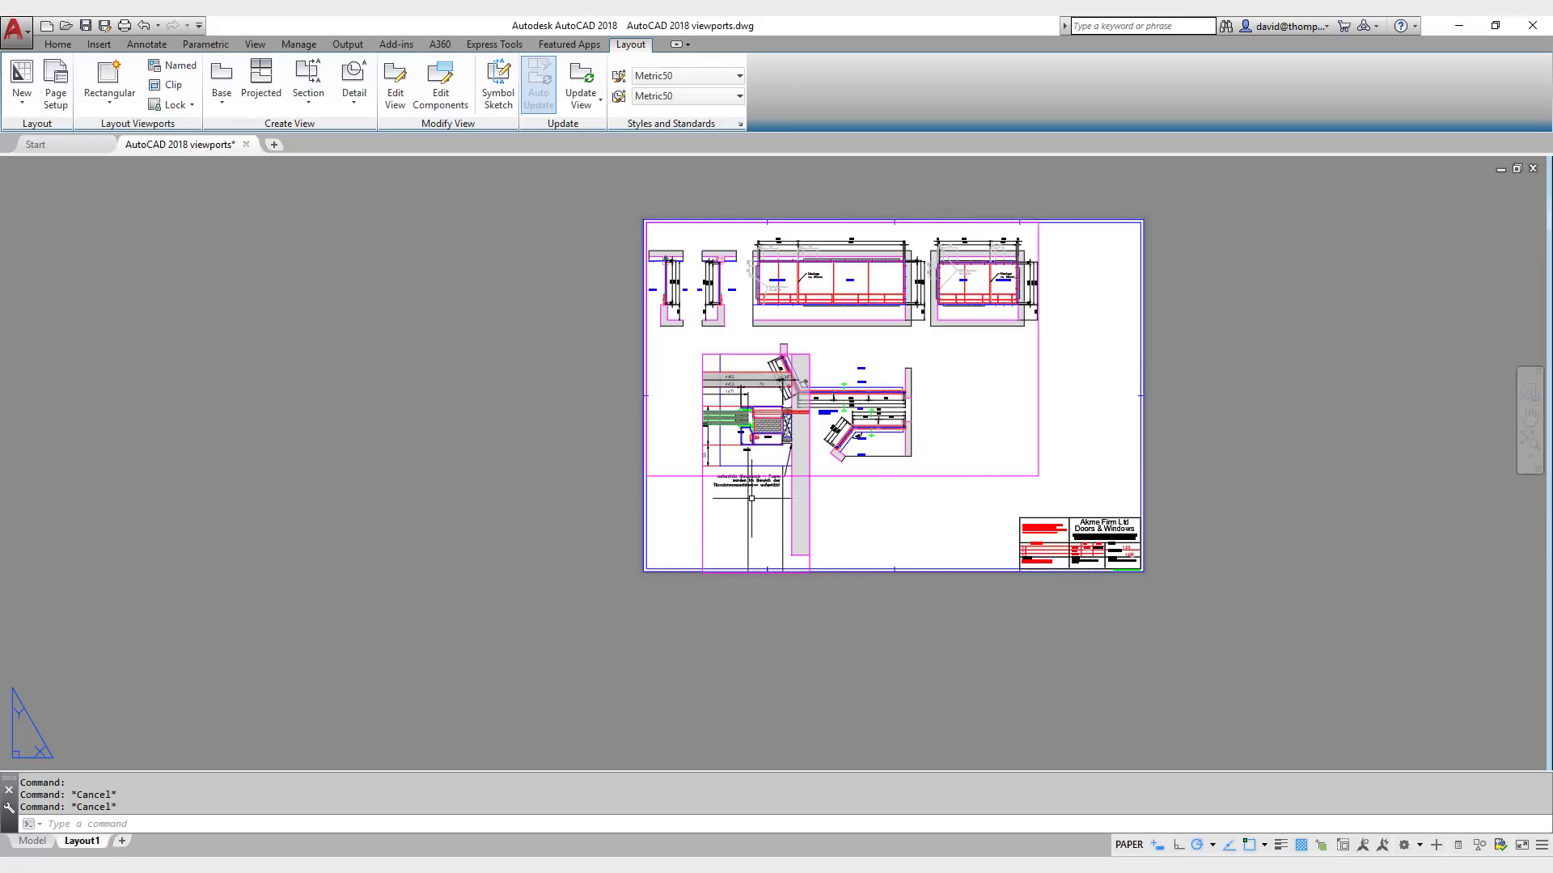
scroll(756, 486, "up", 2)
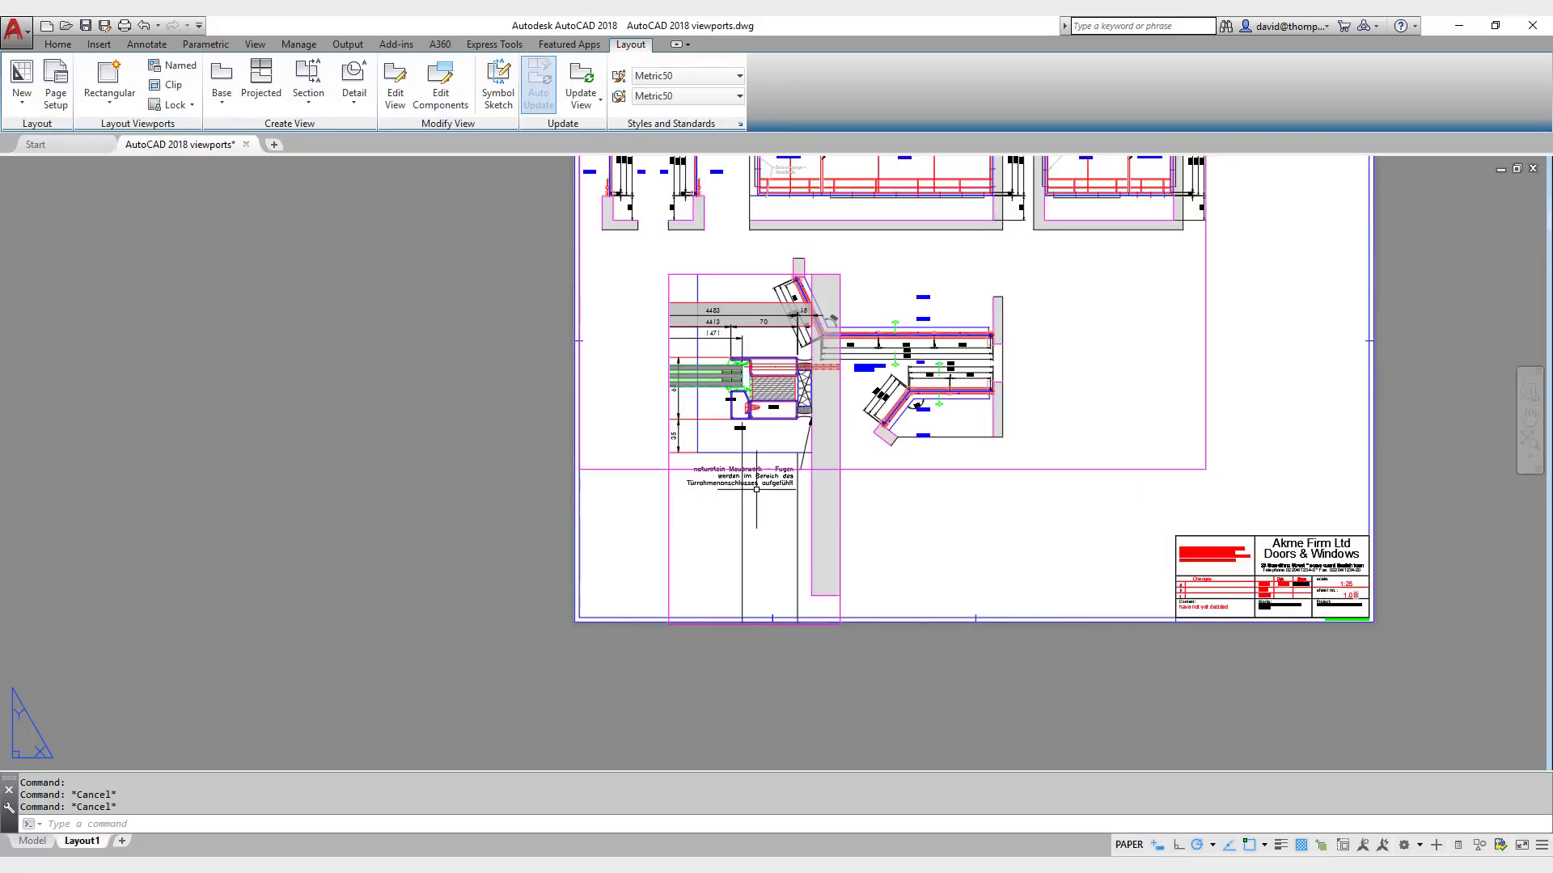
double_click(757, 542)
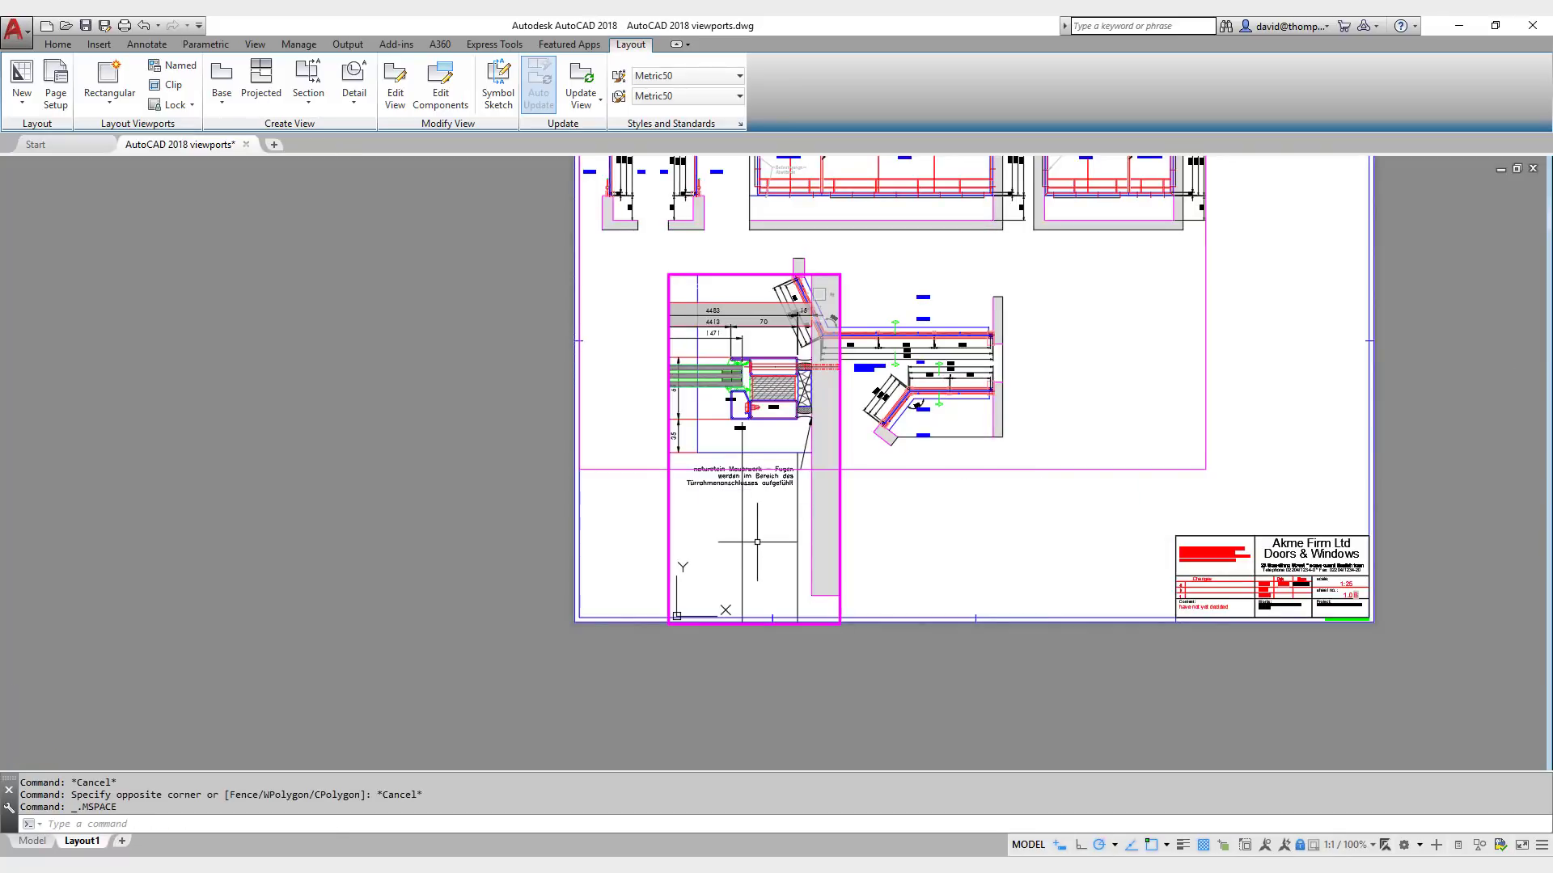
left_click(58, 44)
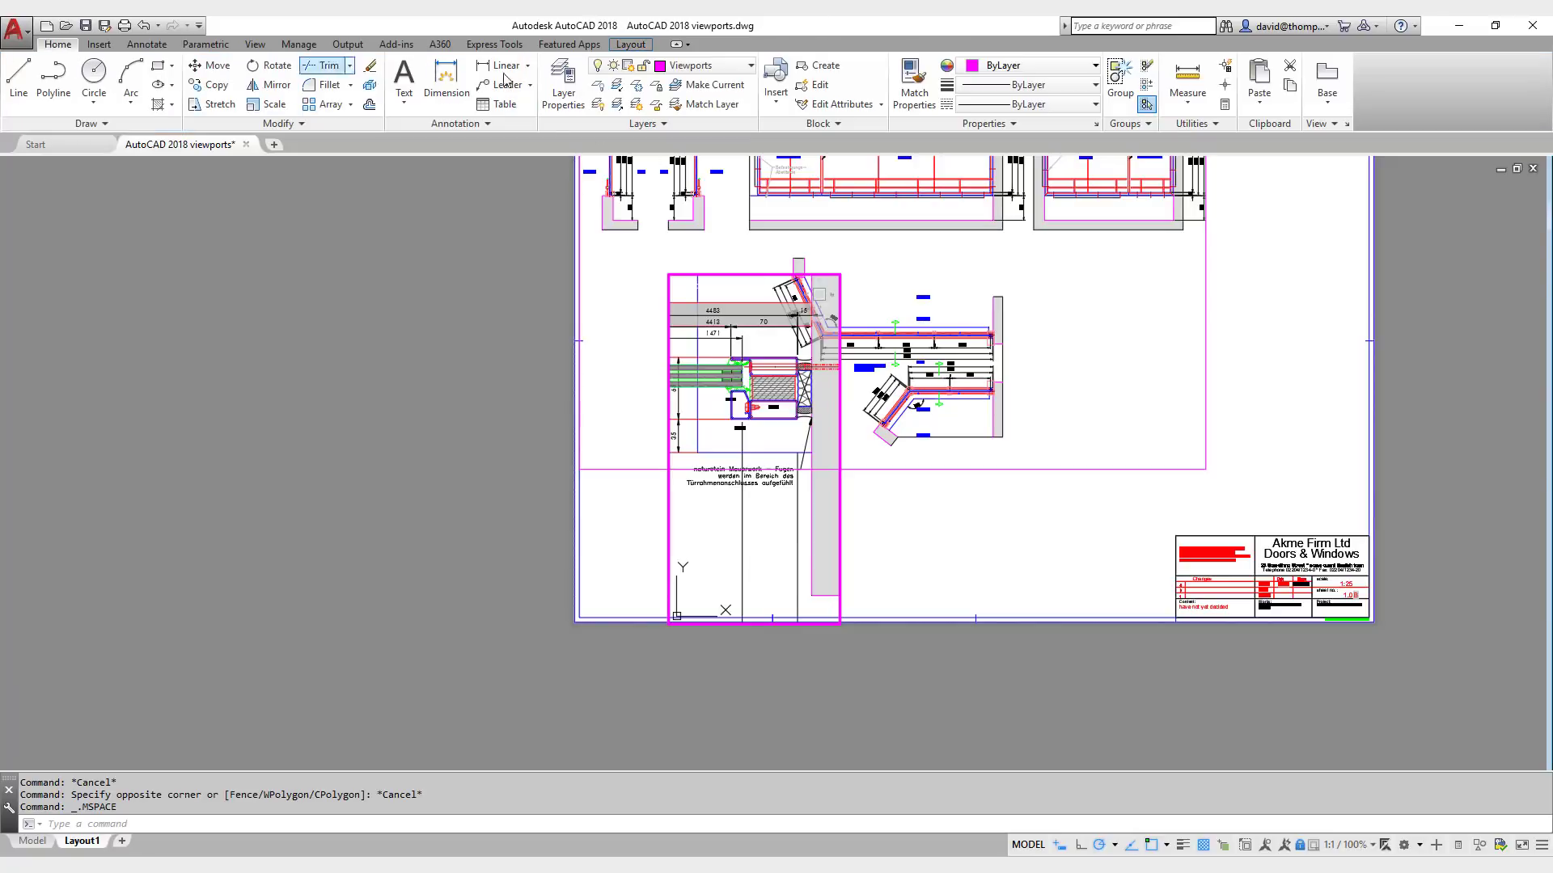
left_click(637, 84)
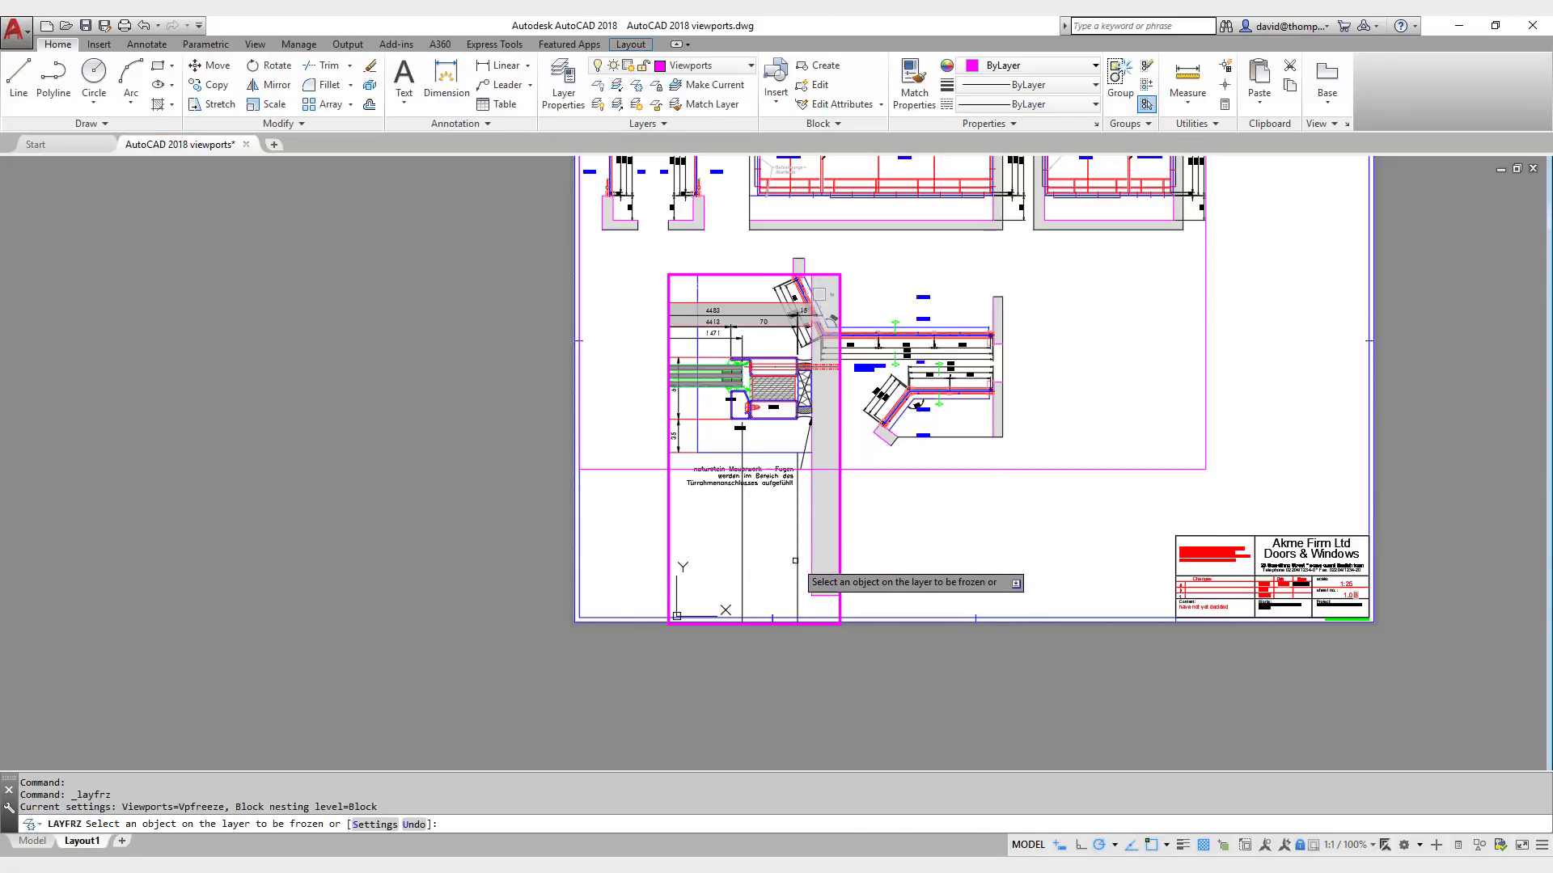
left_click(796, 558)
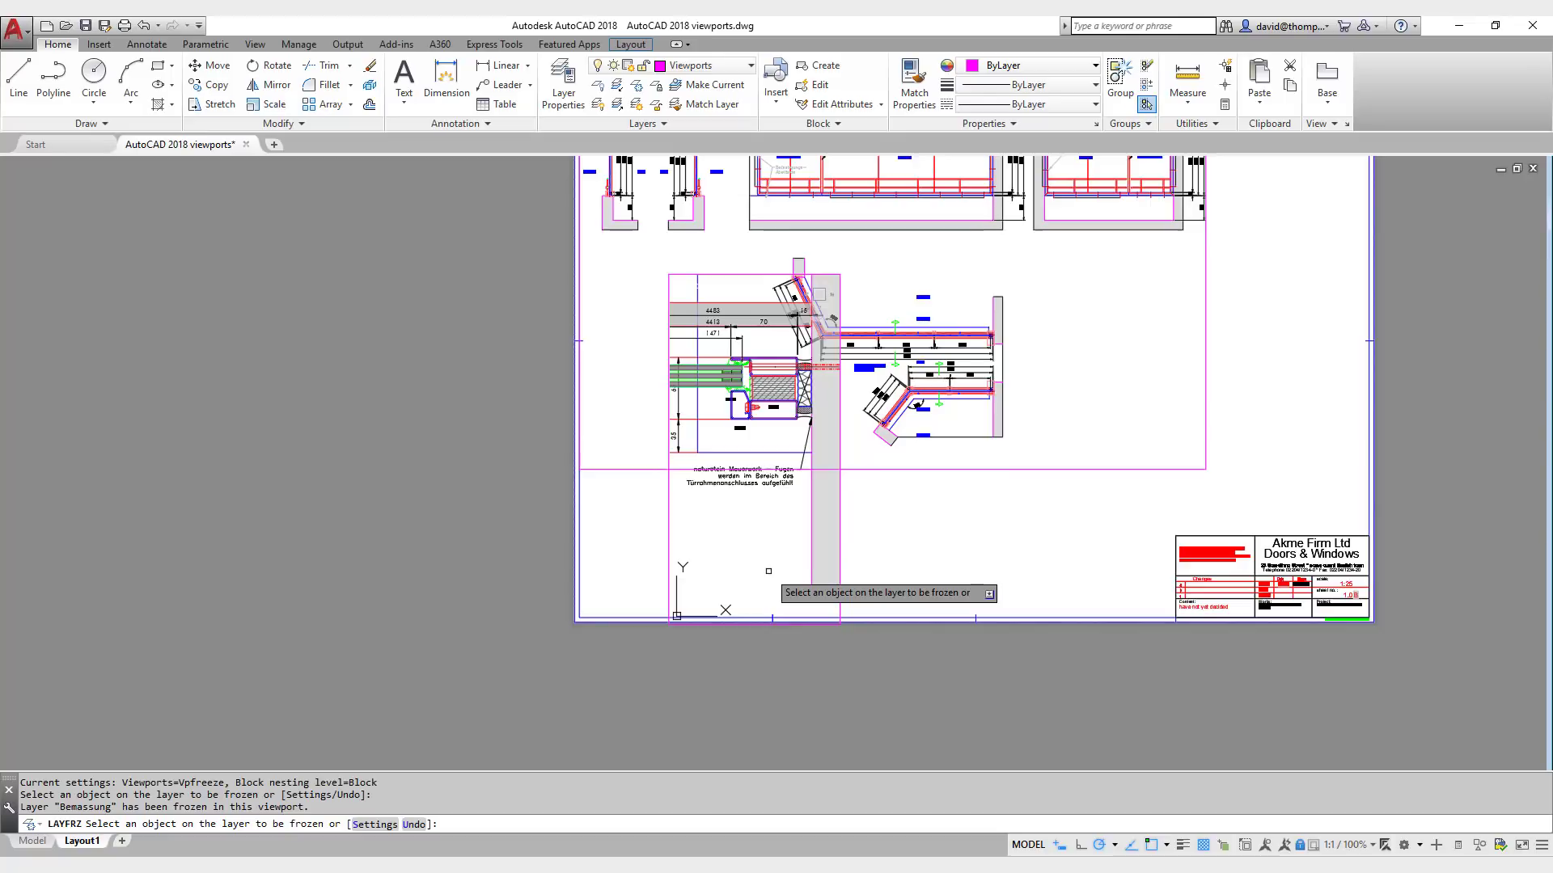
Step: End the layer freezing, return to paper space and maximize the detail viewport from its border
key("Escape")
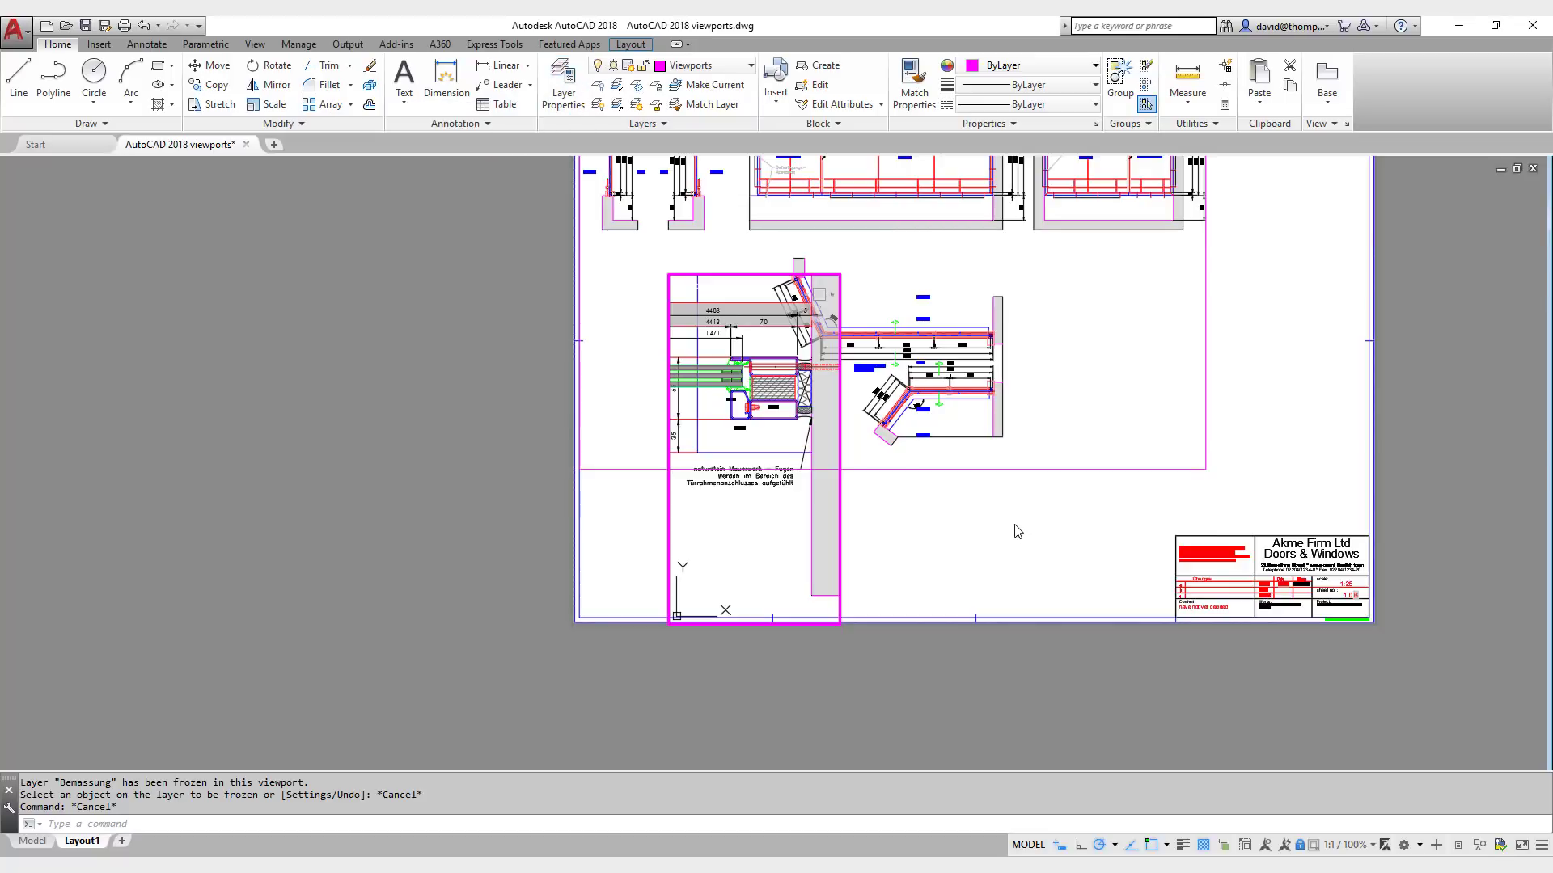
double_click(965, 561)
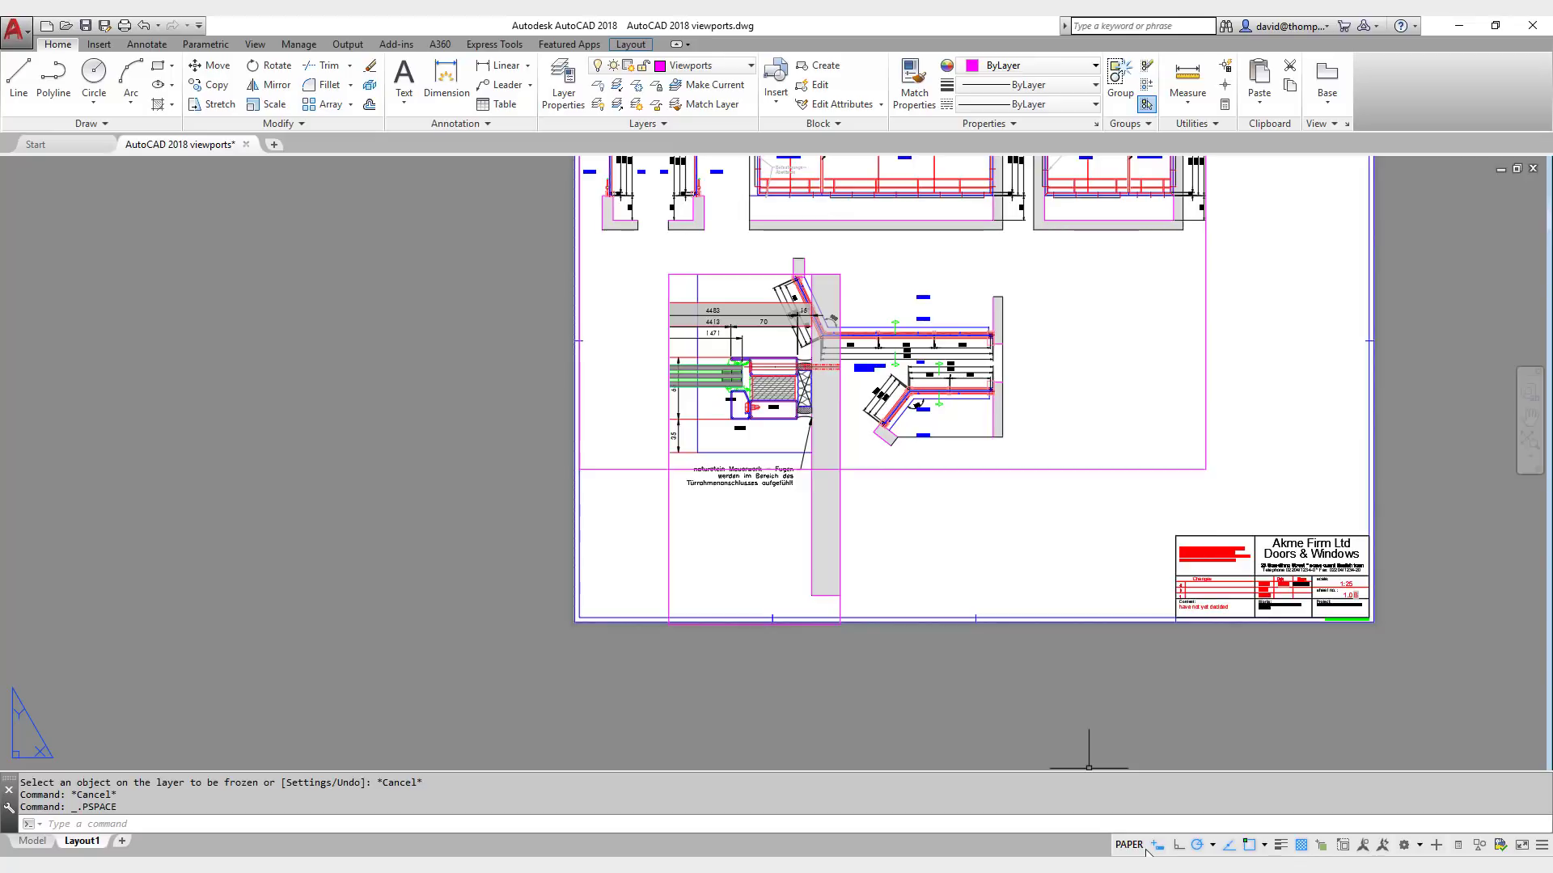
double_click(839, 546)
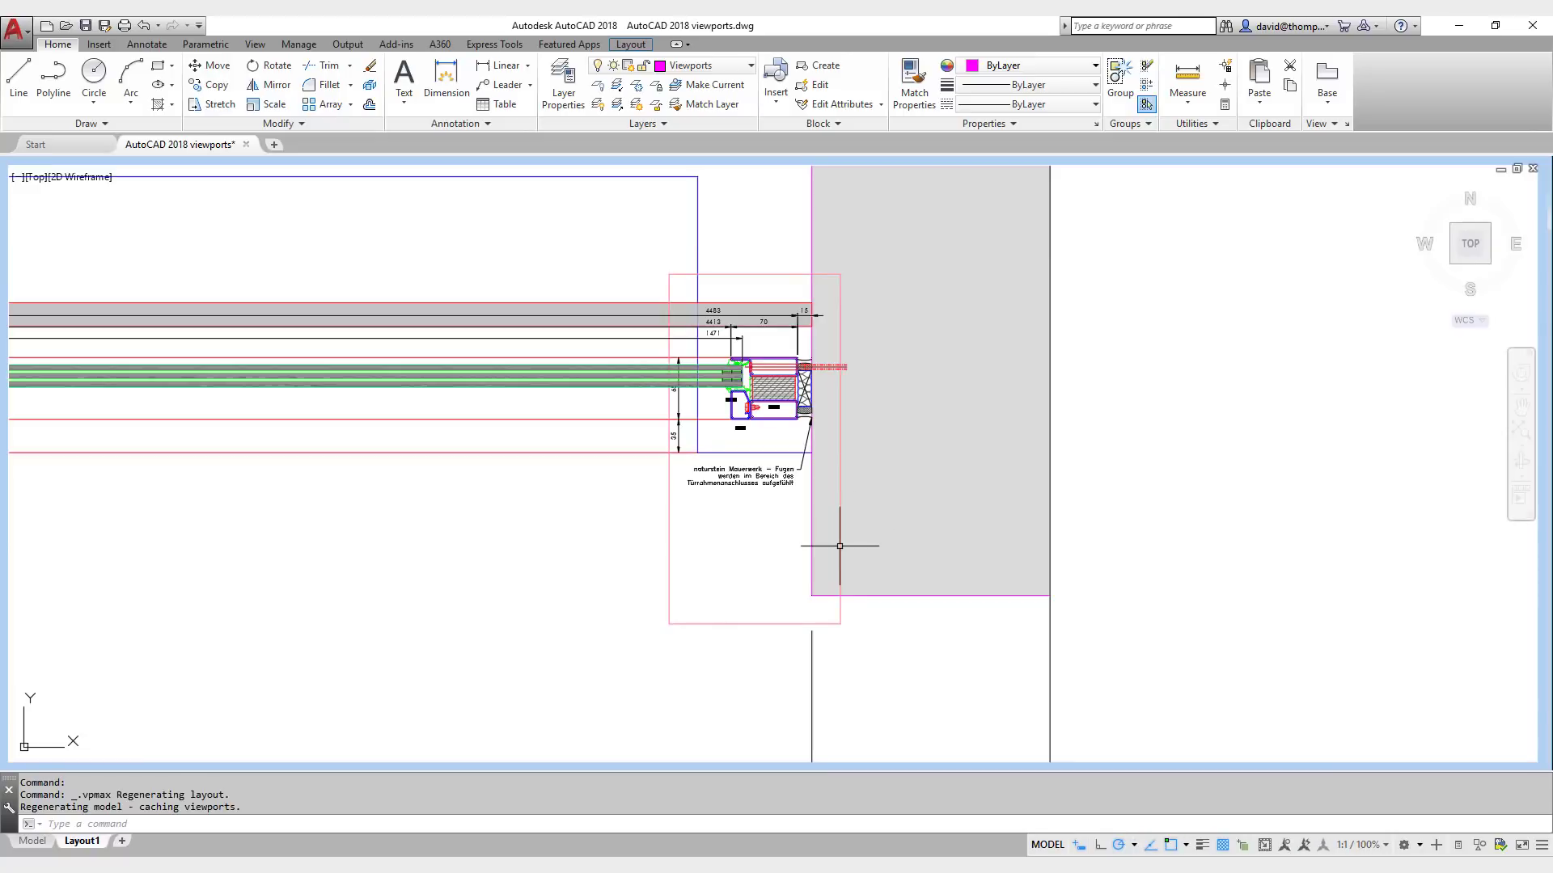
Step: Freeze the Bestand_Bemassung and Text layers in the maximized viewport by picking the 4520 dimension and the POS. 4.1 label
scroll(927, 422, "down", 6)
scroll(1002, 394, "down", 4)
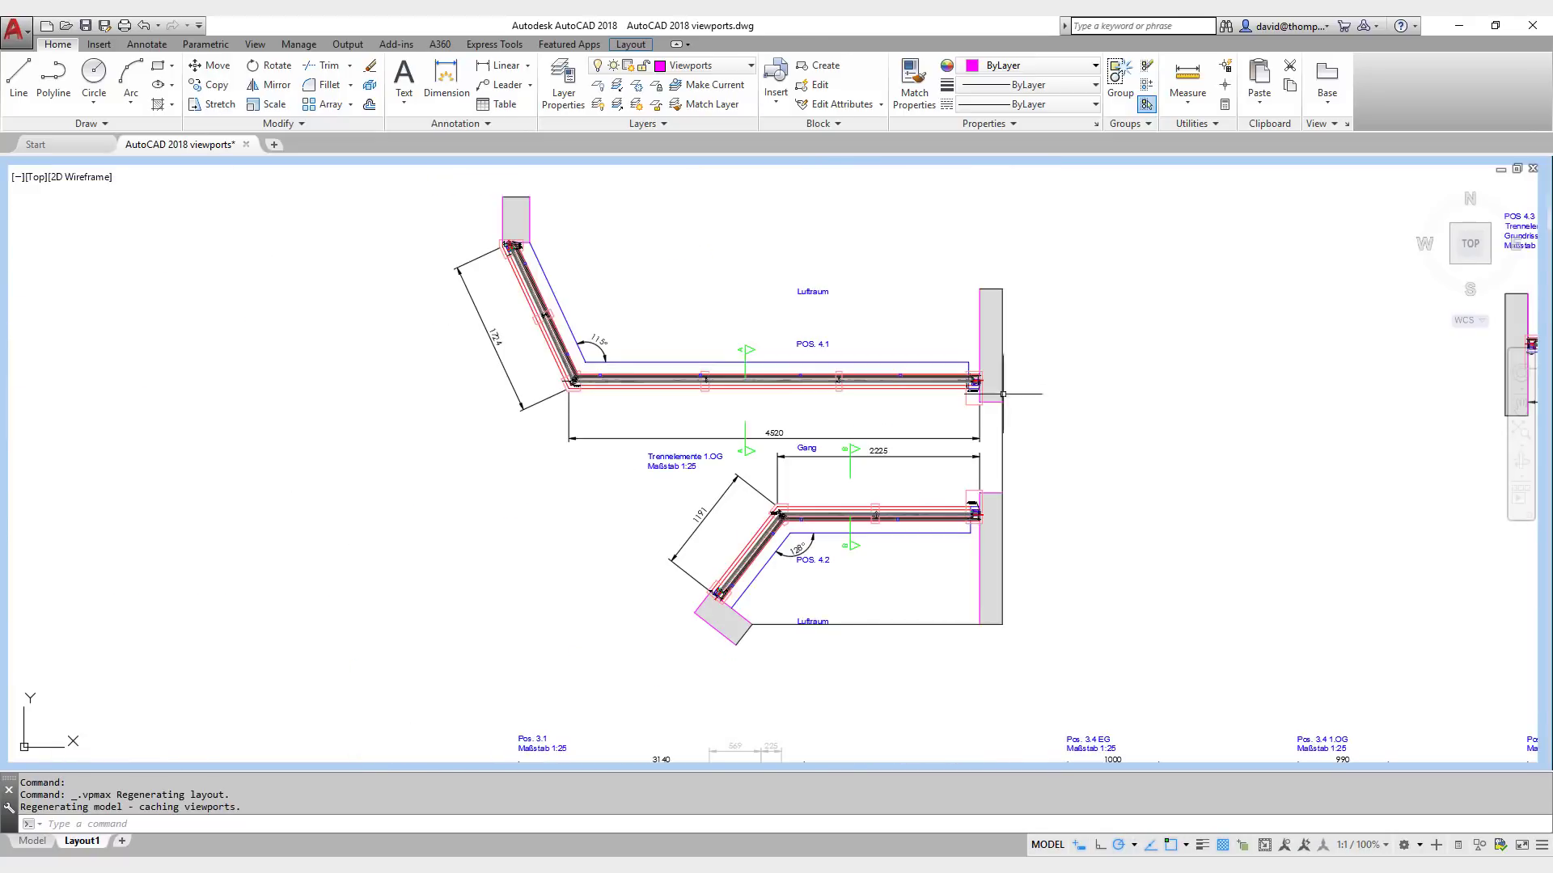
scroll(848, 296, "down", 4)
scroll(1195, 361, "up", 5)
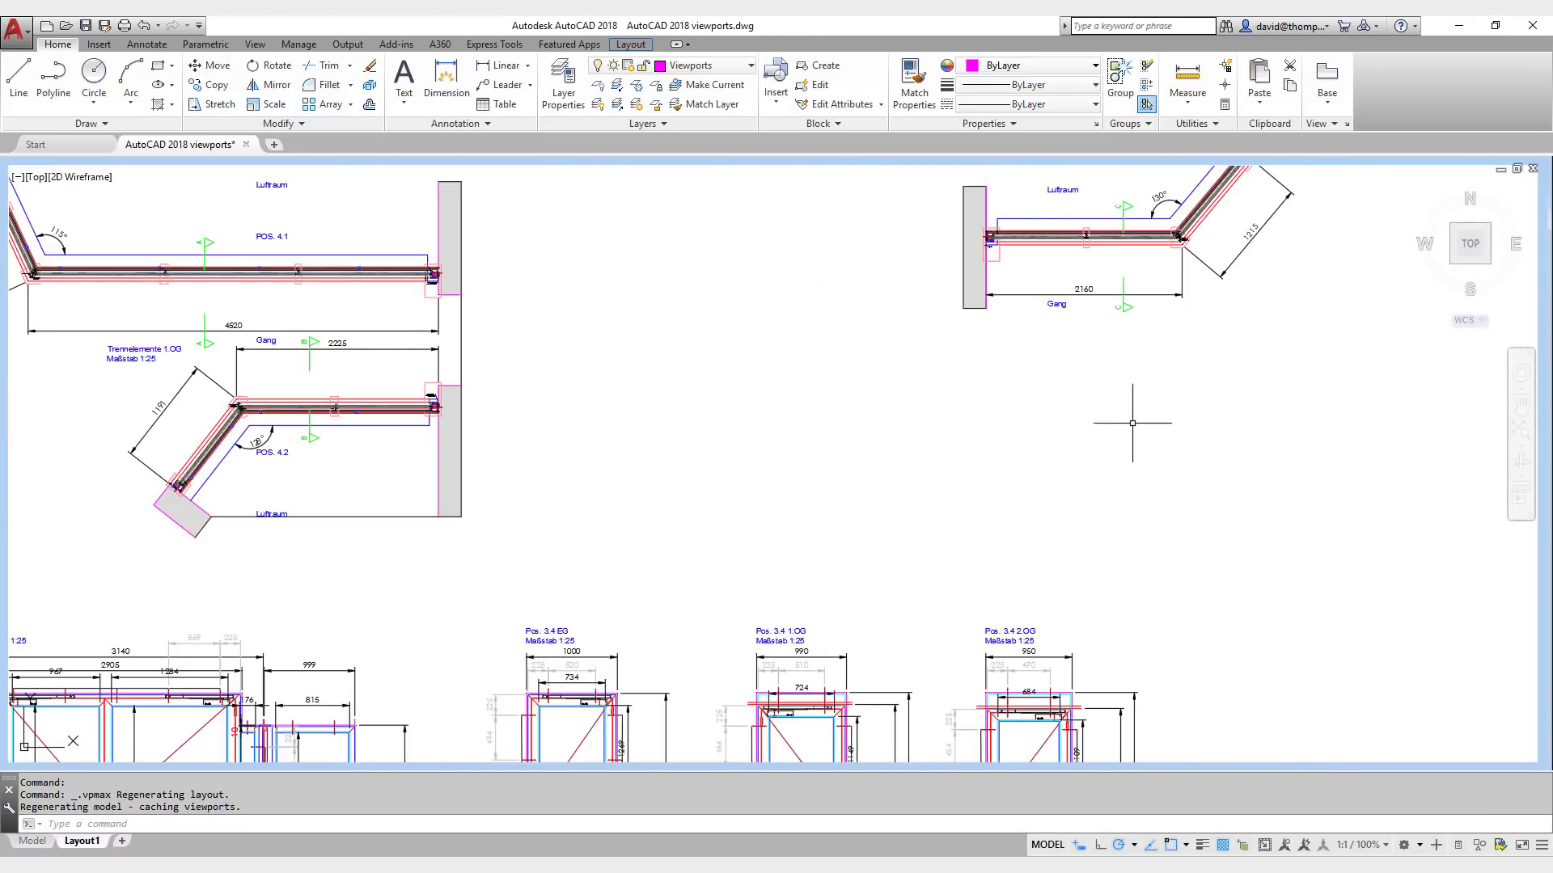
scroll(891, 371, "down", 4)
scroll(749, 243, "up", 7)
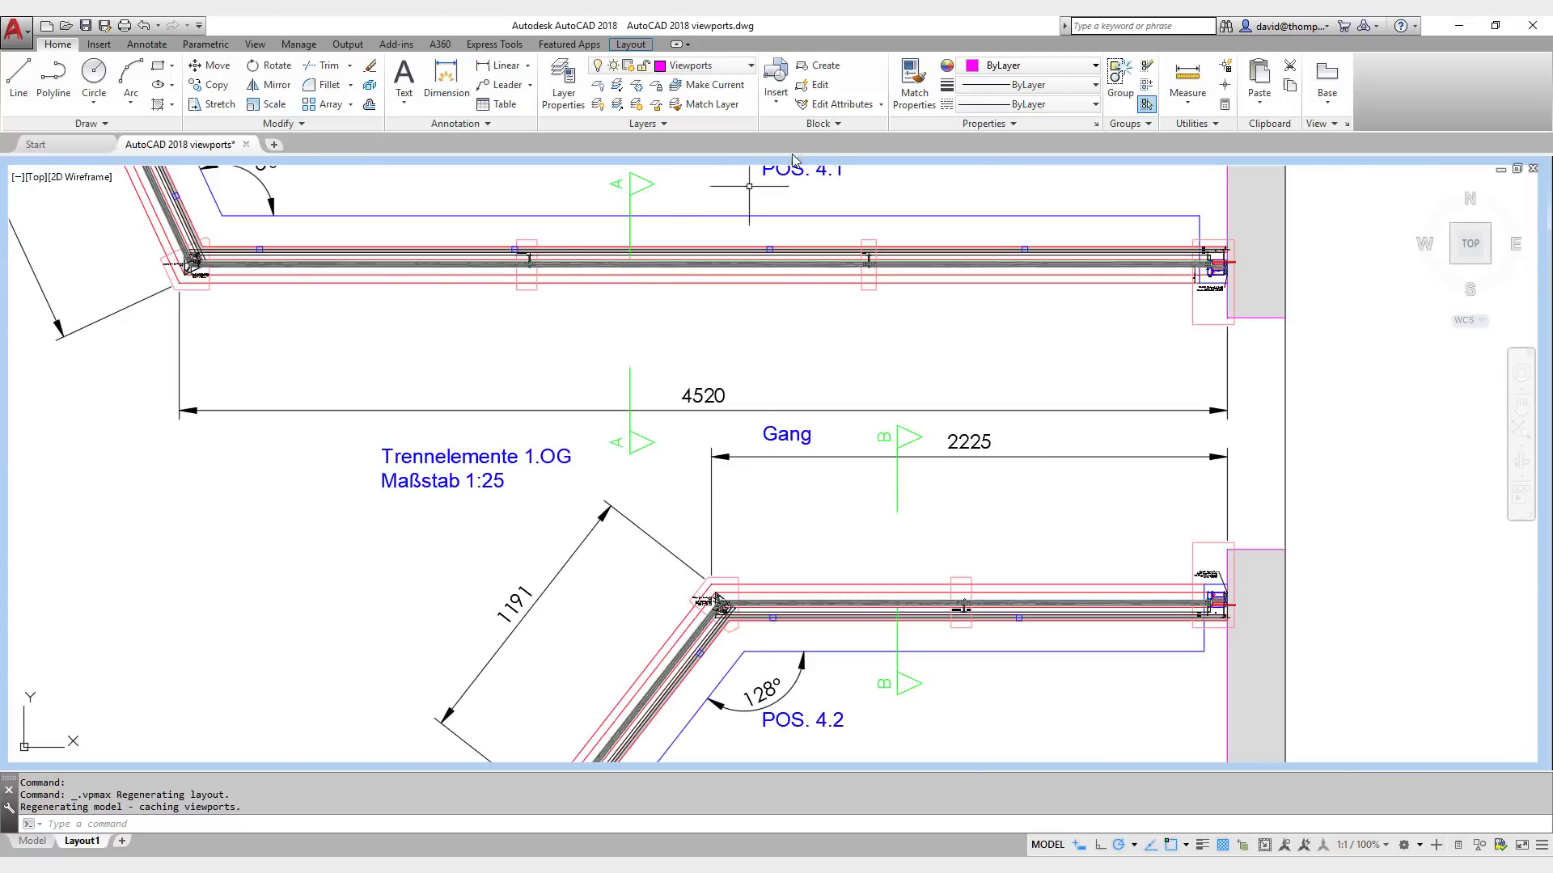
left_click(636, 85)
left_click(698, 396)
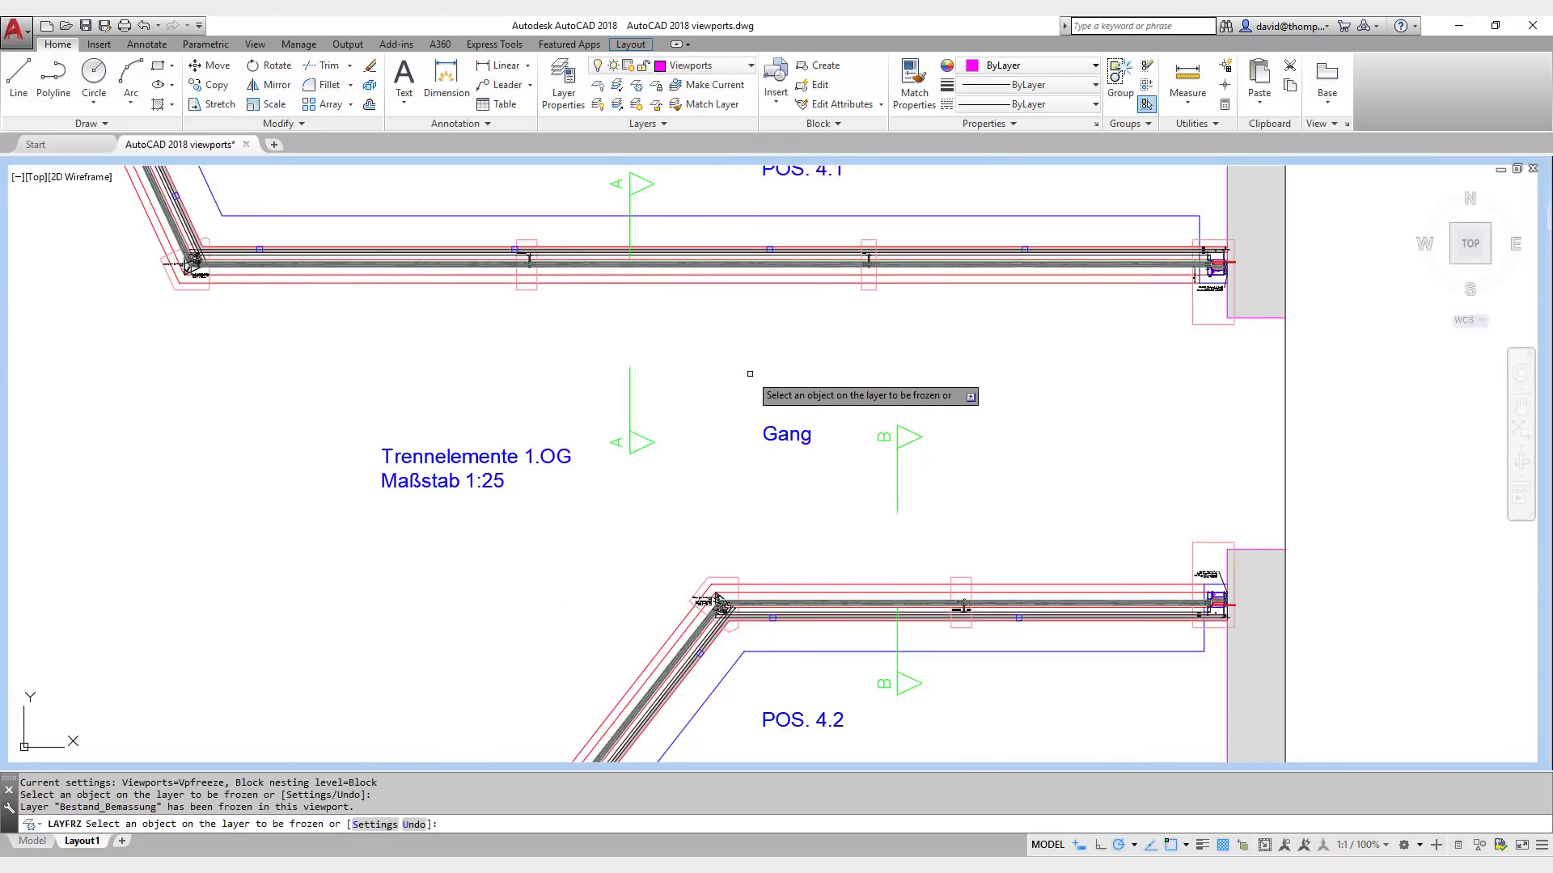
scroll(772, 377, "down", 2)
left_click(793, 249)
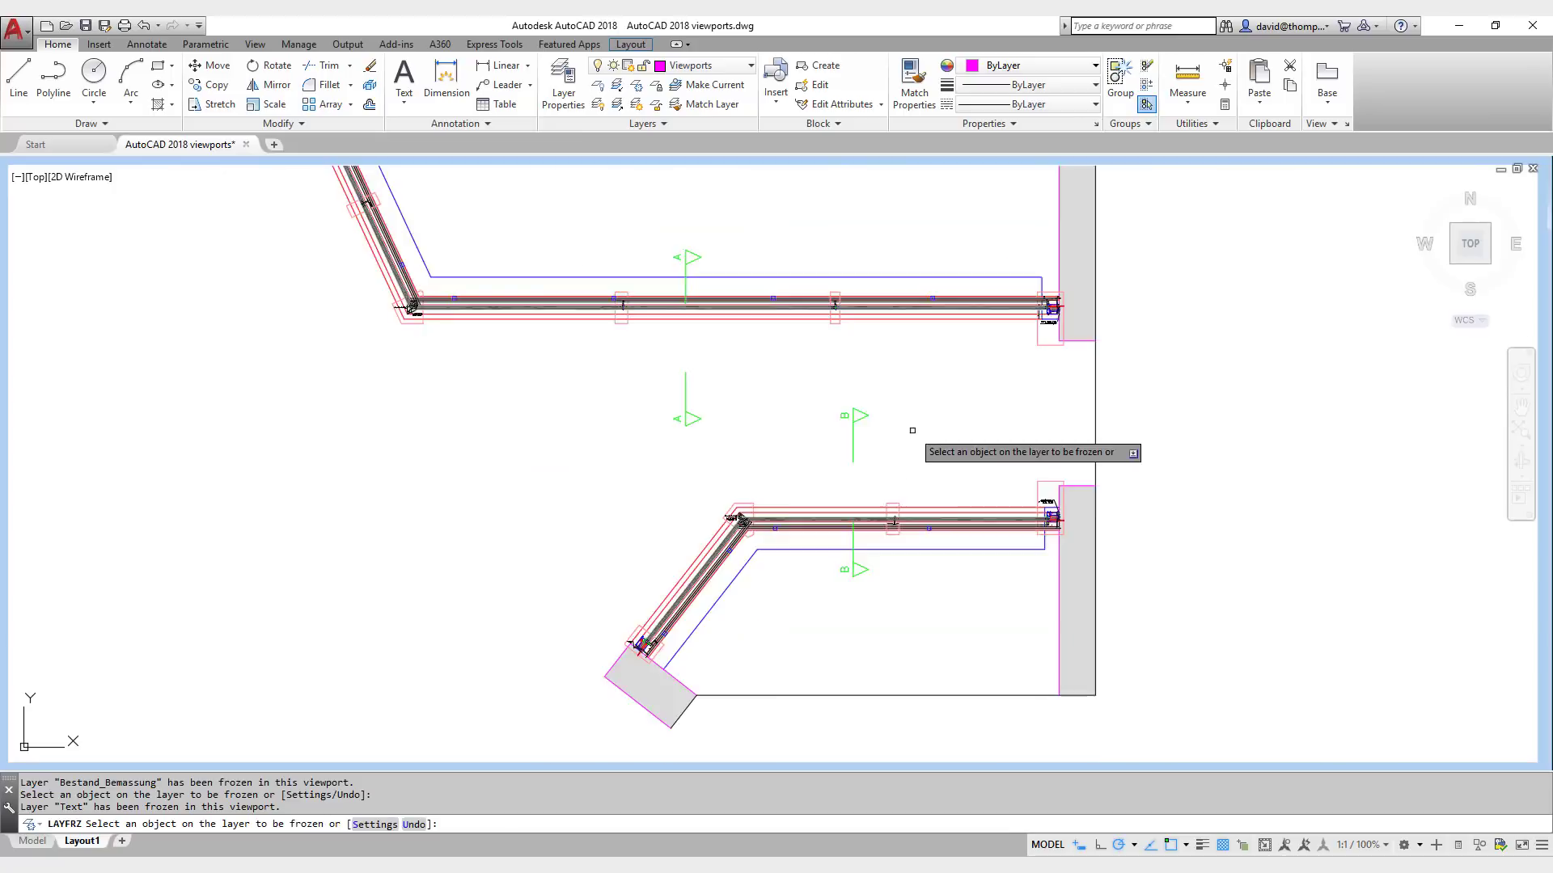
Step: End the layer freezing and minimize the maximized viewport to return to the sheet layout
scroll(818, 348, "down", 2)
scroll(796, 343, "up", 4)
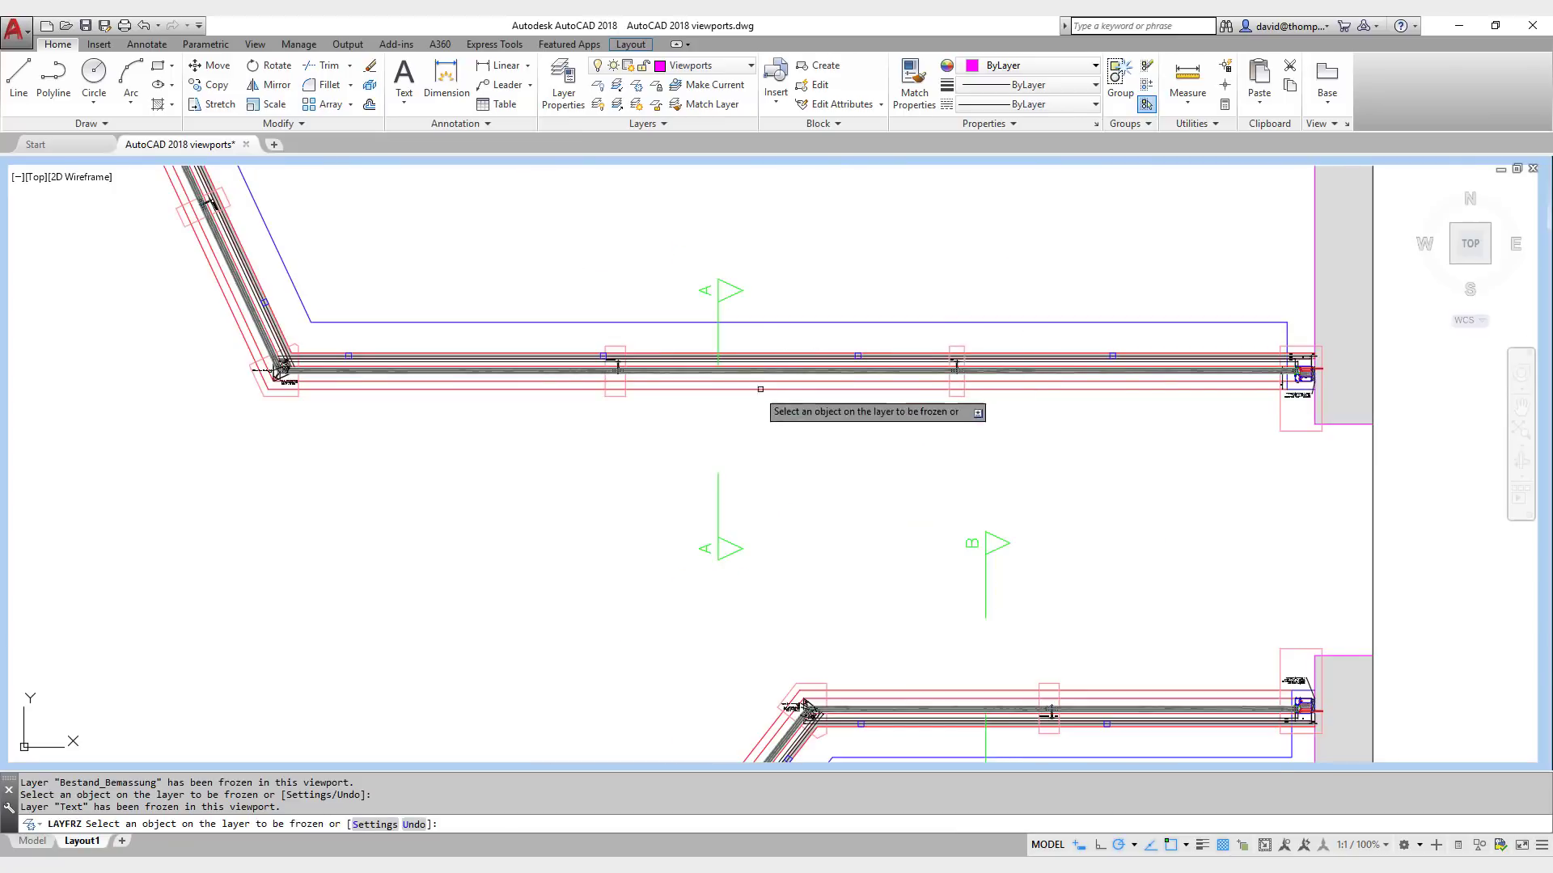
scroll(852, 421, "down", 2)
scroll(852, 421, "down", 2)
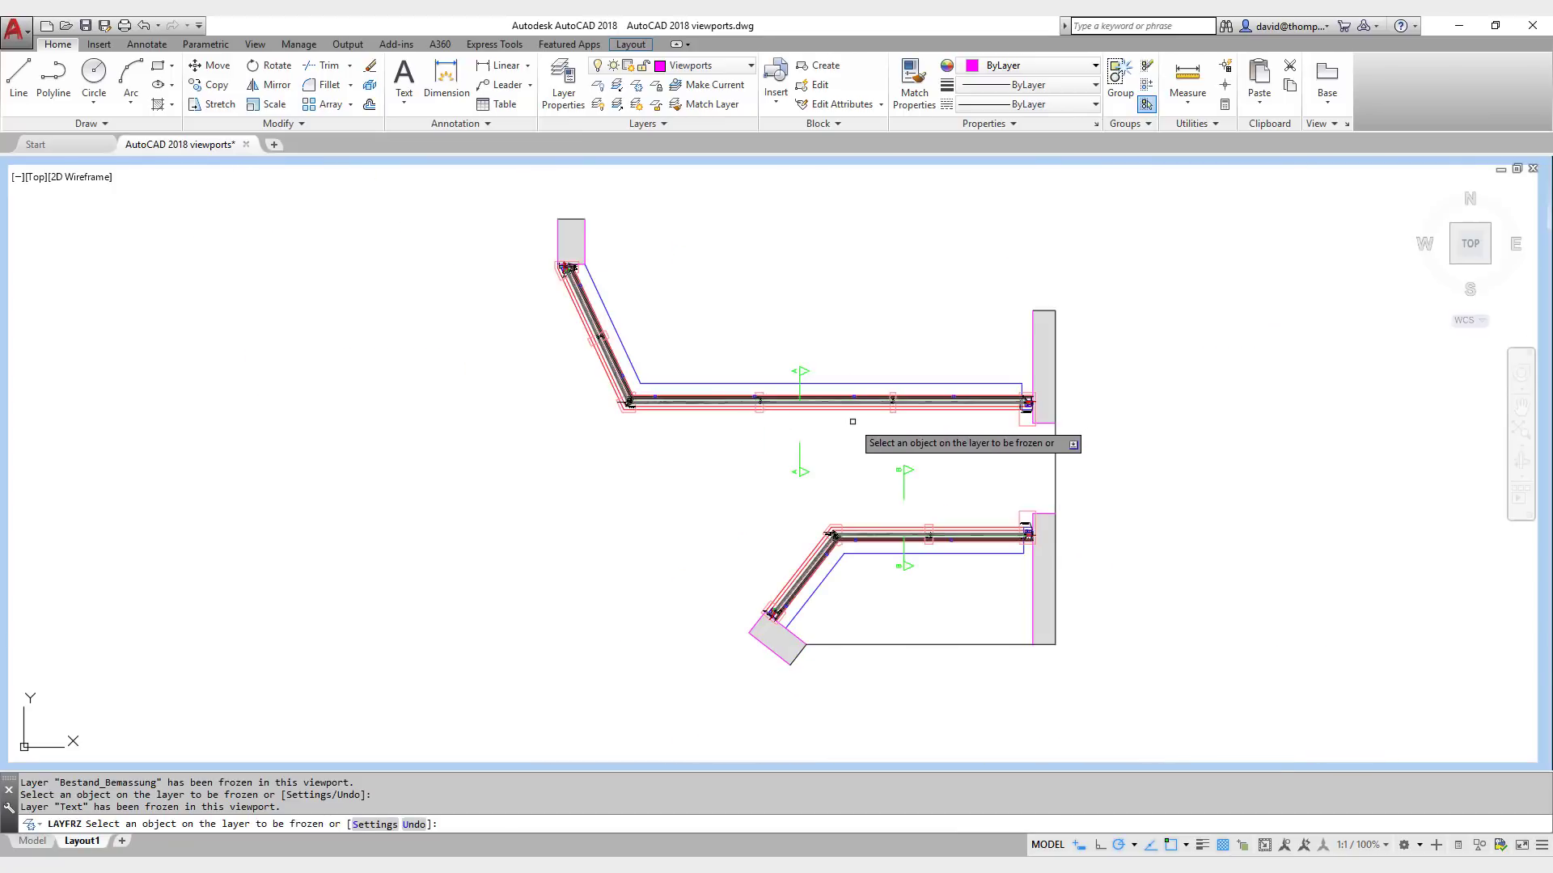
key("Escape")
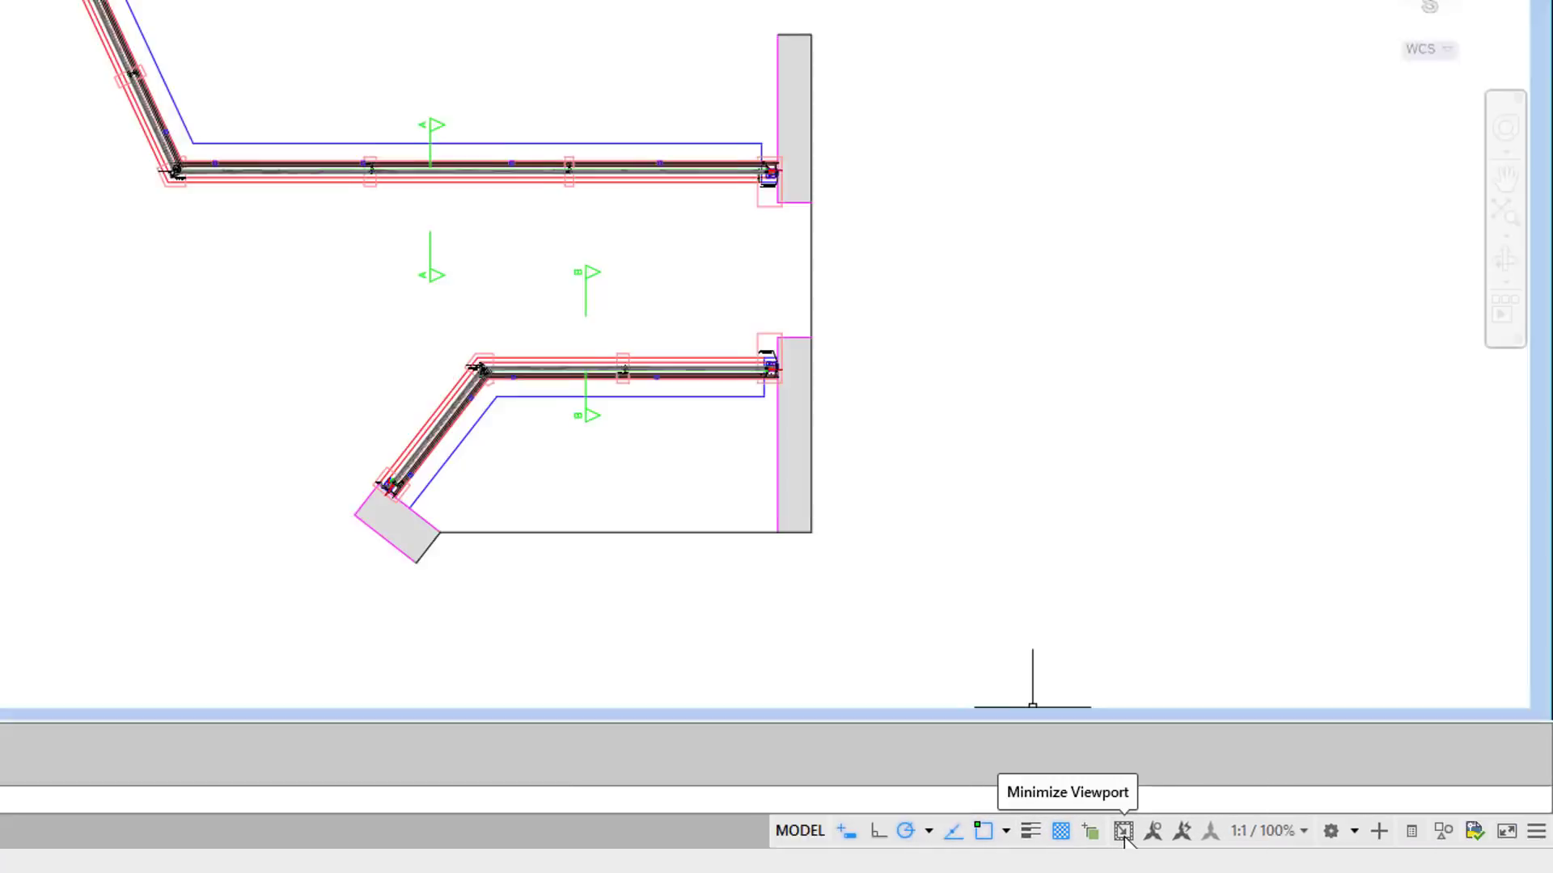
left_click(1123, 833)
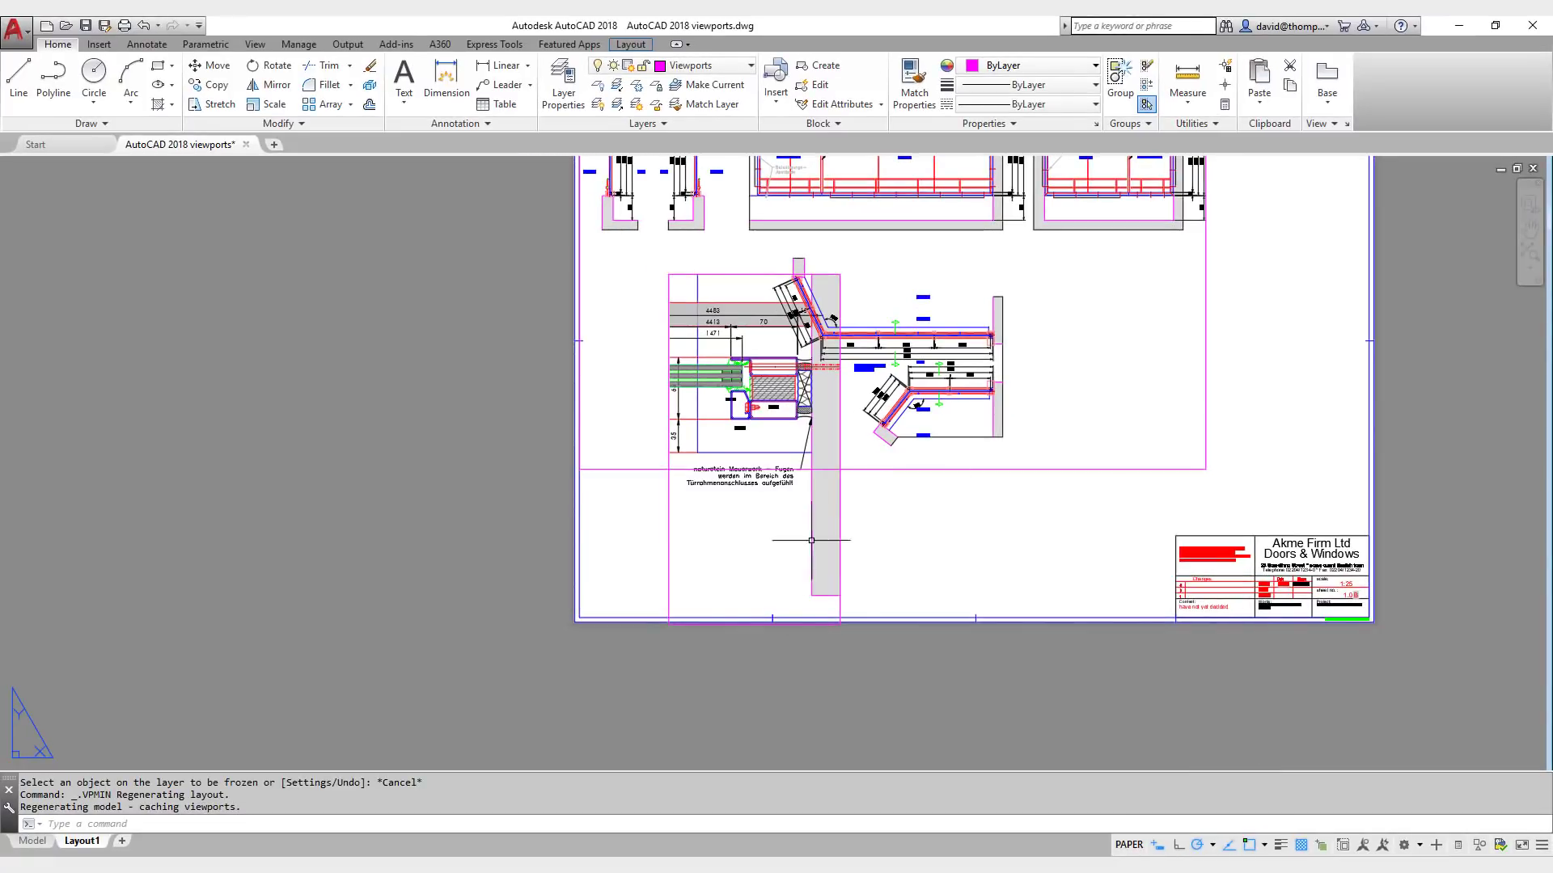
Step: Set the wall connection detail viewport's scale to 1:2 using its scale grip
left_click(747, 499)
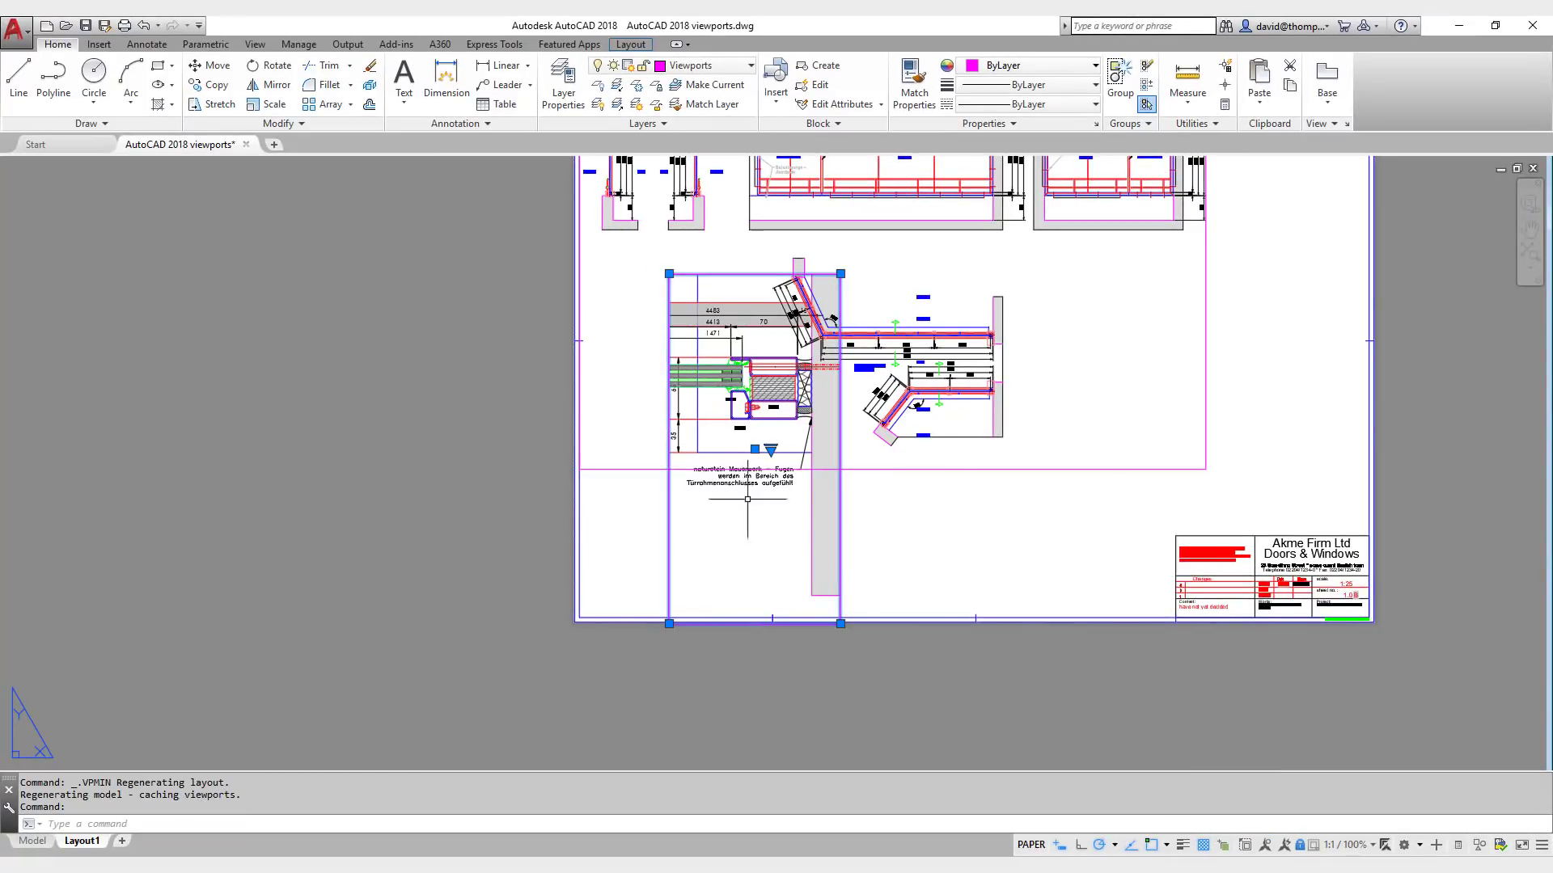
left_click(770, 449)
left_click(778, 476)
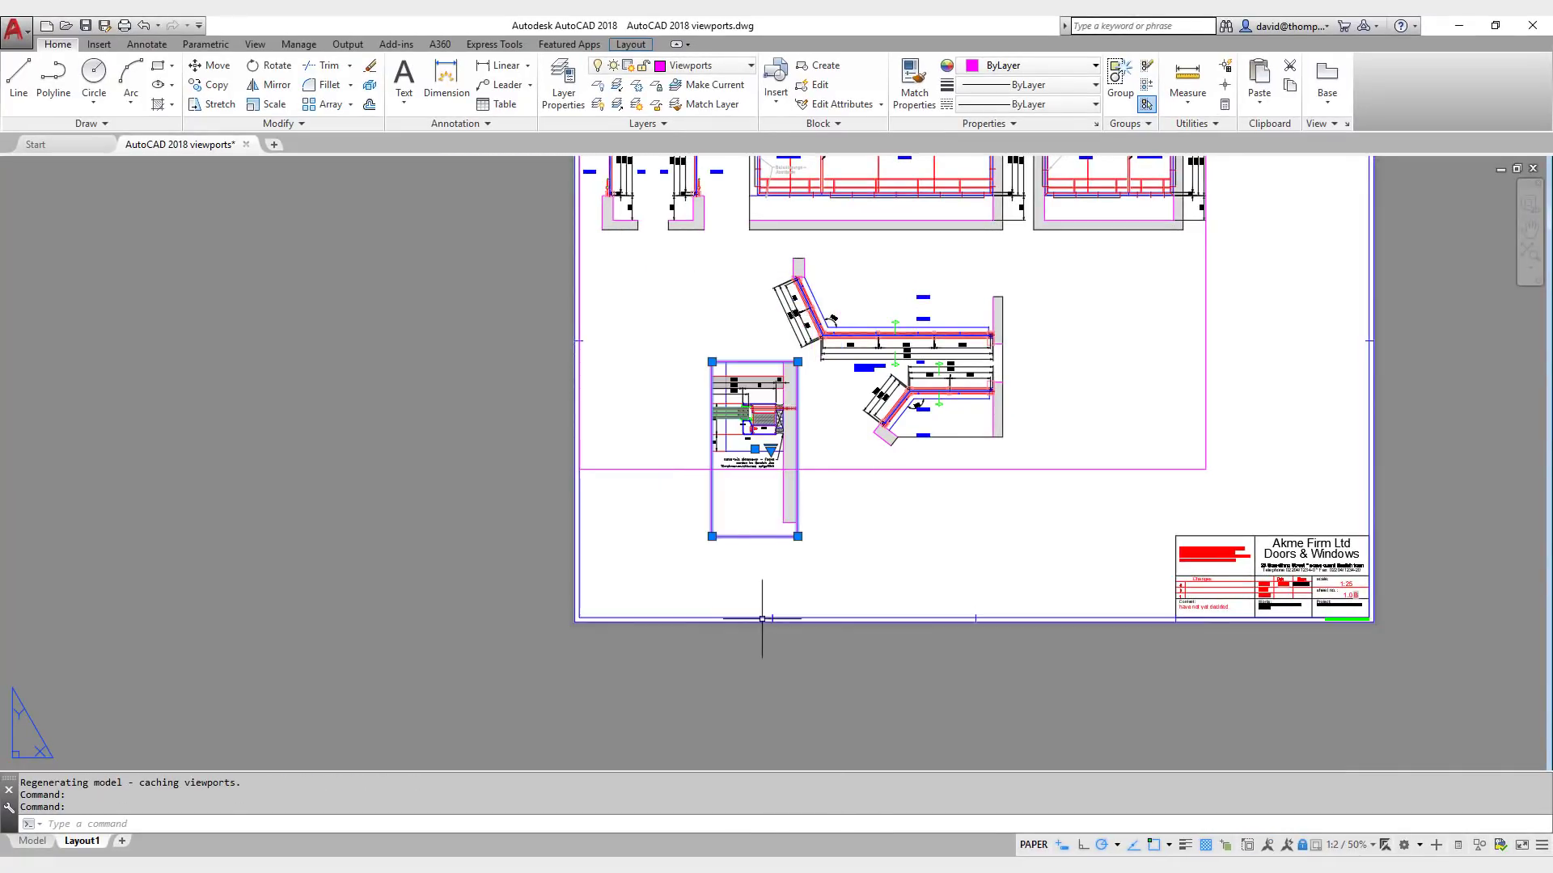
scroll(799, 412, "up", 4)
scroll(728, 473, "down", 4)
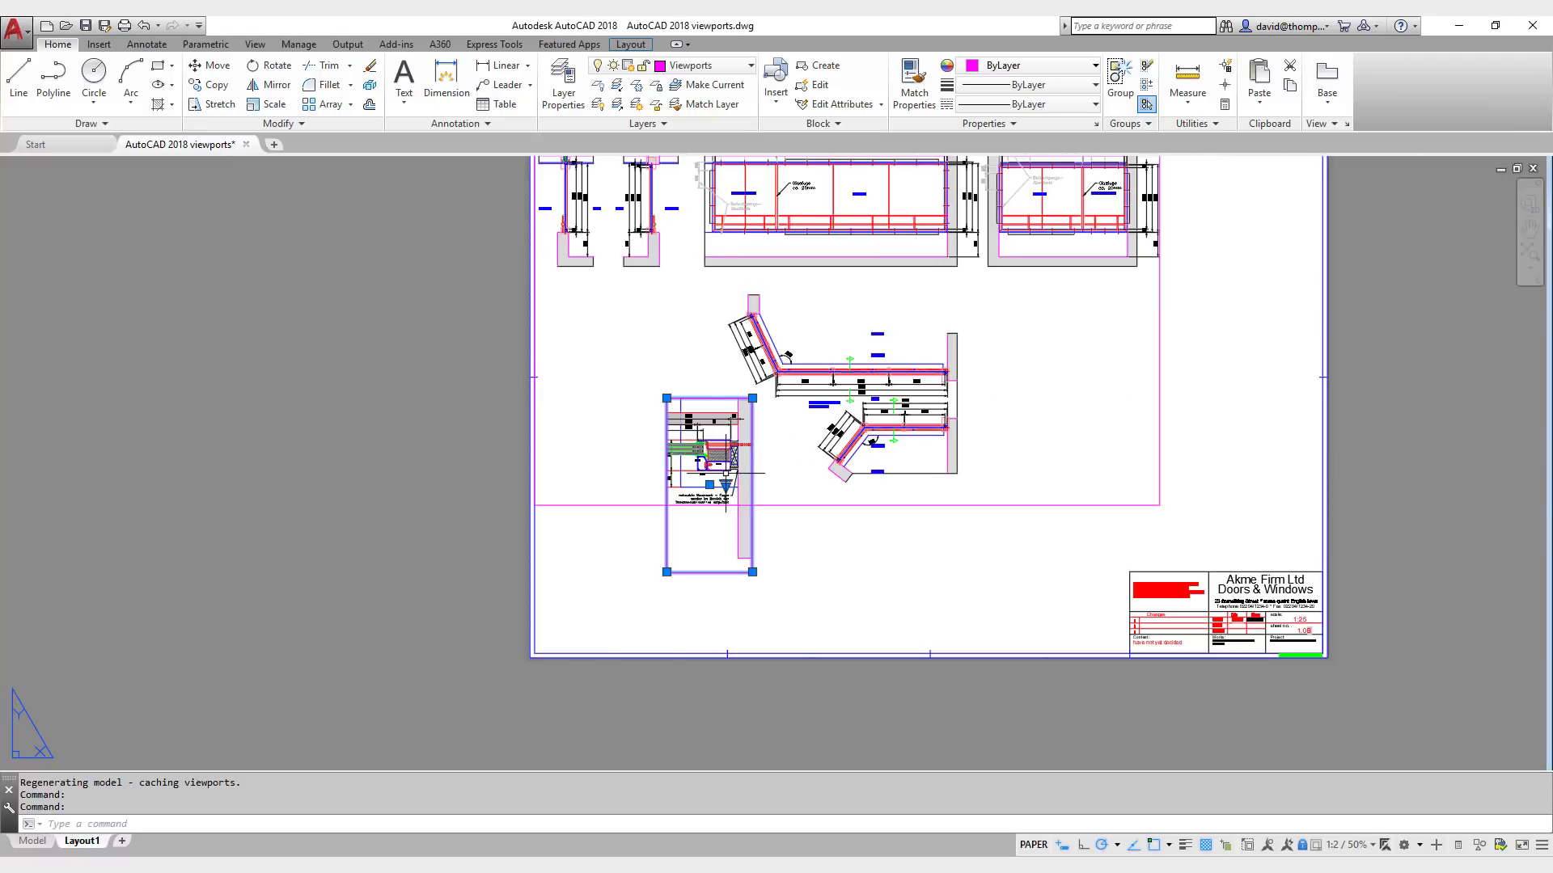
Step: Move the detail viewport by its lower right corner to the lower left corner of the title block
left_click(212, 67)
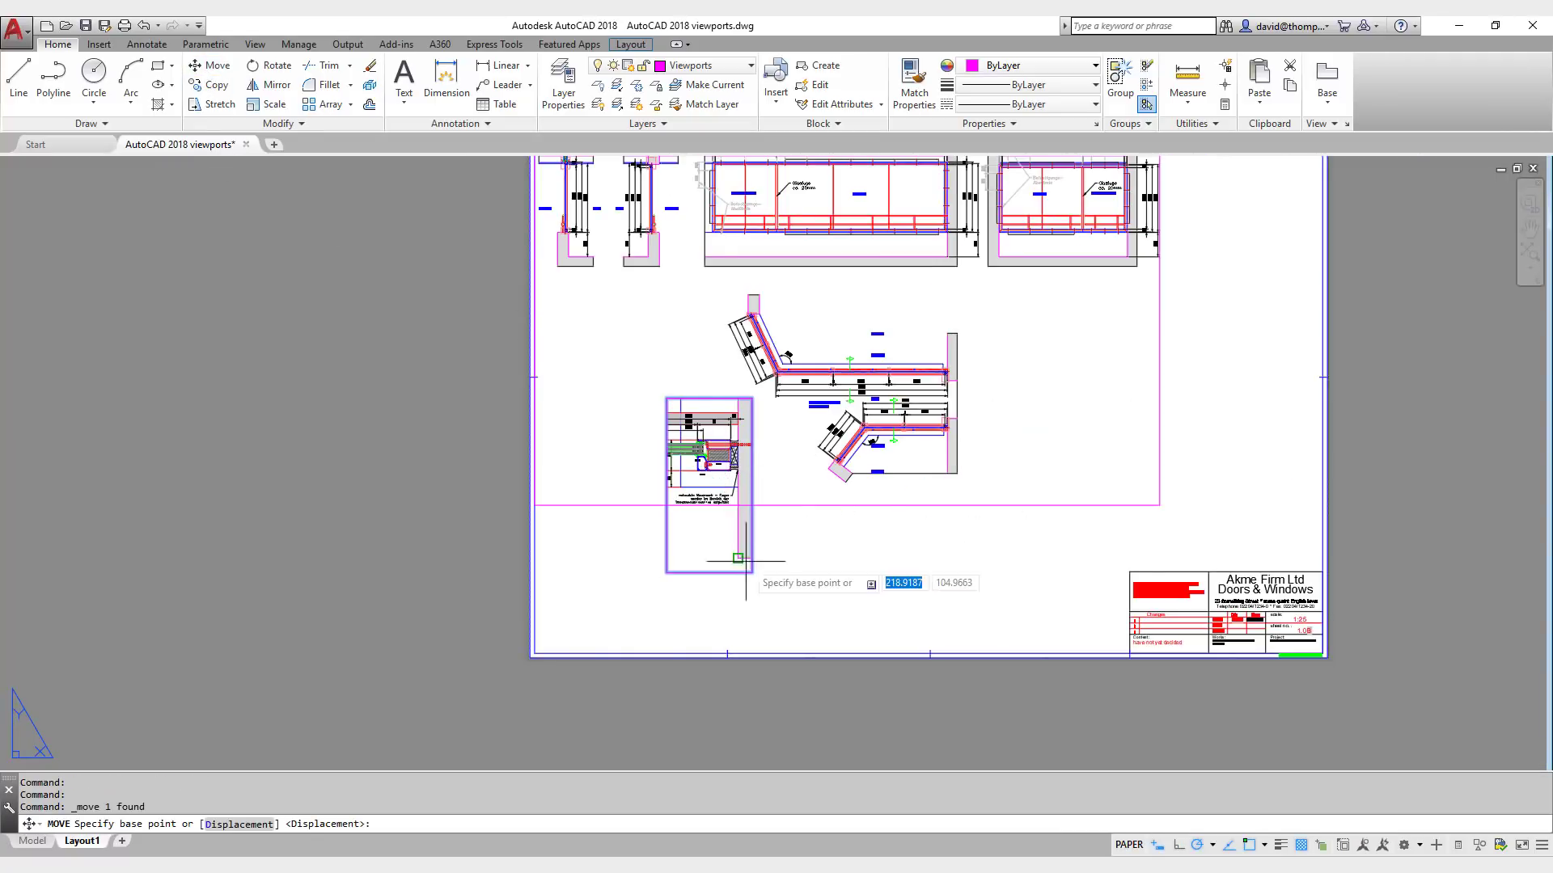
left_click(752, 572)
left_click(1130, 658)
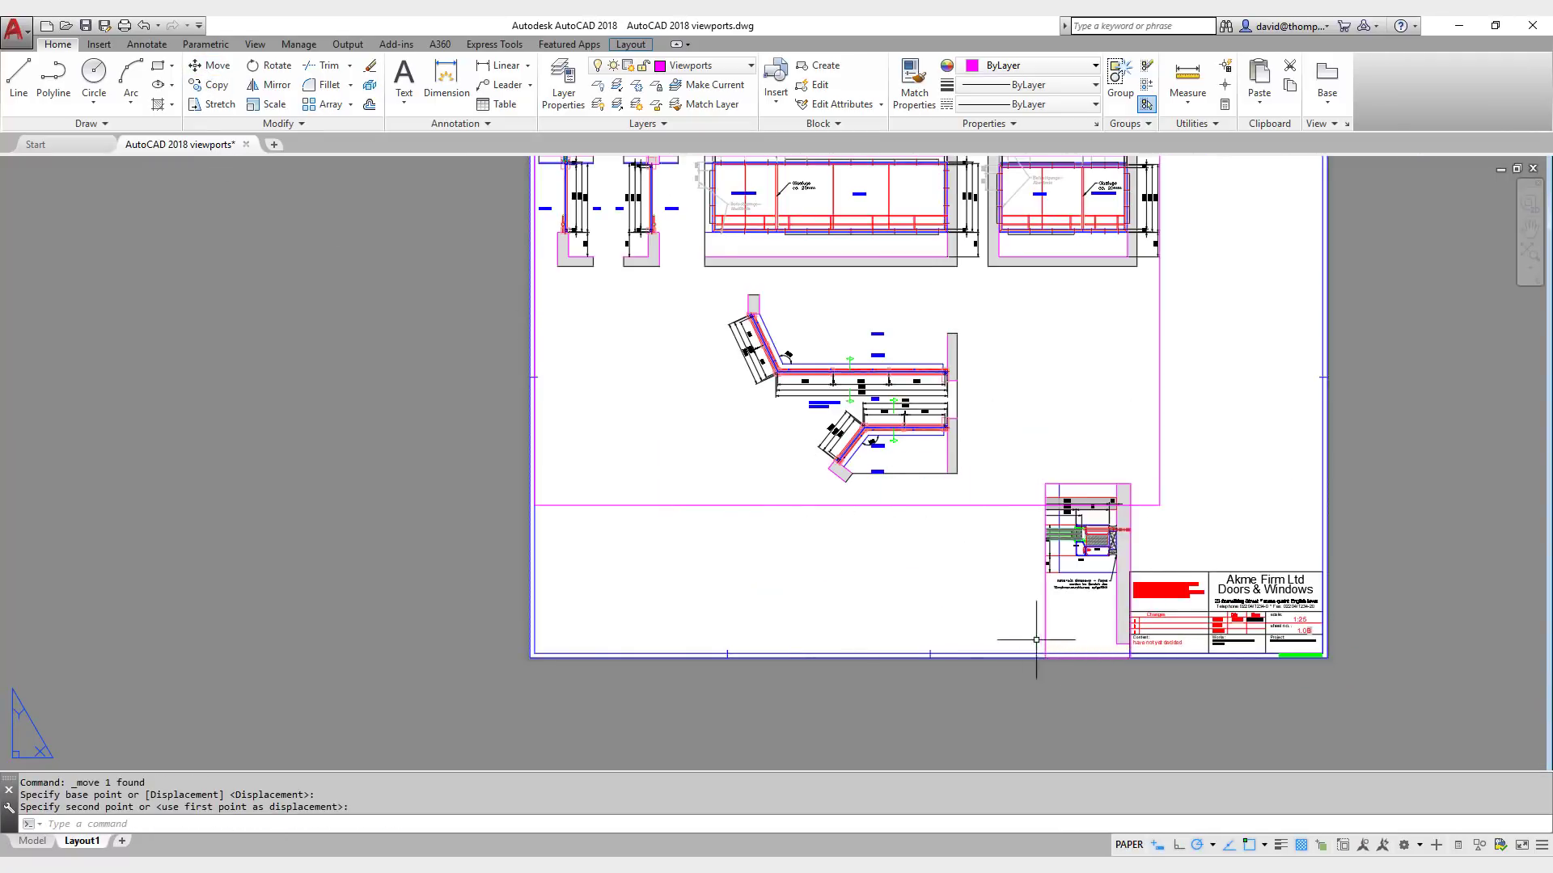
Step: Move the detail viewport 6 units to the left, away from the title block
left_click(213, 67)
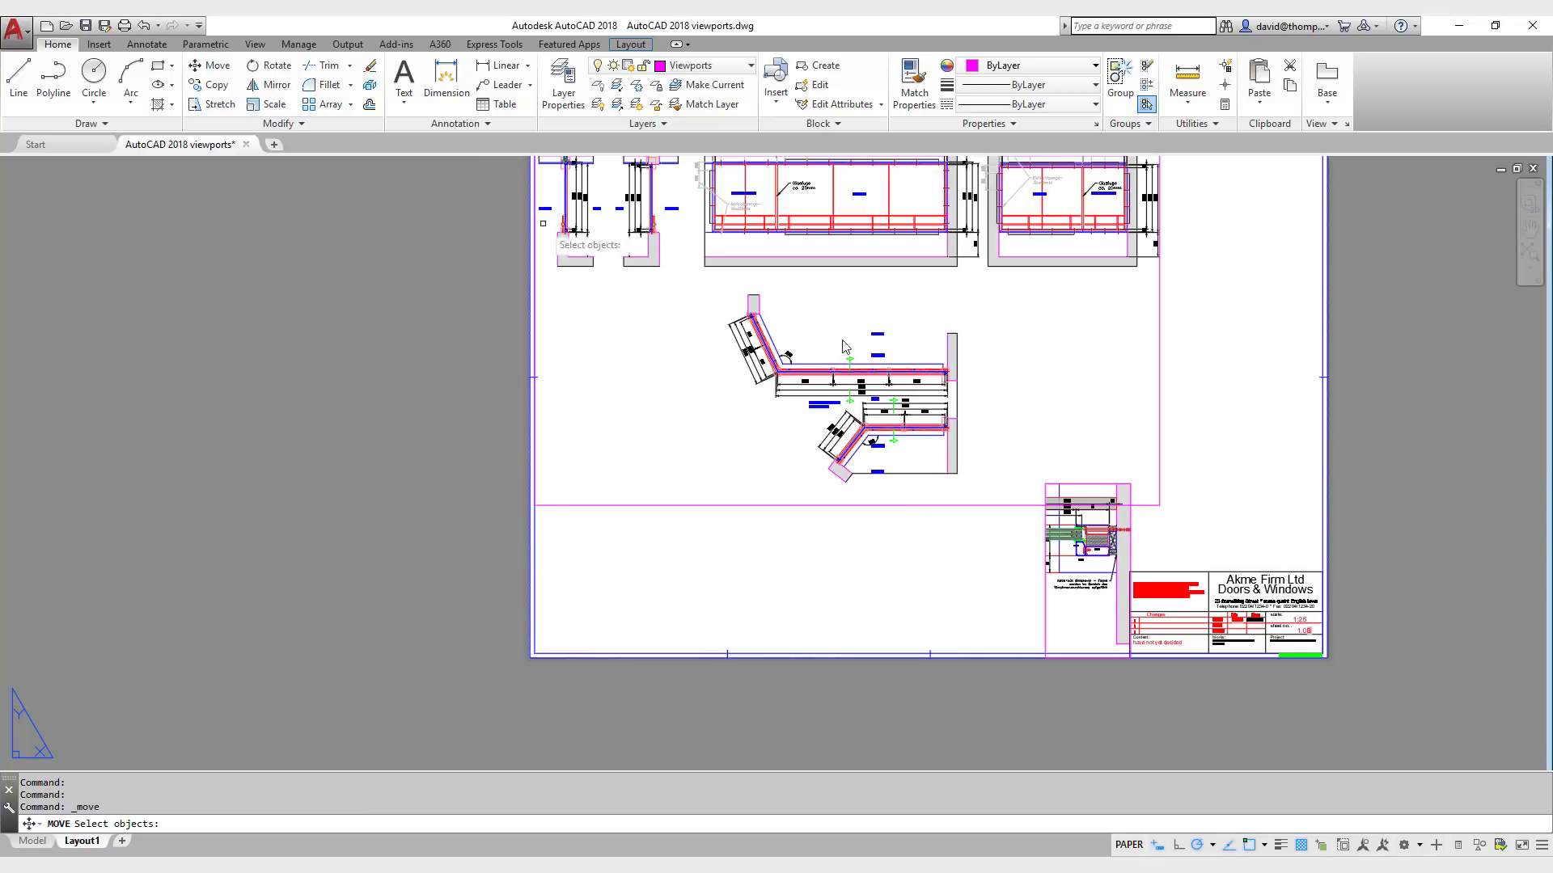
left_click(1045, 571)
key("Return")
left_click(1048, 526)
type("6")
key("Return")
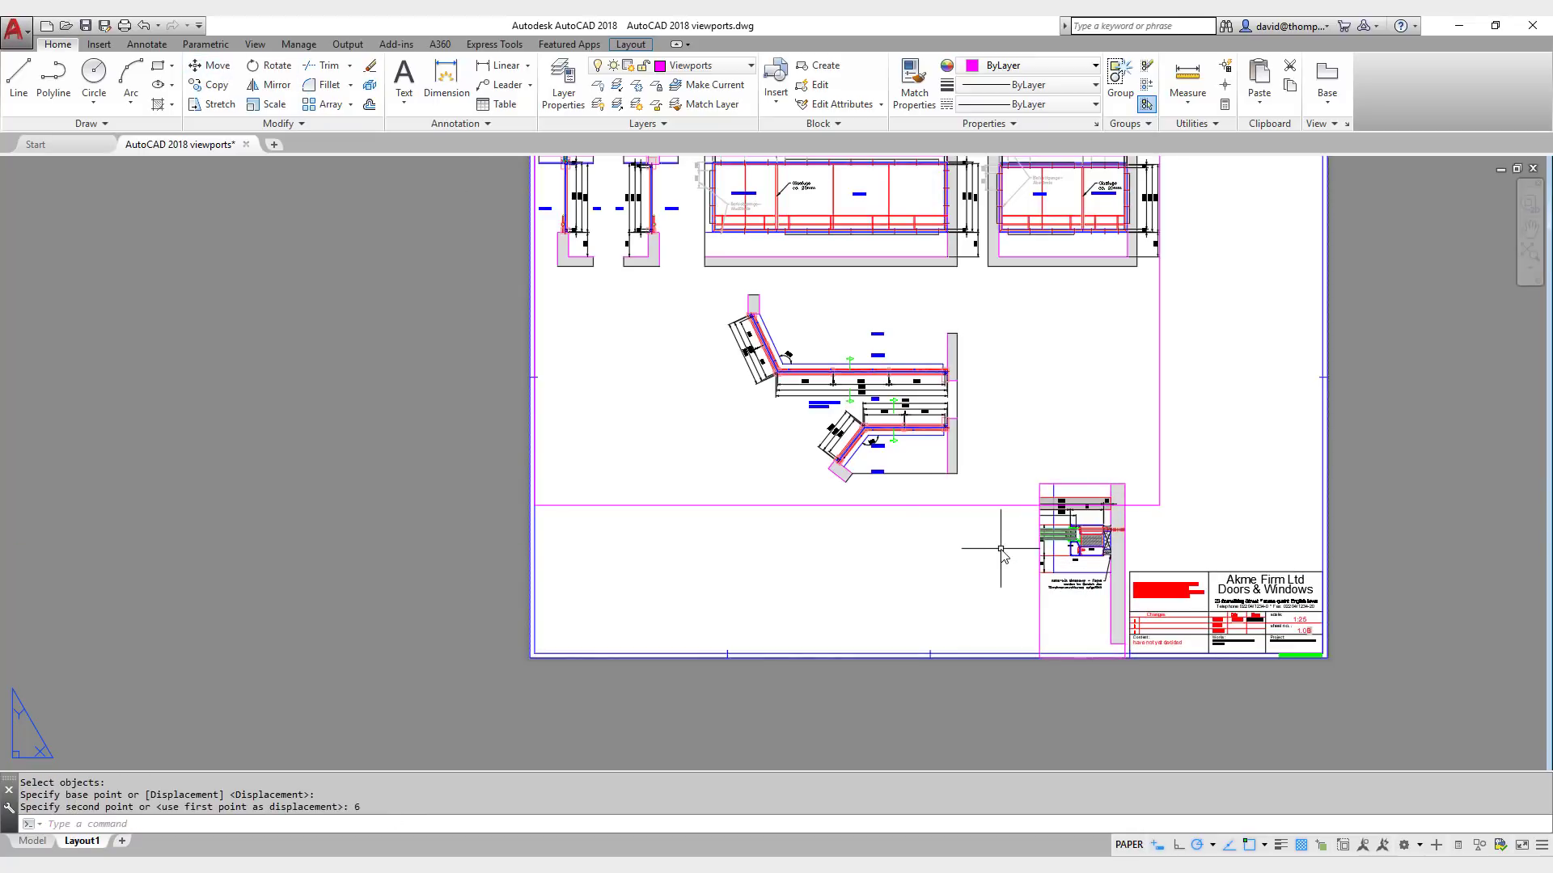
Step: Move the detail viewport slightly up so its lower edge sits on the sheet's inner border line
key("Return")
left_click(1041, 623)
key("Return")
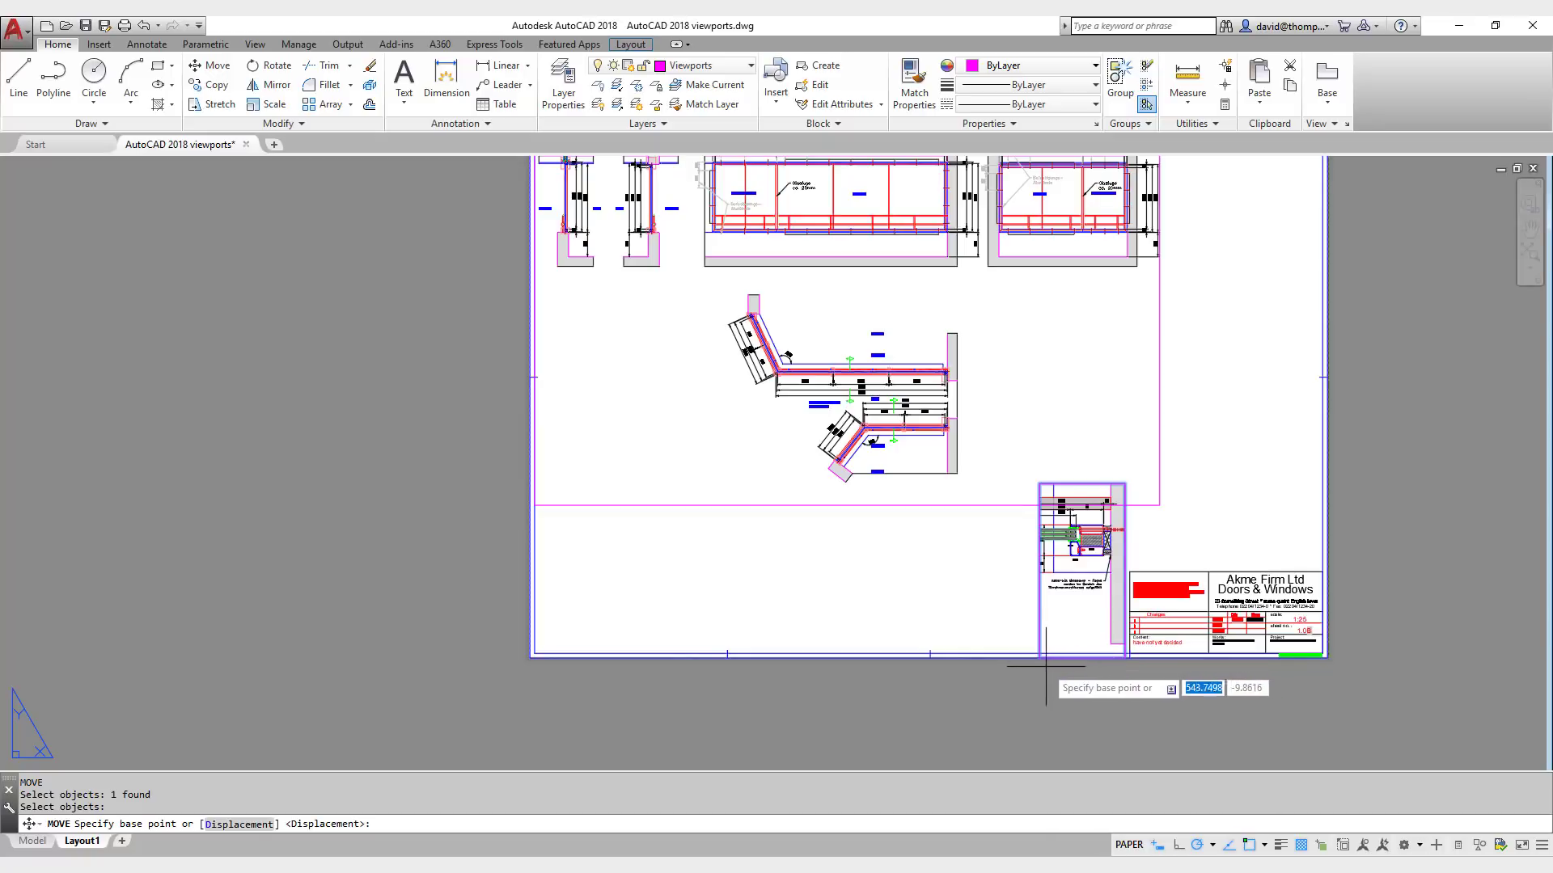
left_click(1039, 656)
left_click(1034, 653)
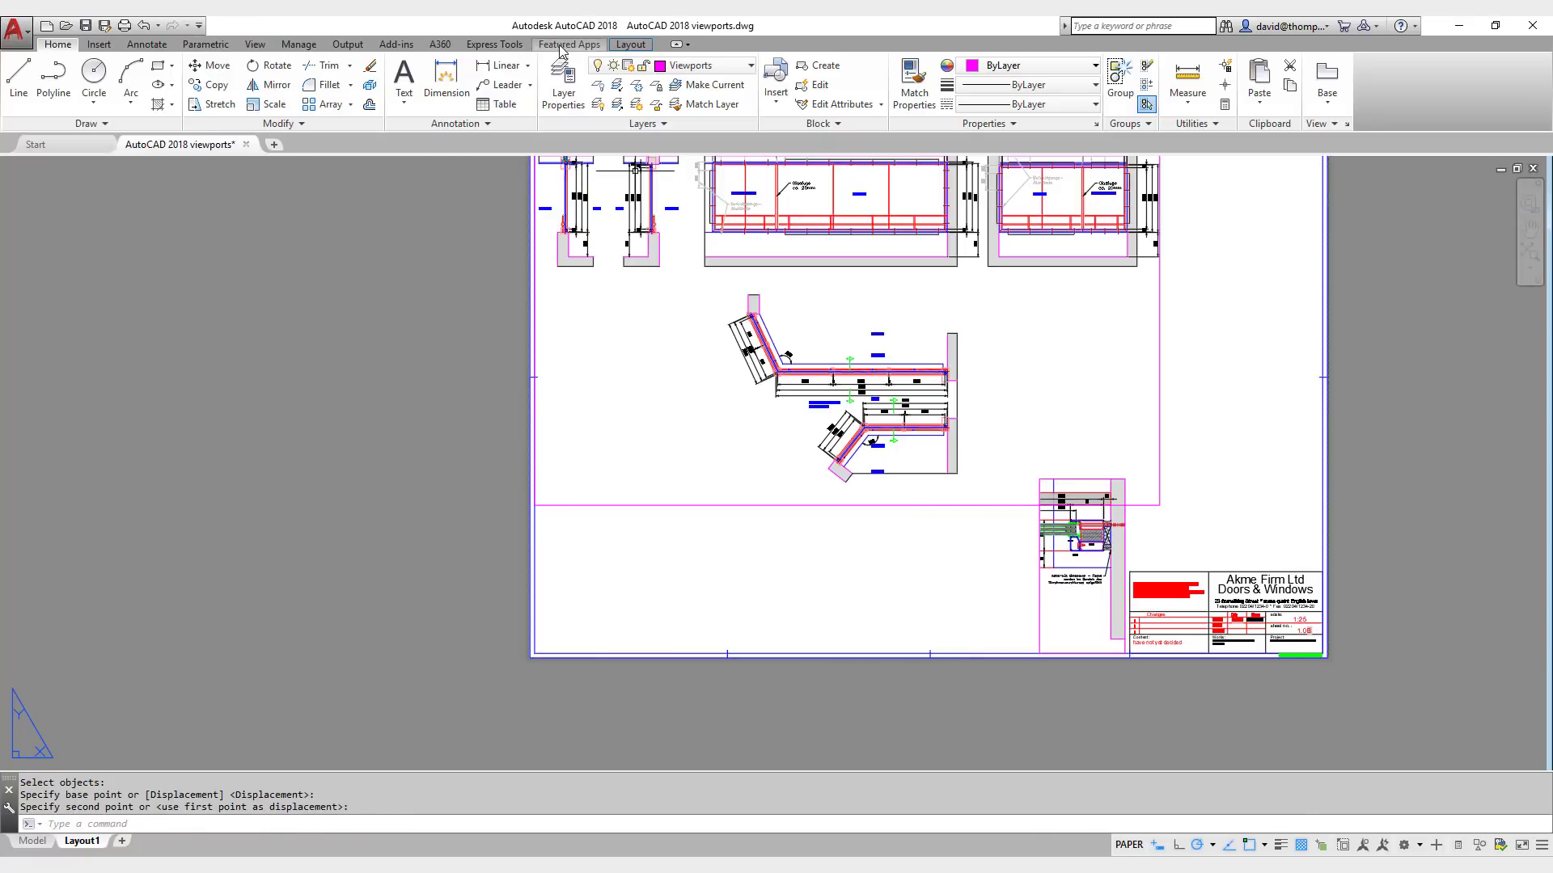
Step: Create a tall rectangular viewport in the empty area left of the POS. 4.1 and 4.2 plans
left_click(630, 44)
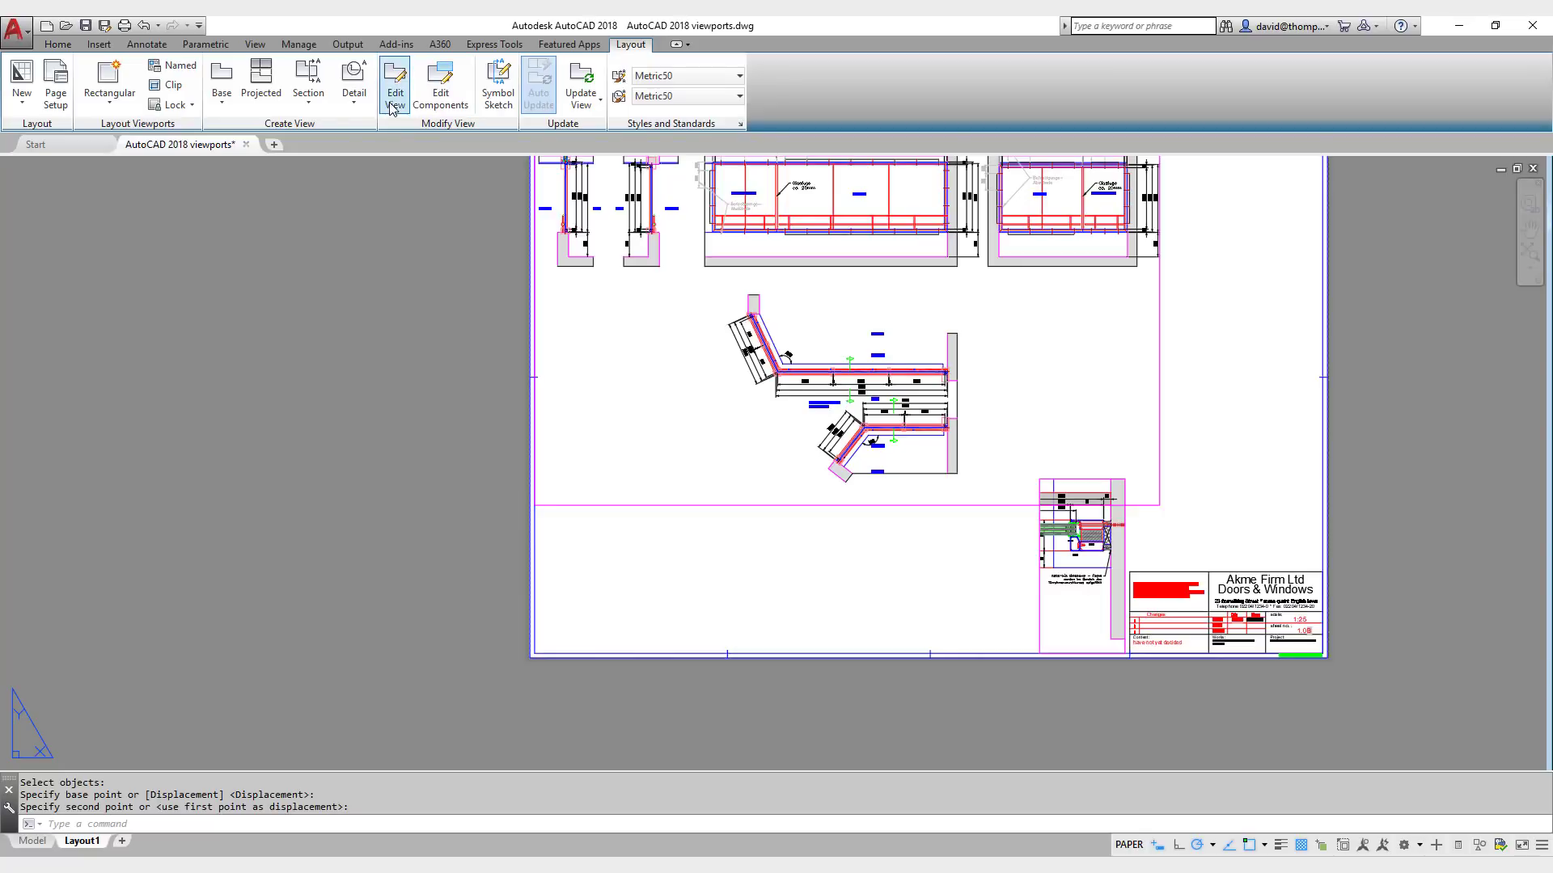
left_click(109, 71)
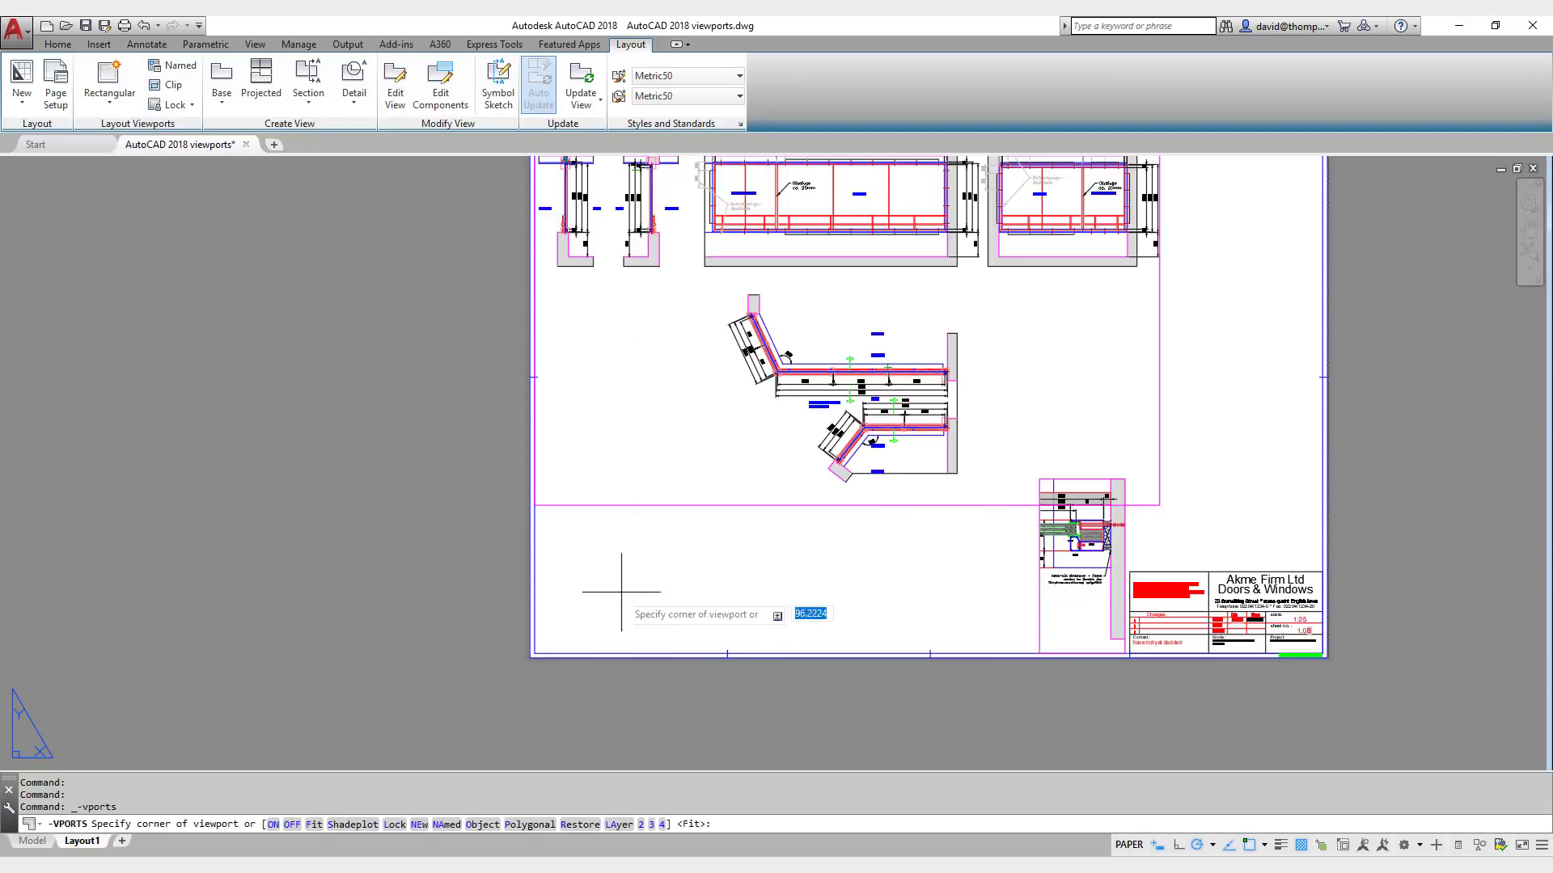
left_click(599, 327)
left_click(709, 596)
Step: Frame an intermediate post detail of POS. 4.1 inside the new viewport and set its scale to 1:2
left_click(683, 449)
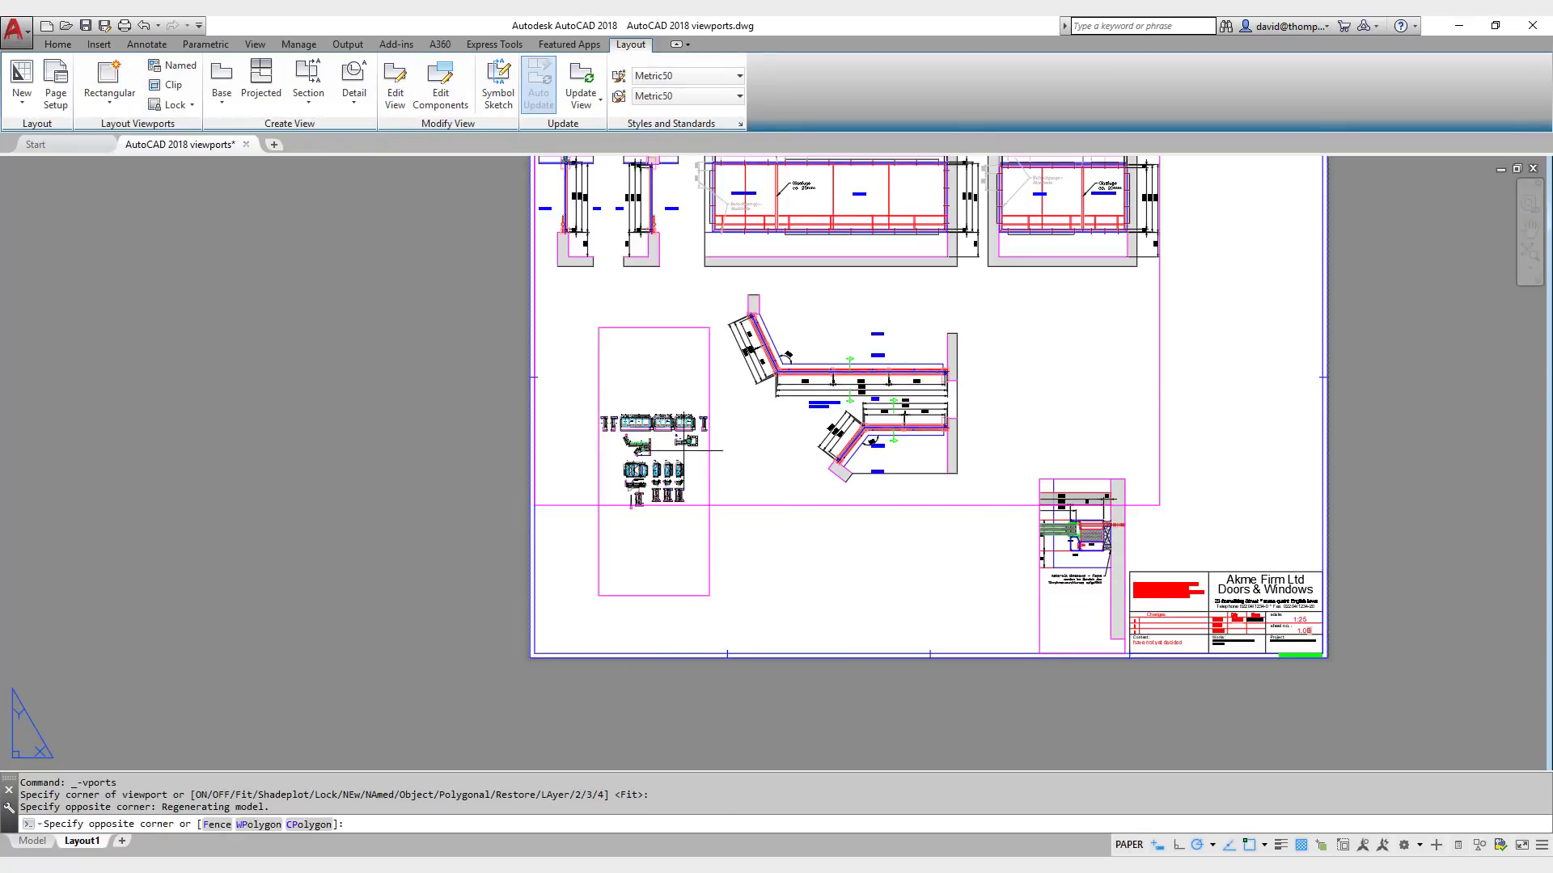
double_click(684, 449)
scroll(631, 428, "up", 5)
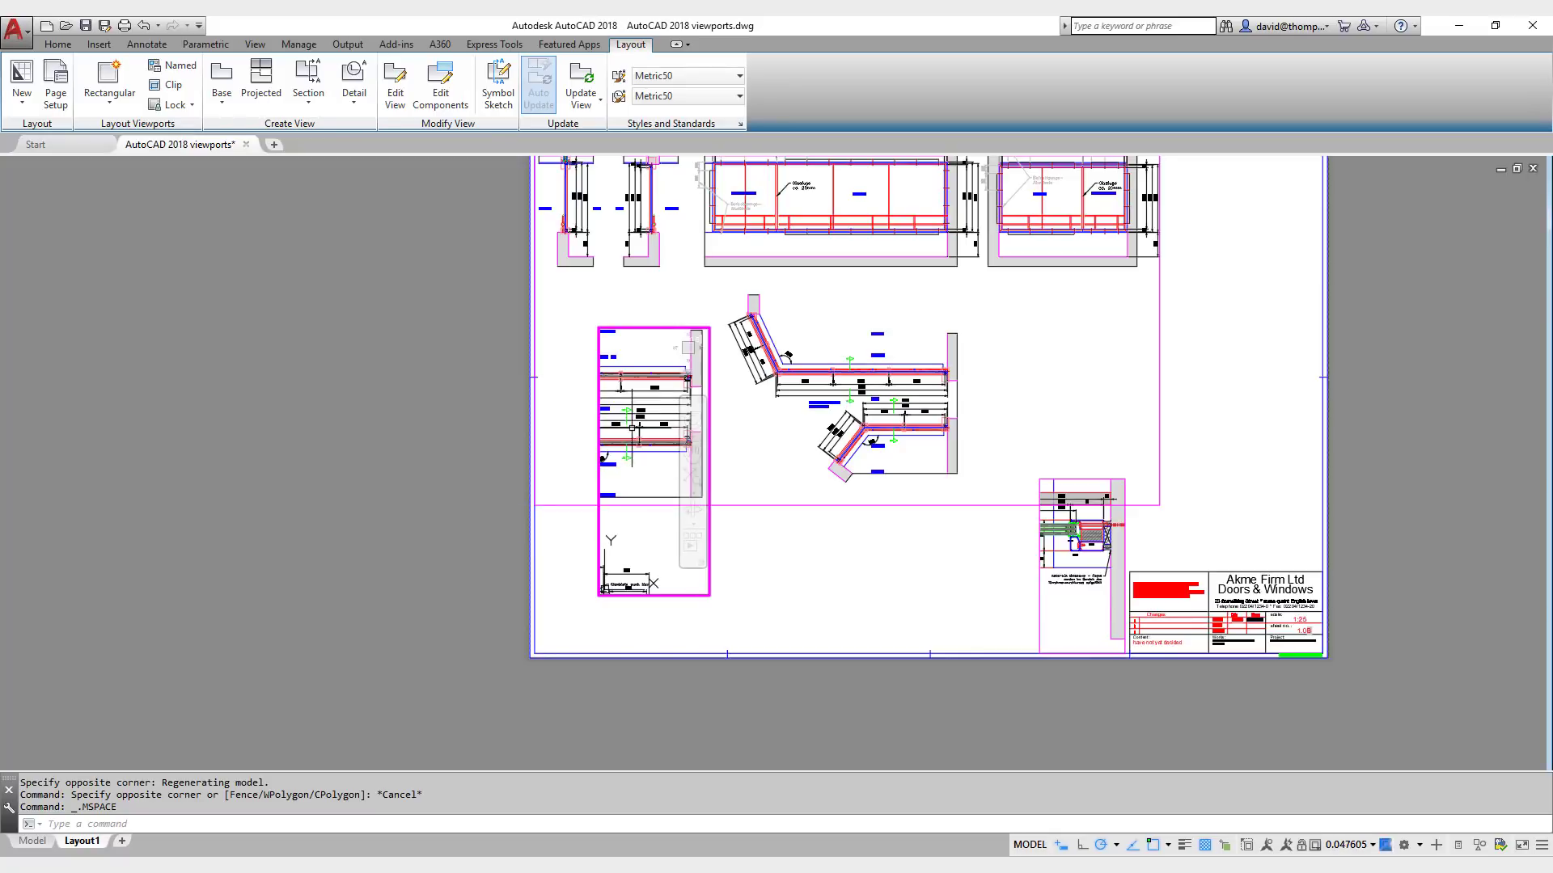
scroll(629, 416, "up", 6)
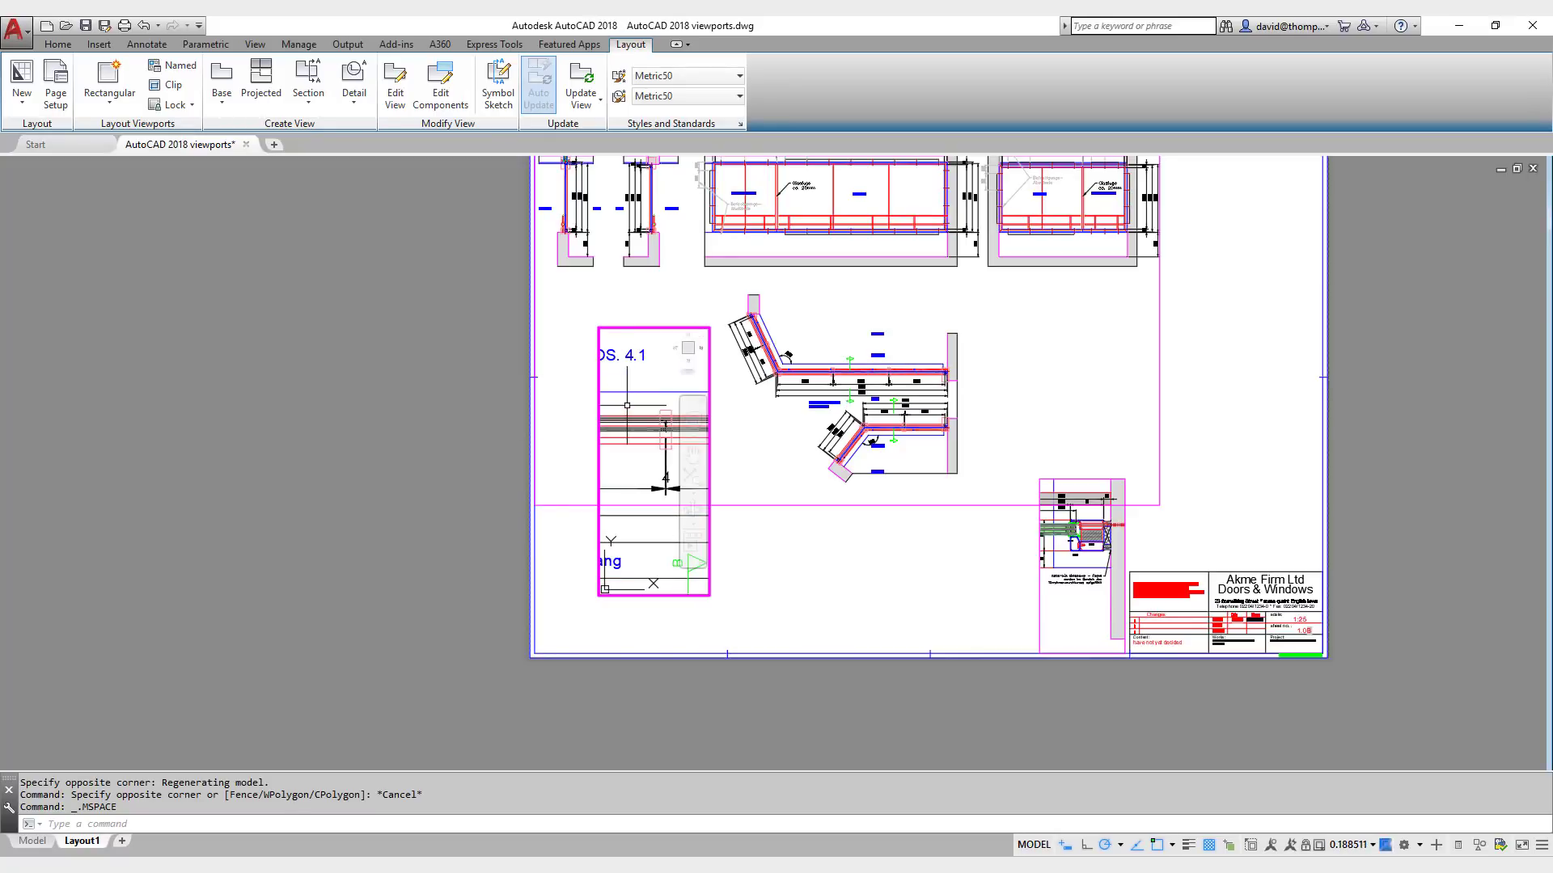
scroll(631, 408, "up", 8)
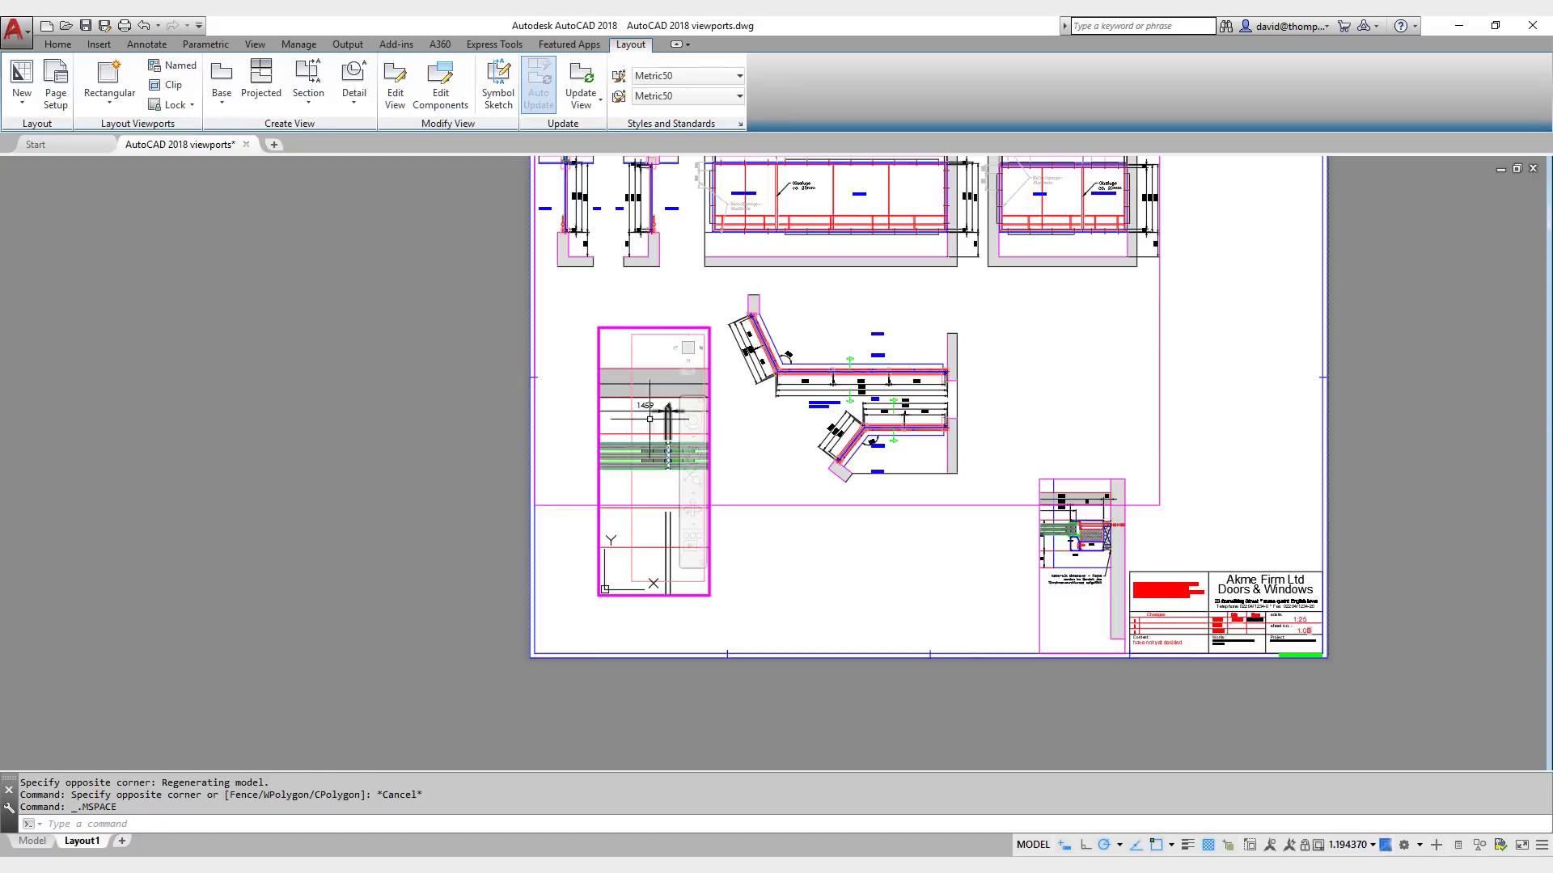
left_click(1350, 845)
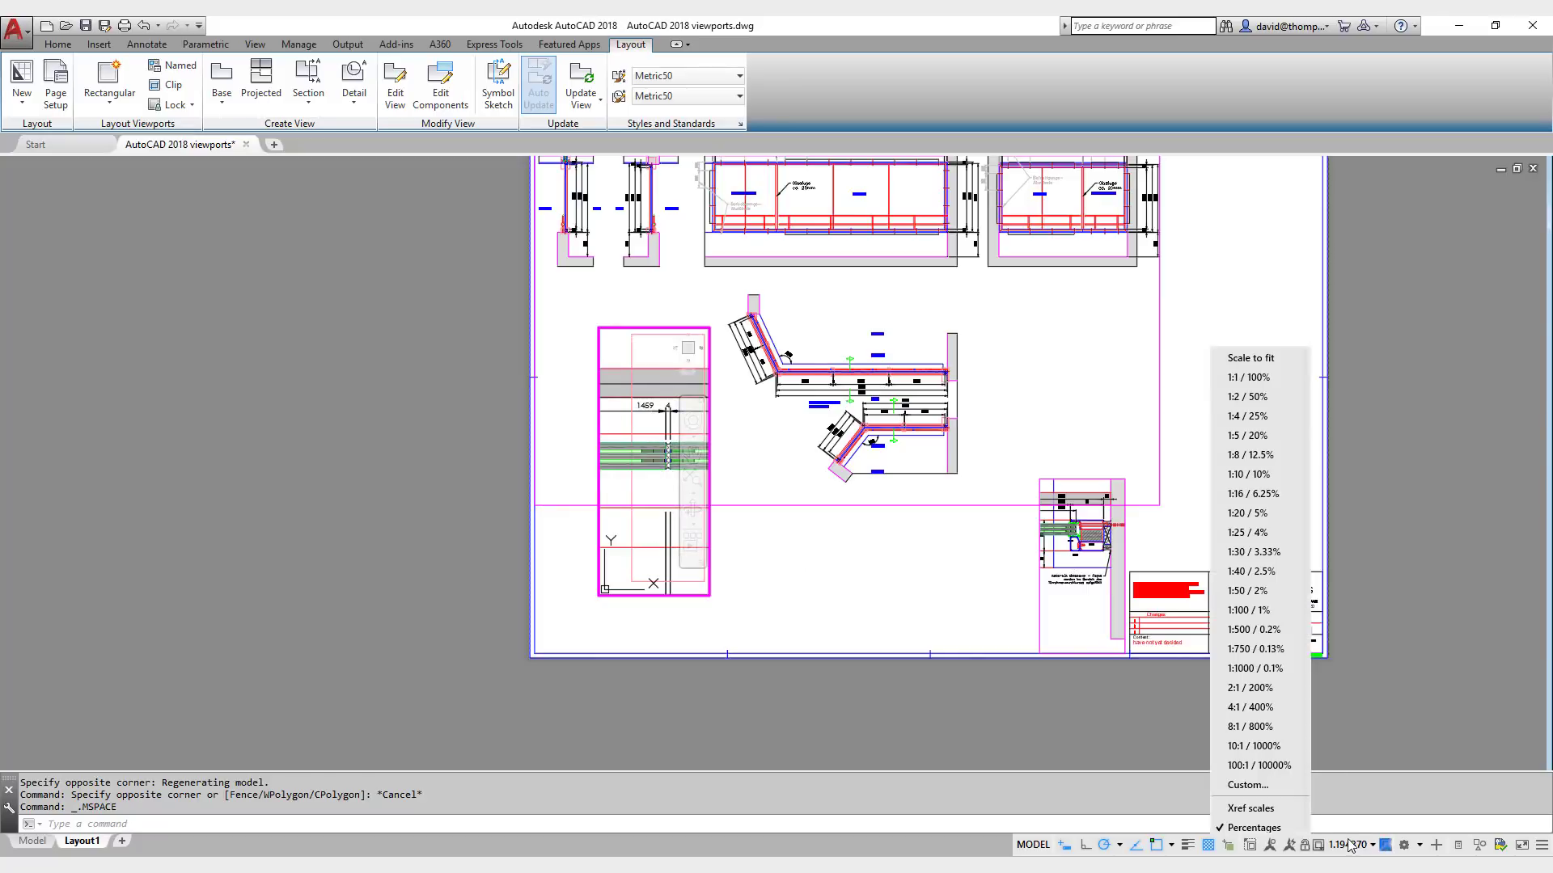
left_click(1247, 396)
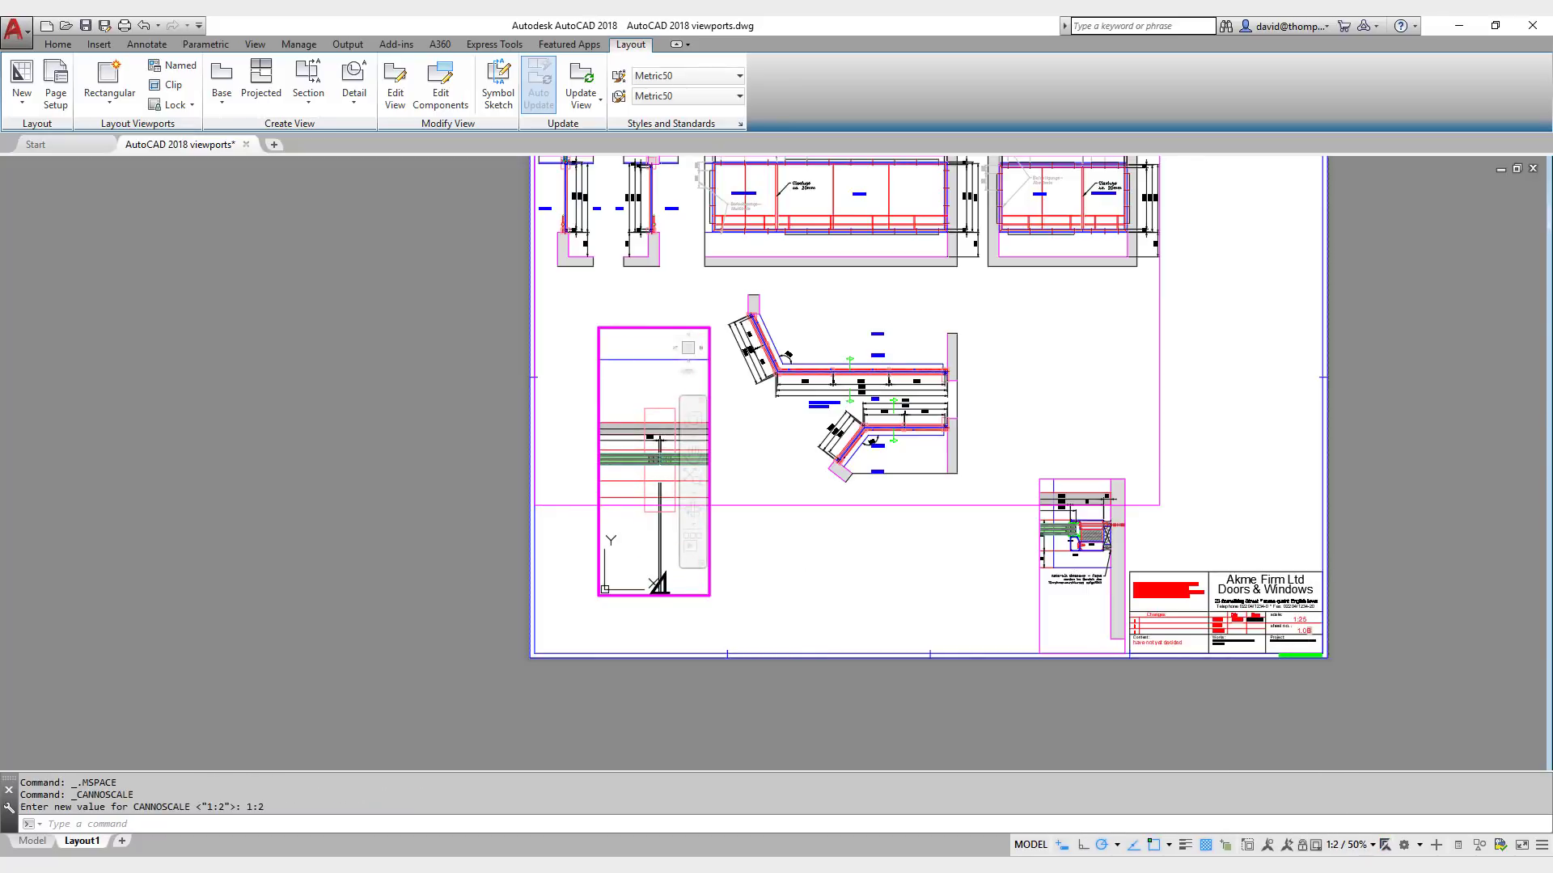
Step: Return to paper space and crop the new viewport to the light red frame around the post detail by stretching two opposite corners
double_click(822, 603)
left_click(710, 555)
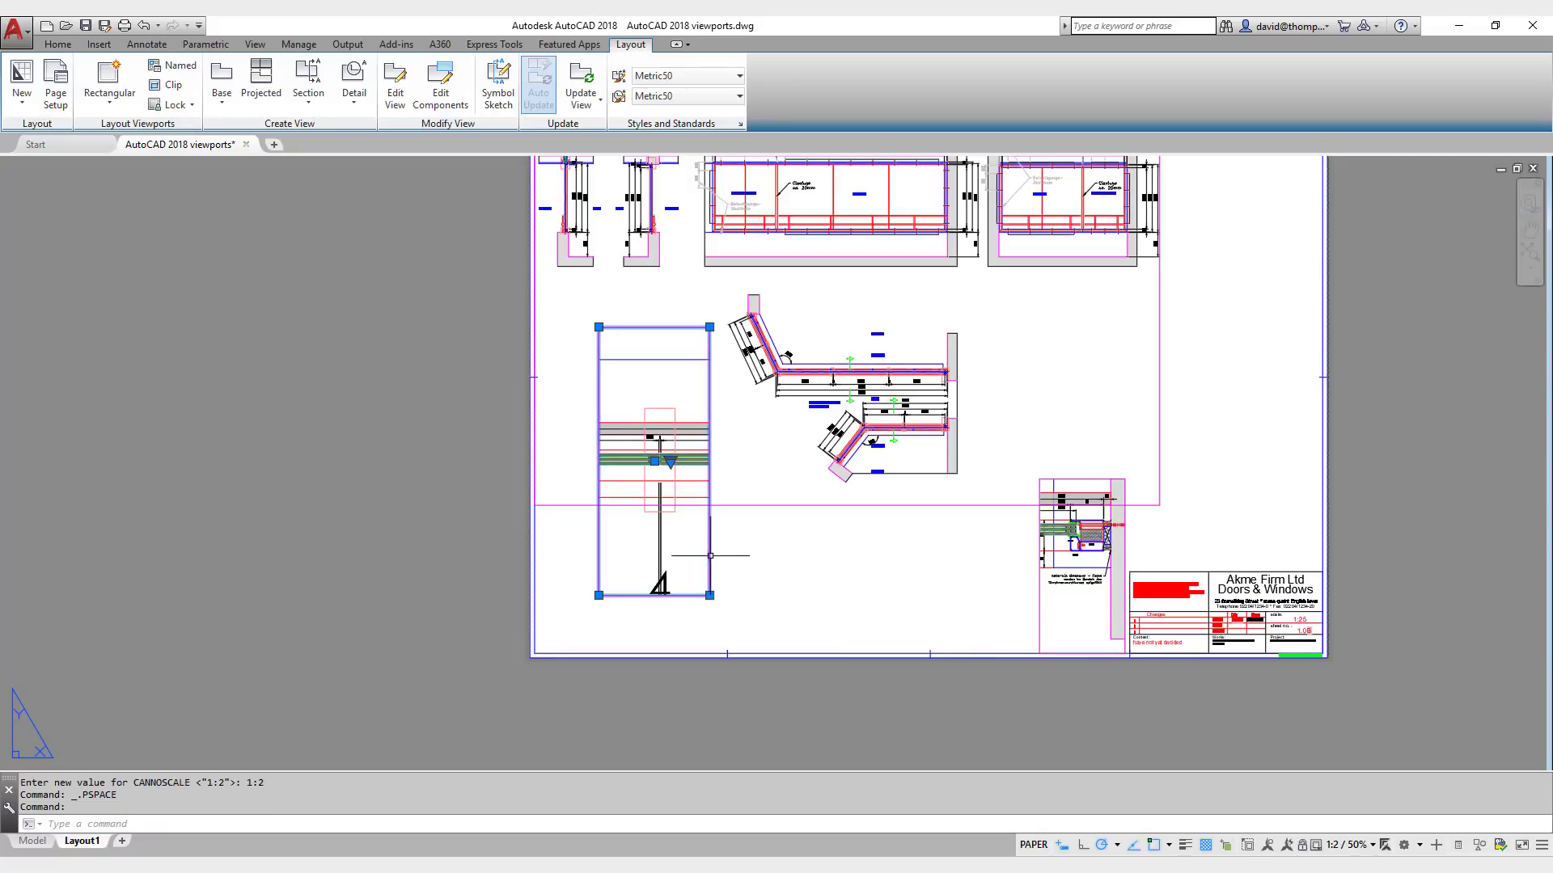
left_click(709, 596)
left_click(676, 511)
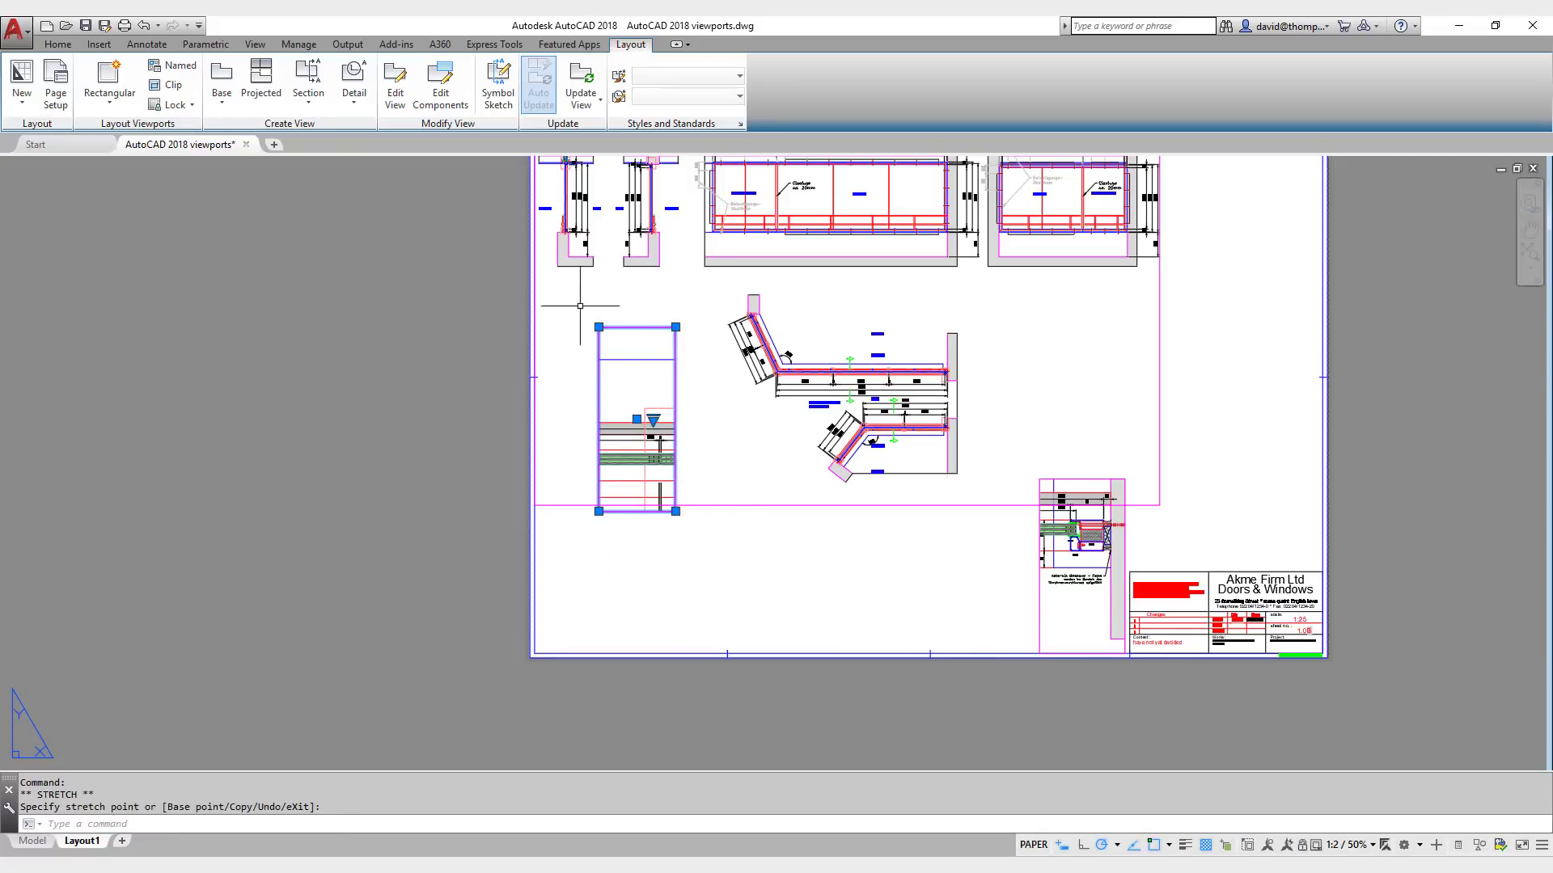
left_click(598, 327)
left_click(643, 403)
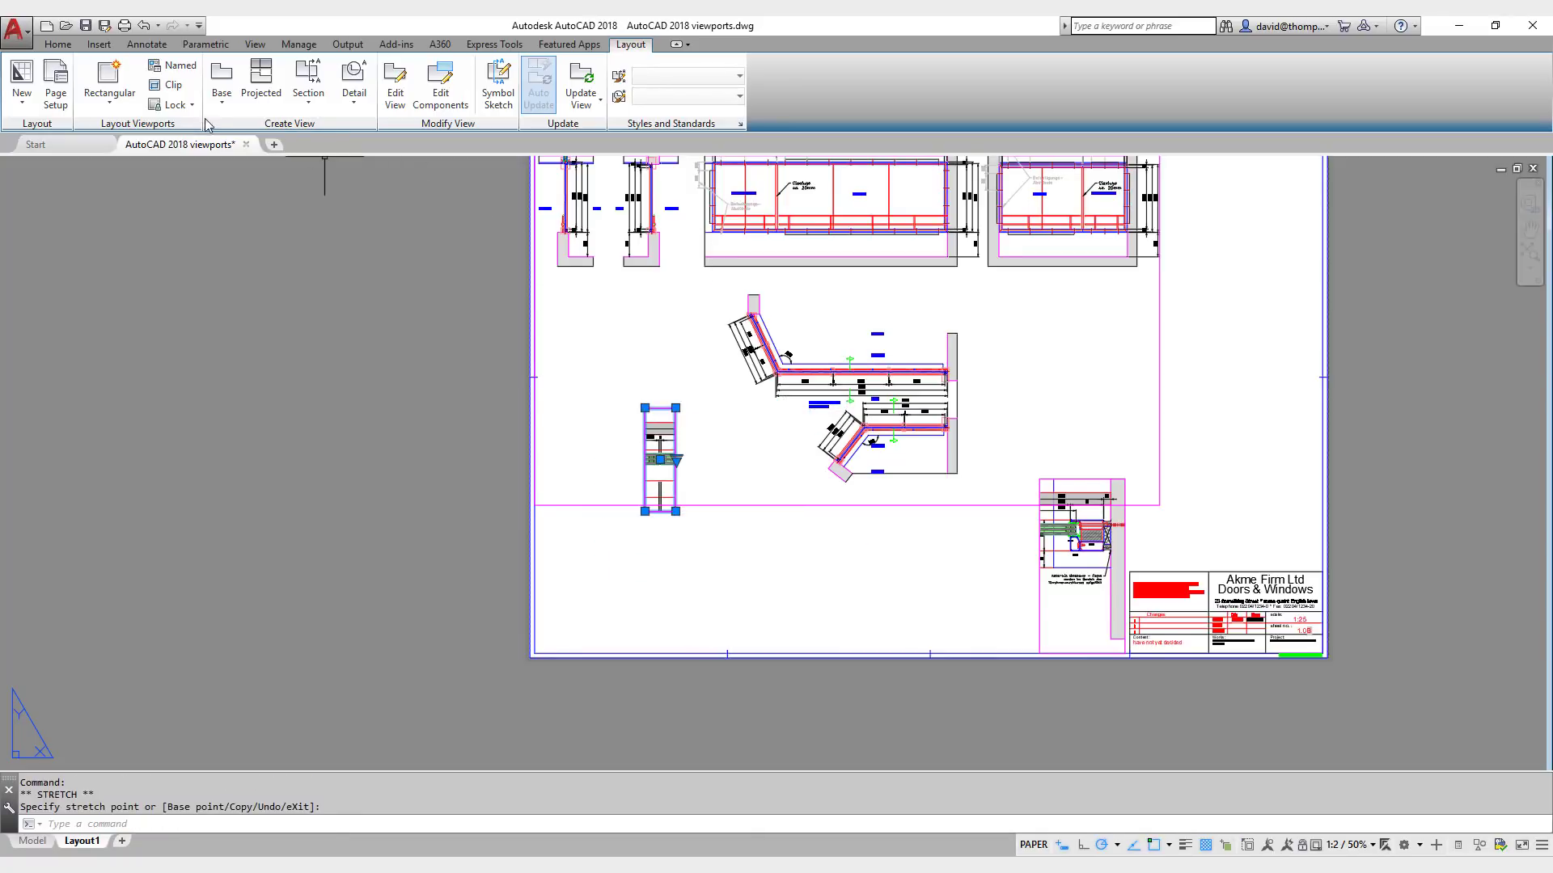
Step: Move the cropped post detail viewport so its upper right corner meets the wall connection viewport's upper left corner
left_click(57, 44)
key("Escape")
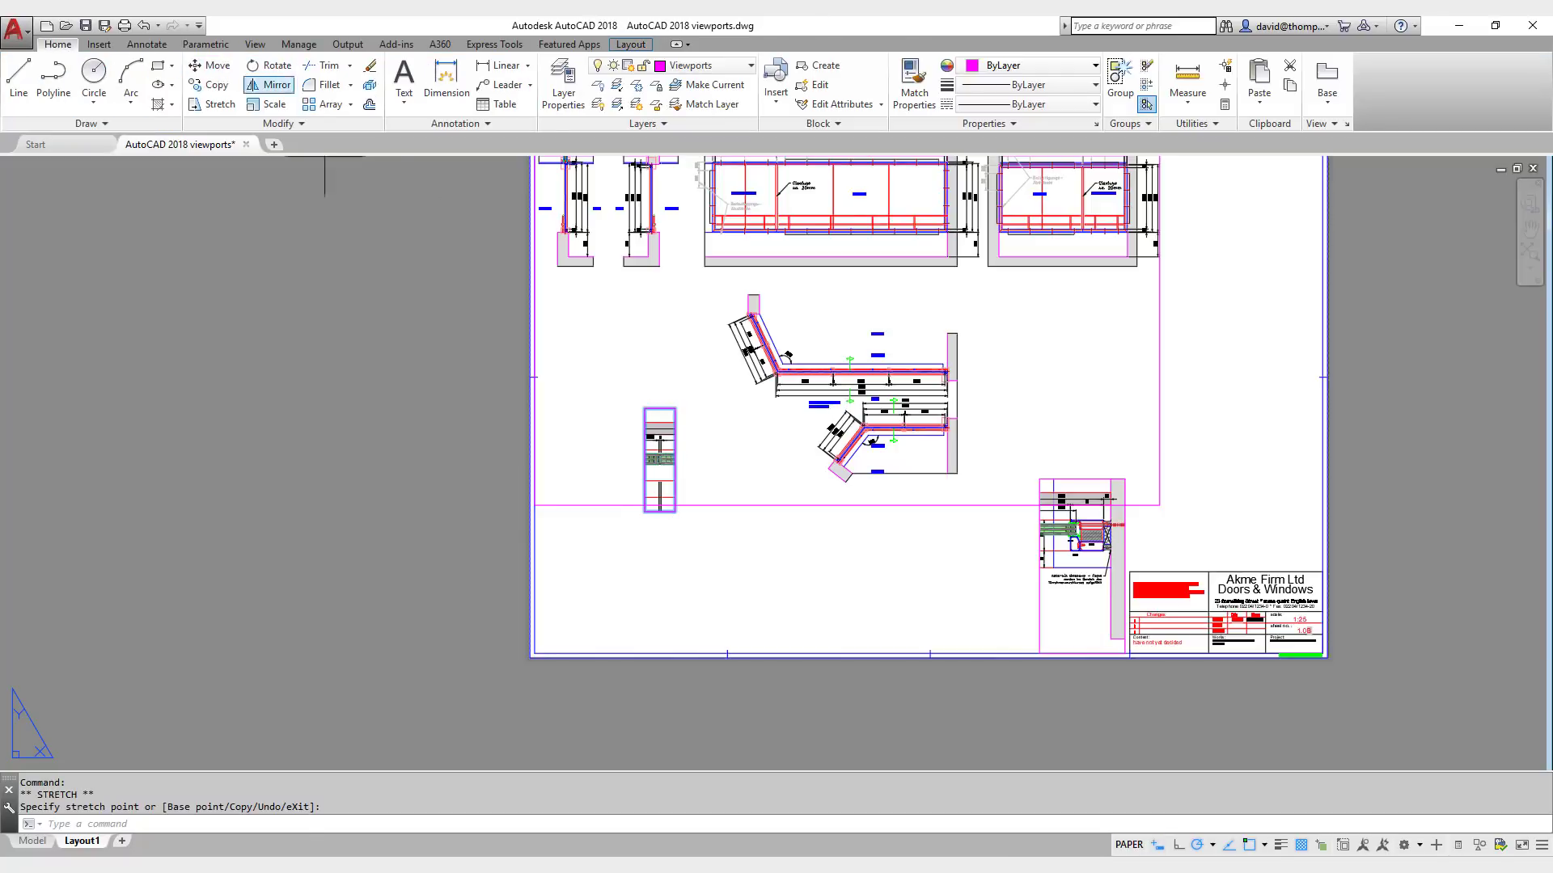
left_click(212, 65)
left_click(611, 440)
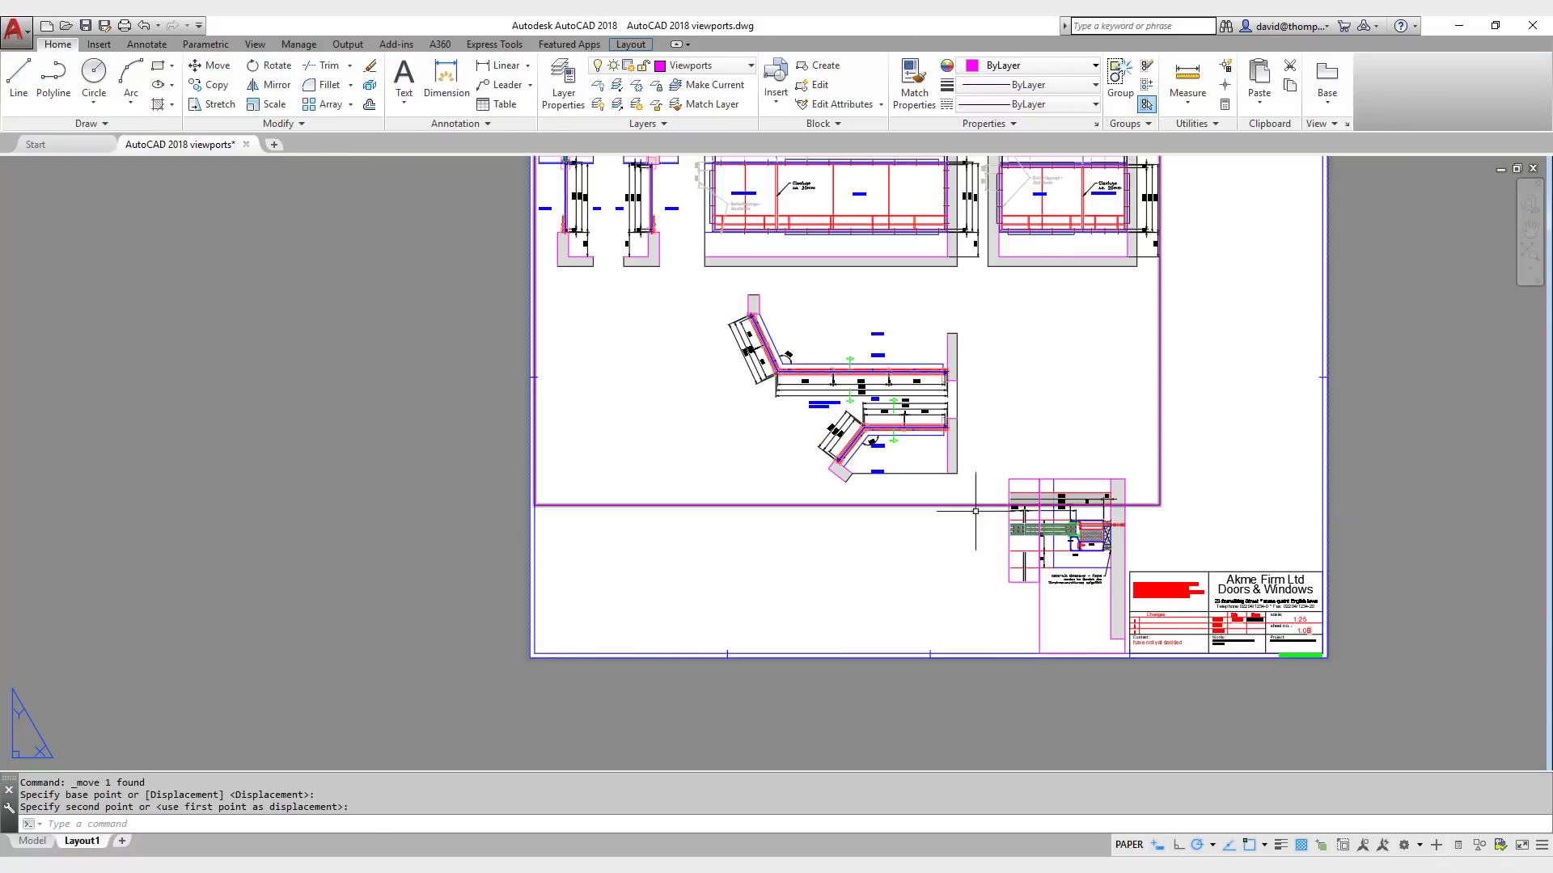
Step: Move the intermediate post detail viewport slightly left to leave a small gap beside the wall connection viewport
left_click(970, 563)
key("Return")
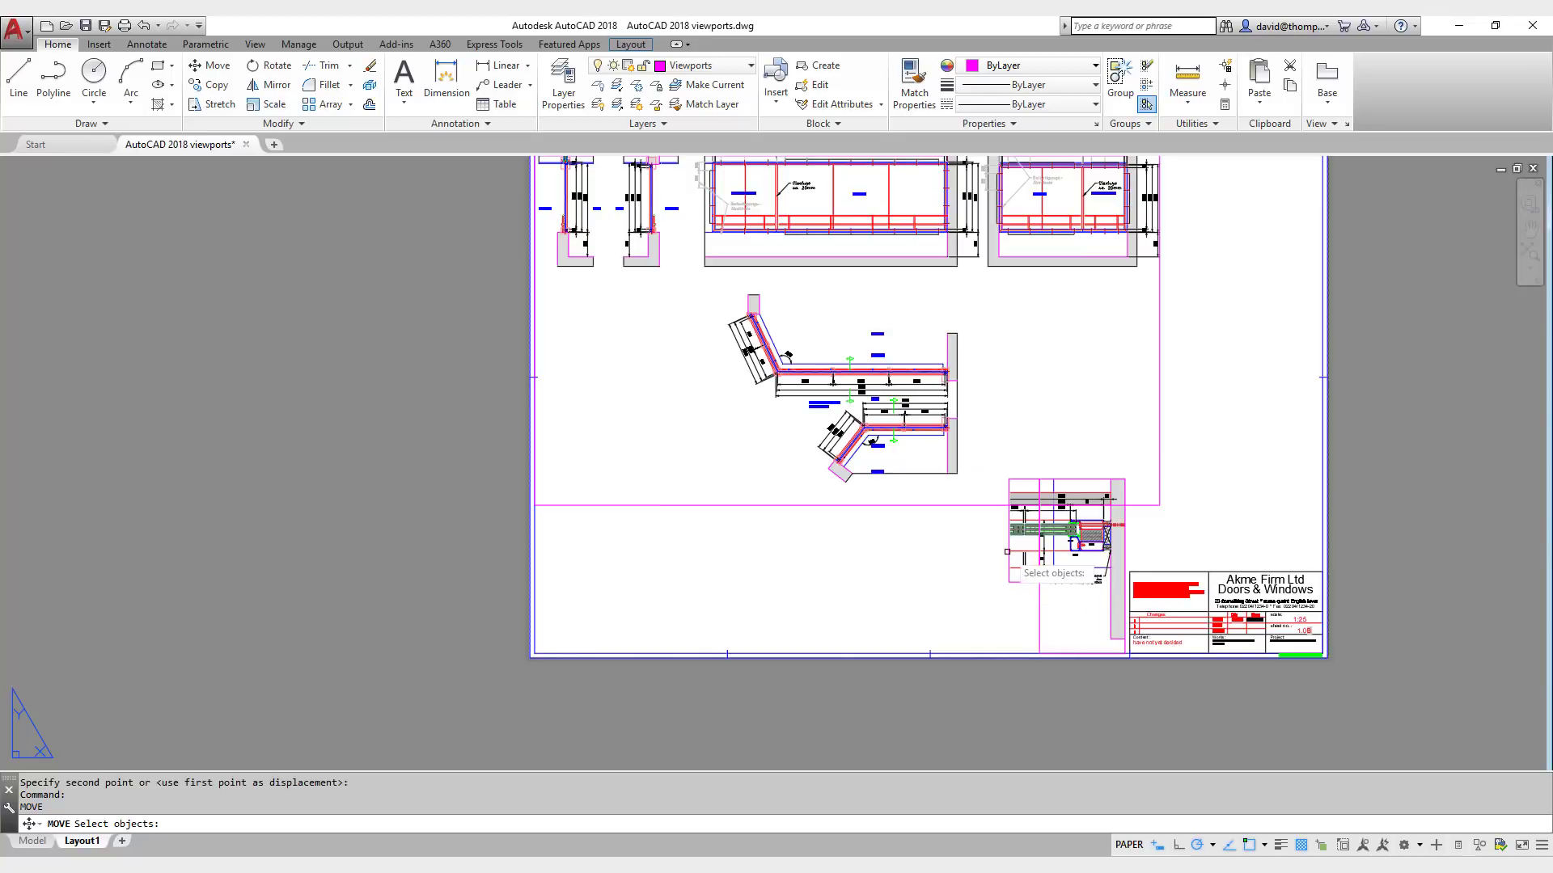
left_click(1010, 553)
key("Return")
left_click(1205, 564)
scroll(1014, 563, "up", 8)
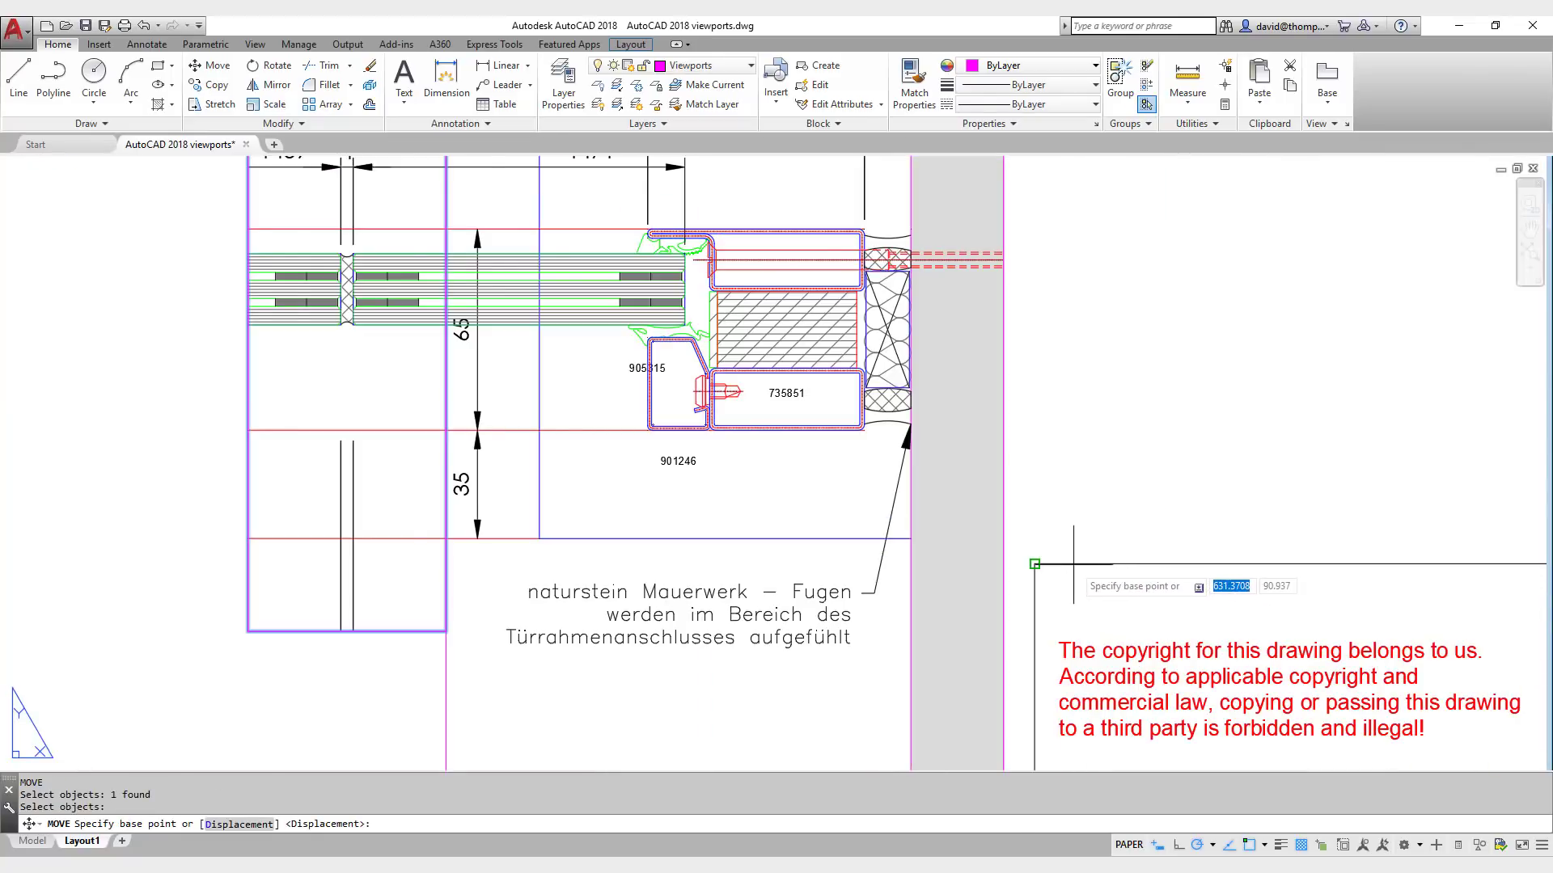
left_click(1015, 557)
scroll(1136, 537, "down", 2)
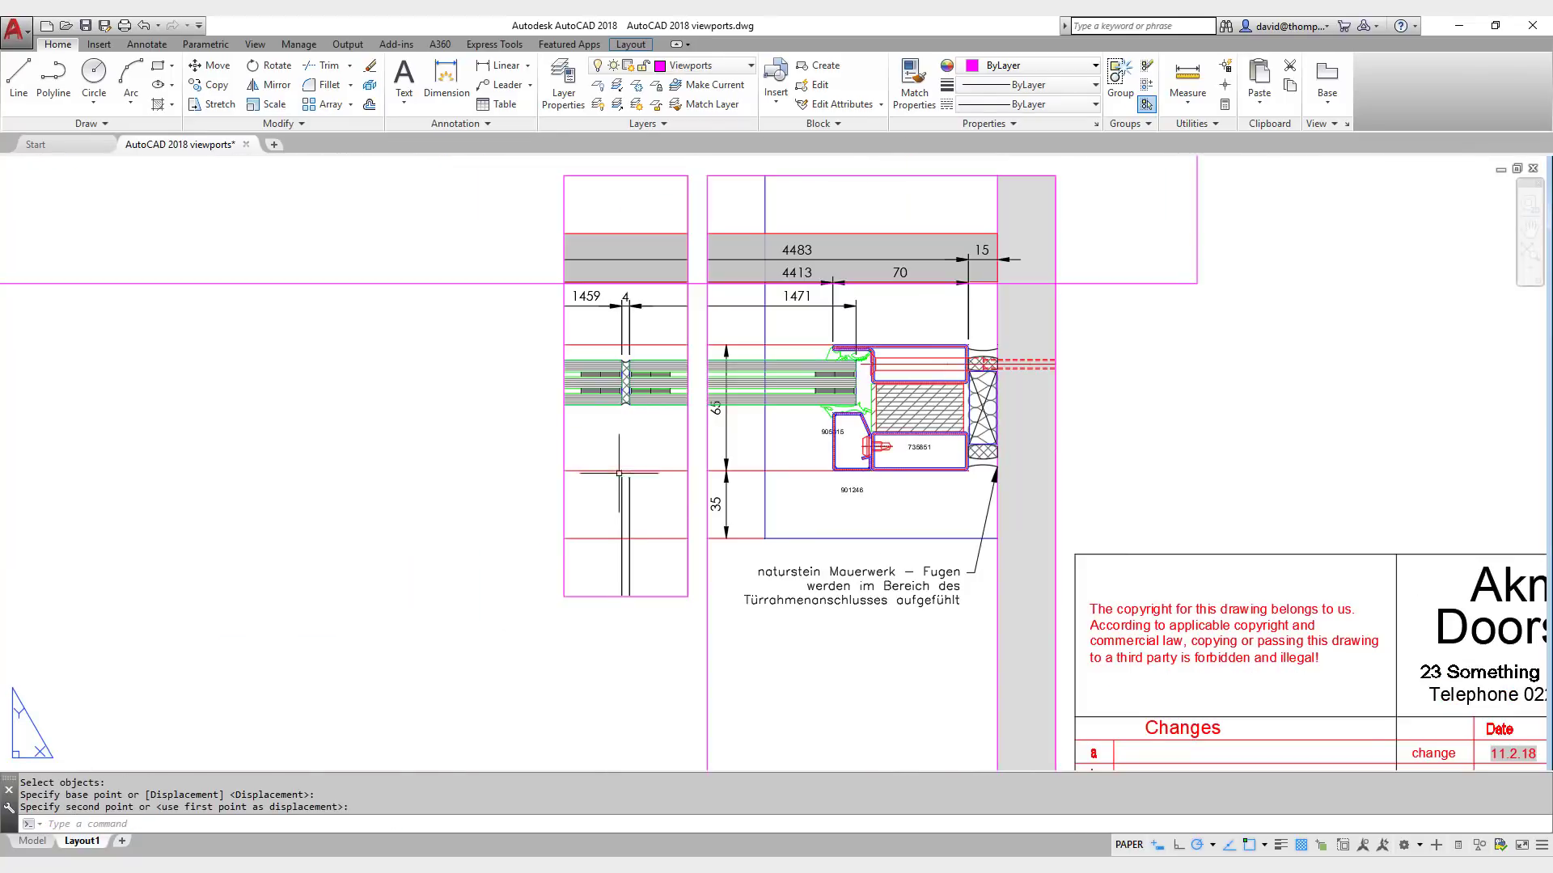
key("Escape")
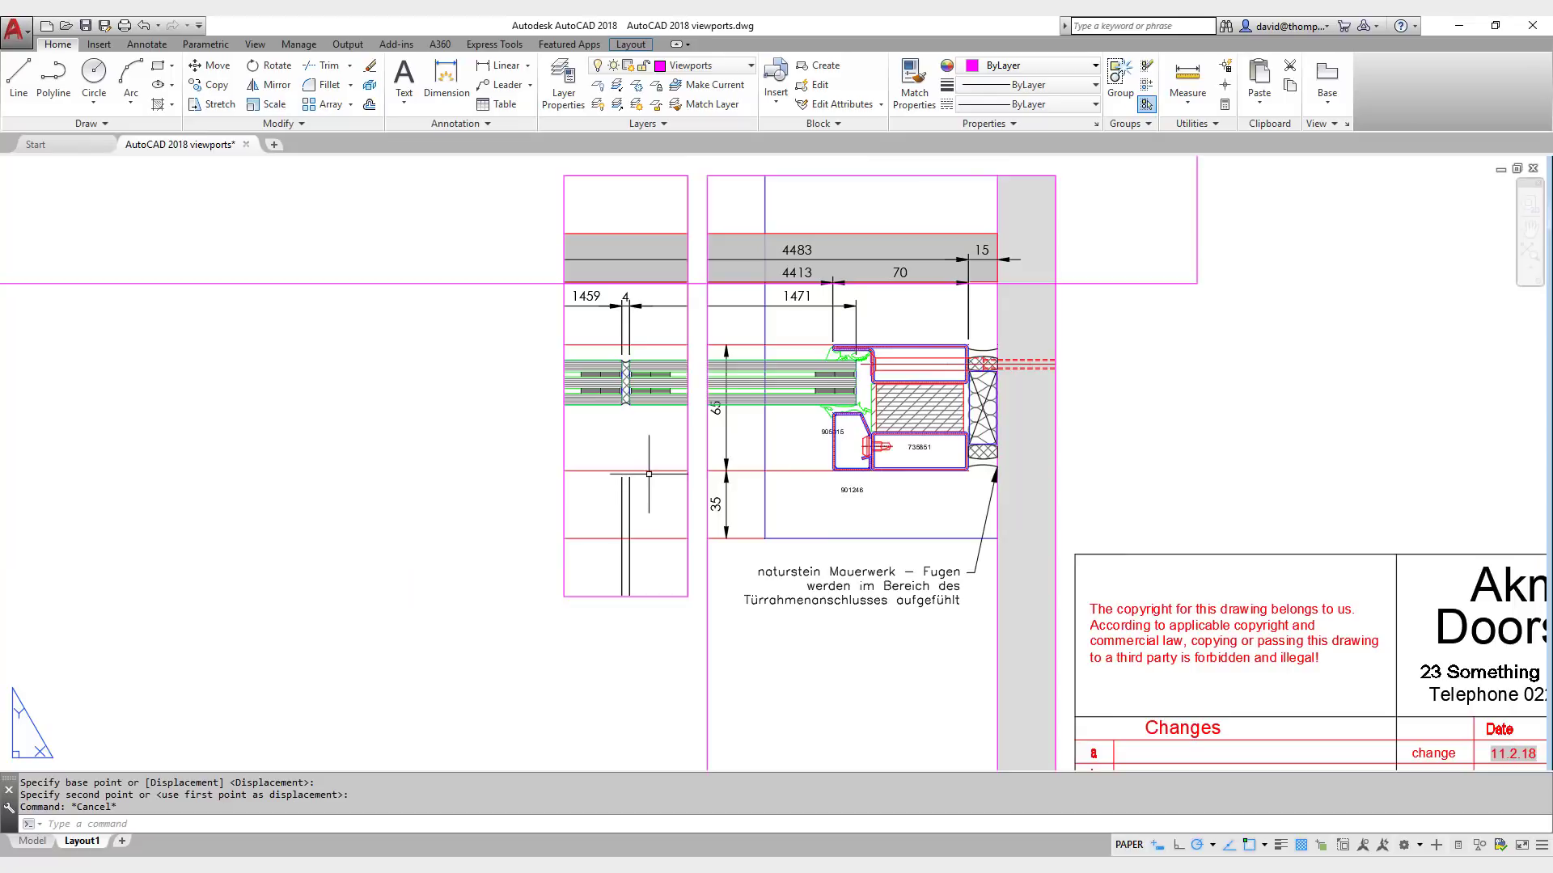
Step: Match the properties of the wall connection viewport onto the intermediate post detail viewport
double_click(615, 449)
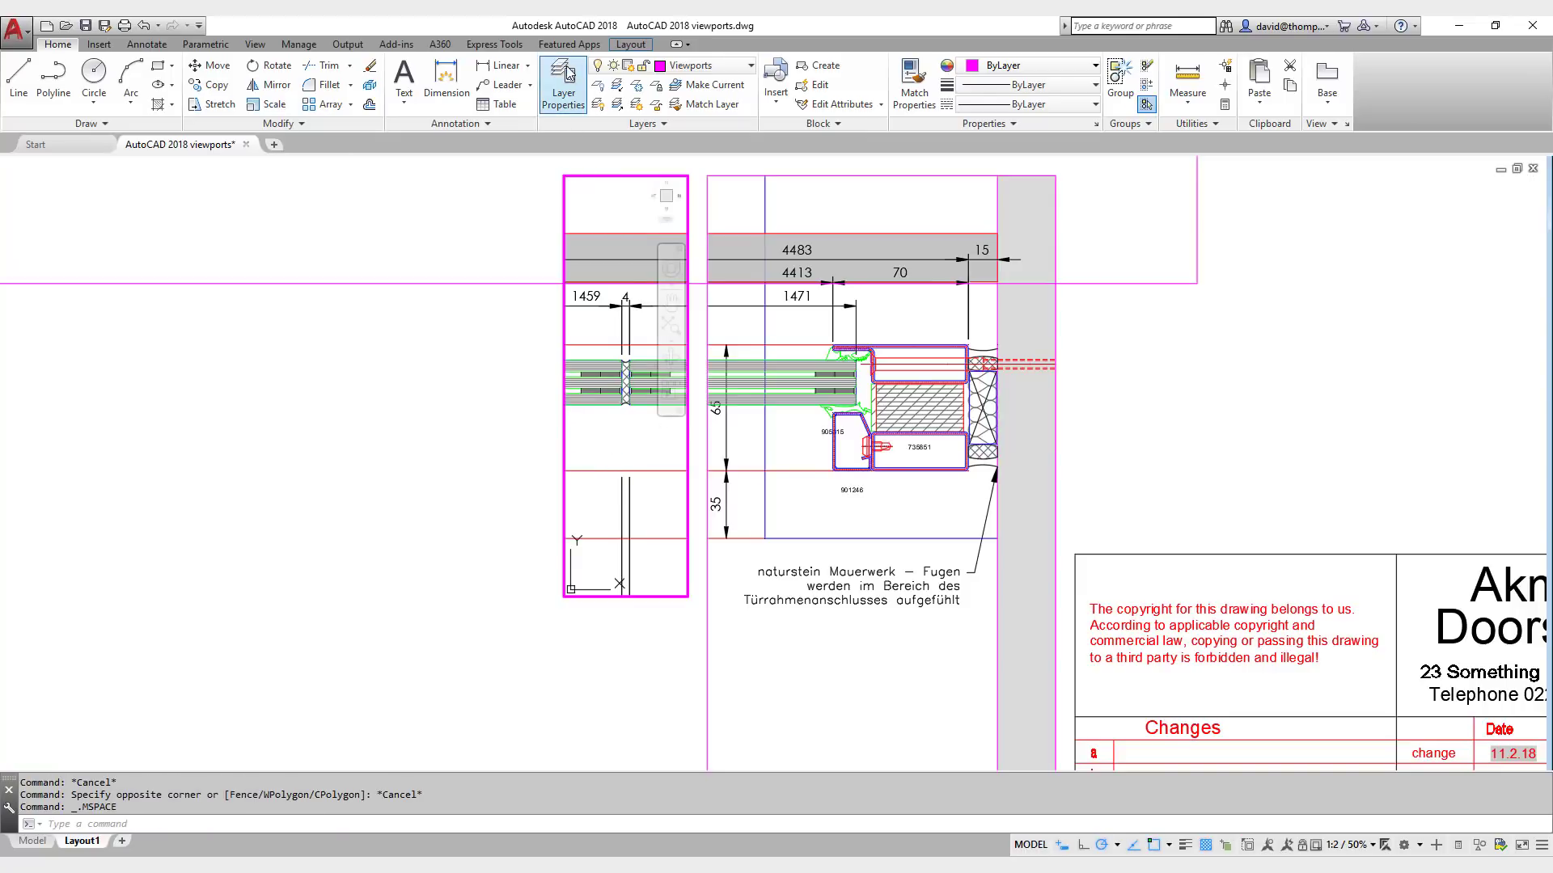
double_click(441, 376)
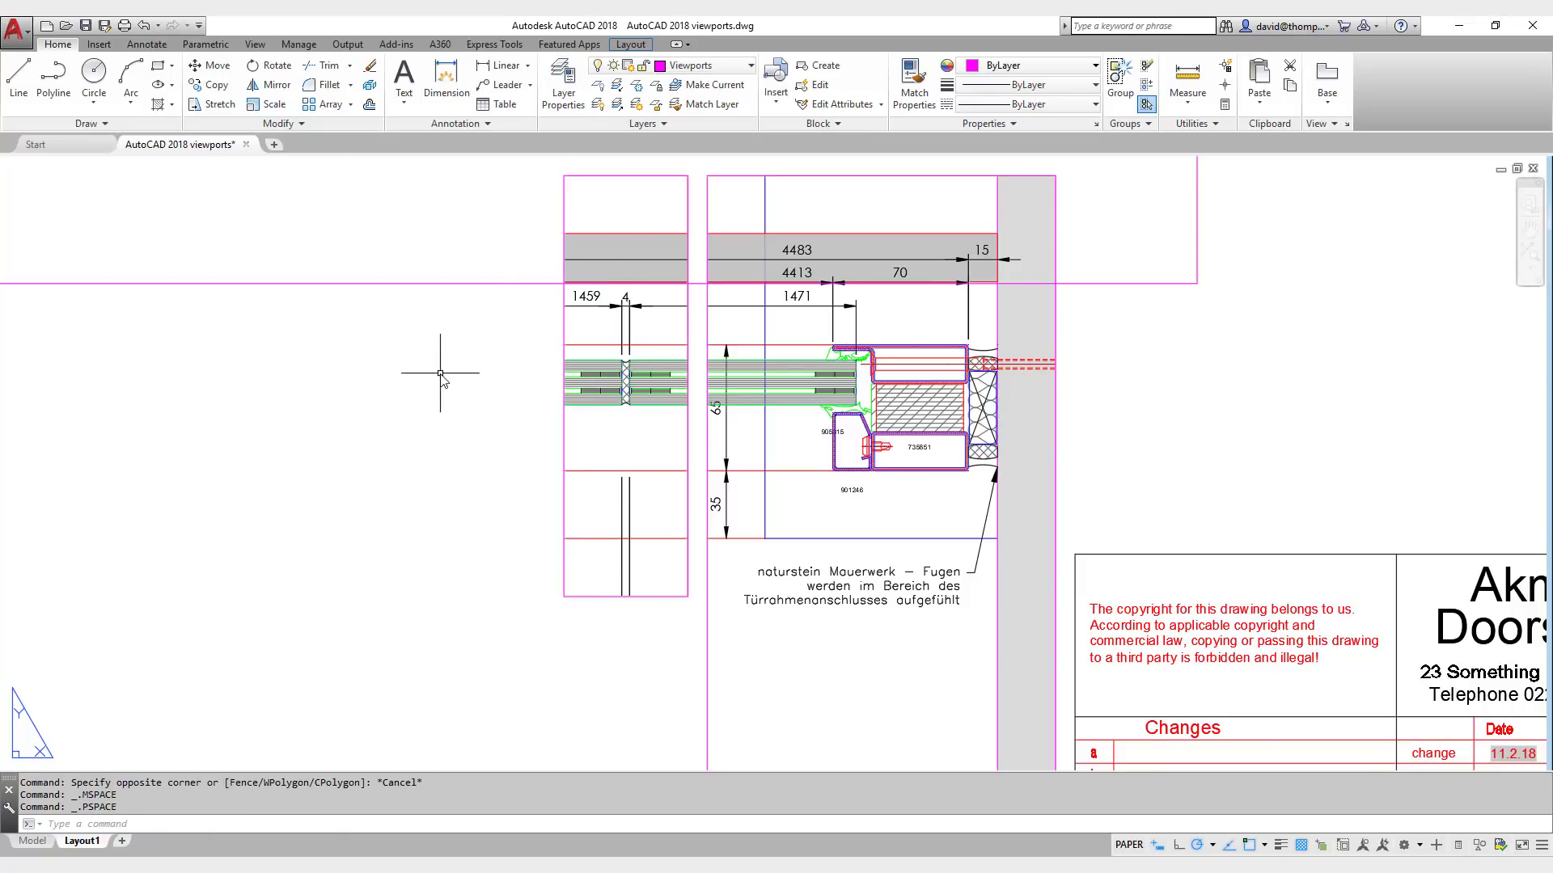
scroll(731, 353, "down", 4)
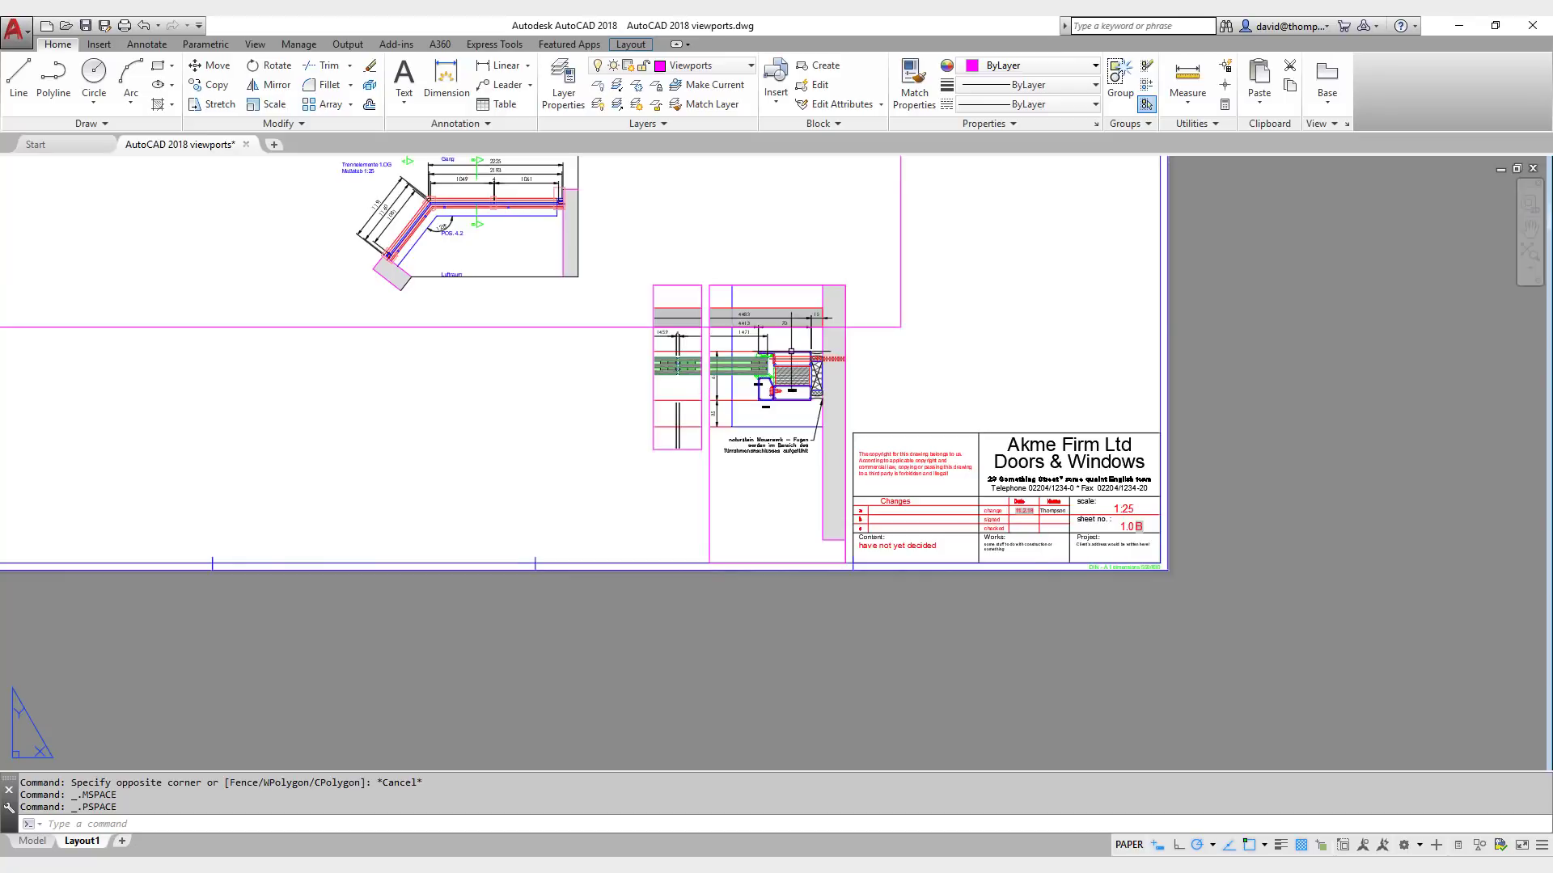
left_click(913, 82)
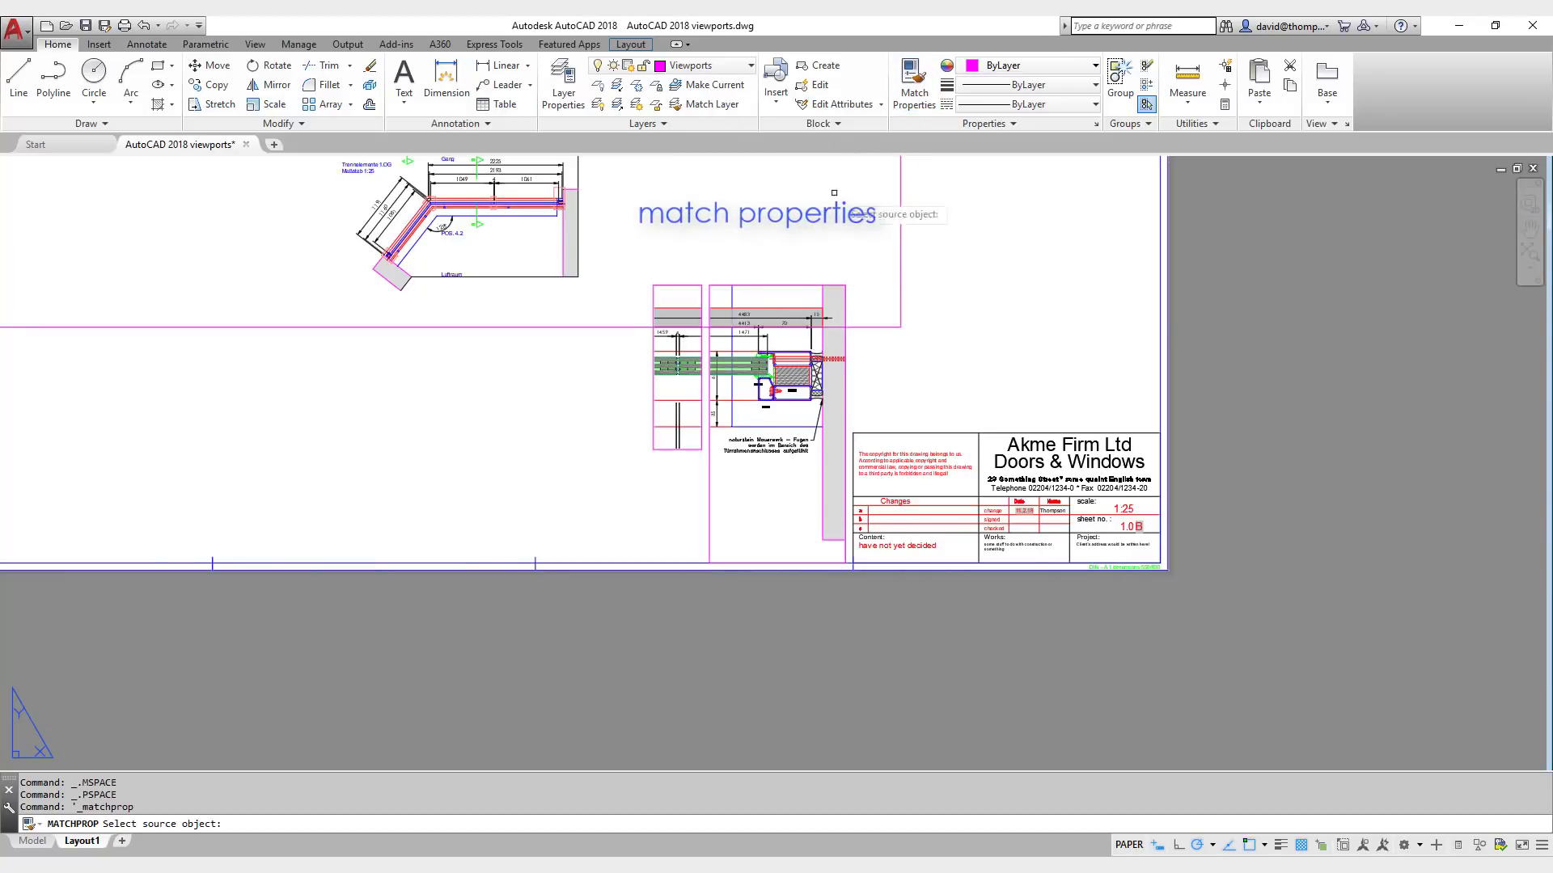
left_click(769, 284)
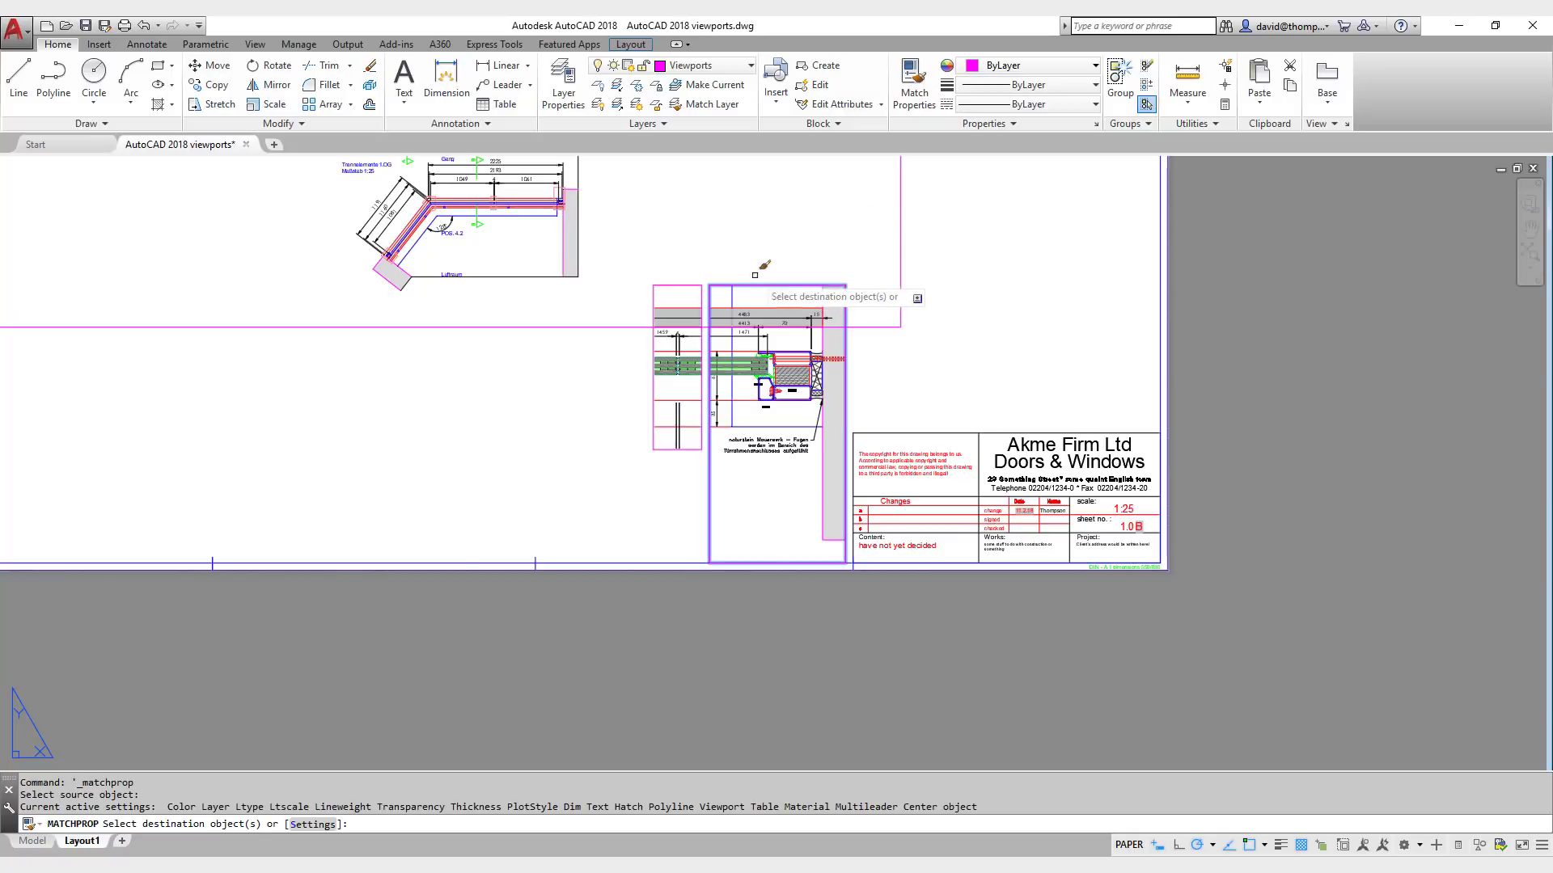
left_click(683, 285)
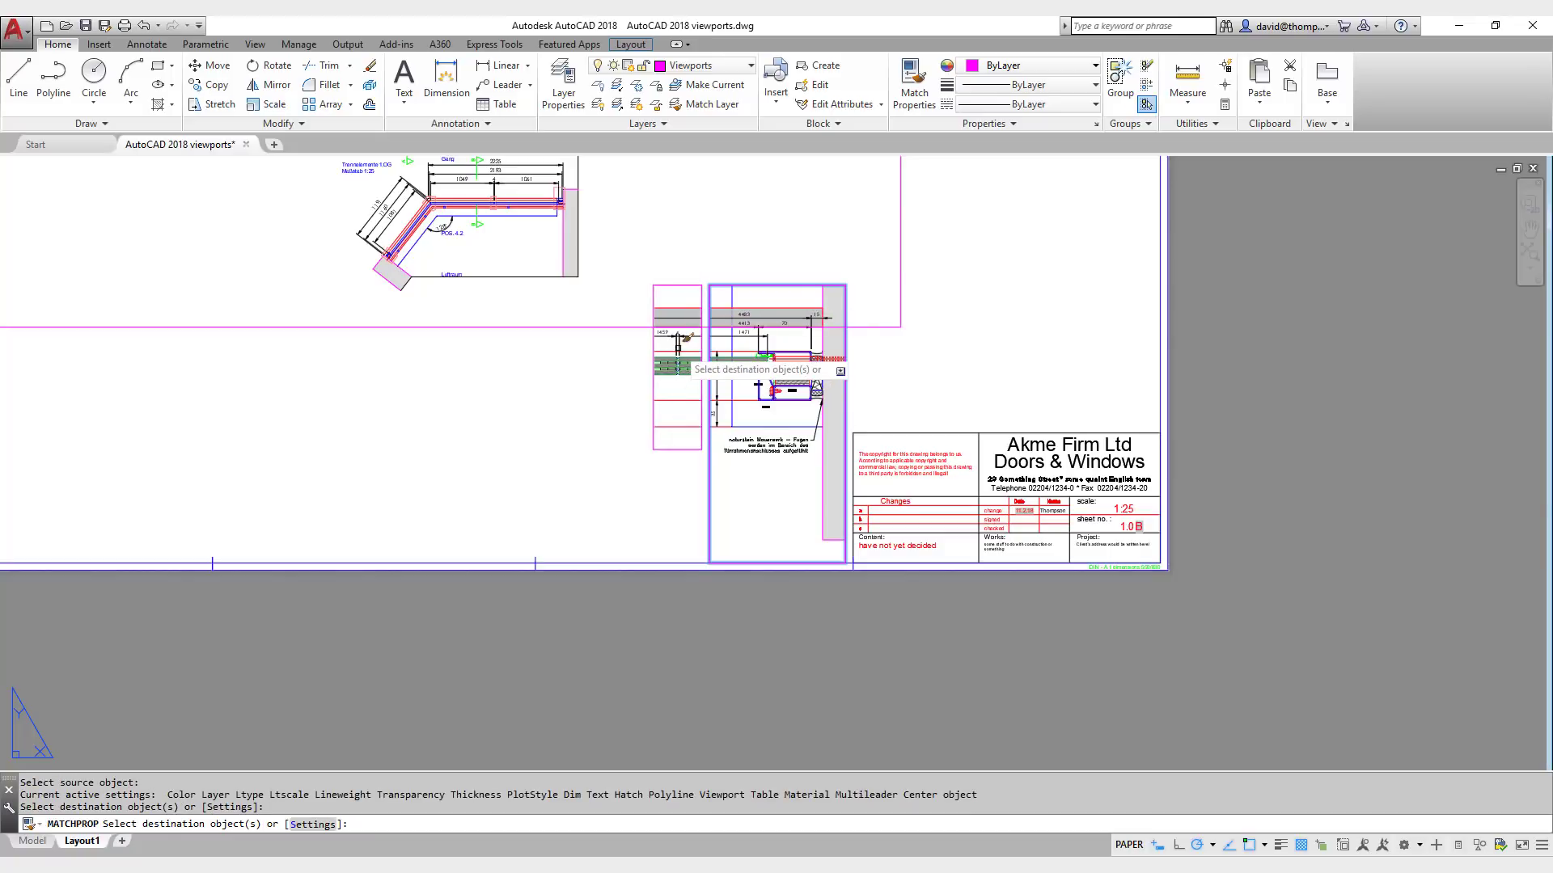
key("Escape")
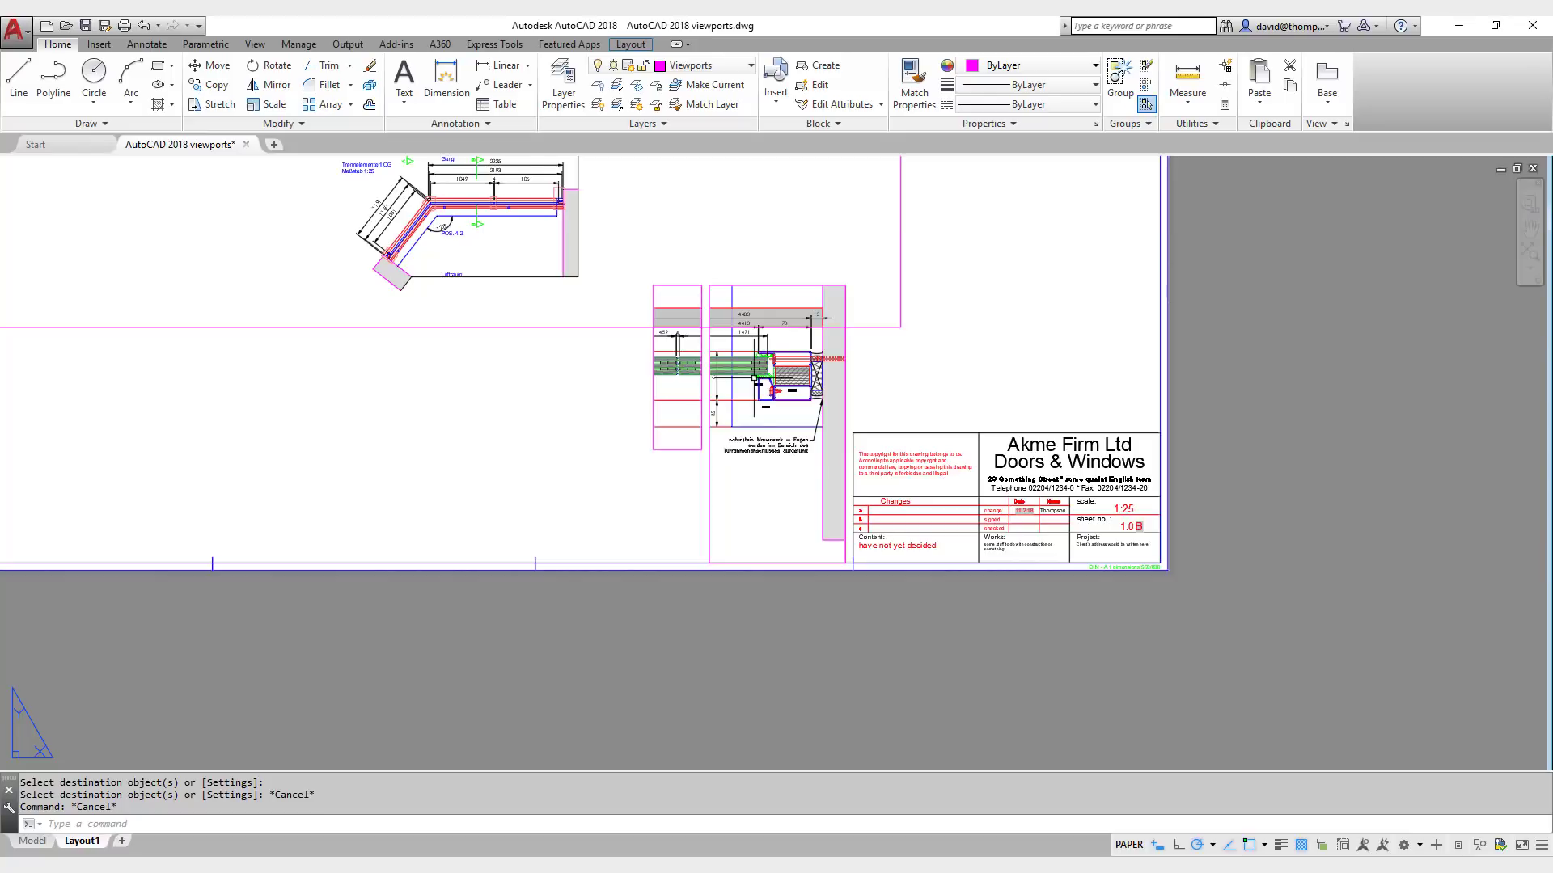
Step: Create a five-cornered polygonal viewport below and left of the plans, partly overlapping POS. 4.1 and 4.2
scroll(652, 226, "up", 4)
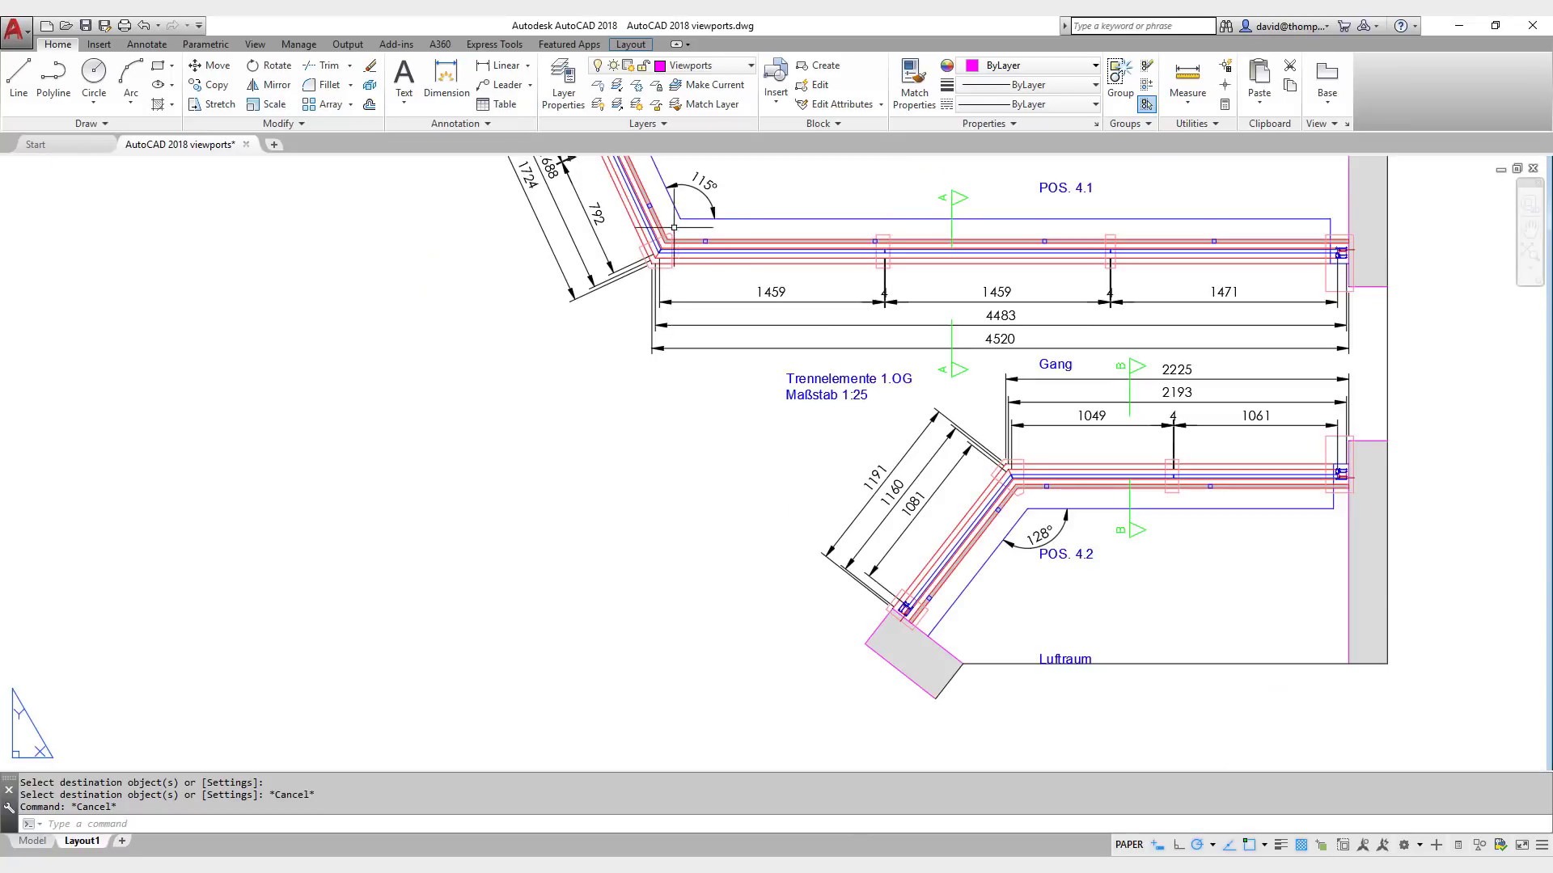
scroll(674, 227, "up", 6)
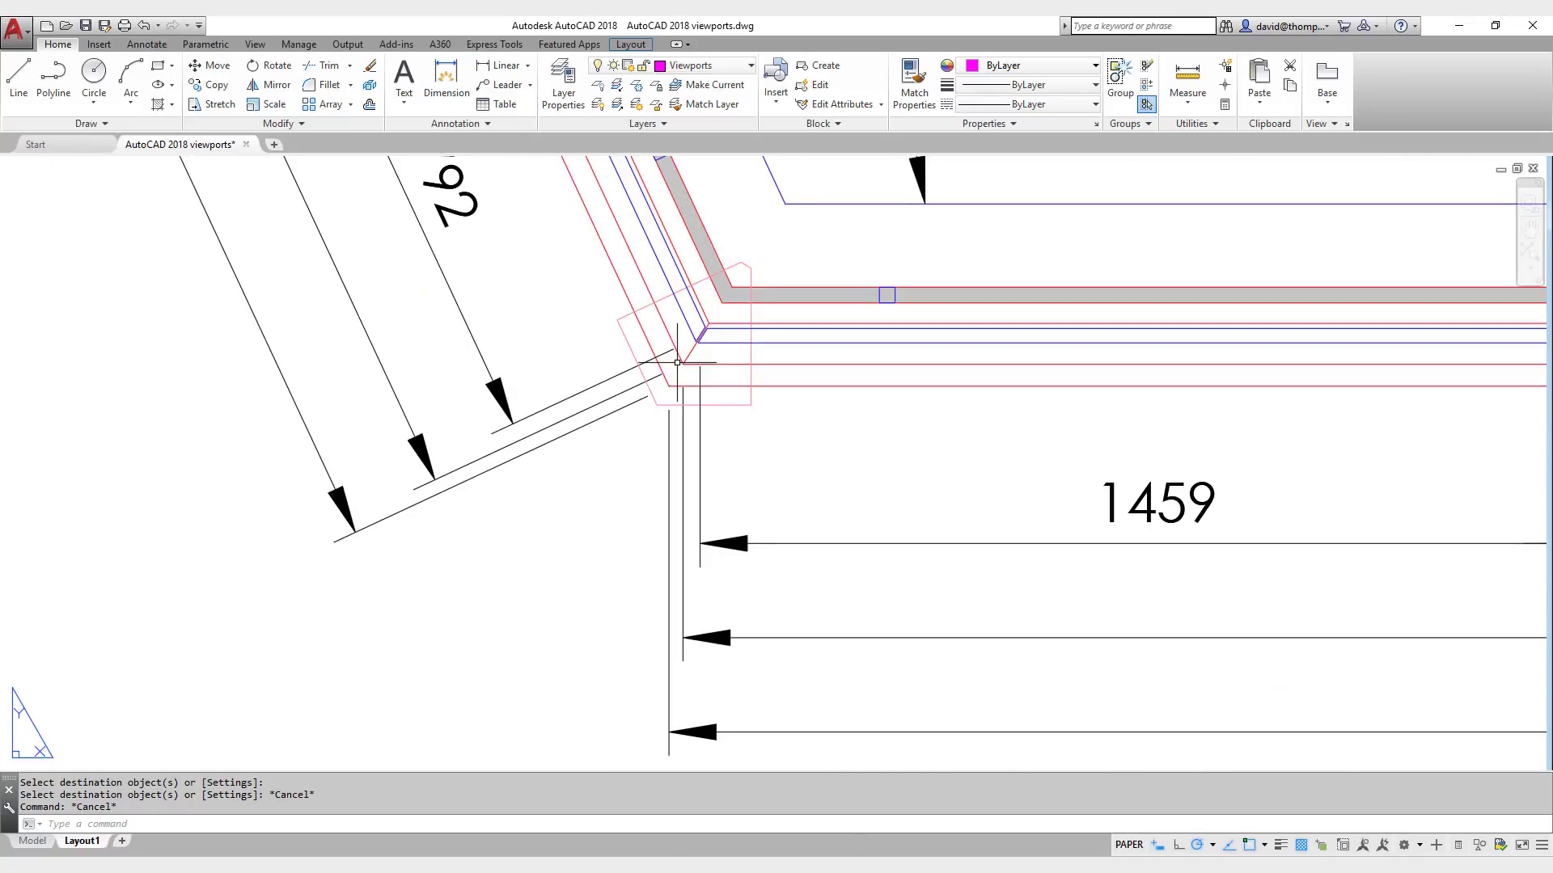
scroll(676, 363, "down", 10)
scroll(886, 404, "down", 2)
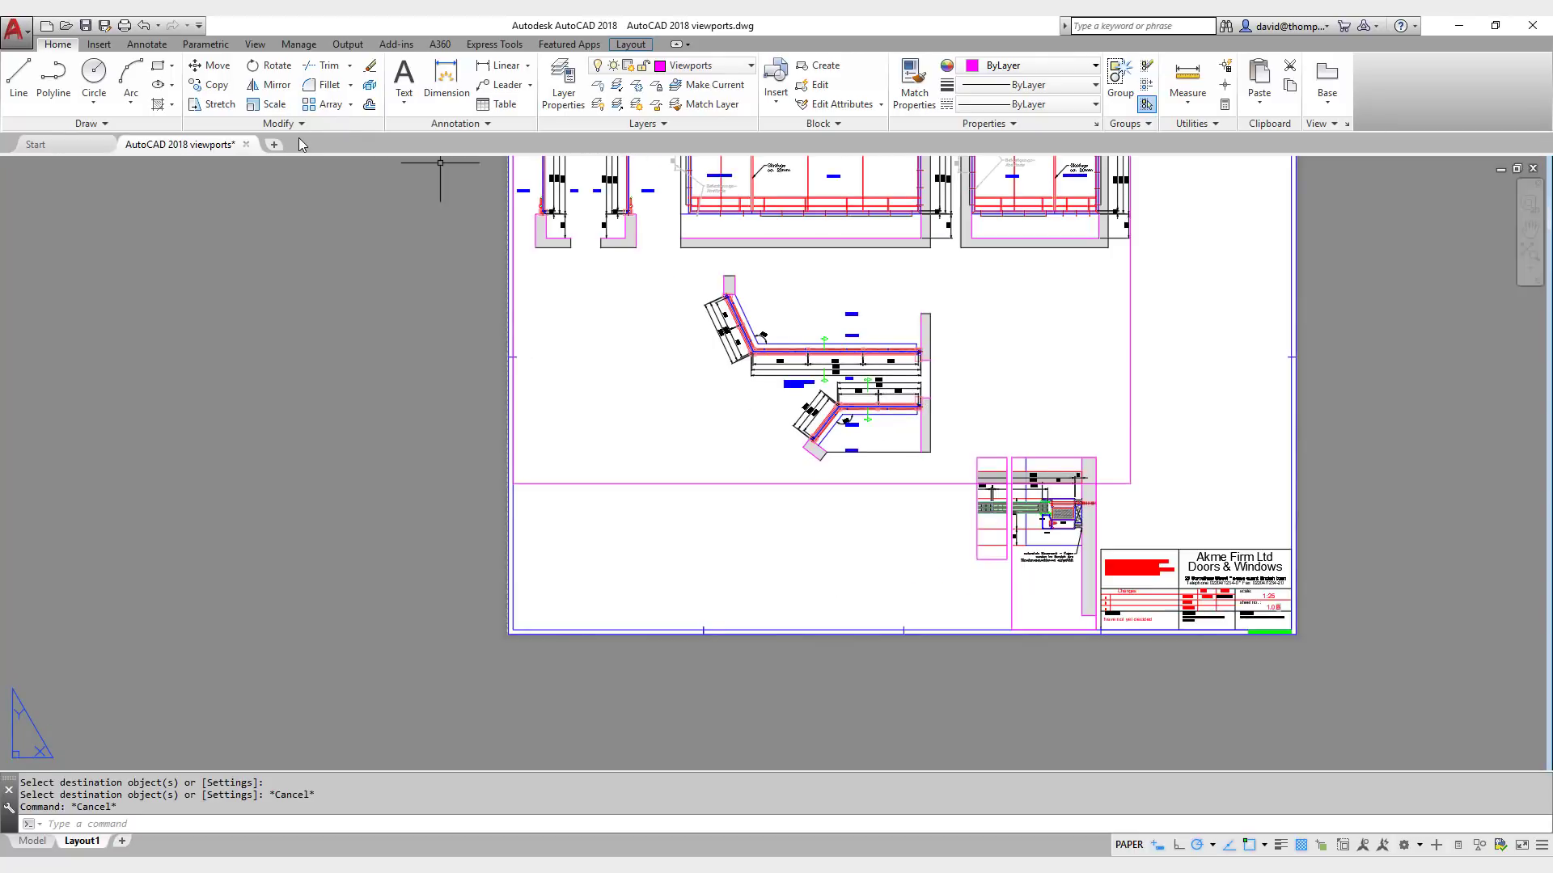
left_click(639, 44)
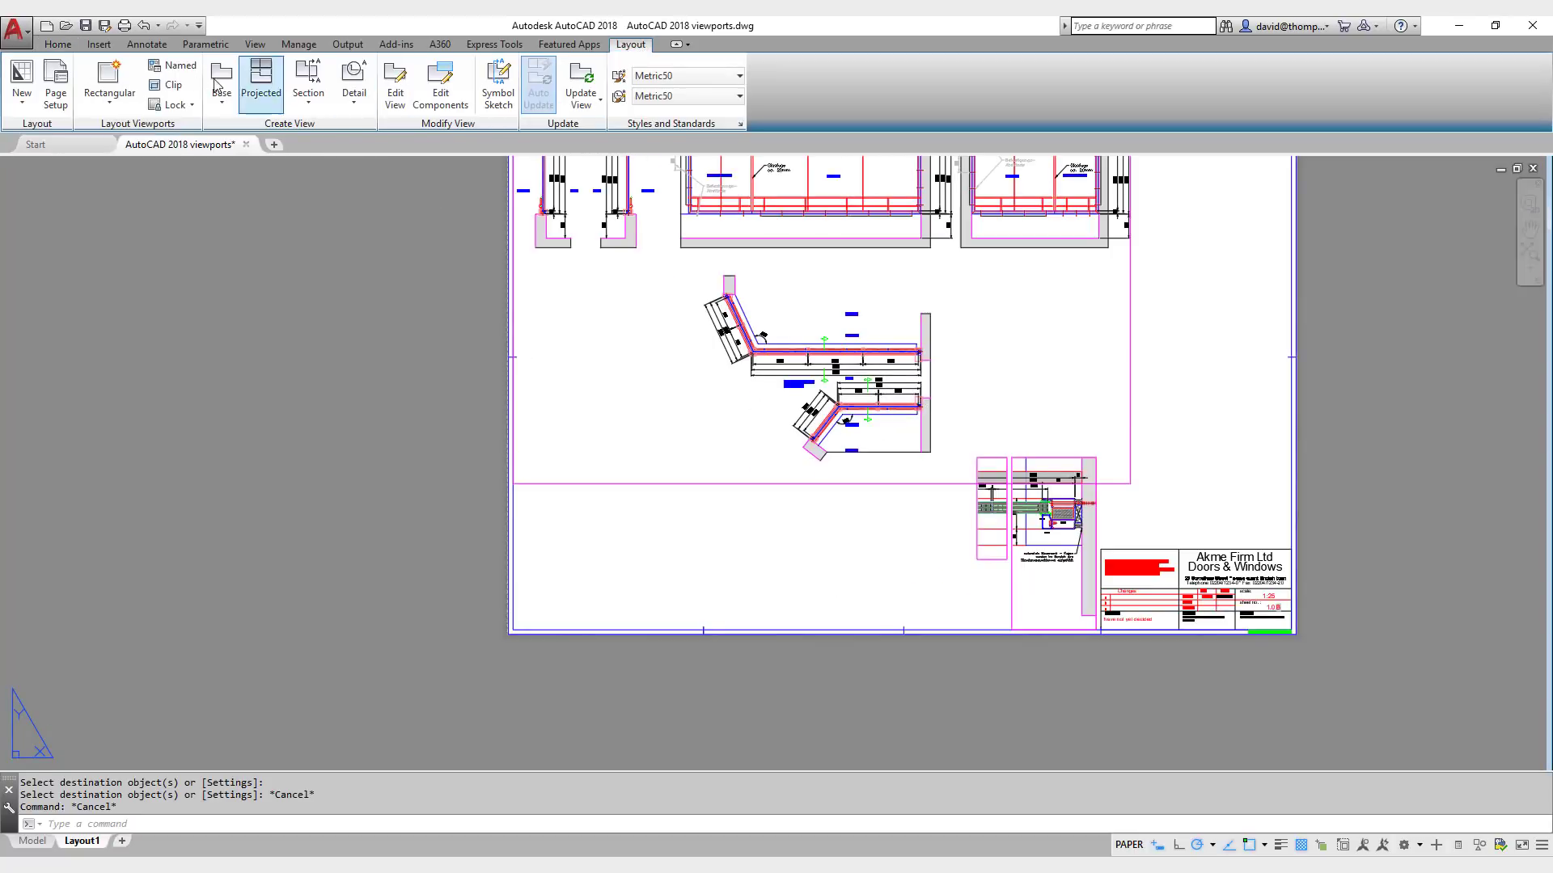
left_click(111, 105)
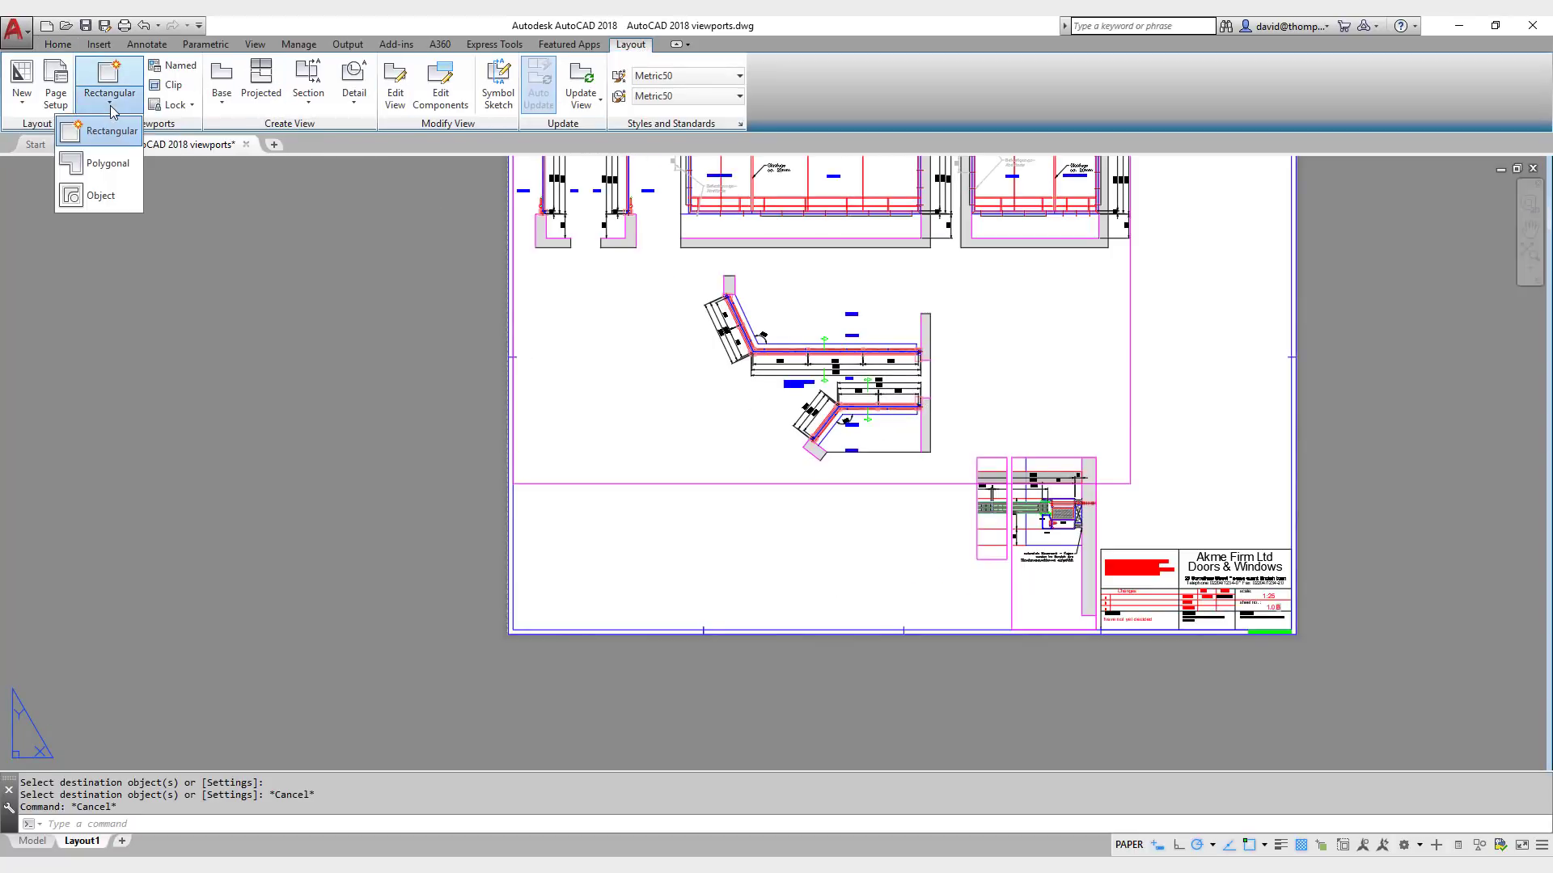
left_click(107, 163)
left_click(580, 515)
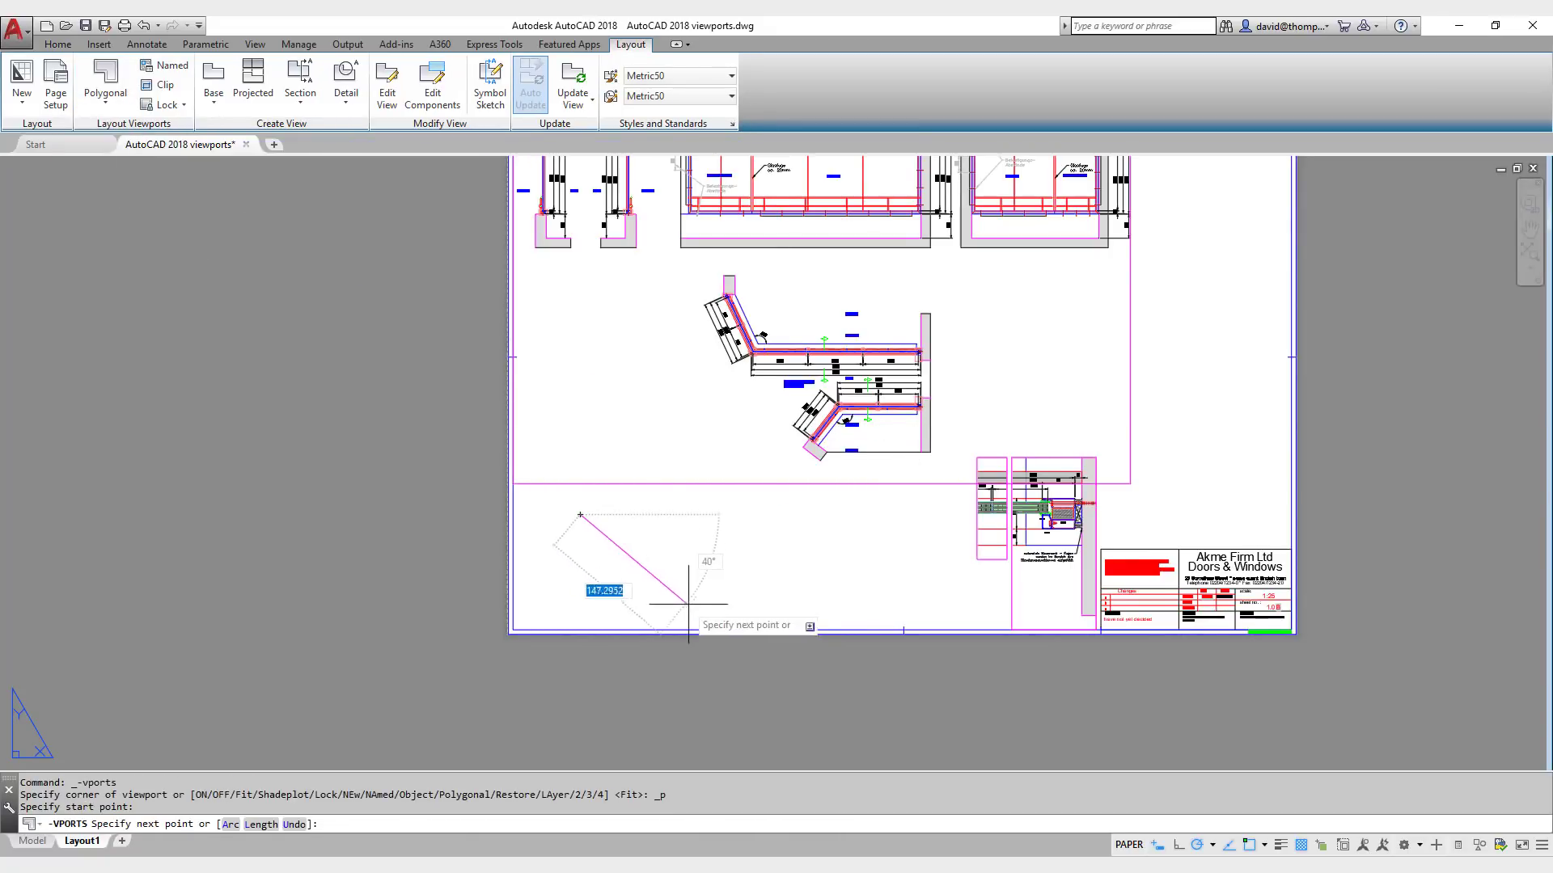
left_click(656, 598)
left_click(830, 599)
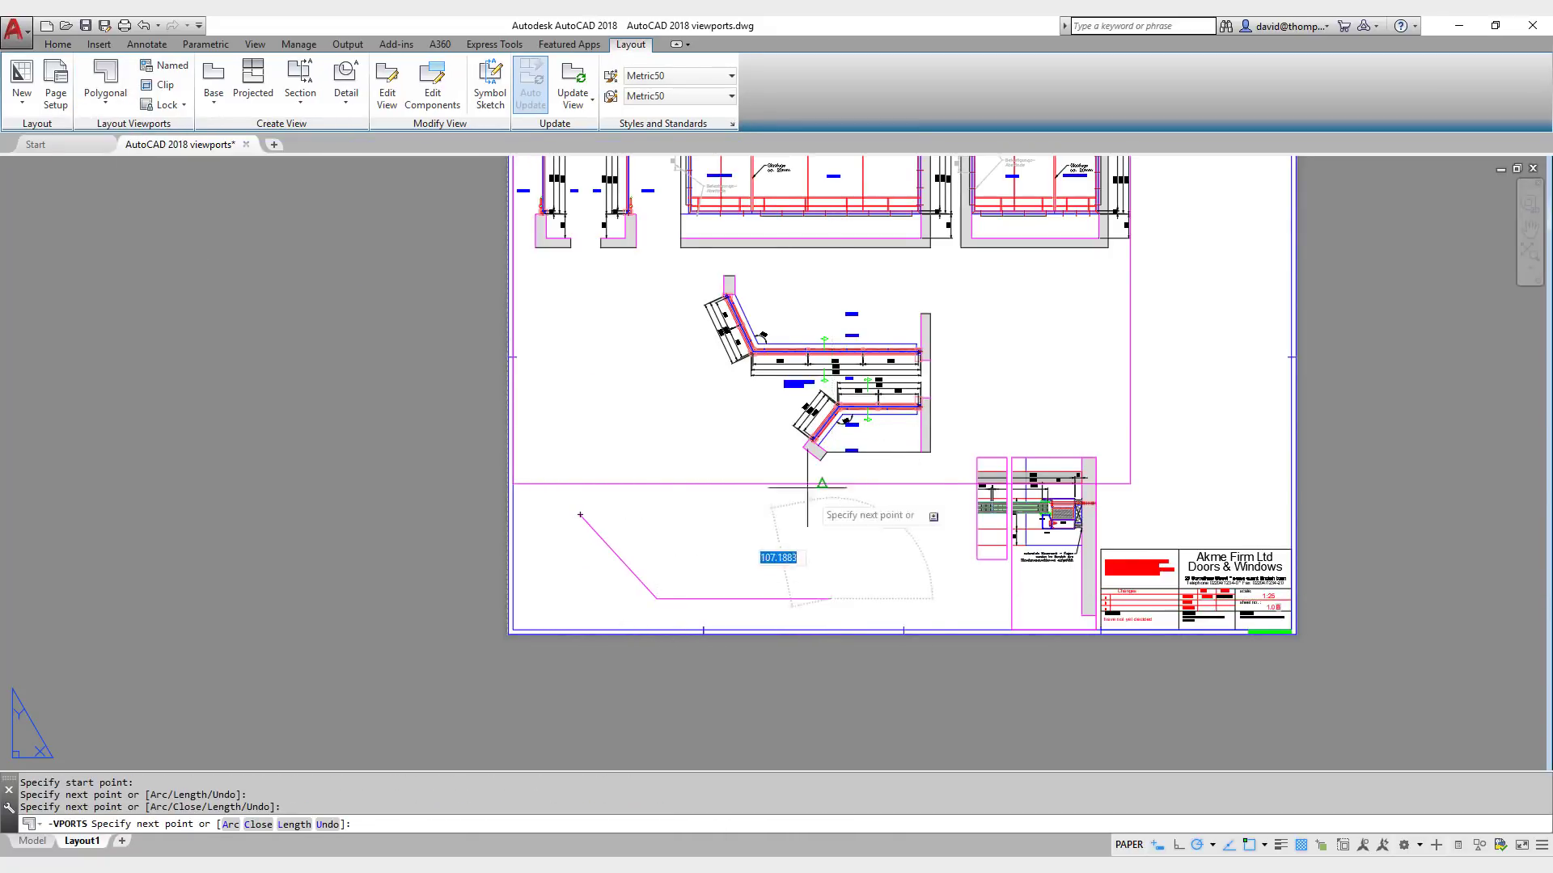
left_click(813, 325)
left_click(758, 288)
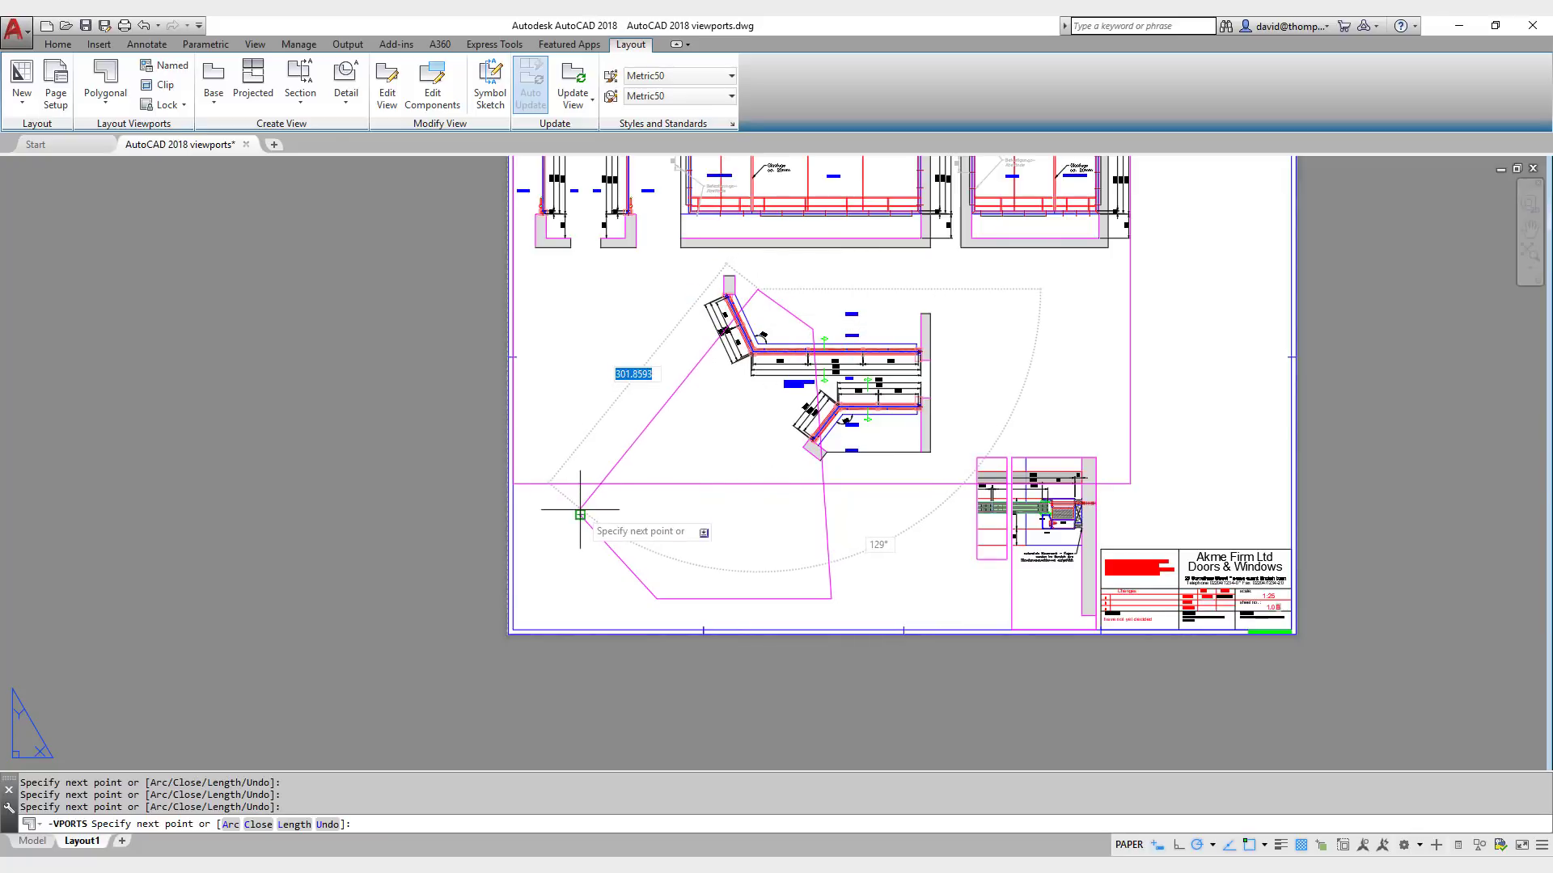
key("Return")
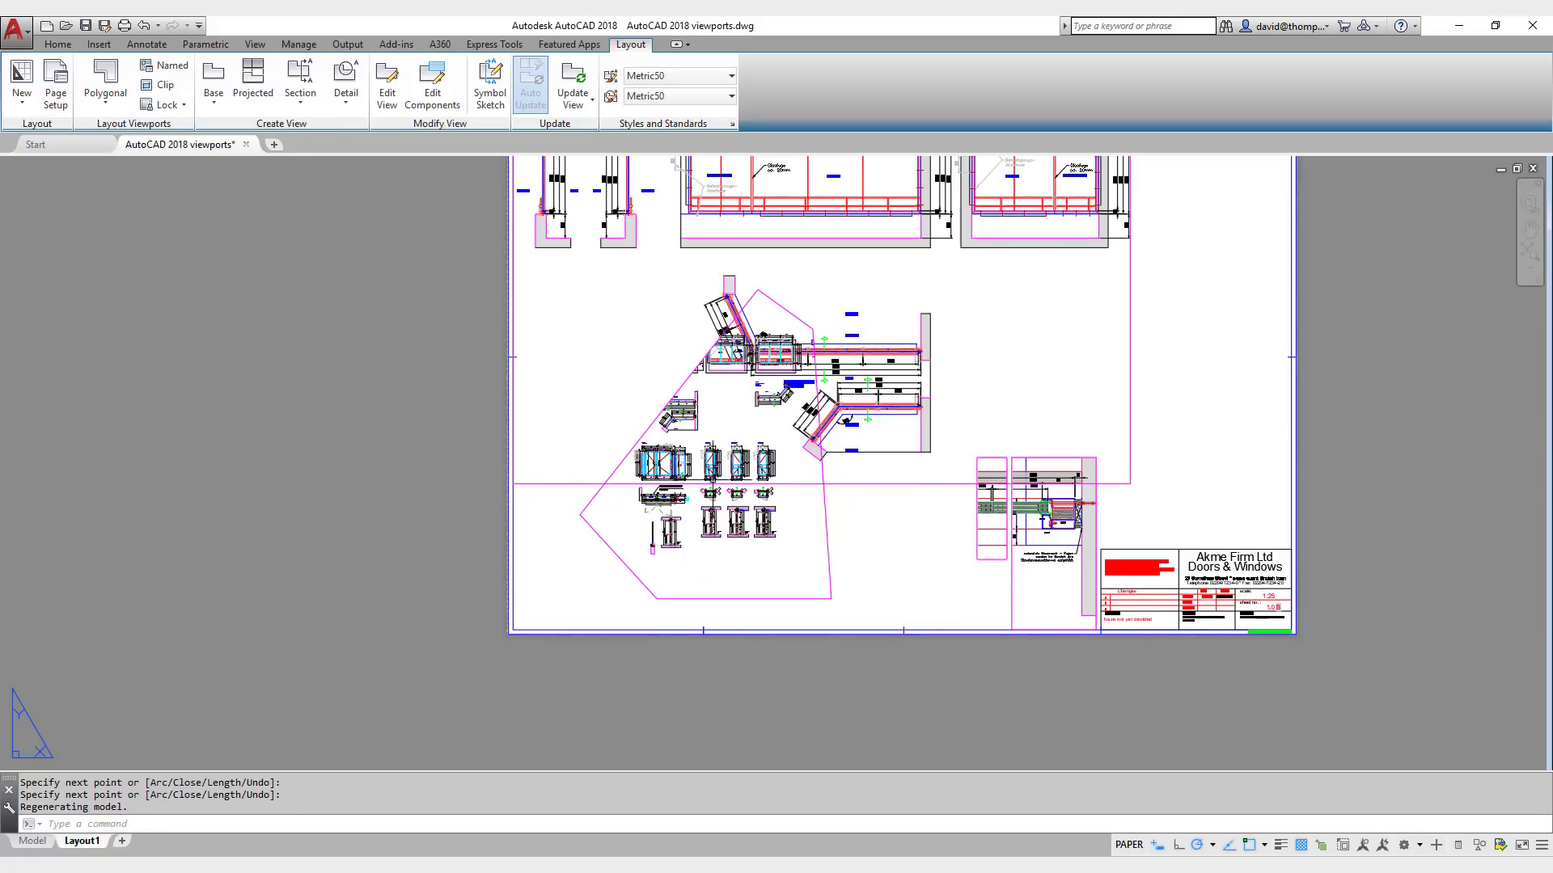
Step: Frame the 115° corner detail of POS. 4.1 inside the polygonal viewport, set its scale to 1:2, and return to paper space
double_click(716, 489)
scroll(655, 435, "up", 10)
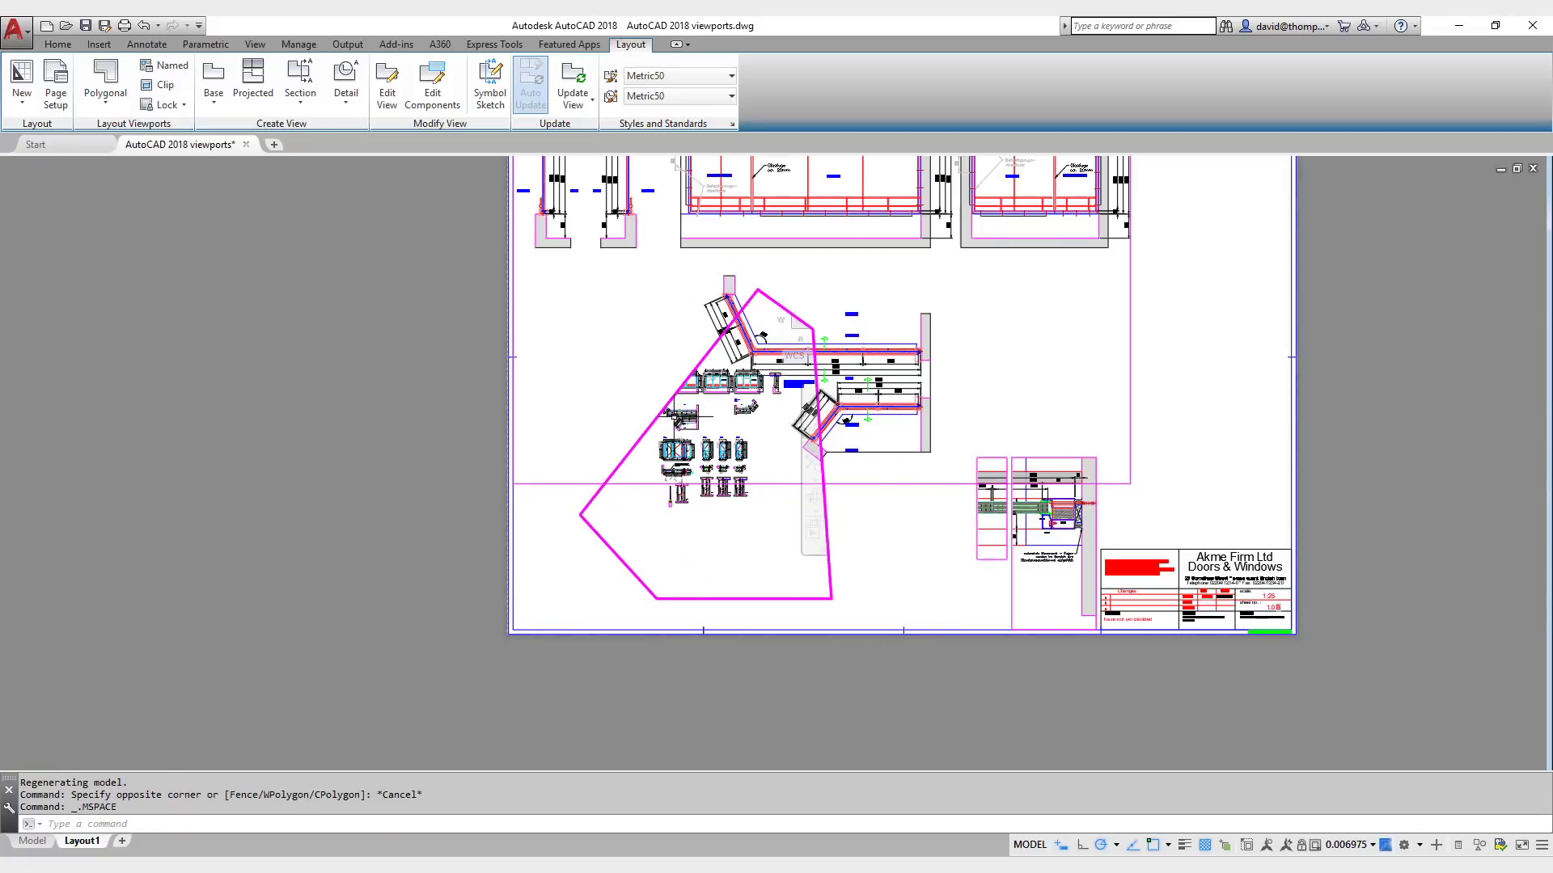
scroll(655, 435, "up", 4)
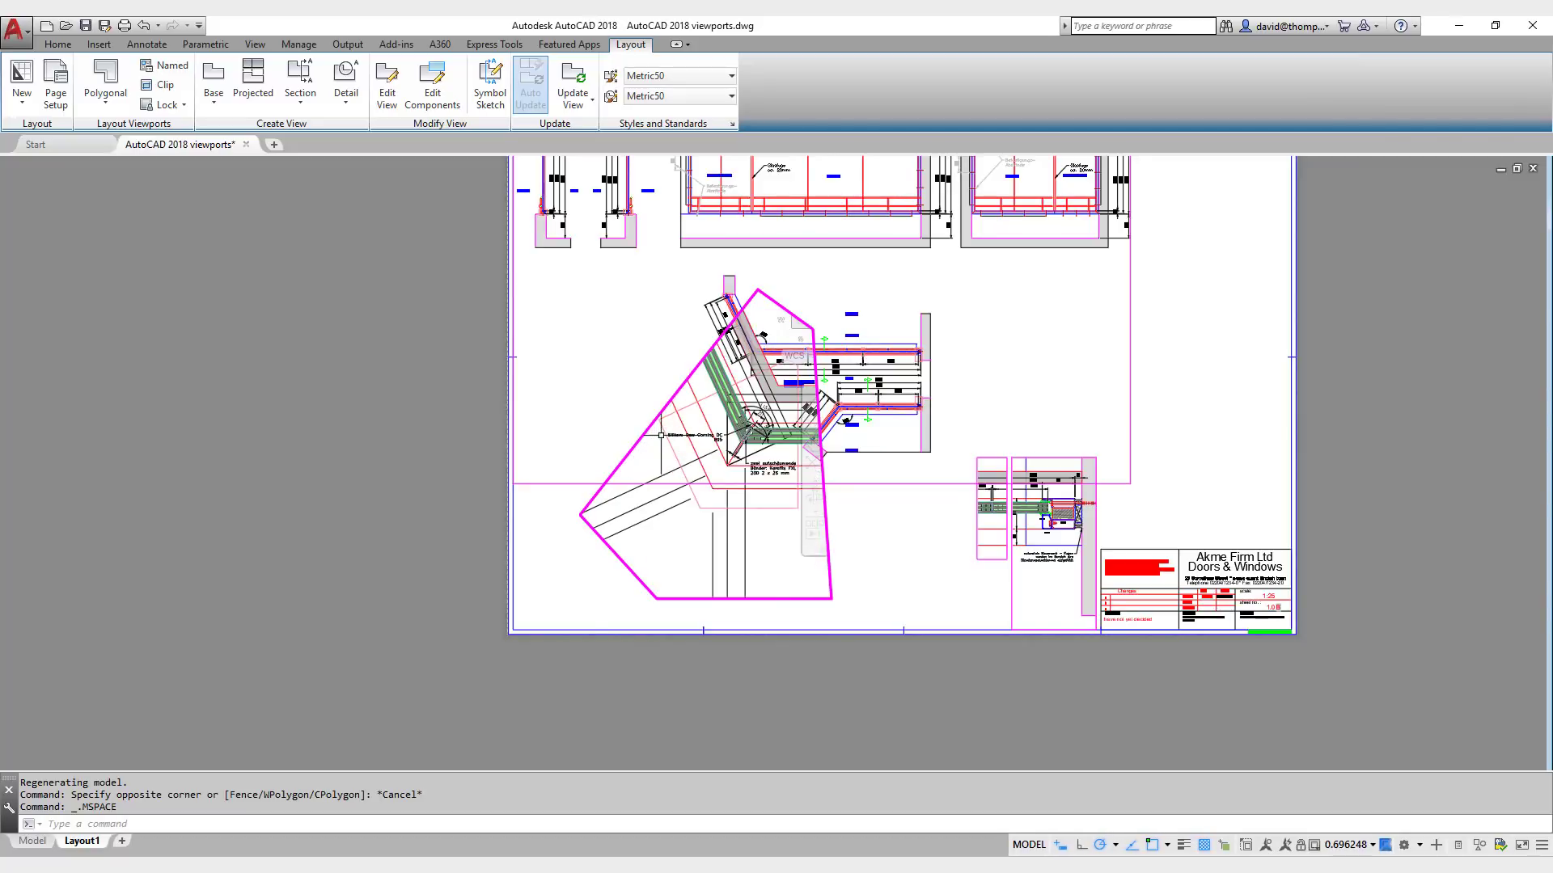
left_click(1348, 843)
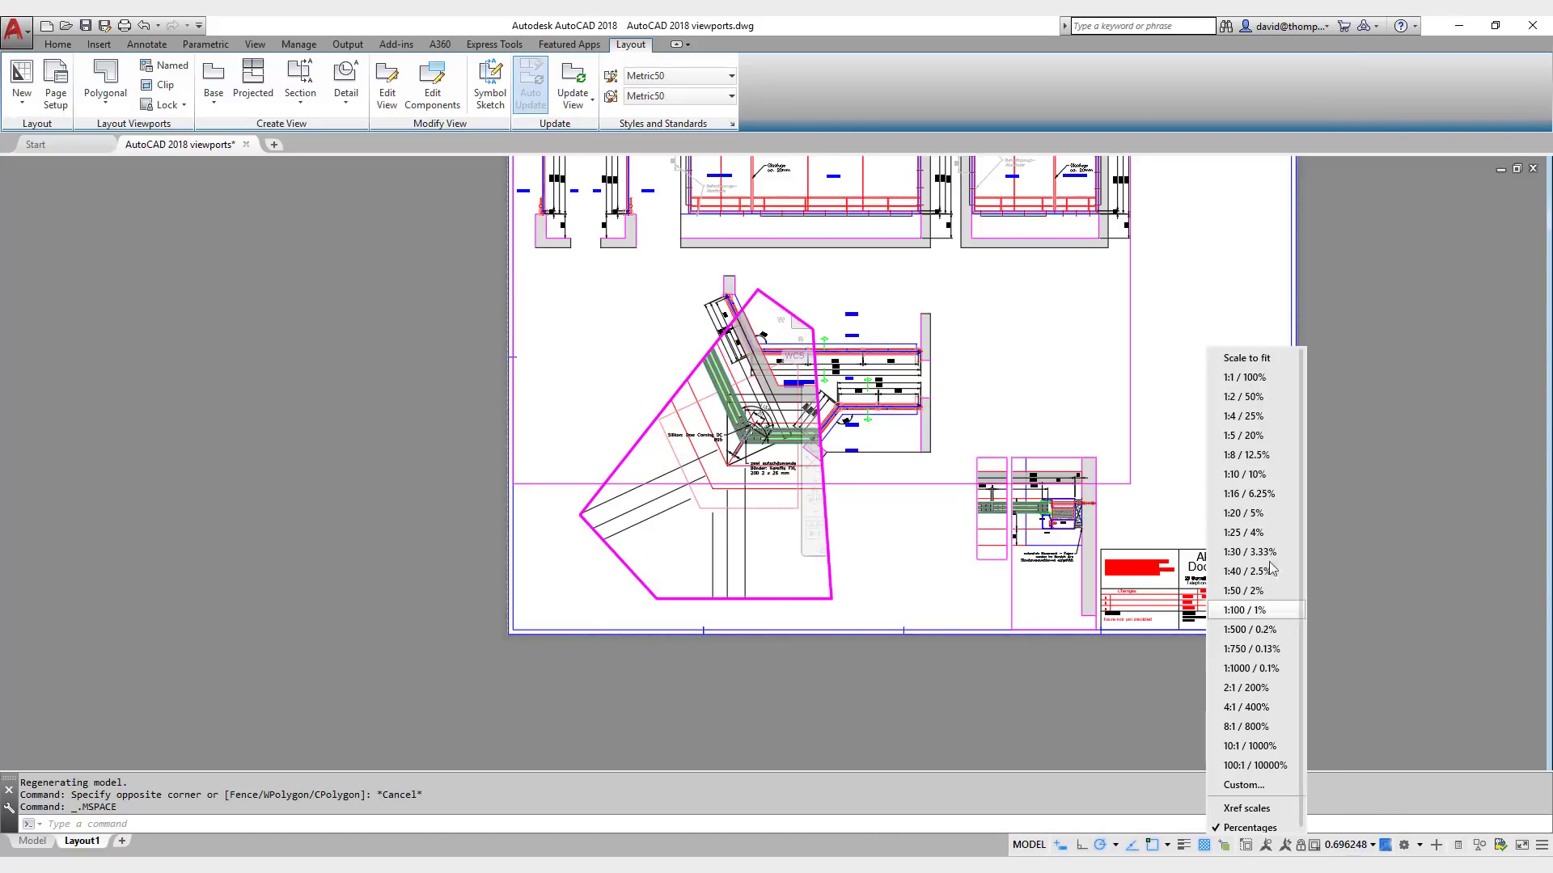
left_click(1190, 437)
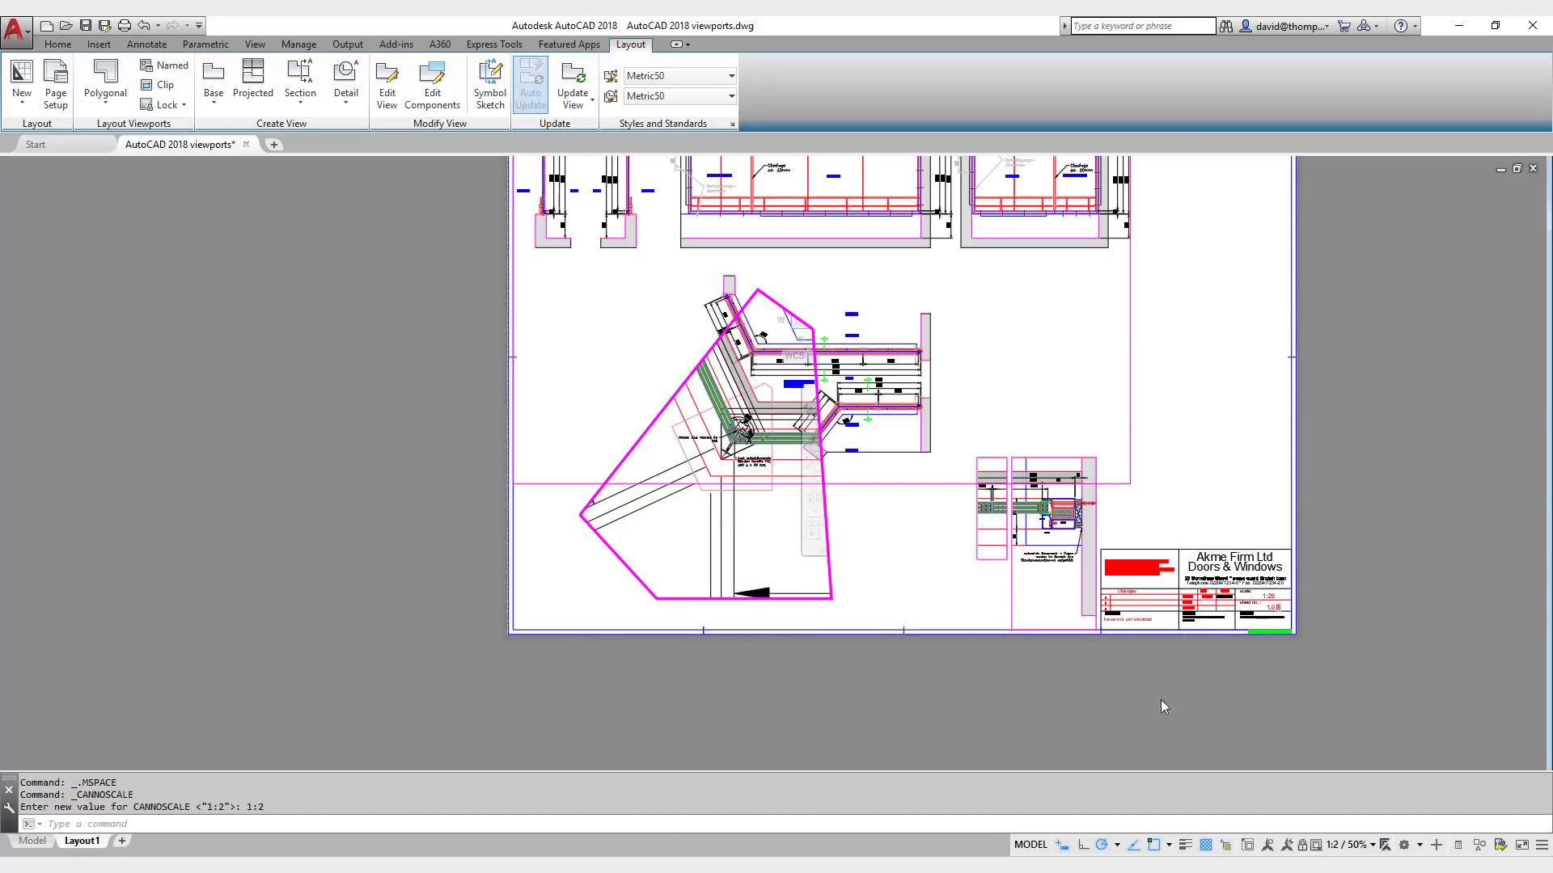
double_click(889, 570)
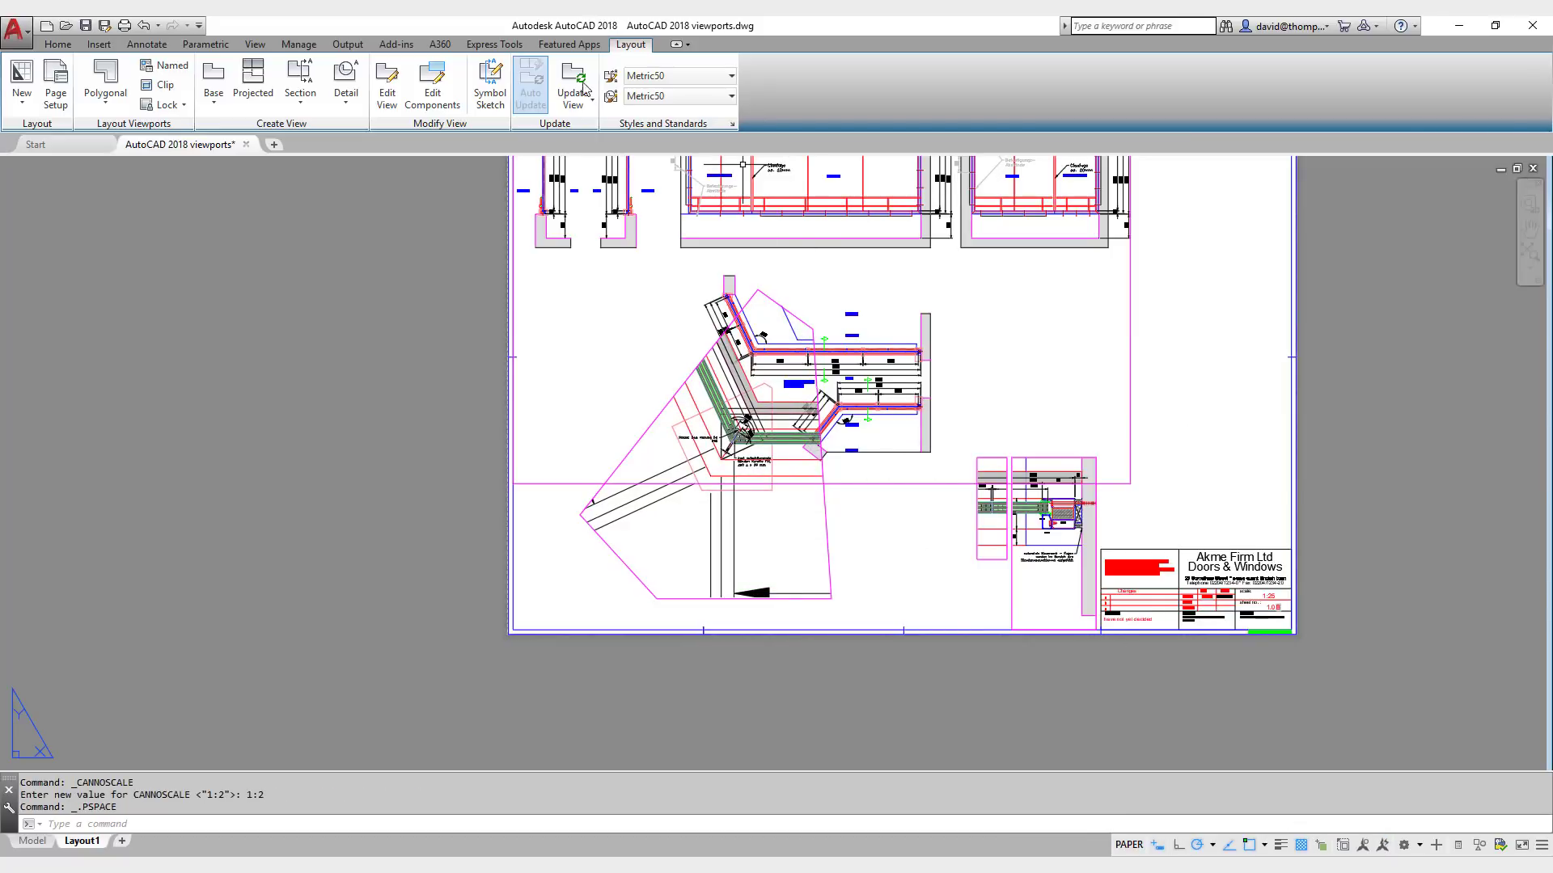
Step: Match the properties of the intermediate post detail viewport onto the polygonal viewport
left_click(69, 47)
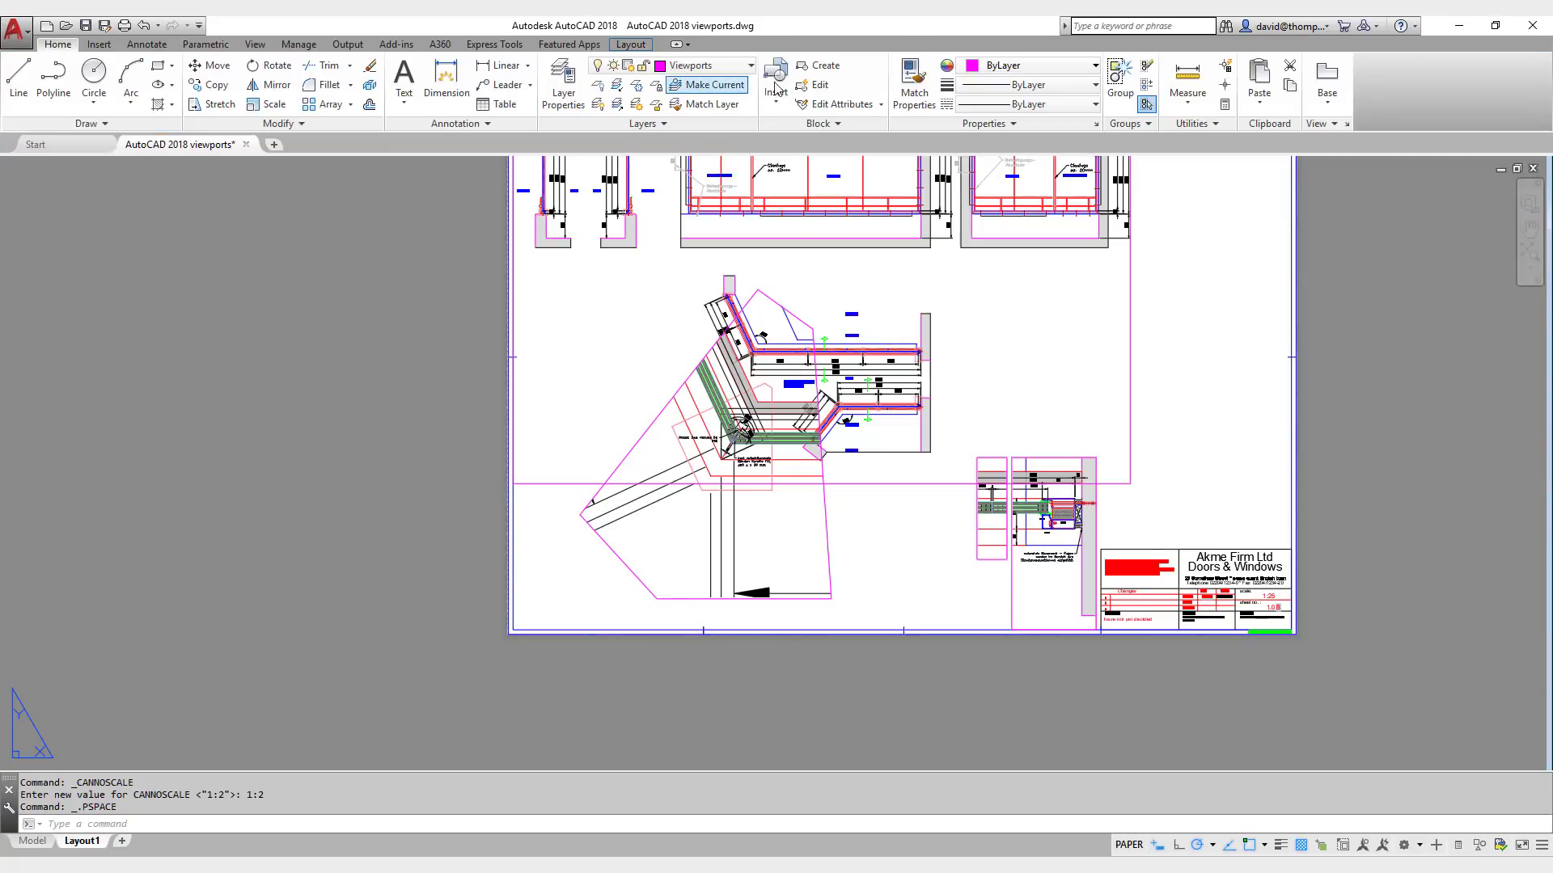
left_click(914, 85)
left_click(993, 459)
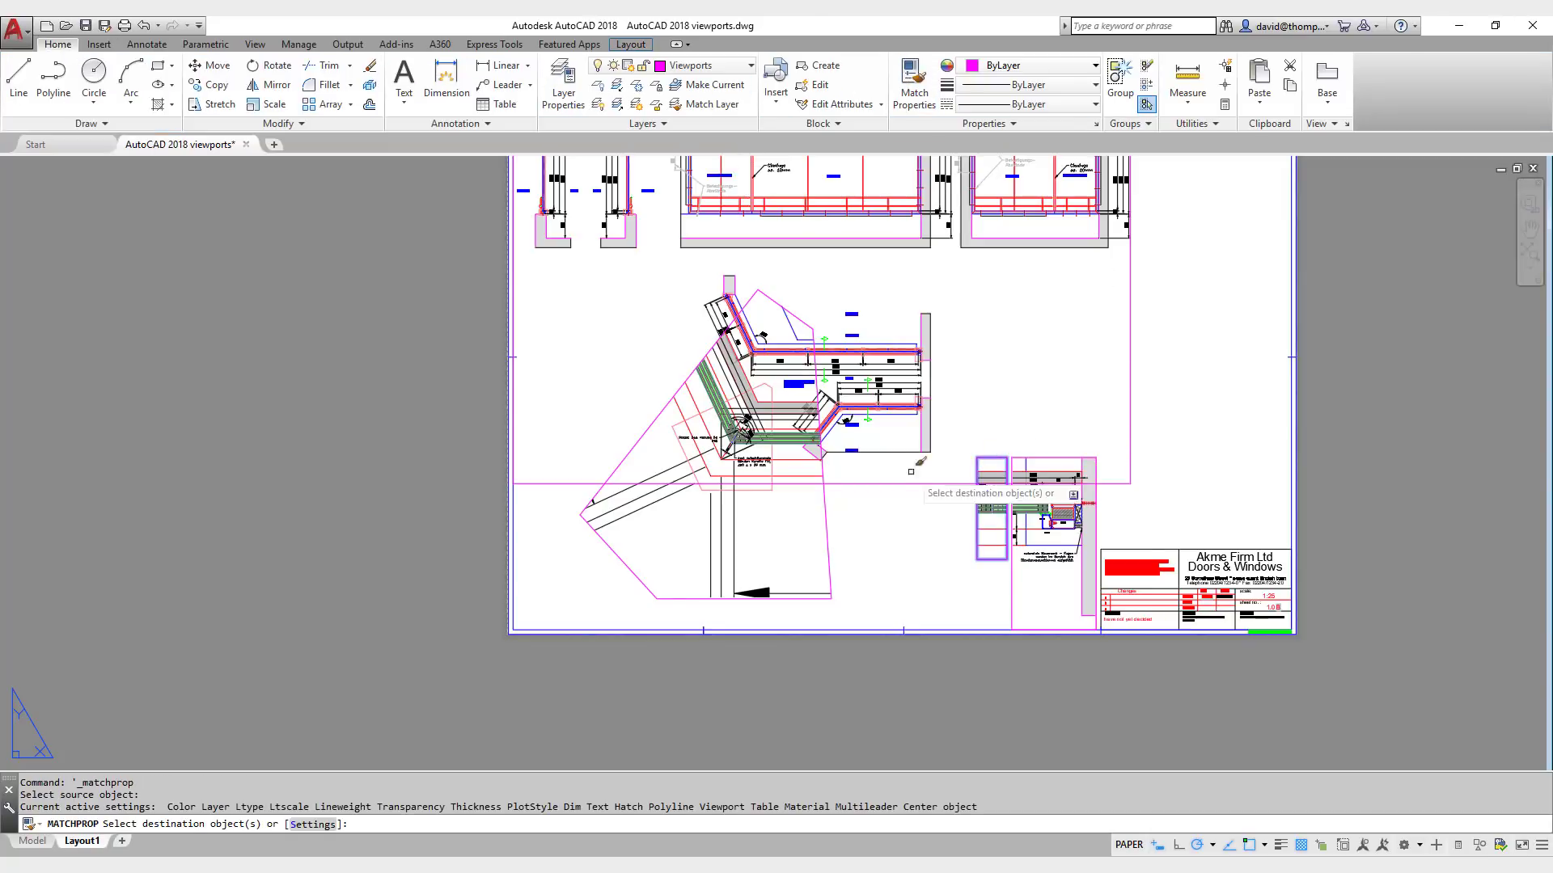
left_click(827, 517)
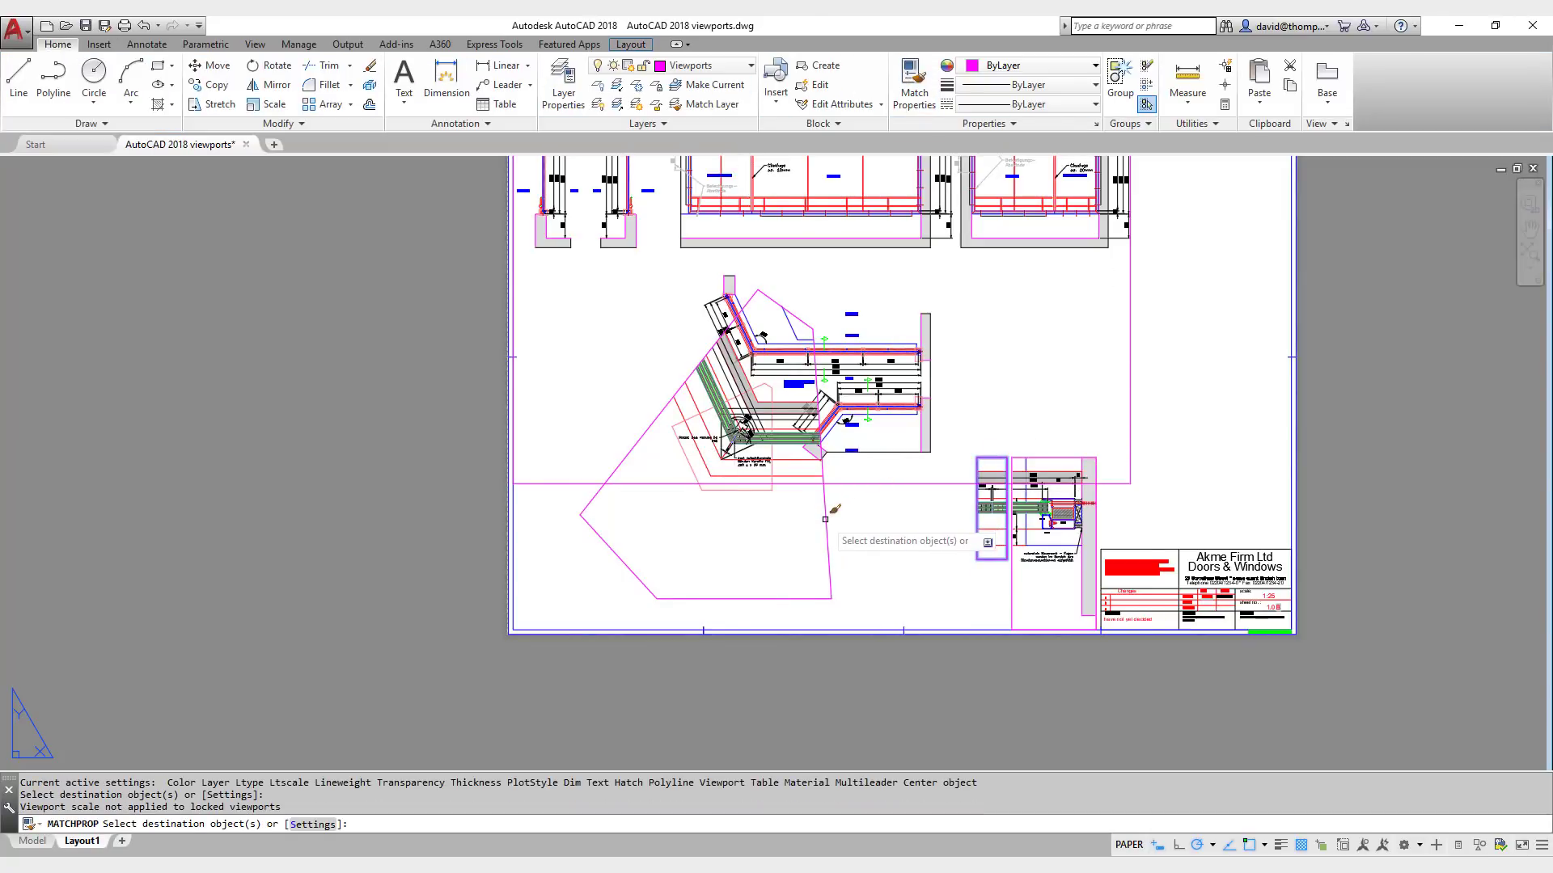
key("Escape")
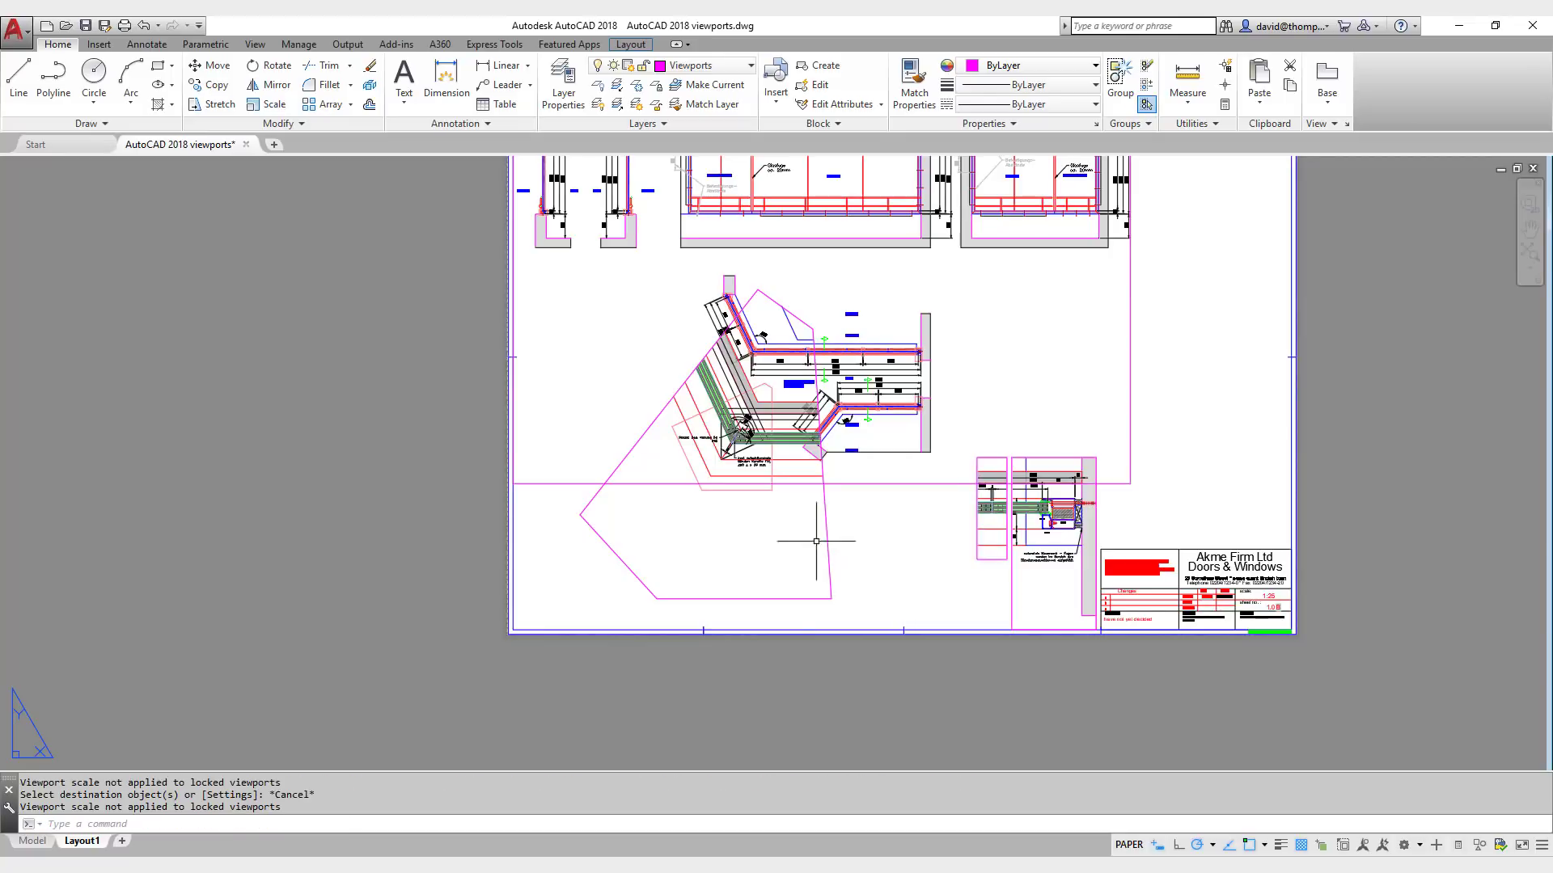
Step: Crop the polygonal viewport by stretching its five corners onto the light red frame around the corner detail
left_click(831, 598)
left_click(831, 598)
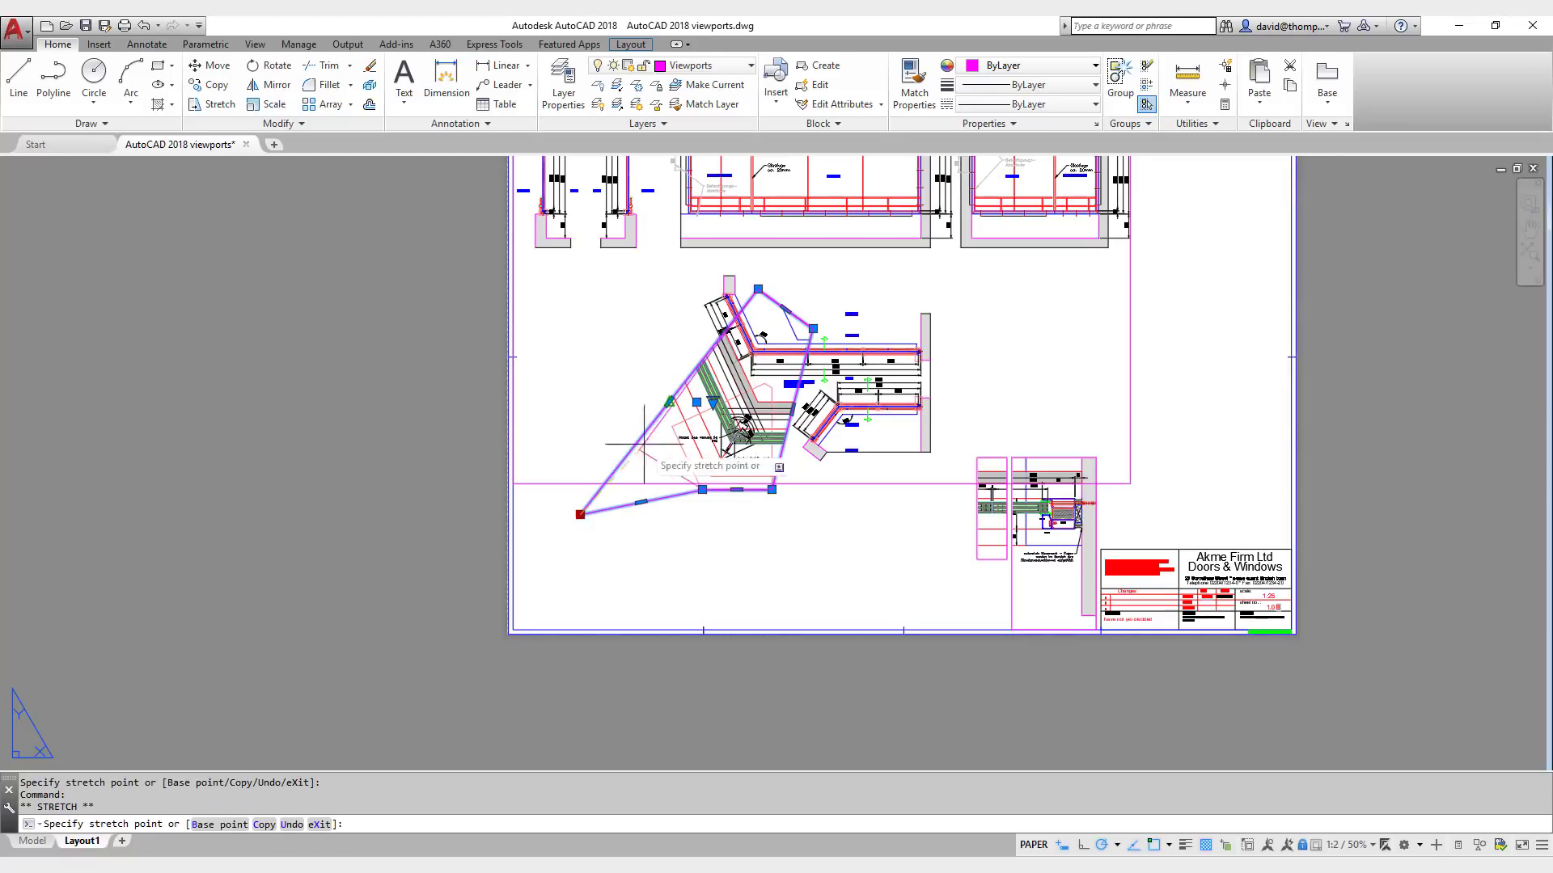
left_click(672, 427)
left_click(758, 288)
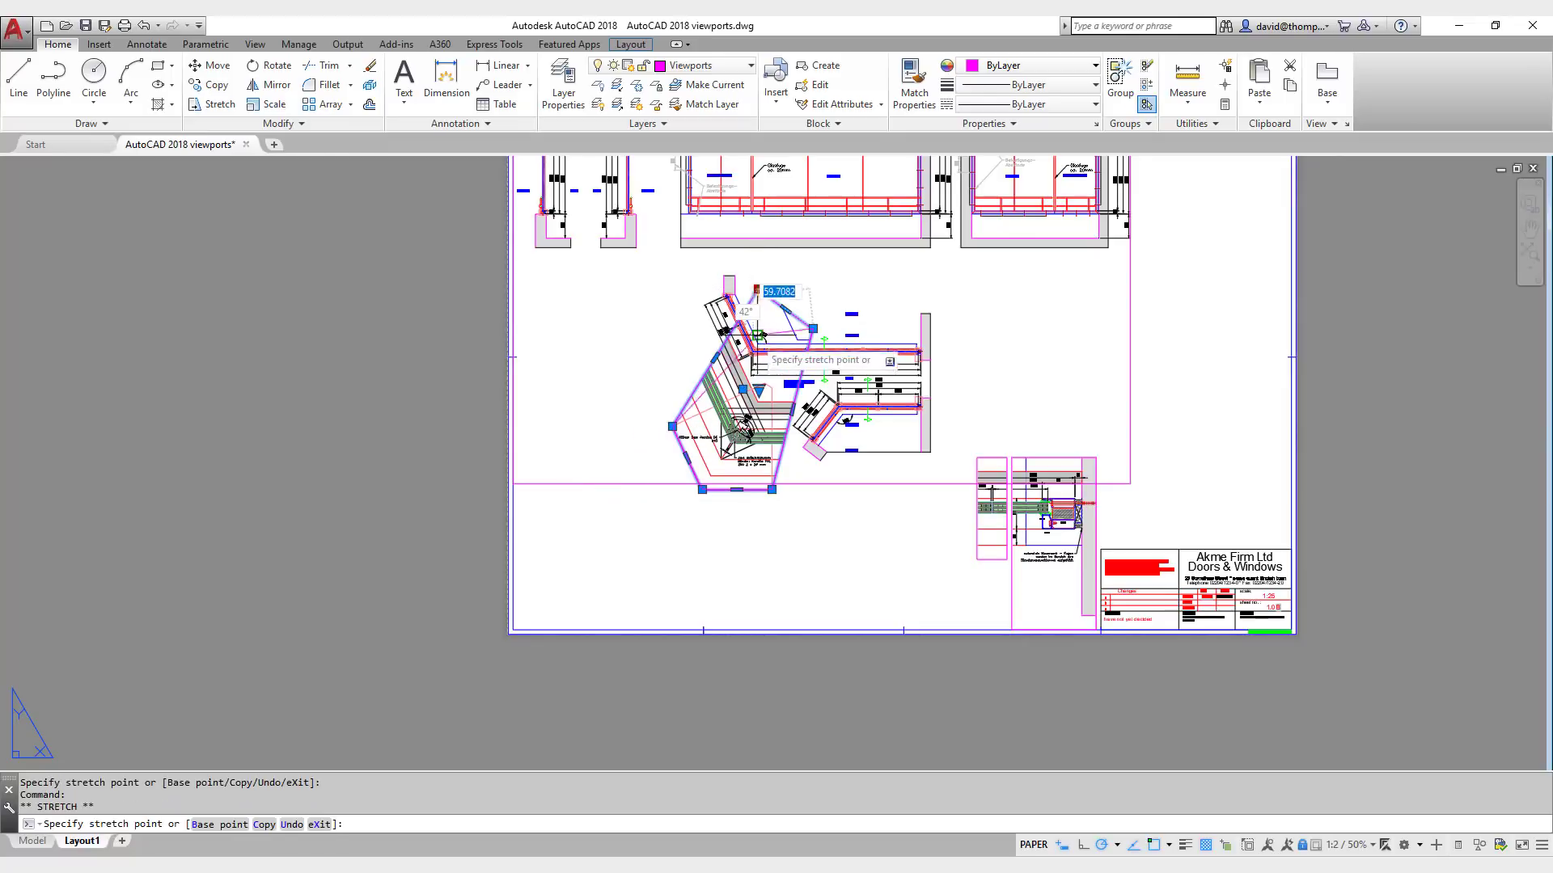
left_click(765, 383)
scroll(765, 384, "up", 6)
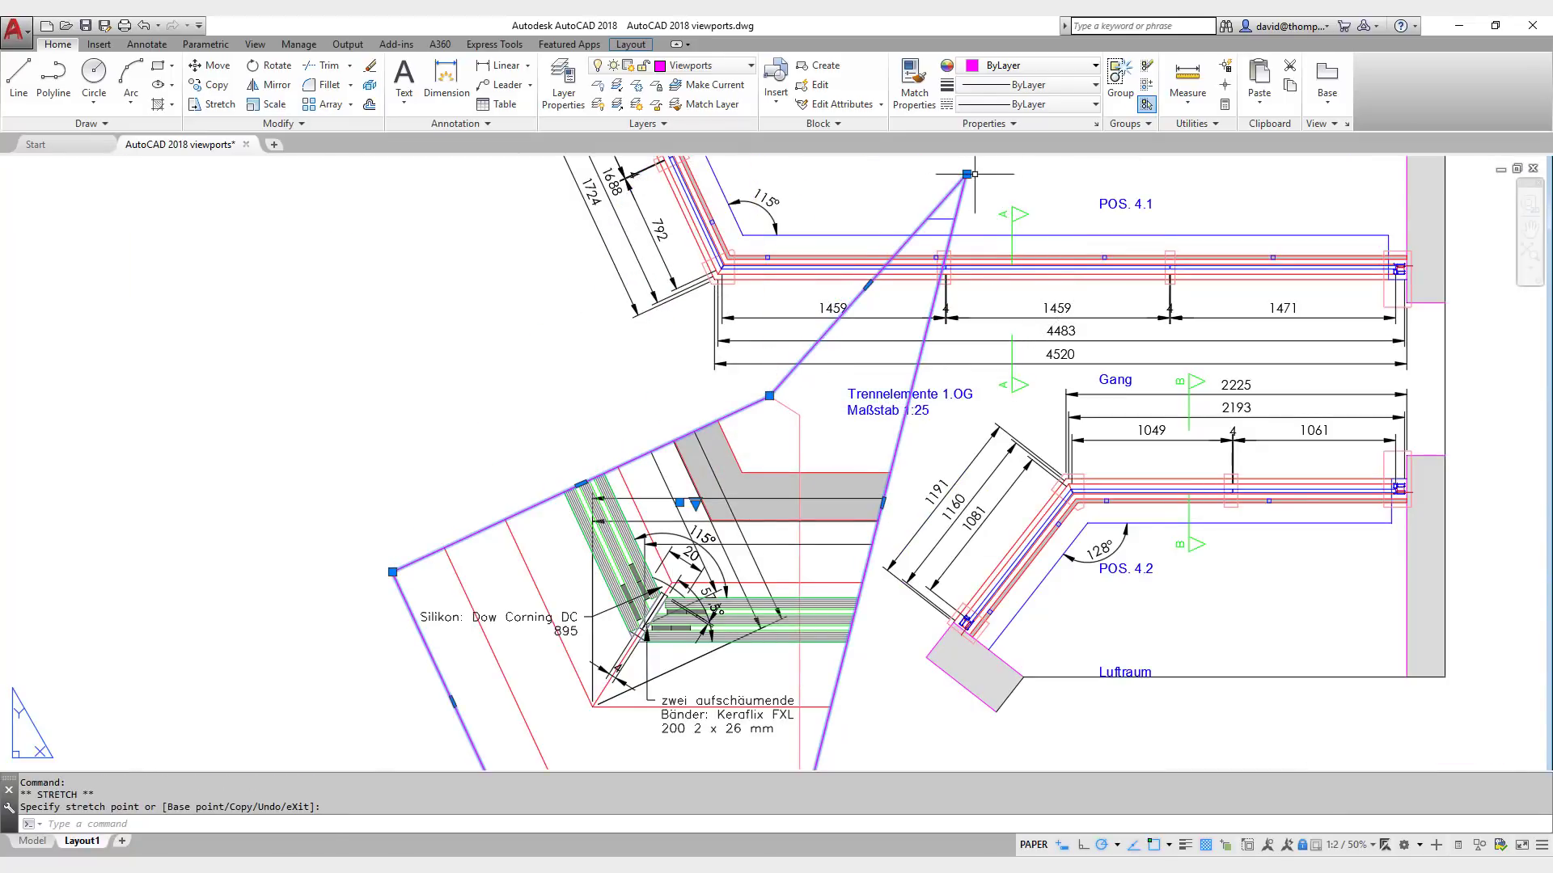
left_click(800, 416)
scroll(596, 417, "down", 2)
key("Escape")
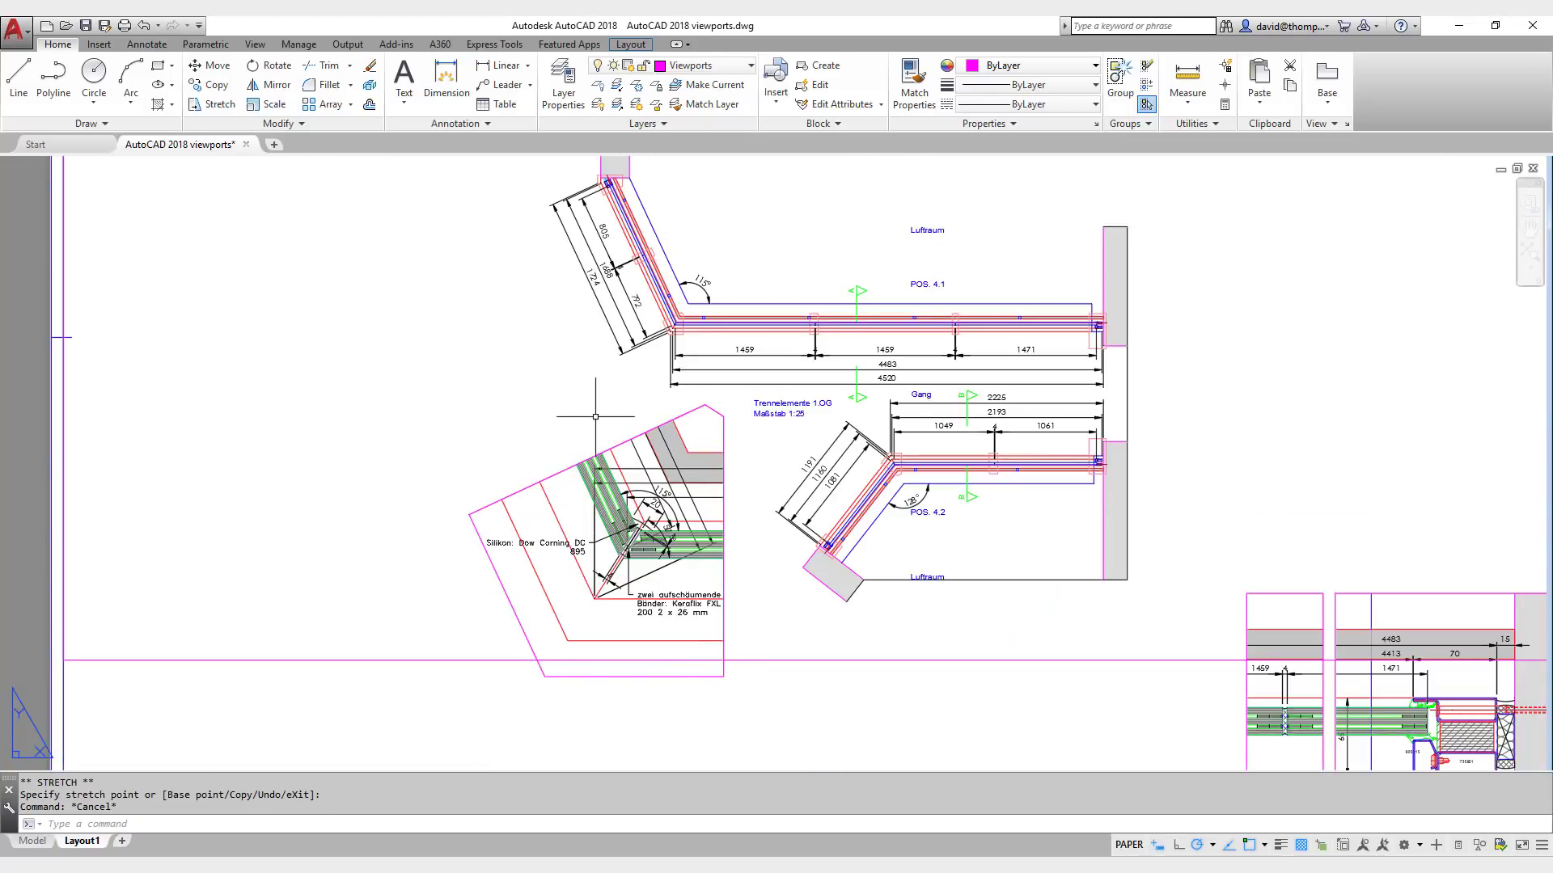
Step: Move the polygonal viewport so its lower right corner snaps onto the lower left corner of the intermediate post detail viewport
scroll(712, 338, "down", 2)
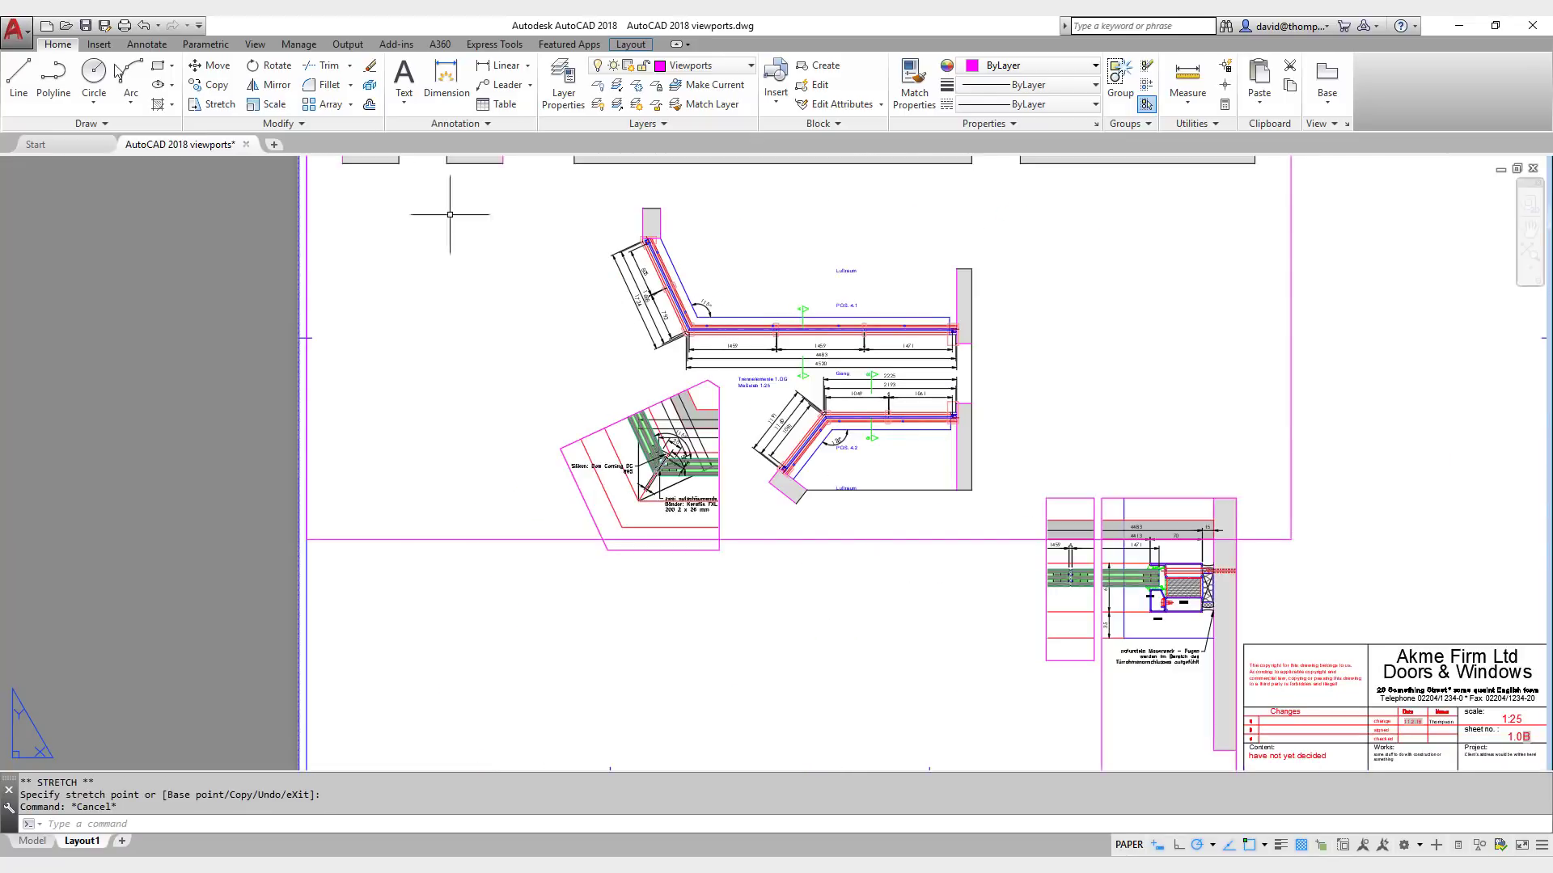
left_click(217, 66)
left_click(718, 490)
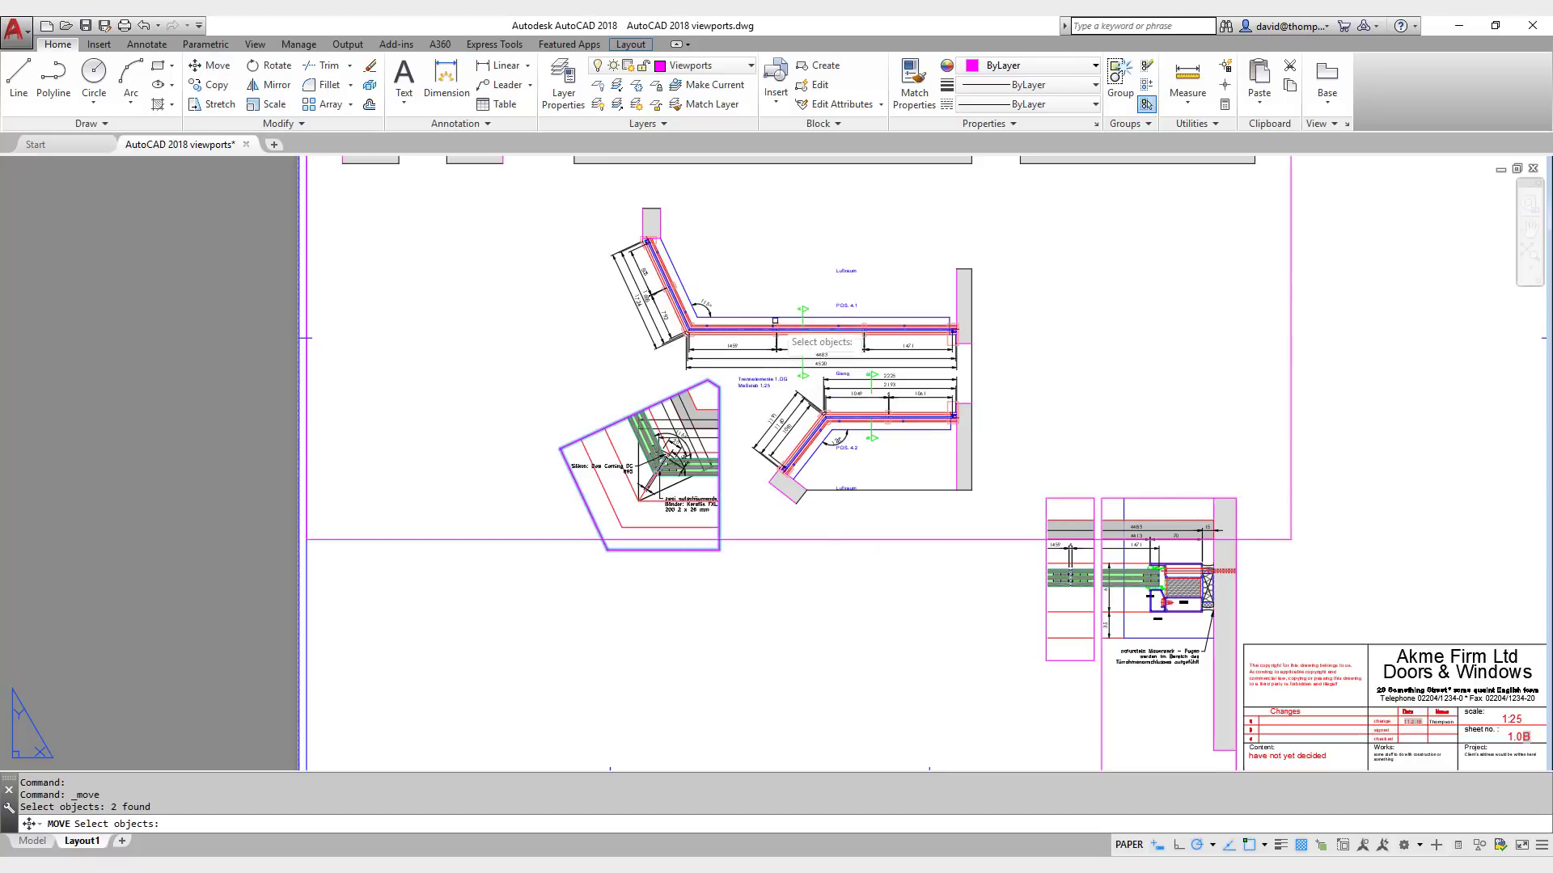
key("Return")
left_click(719, 550)
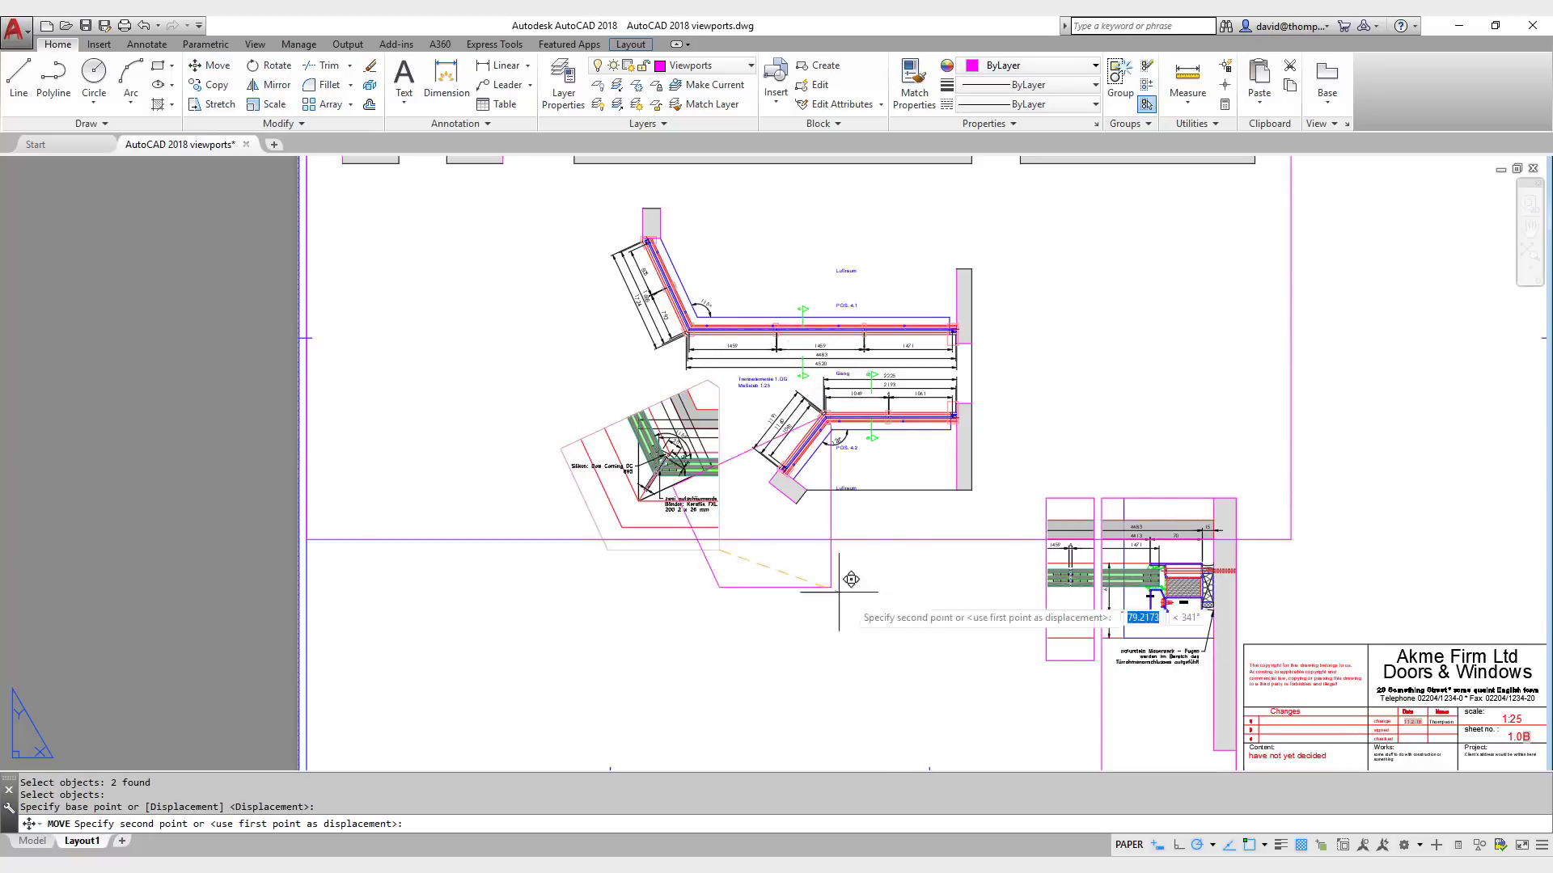
left_click(1049, 663)
Step: Move the polygonal viewport left by the width of the gap between the other two detail viewports
left_click(216, 65)
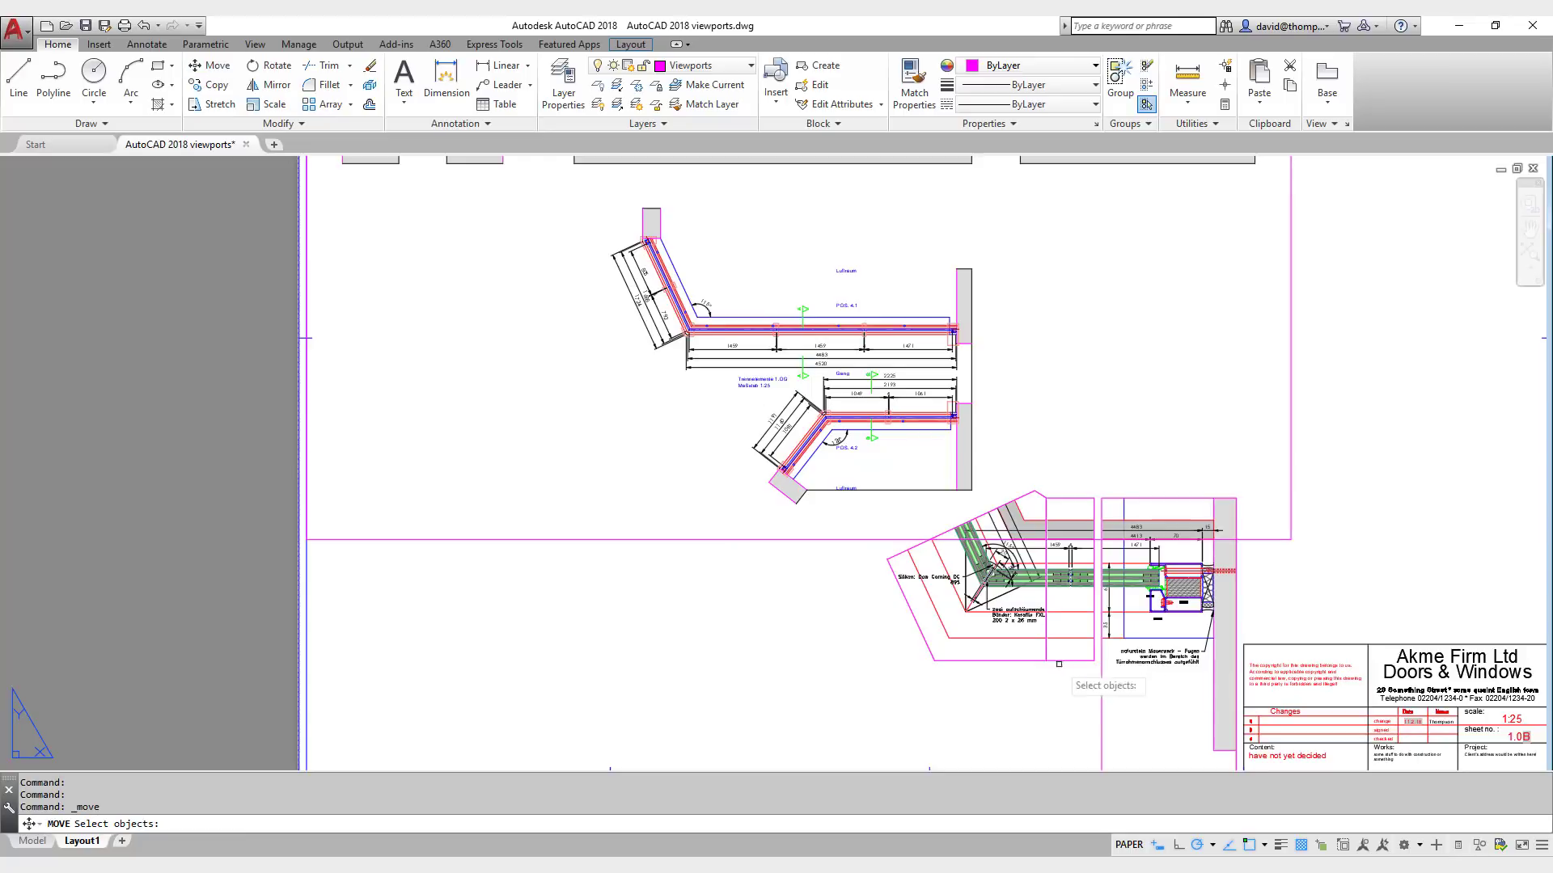
left_click(1134, 694)
left_click(1011, 662)
key("Return")
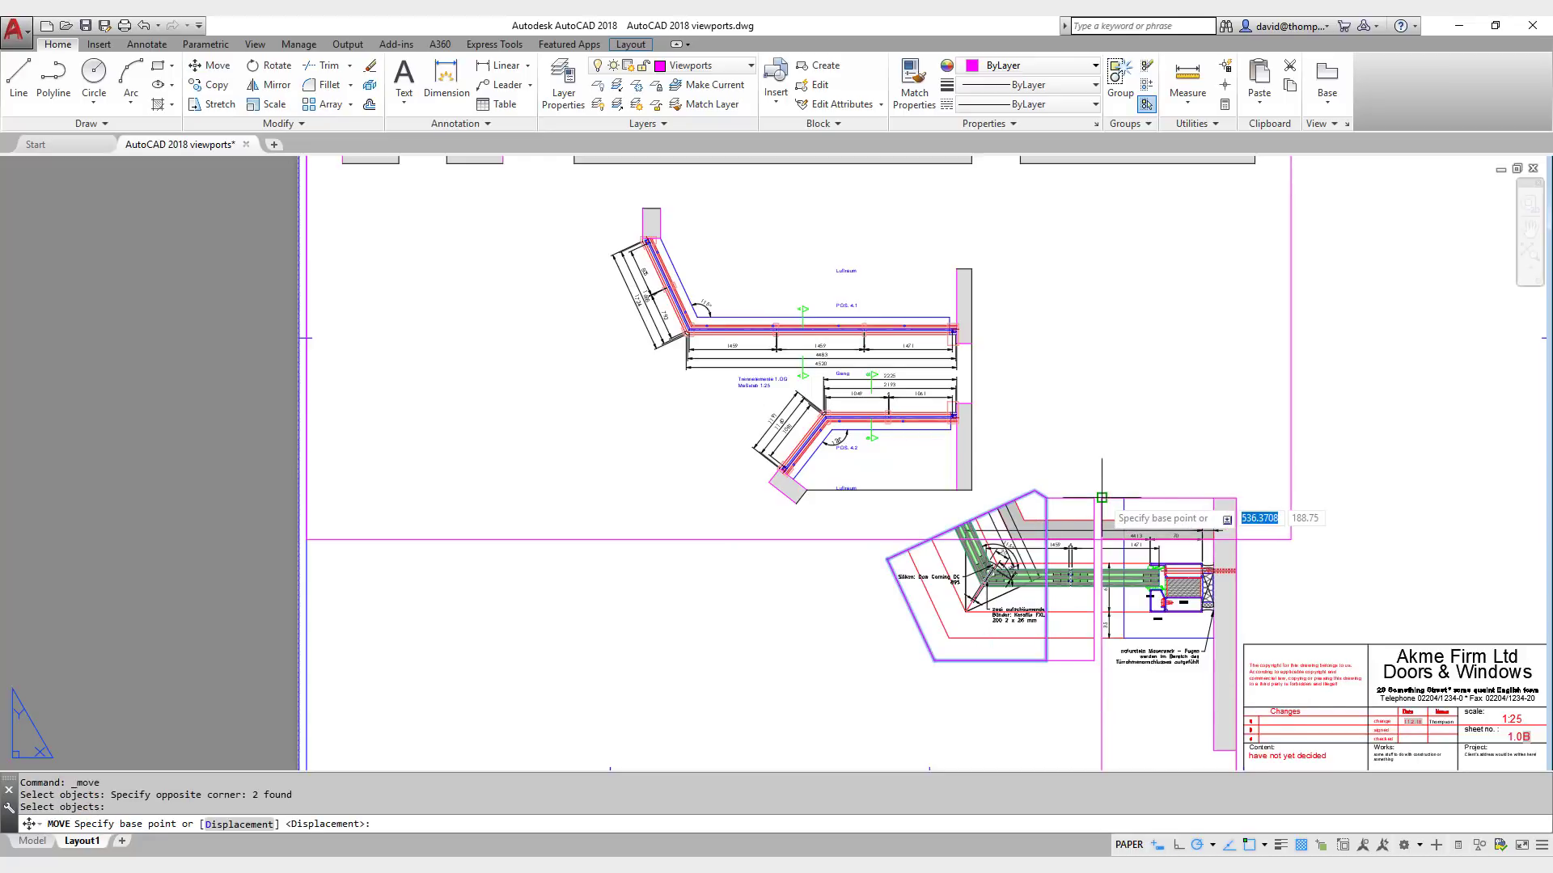
left_click(1136, 527)
left_click(1129, 524)
key("Escape")
key("Escape")
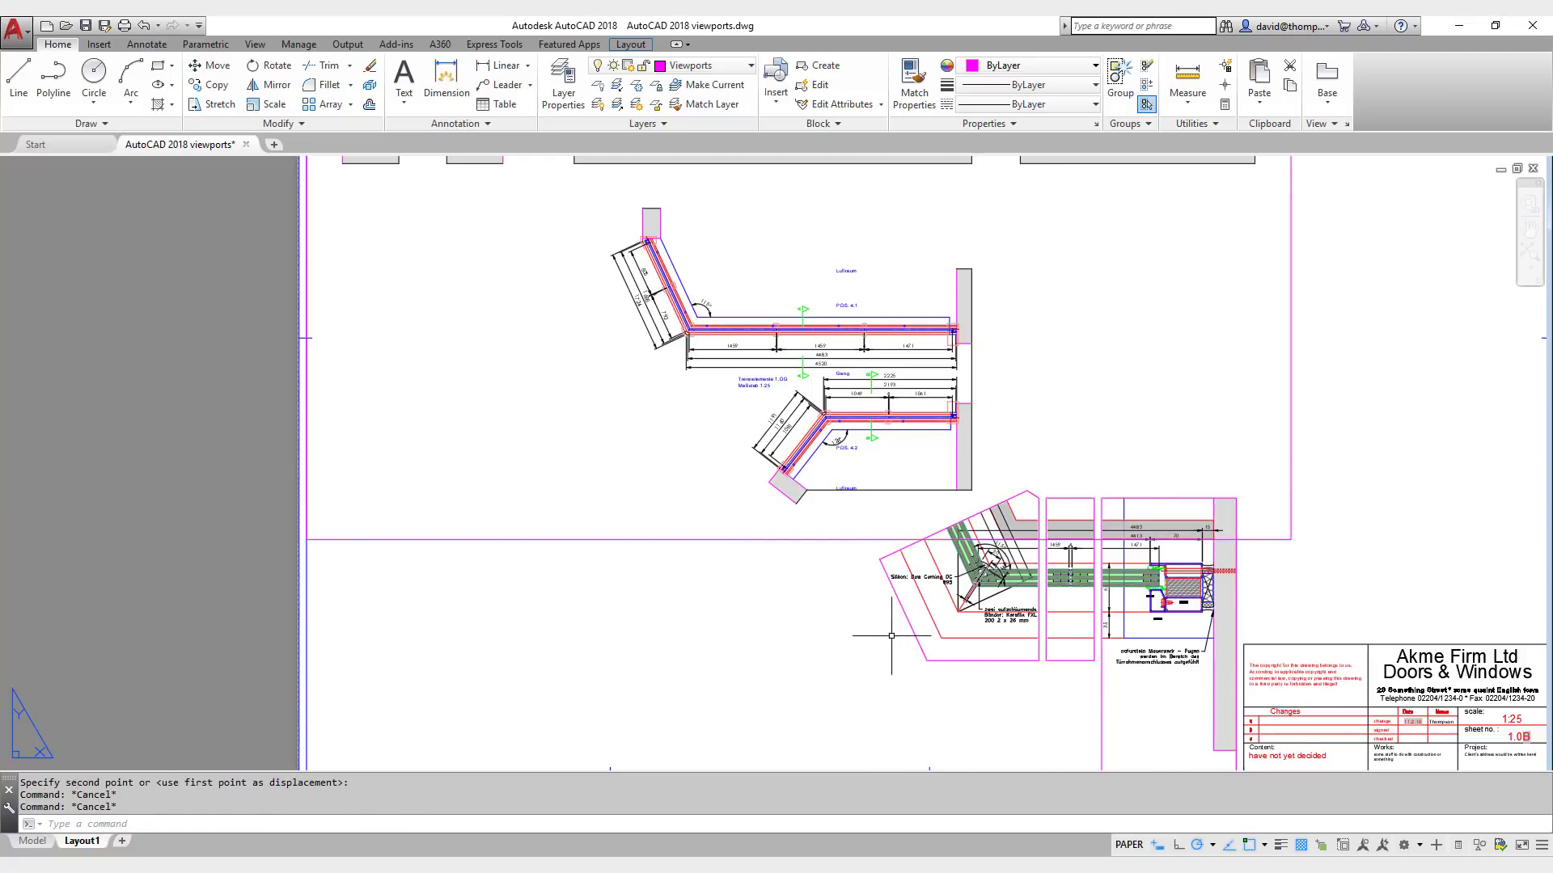
Step: Freeze the light red frame layer Ansichtsrahmen inside the maximized wall connection viewport, then restore the layout
double_click(1102, 694)
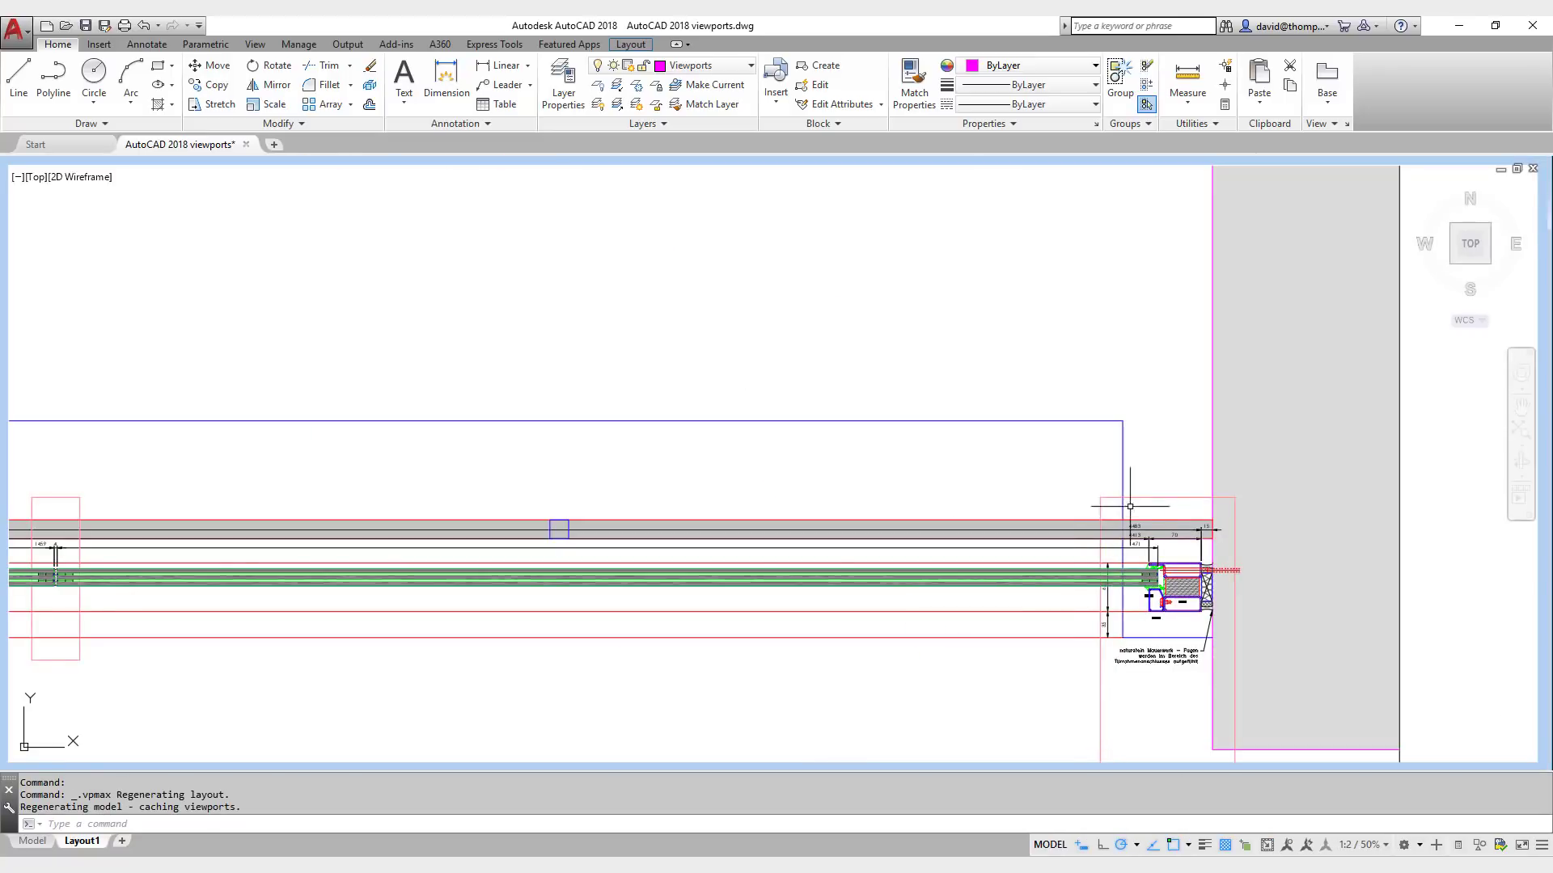
scroll(1130, 506, "down", 2)
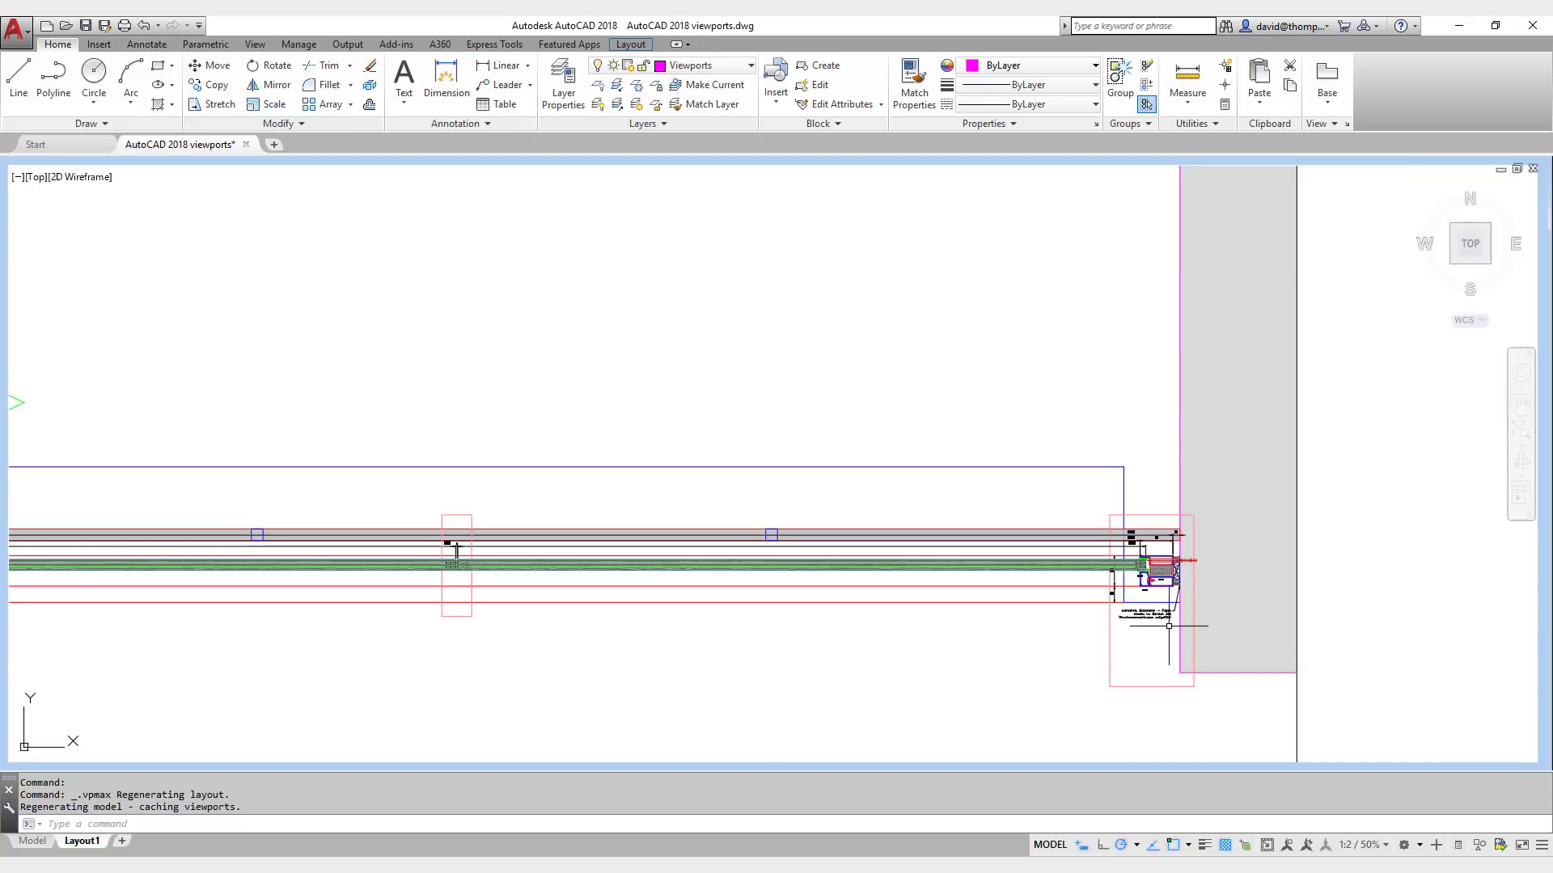
left_click(636, 85)
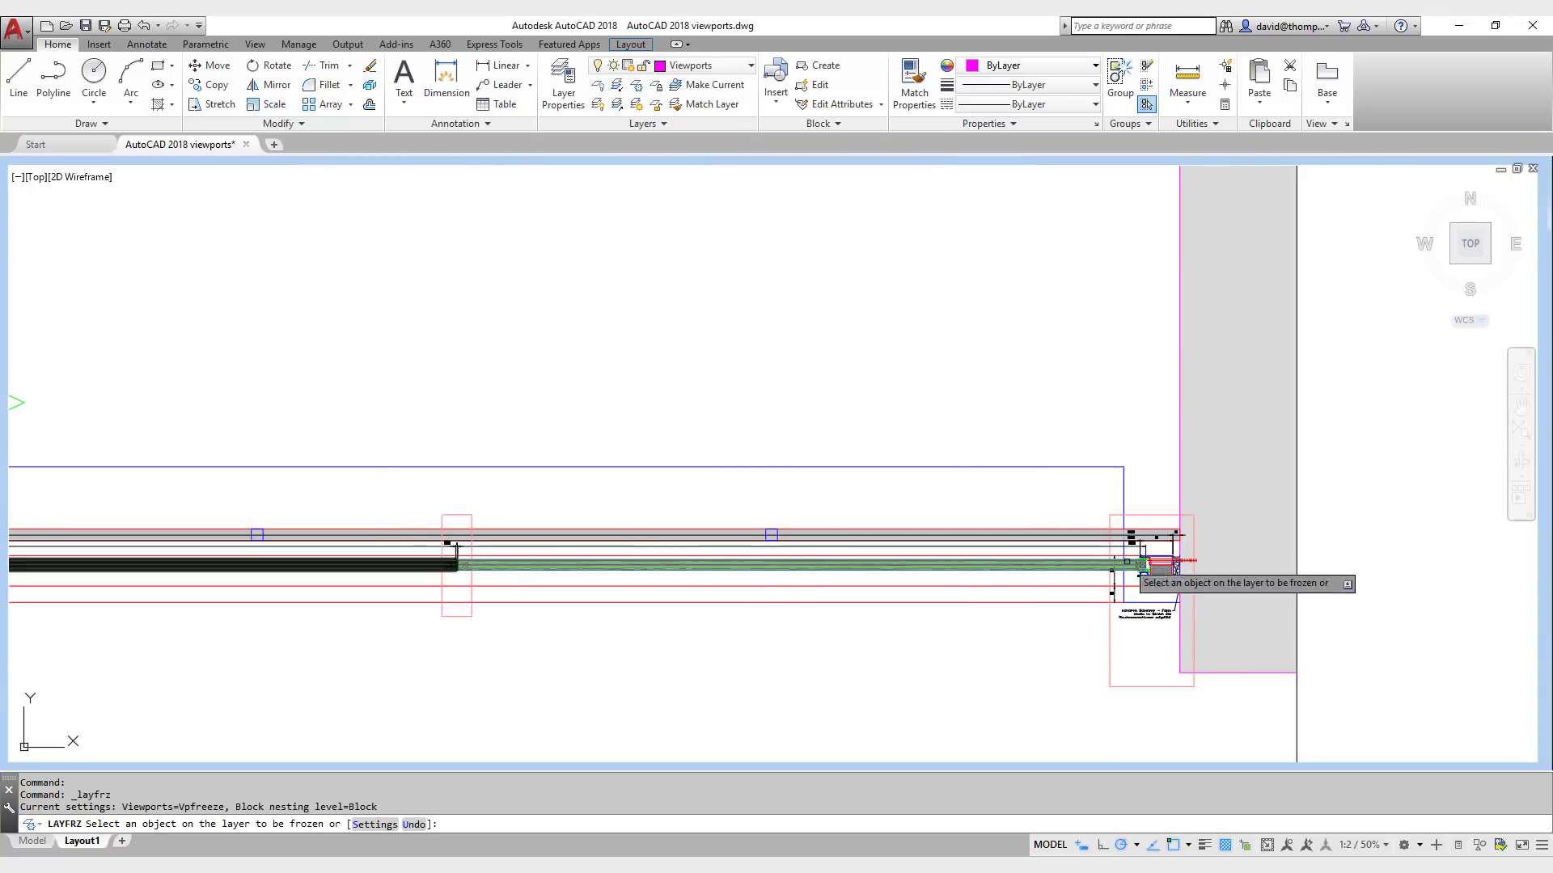
left_click(1144, 522)
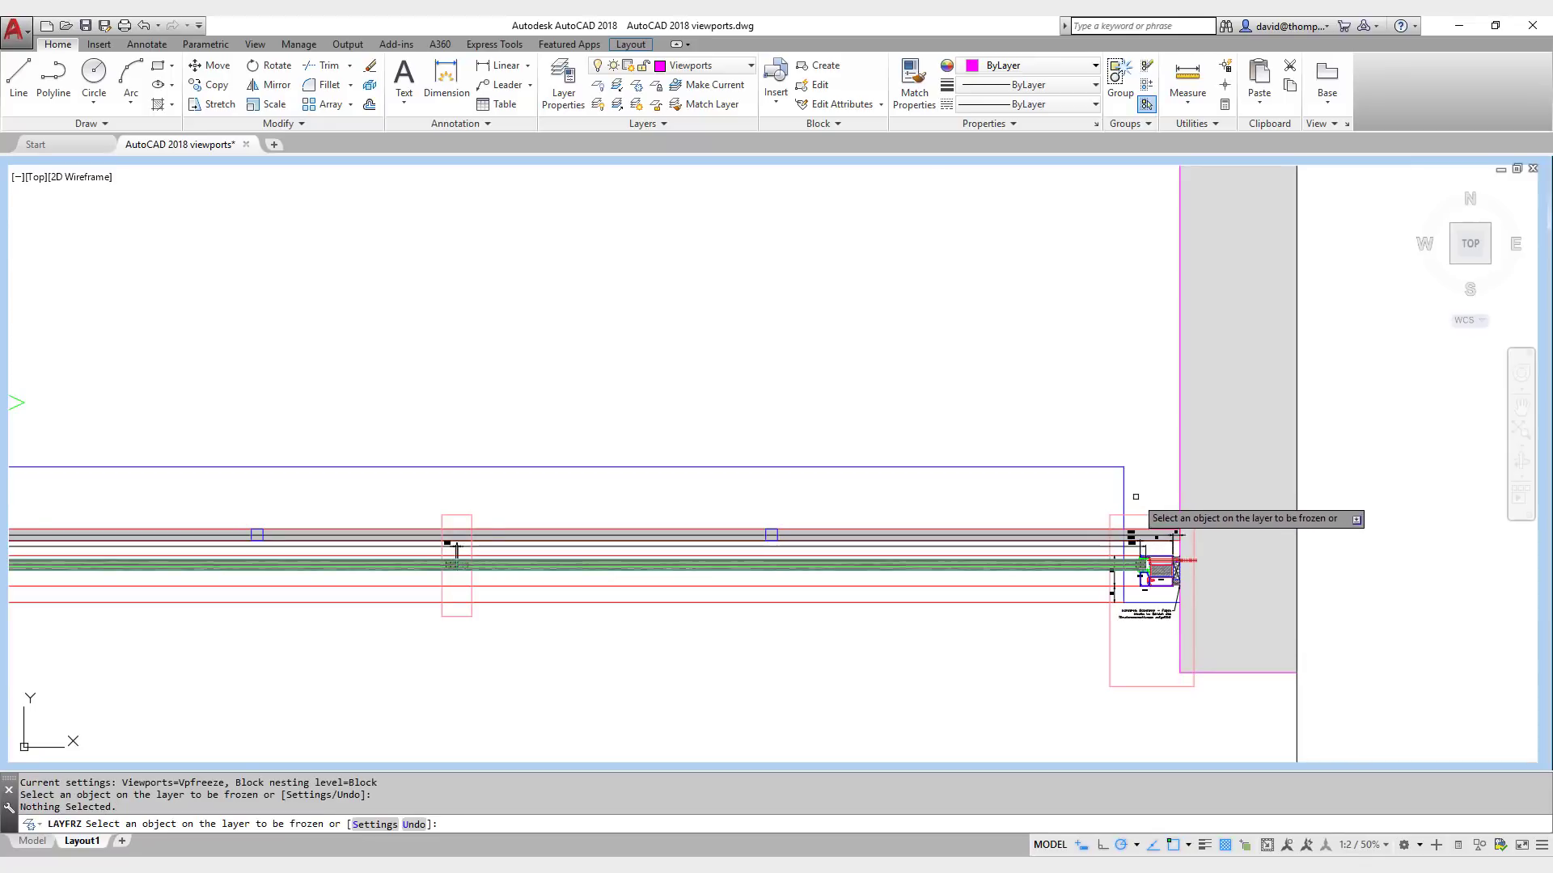
key("Escape")
left_click(636, 86)
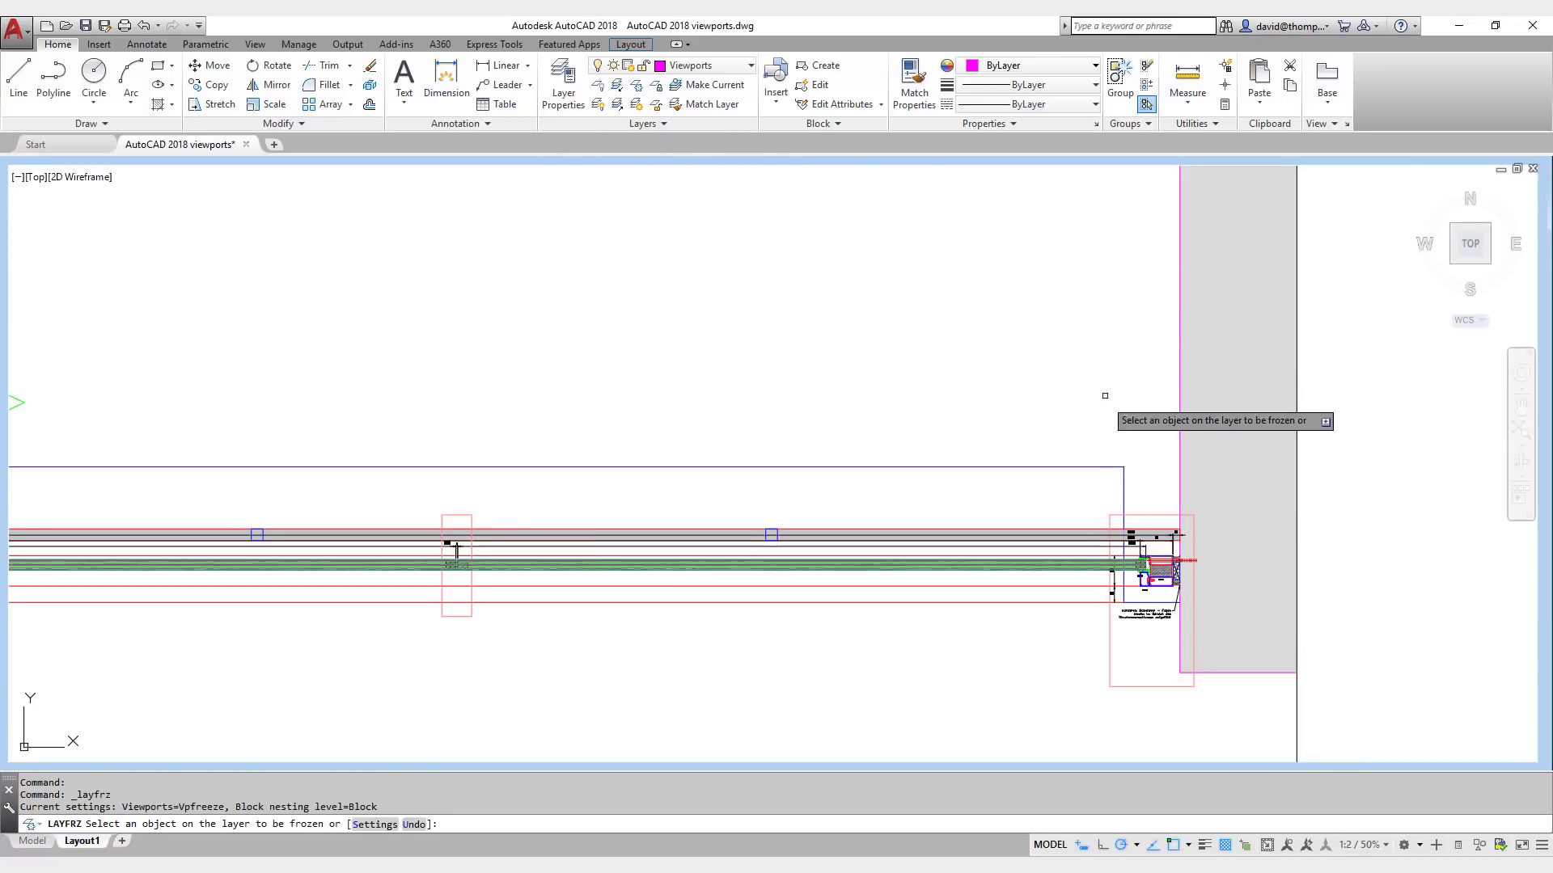
left_click(1143, 530)
key("Escape")
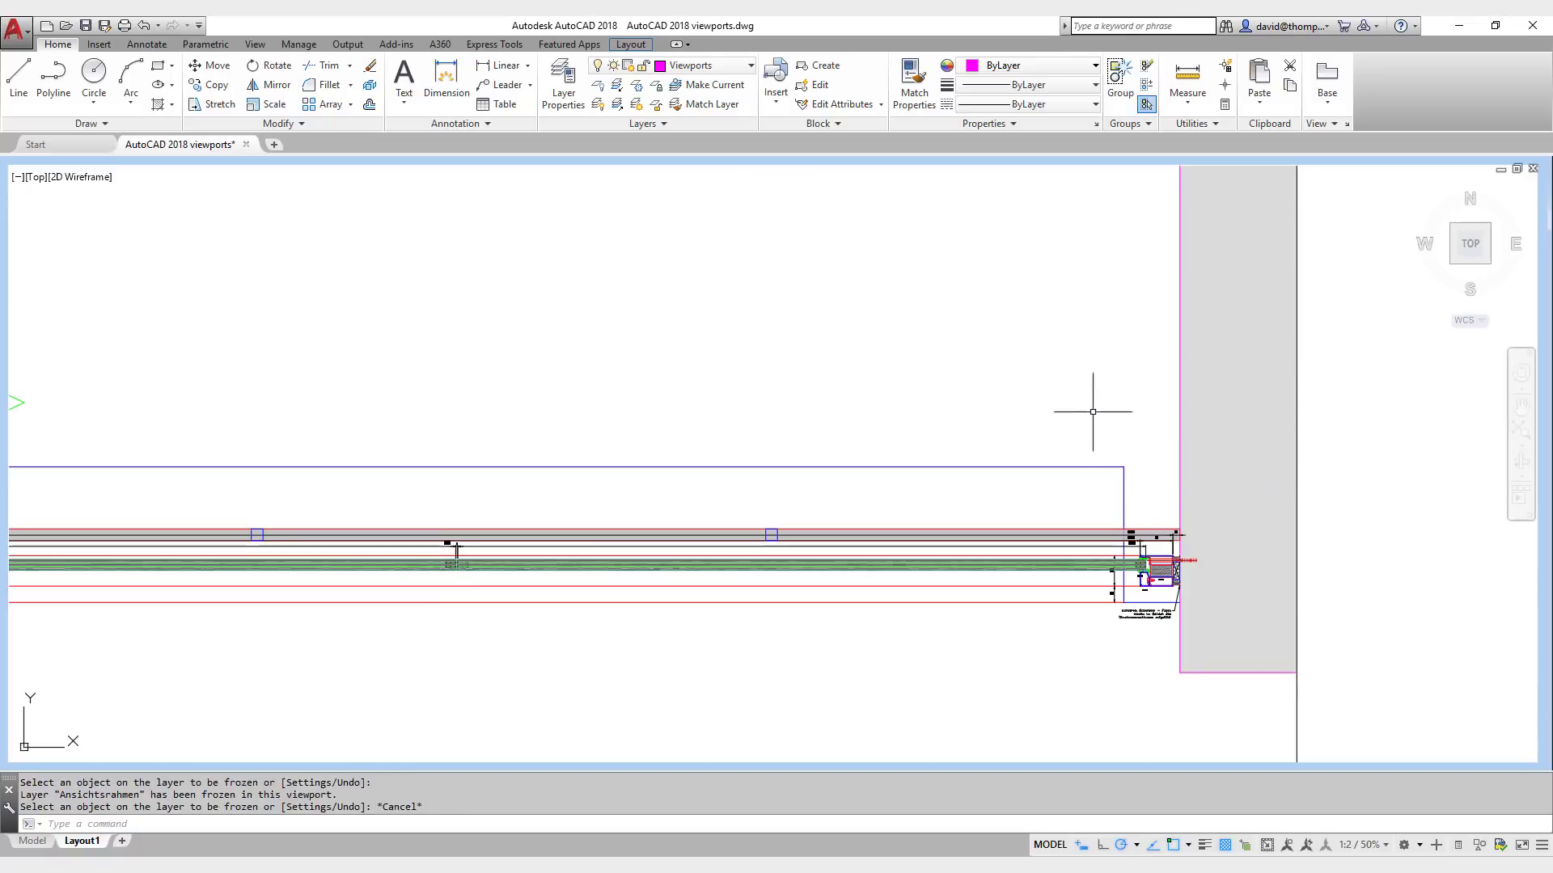
left_click(1268, 845)
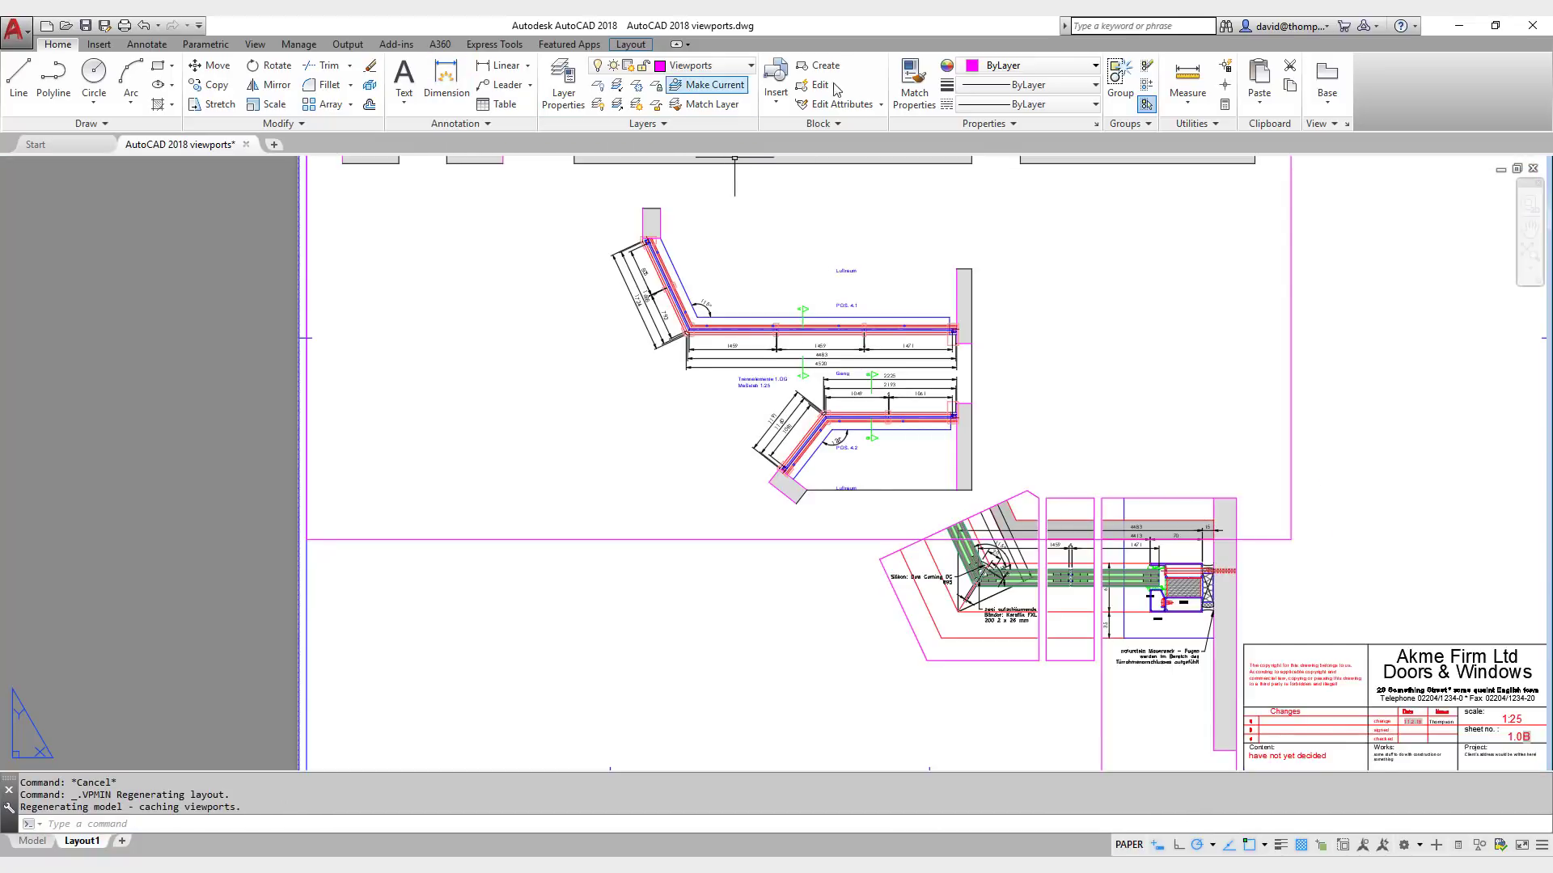
Step: Match the properties of the wall connection viewport onto the other detail viewports
left_click(914, 85)
left_click(1172, 500)
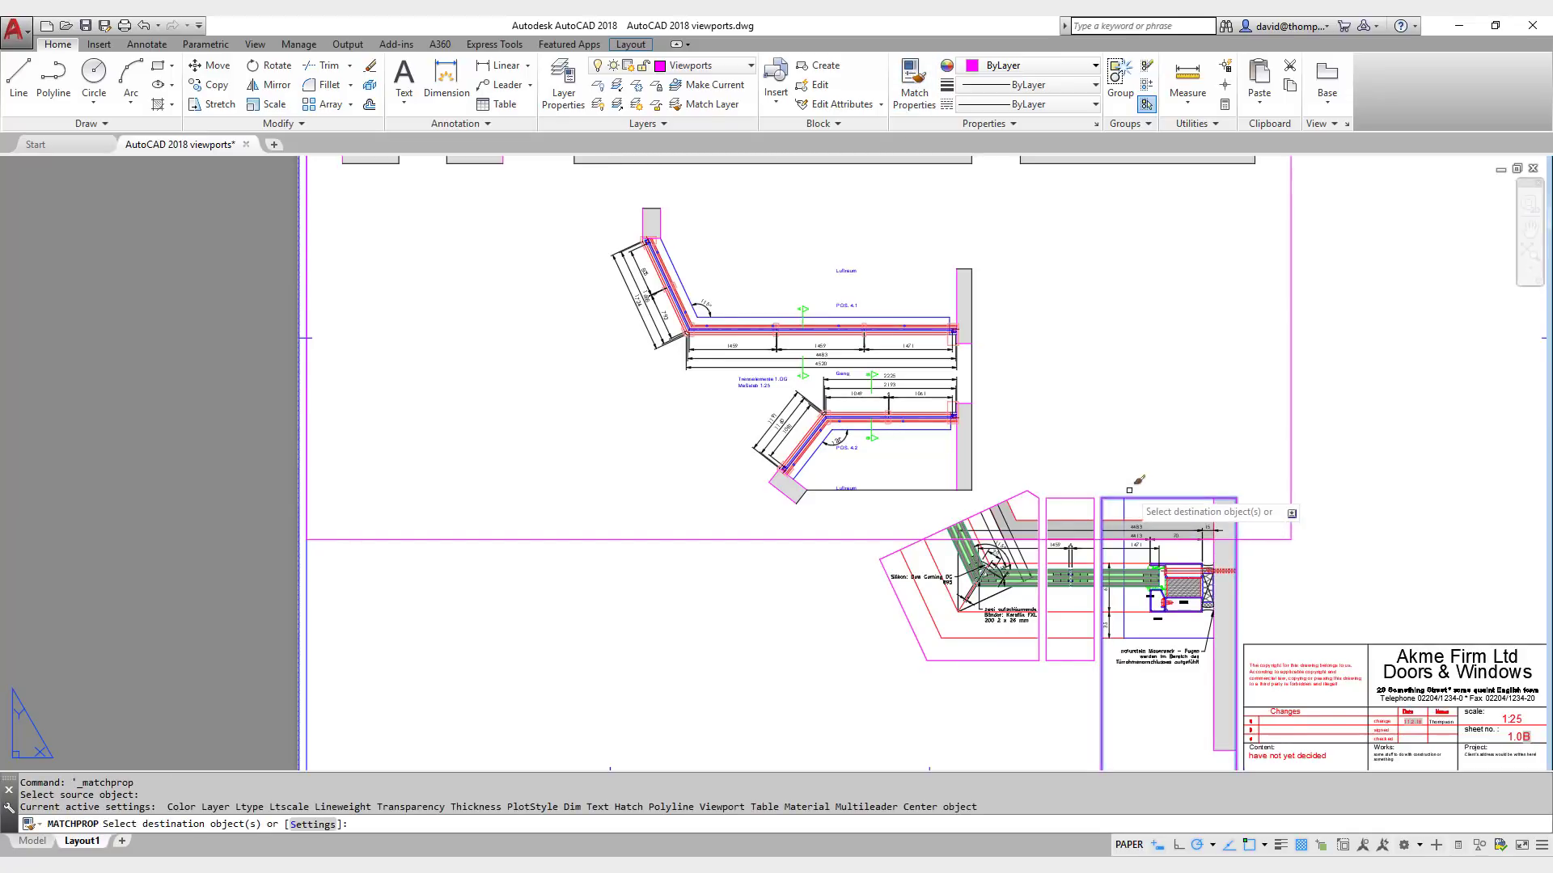
left_click(1257, 505)
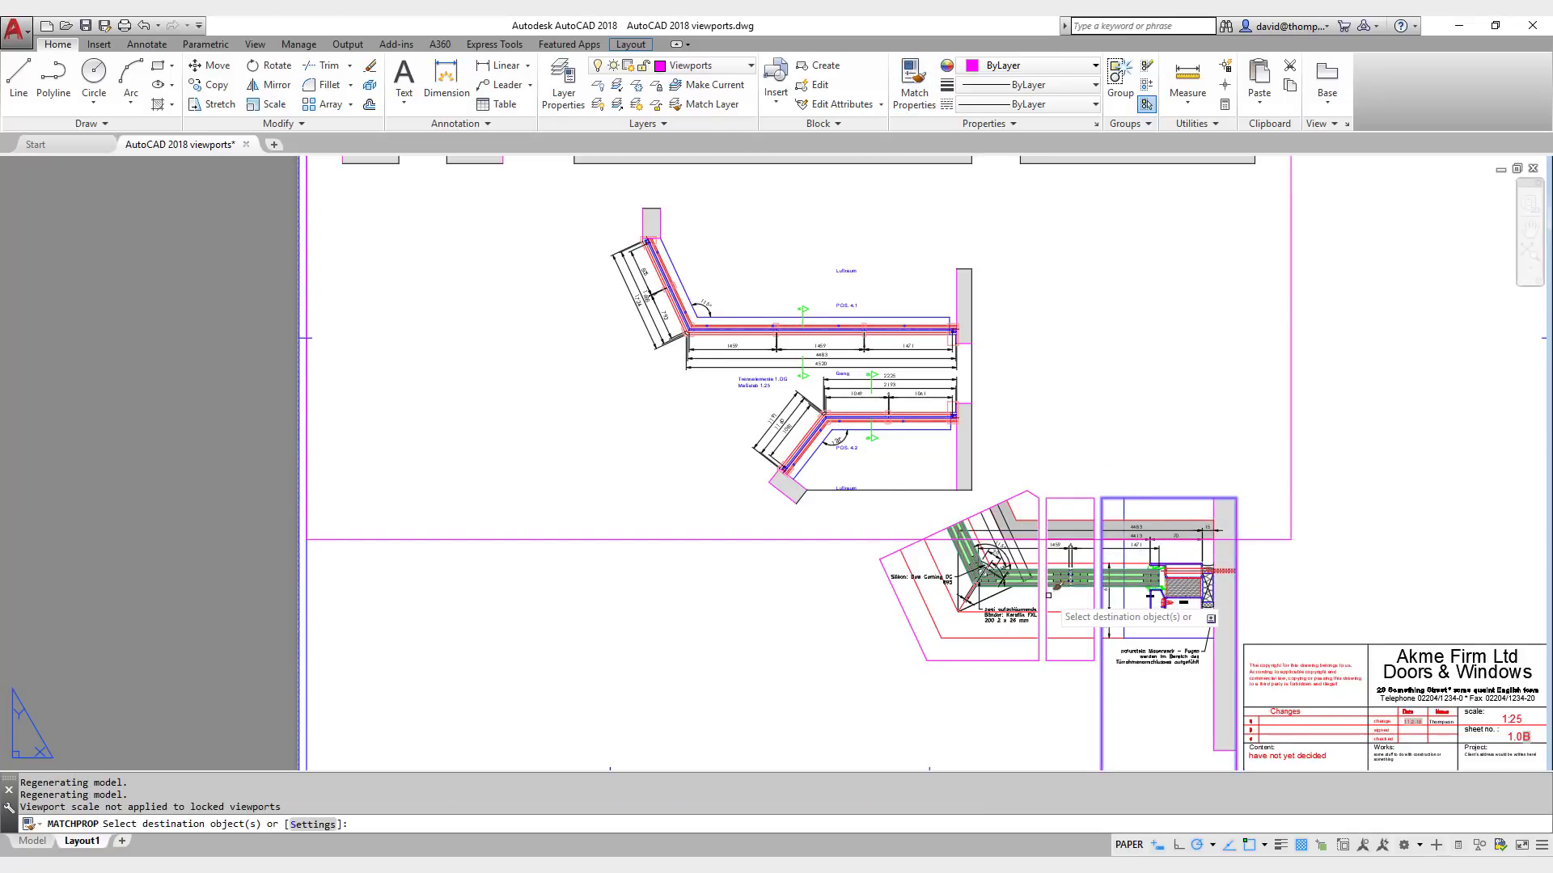
key("Escape")
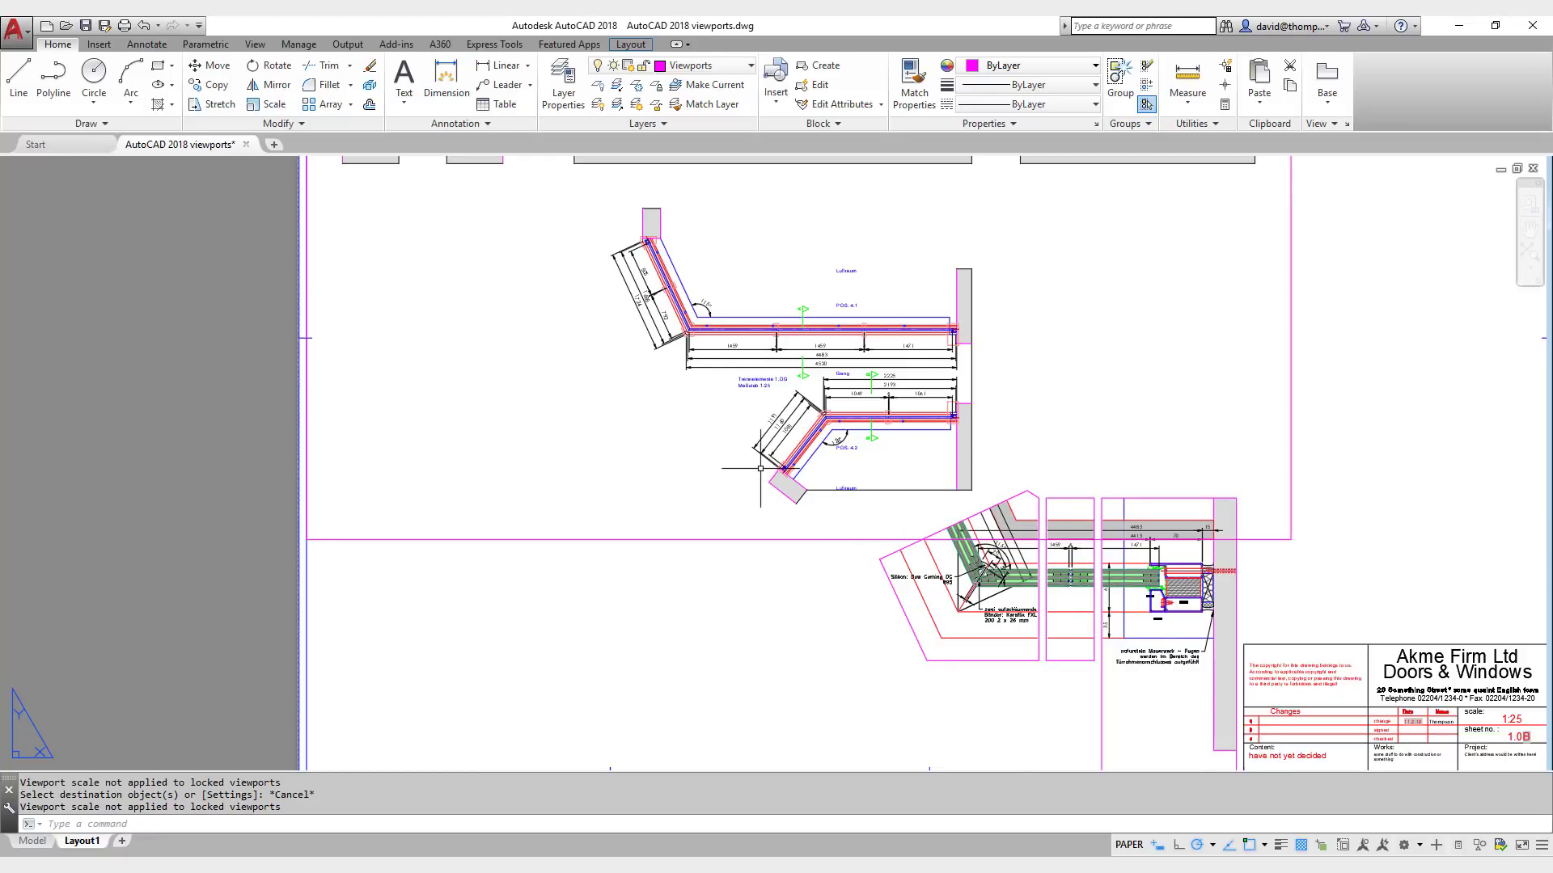
Step: Draw a circle in the layout, below and left of the POS. 4.2 plan and clear of the detail viewports
scroll(764, 469, "up", 4)
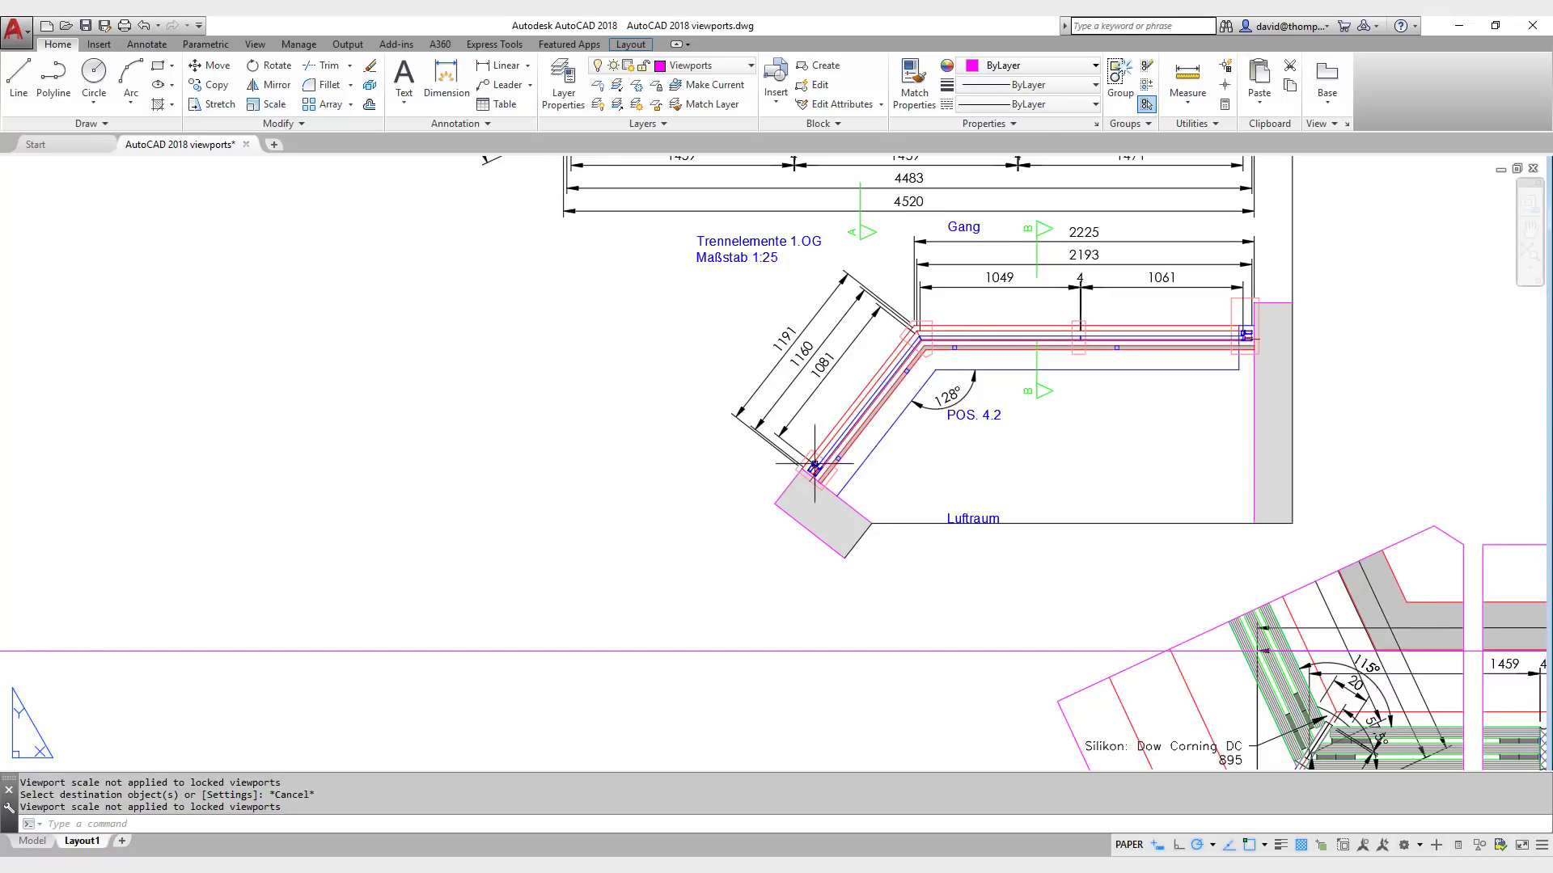
scroll(813, 466, "down", 4)
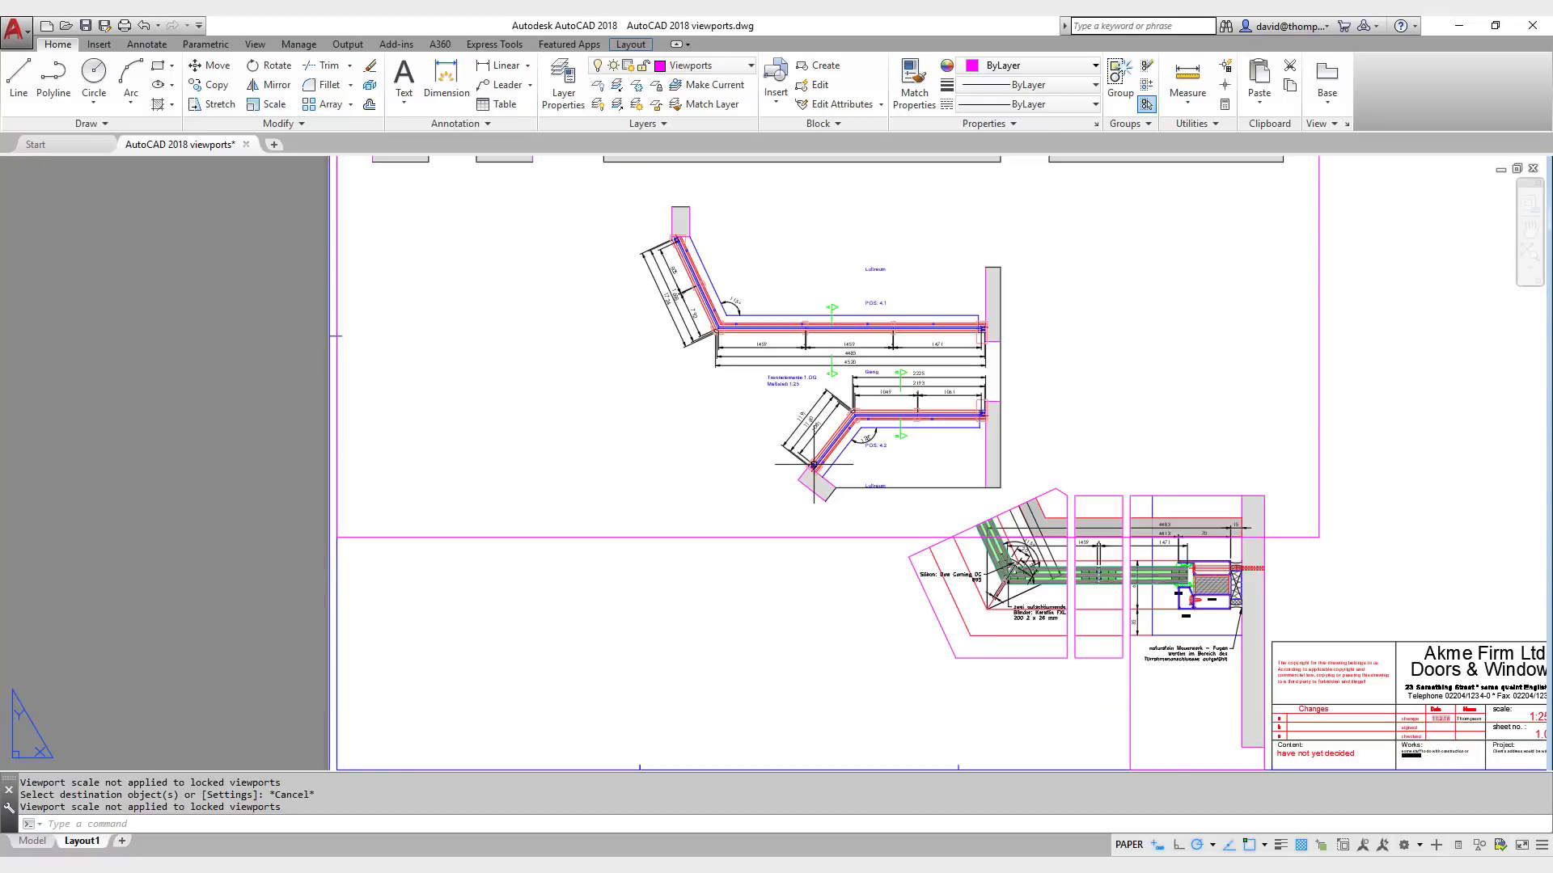
left_click(94, 74)
left_click(694, 507)
left_click(694, 592)
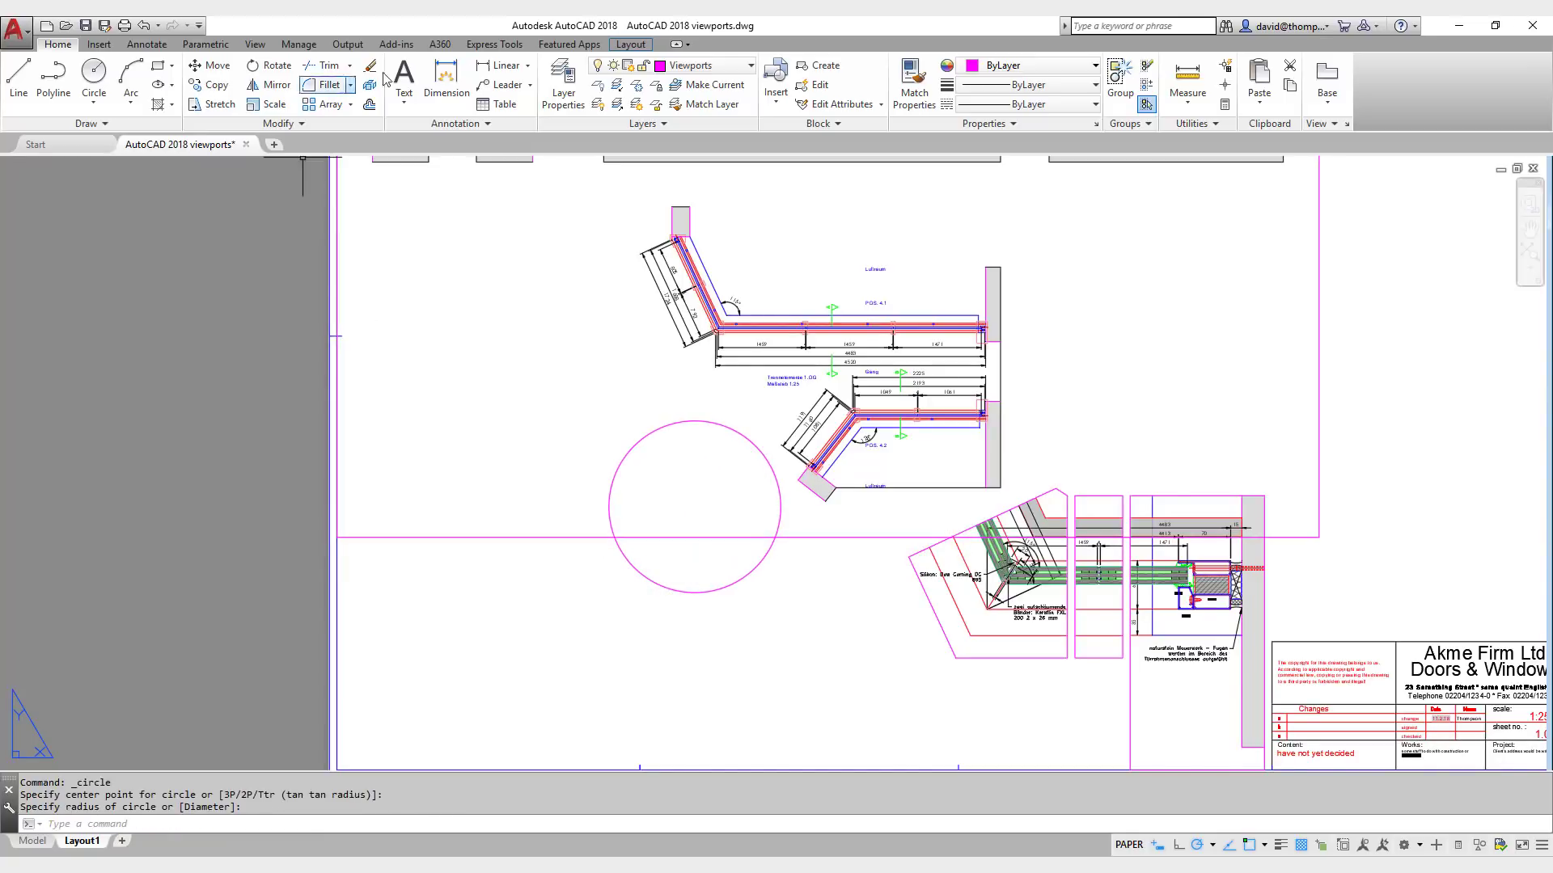
Step: Convert the circle into a viewport with the Object viewport option
left_click(627, 45)
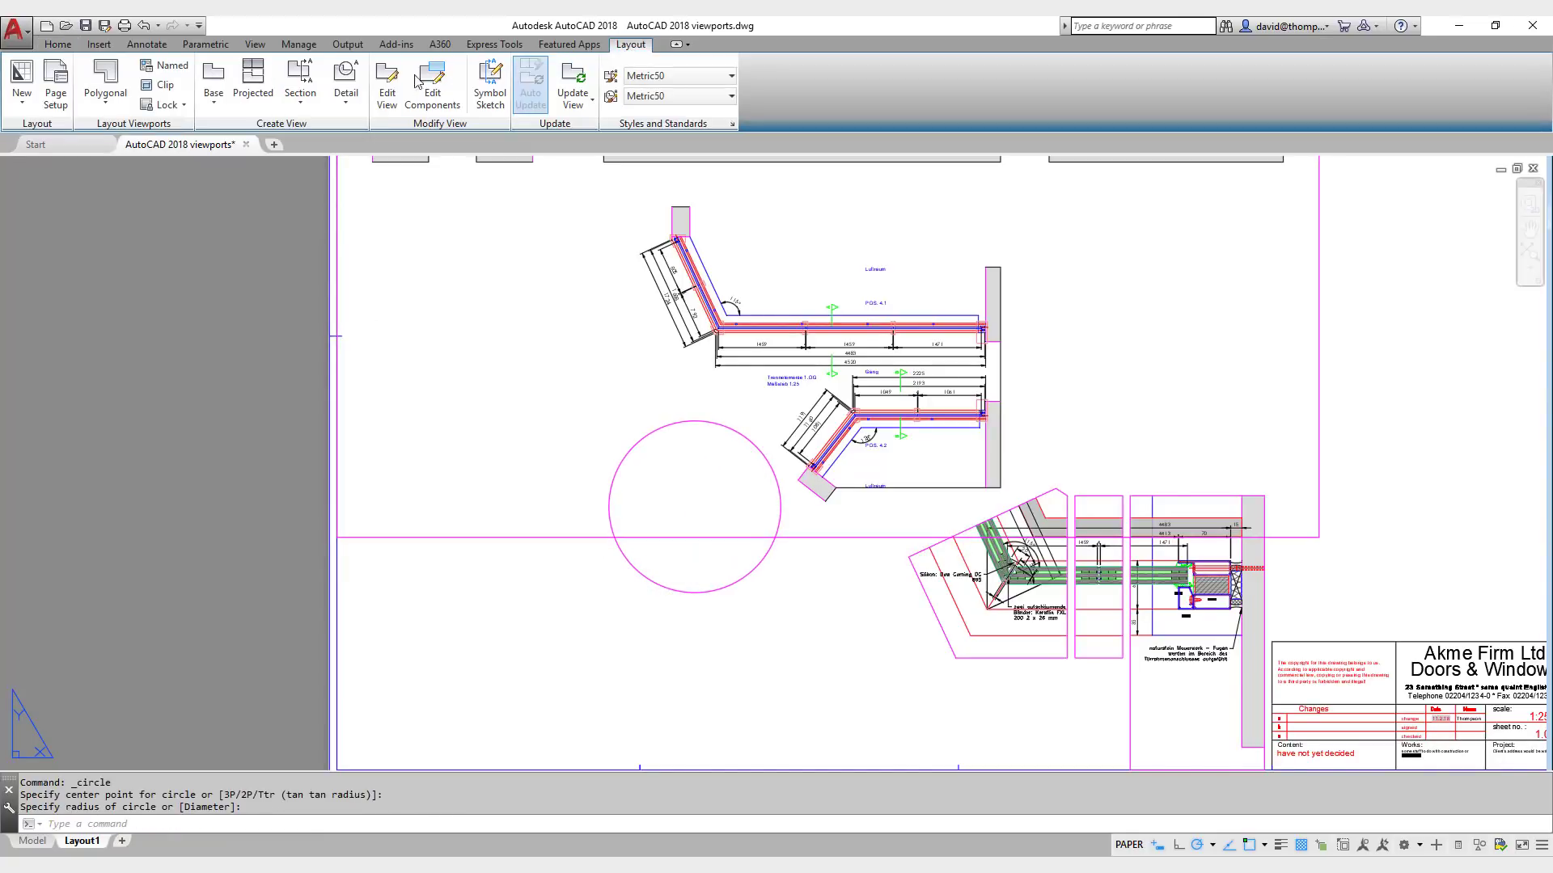
left_click(117, 107)
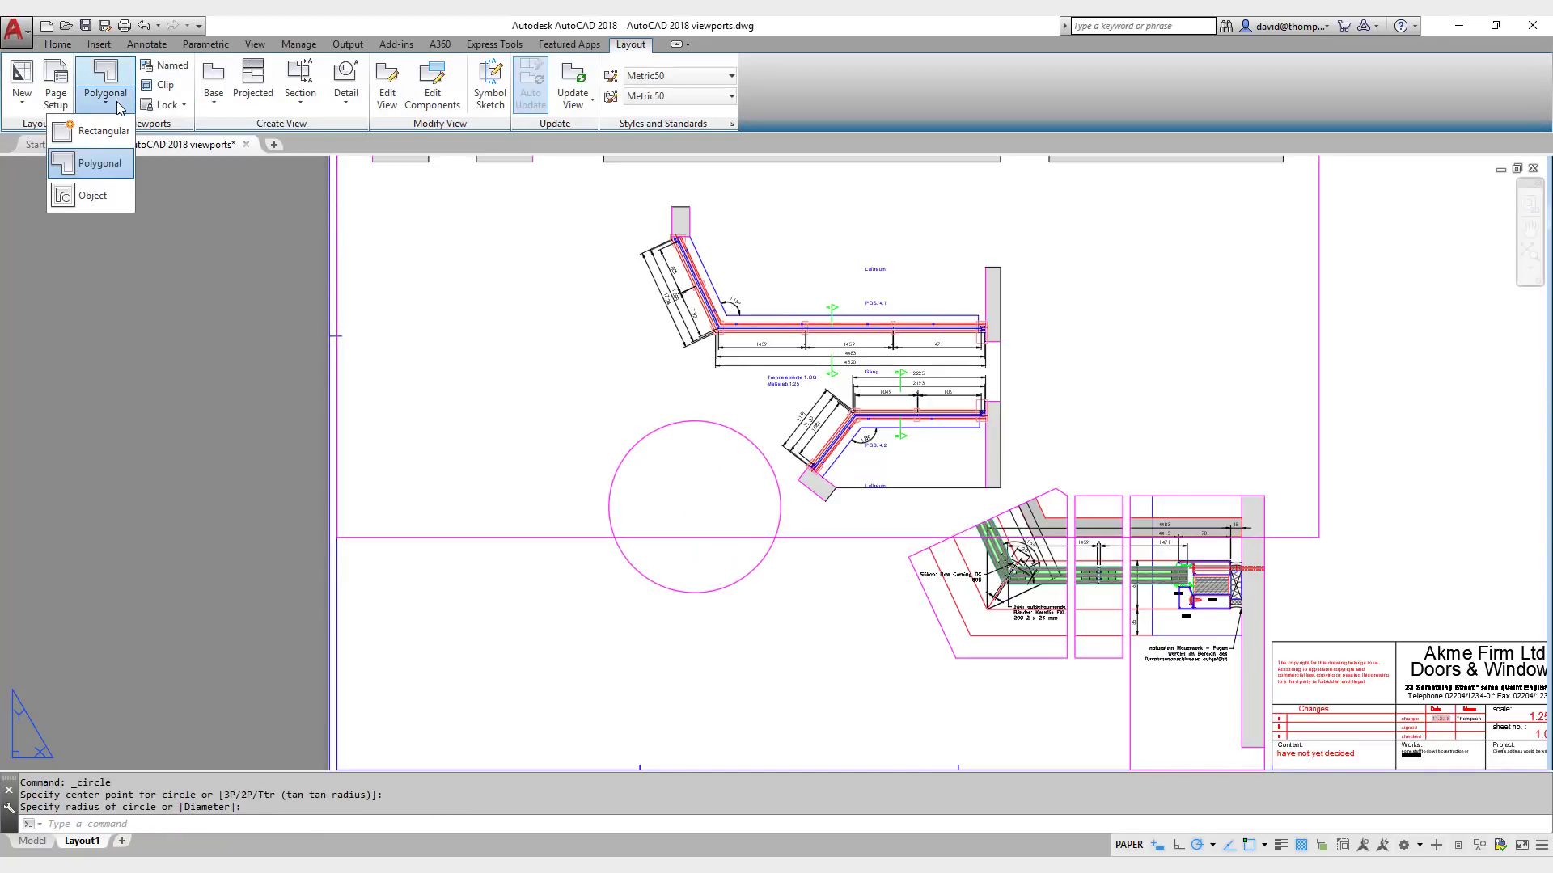
left_click(91, 195)
left_click(633, 570)
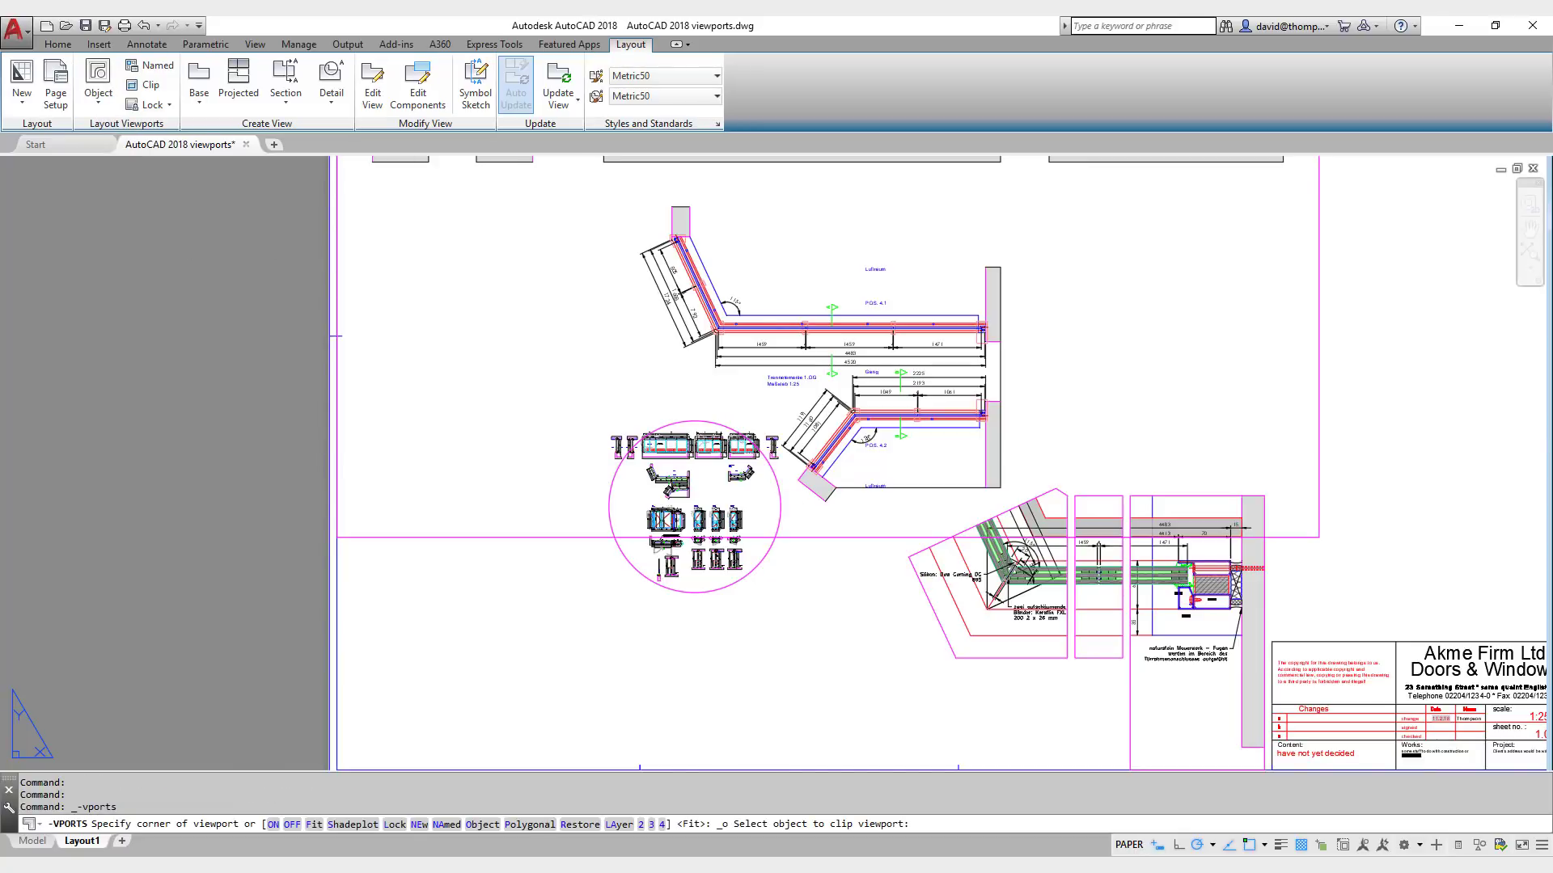
left_click(624, 579)
Step: Frame the frame connection detail beside the cyan outline in the circular viewport, set its scale to 1:2, and return to paper space
double_click(683, 552)
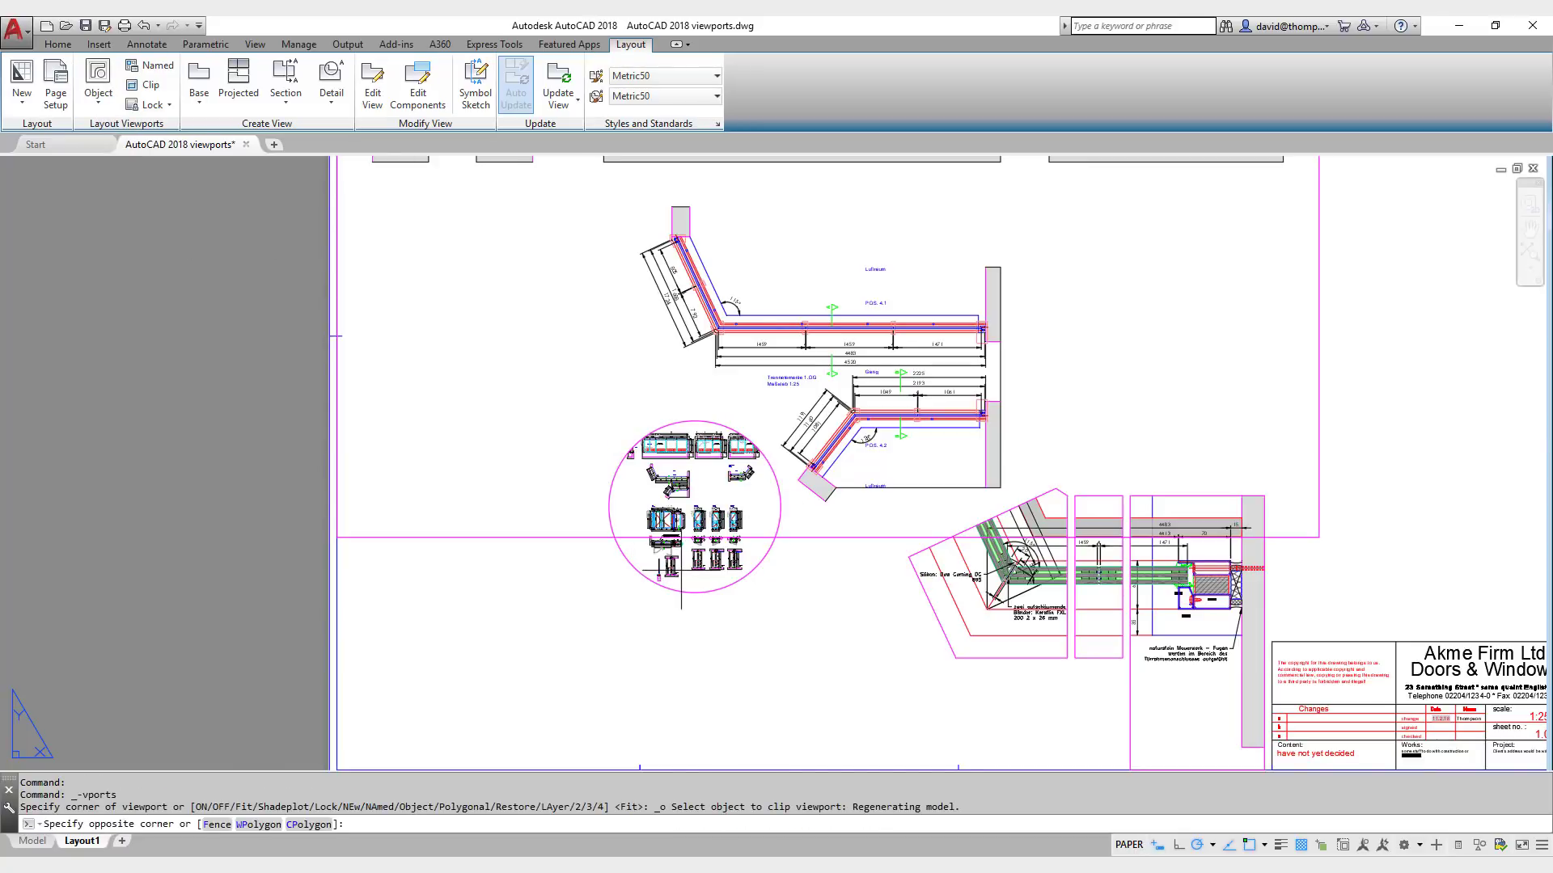
scroll(682, 551, "up", 3)
scroll(656, 537, "up", 10)
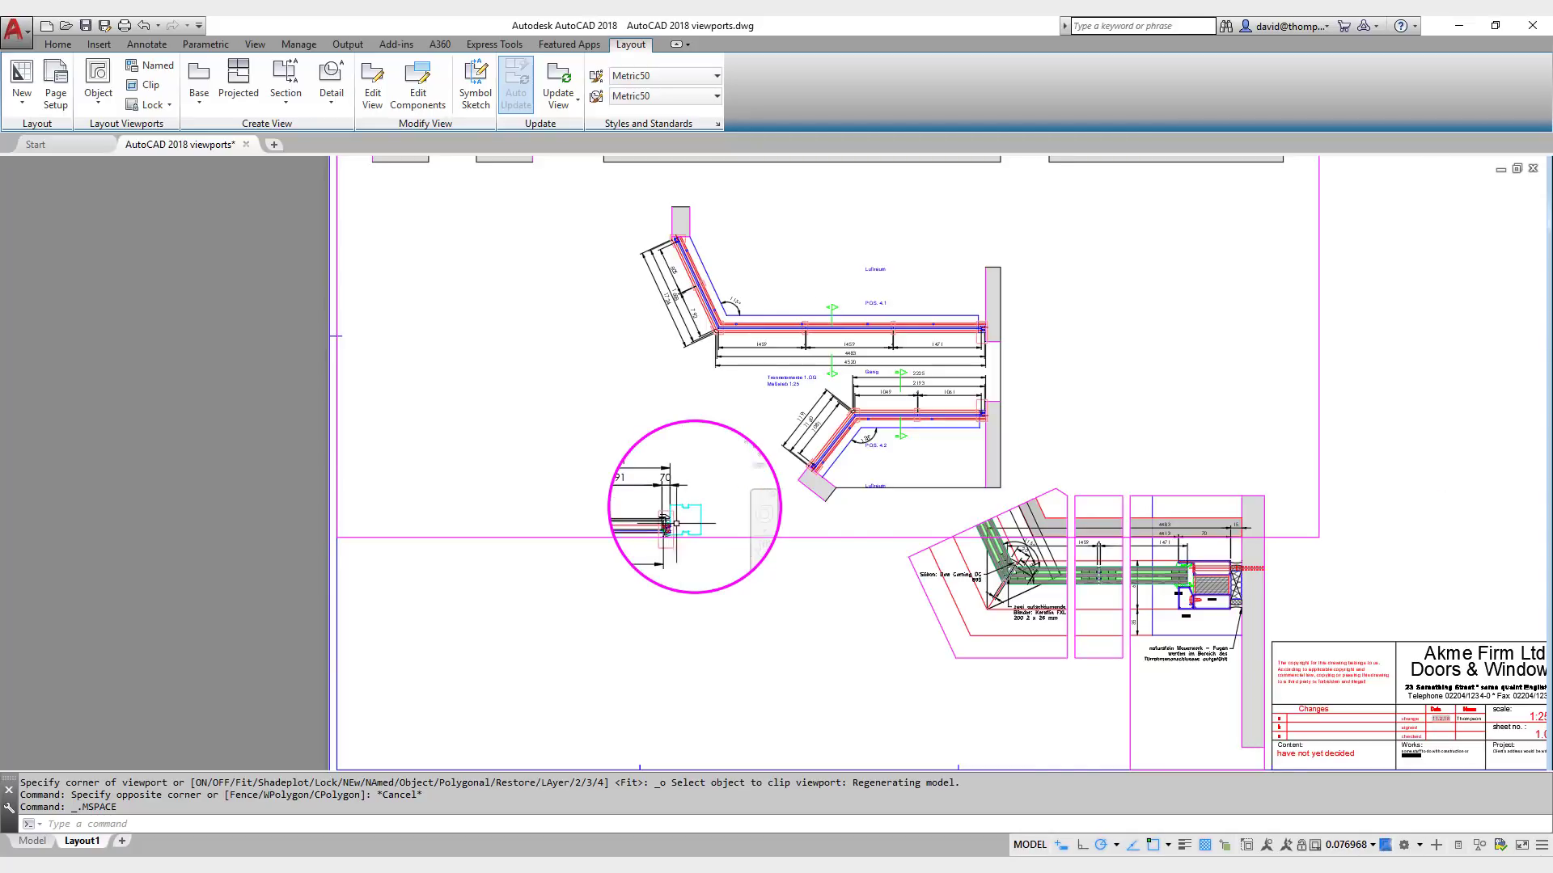
scroll(656, 537, "down", 2)
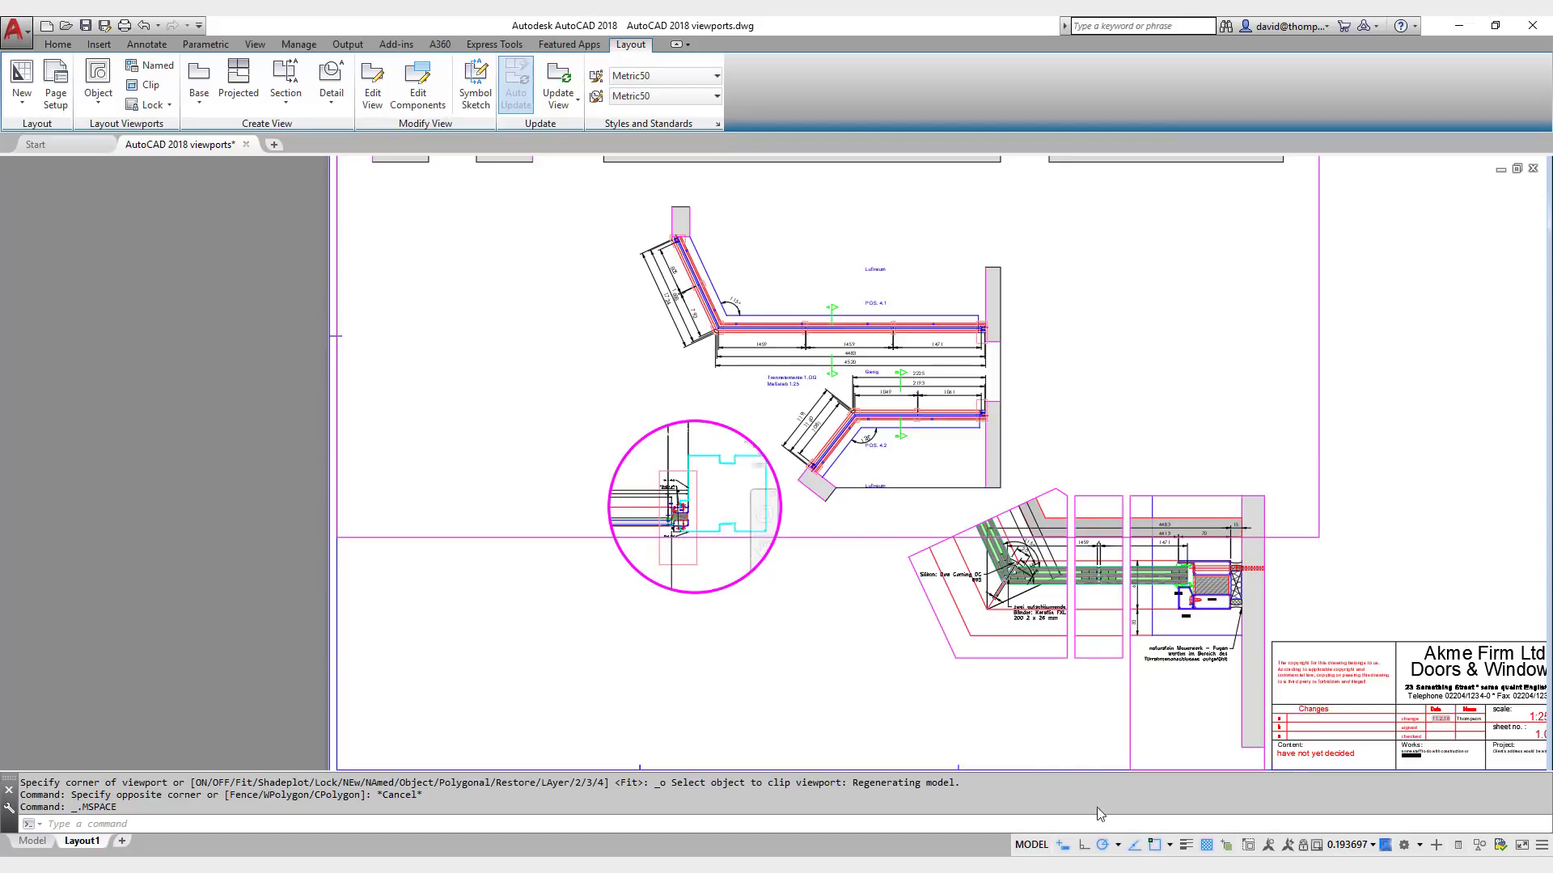
left_click(1344, 845)
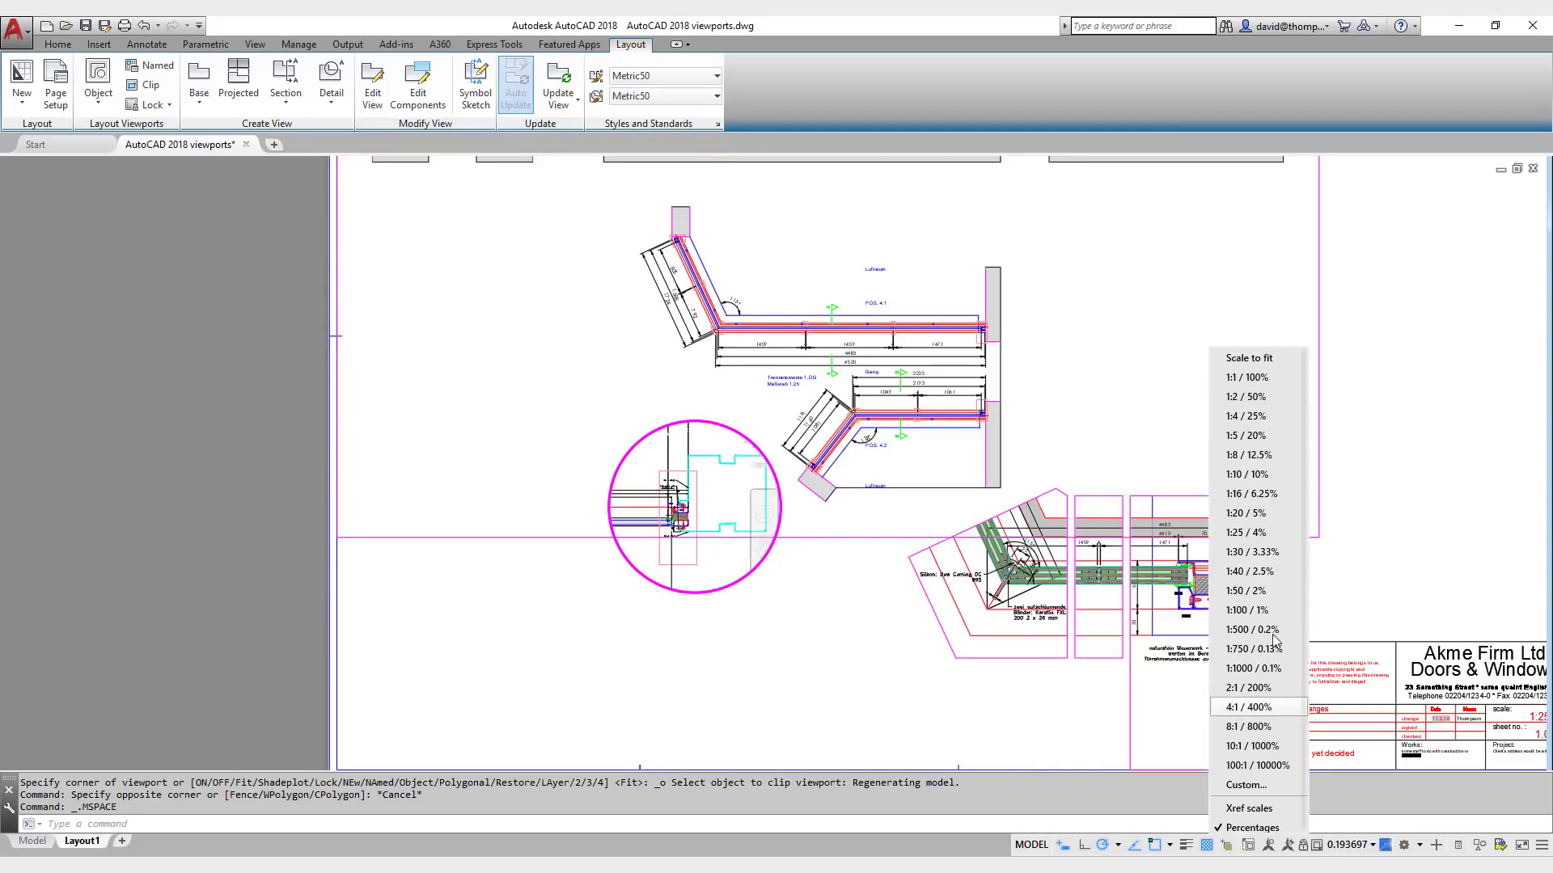
left_click(1245, 397)
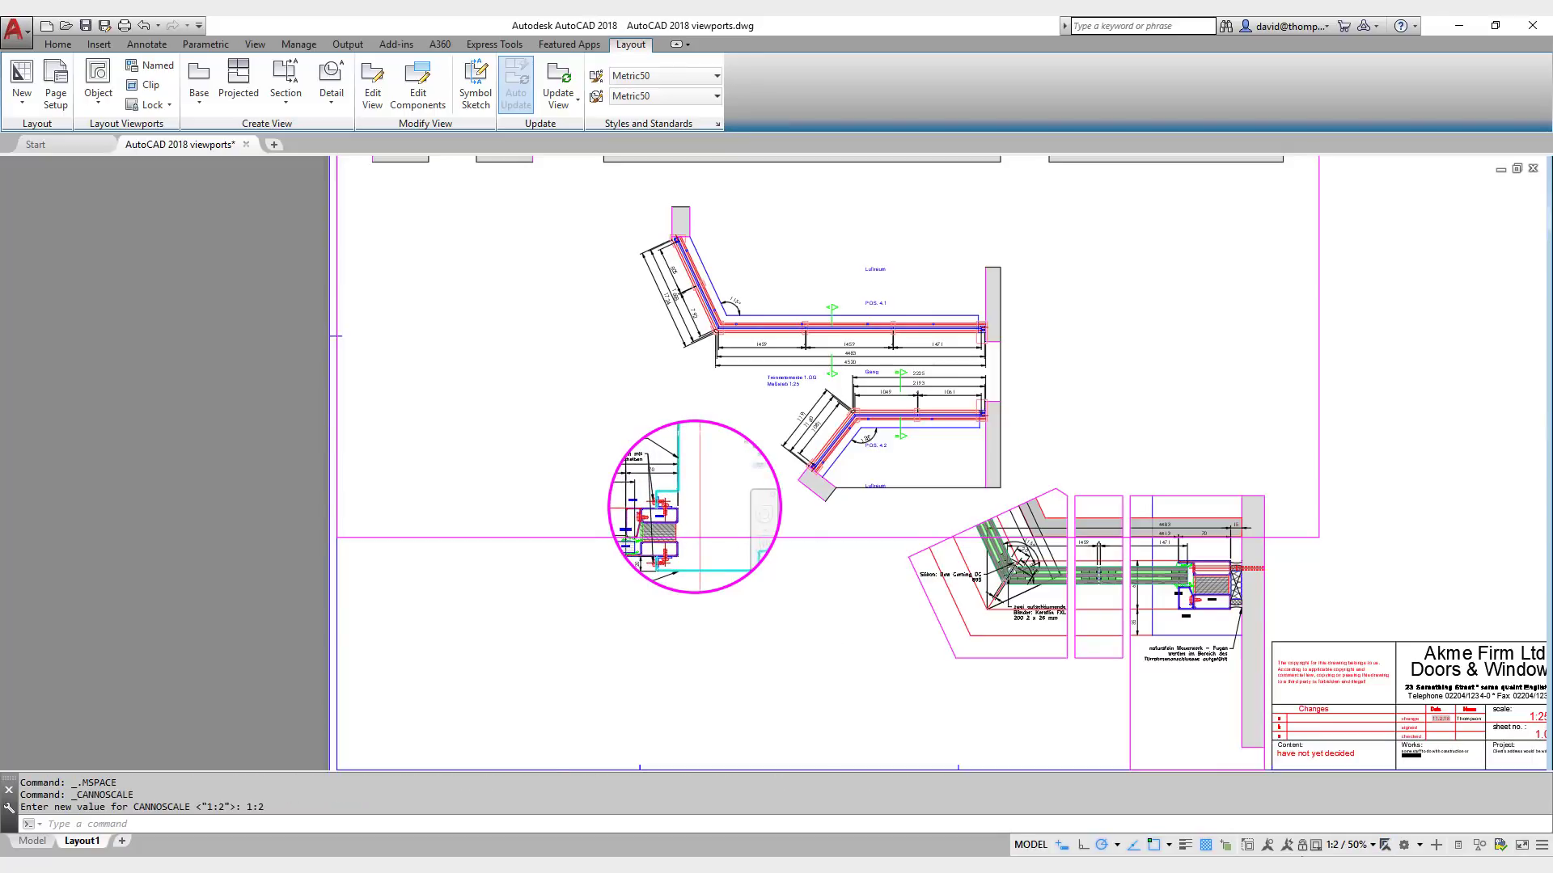
double_click(789, 687)
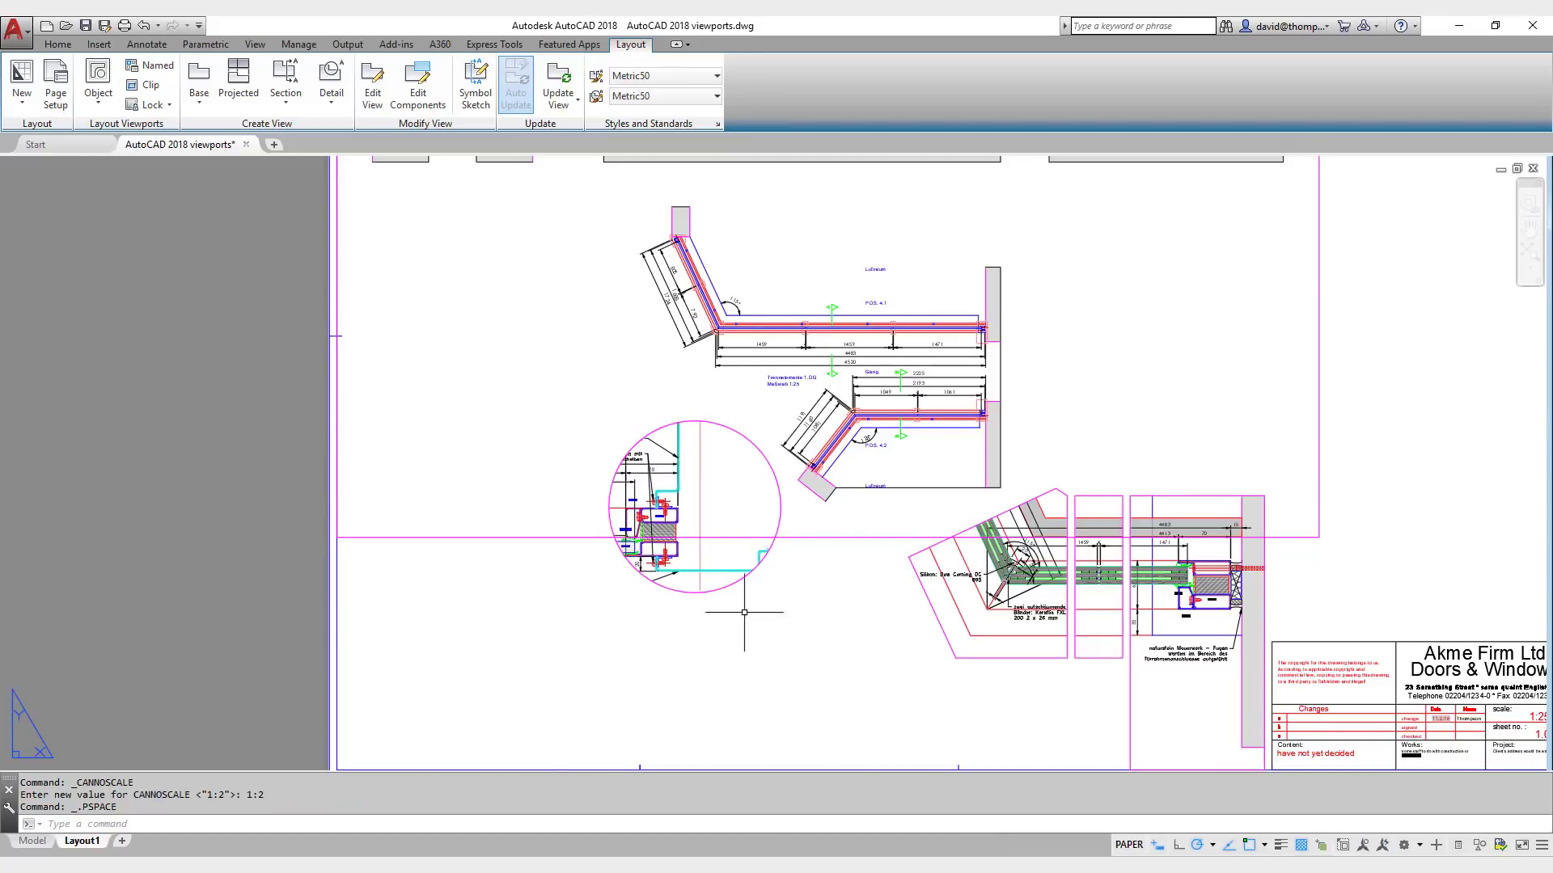
Step: Match the properties of the polygonal viewport onto the circular viewport
left_click(58, 44)
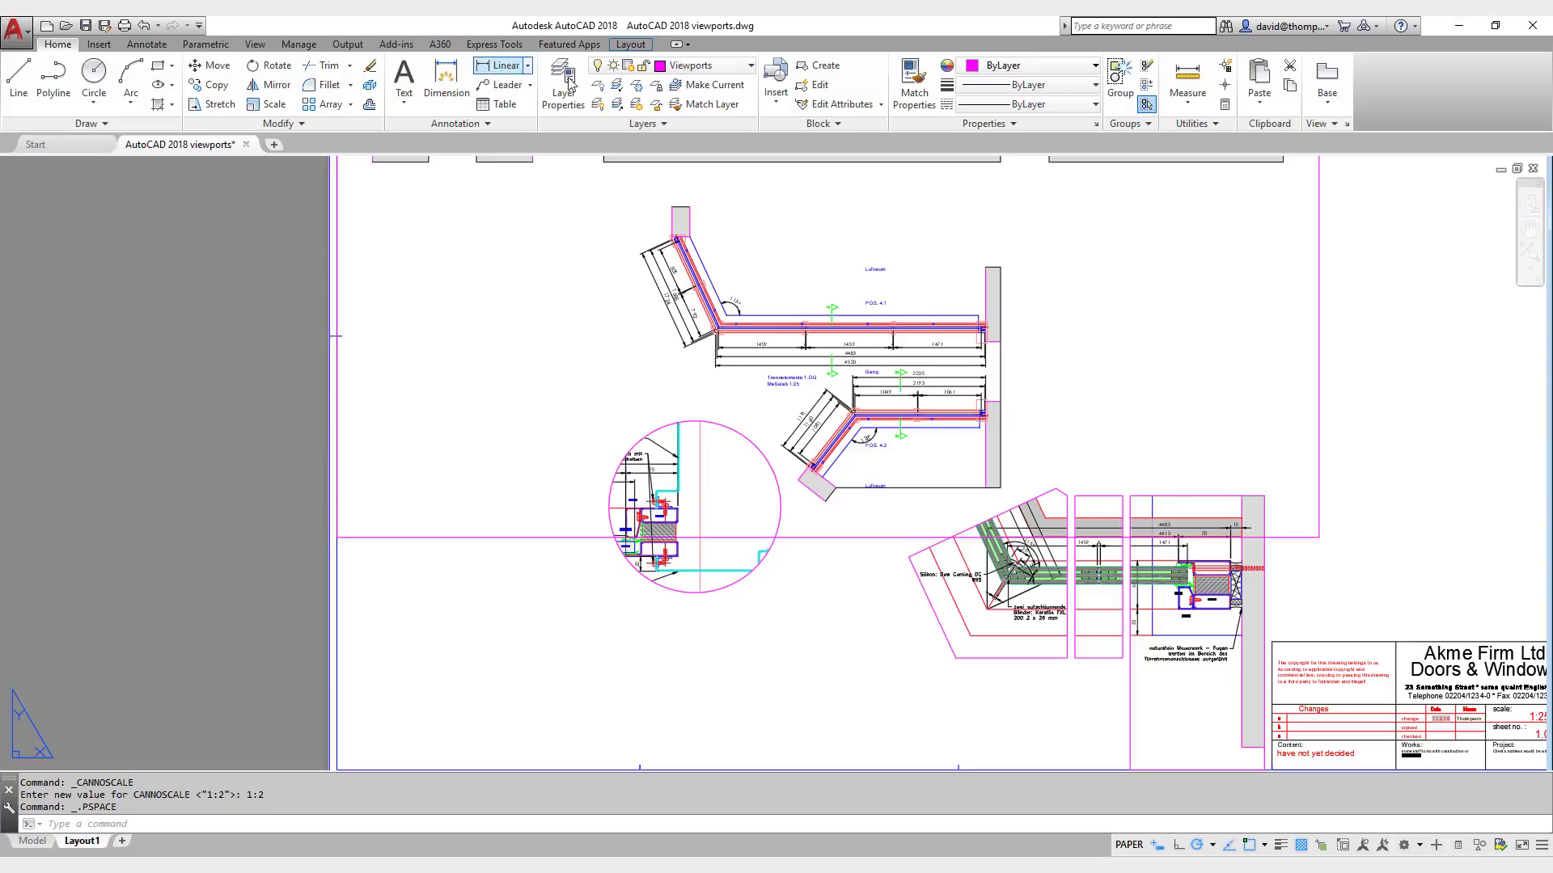
left_click(914, 85)
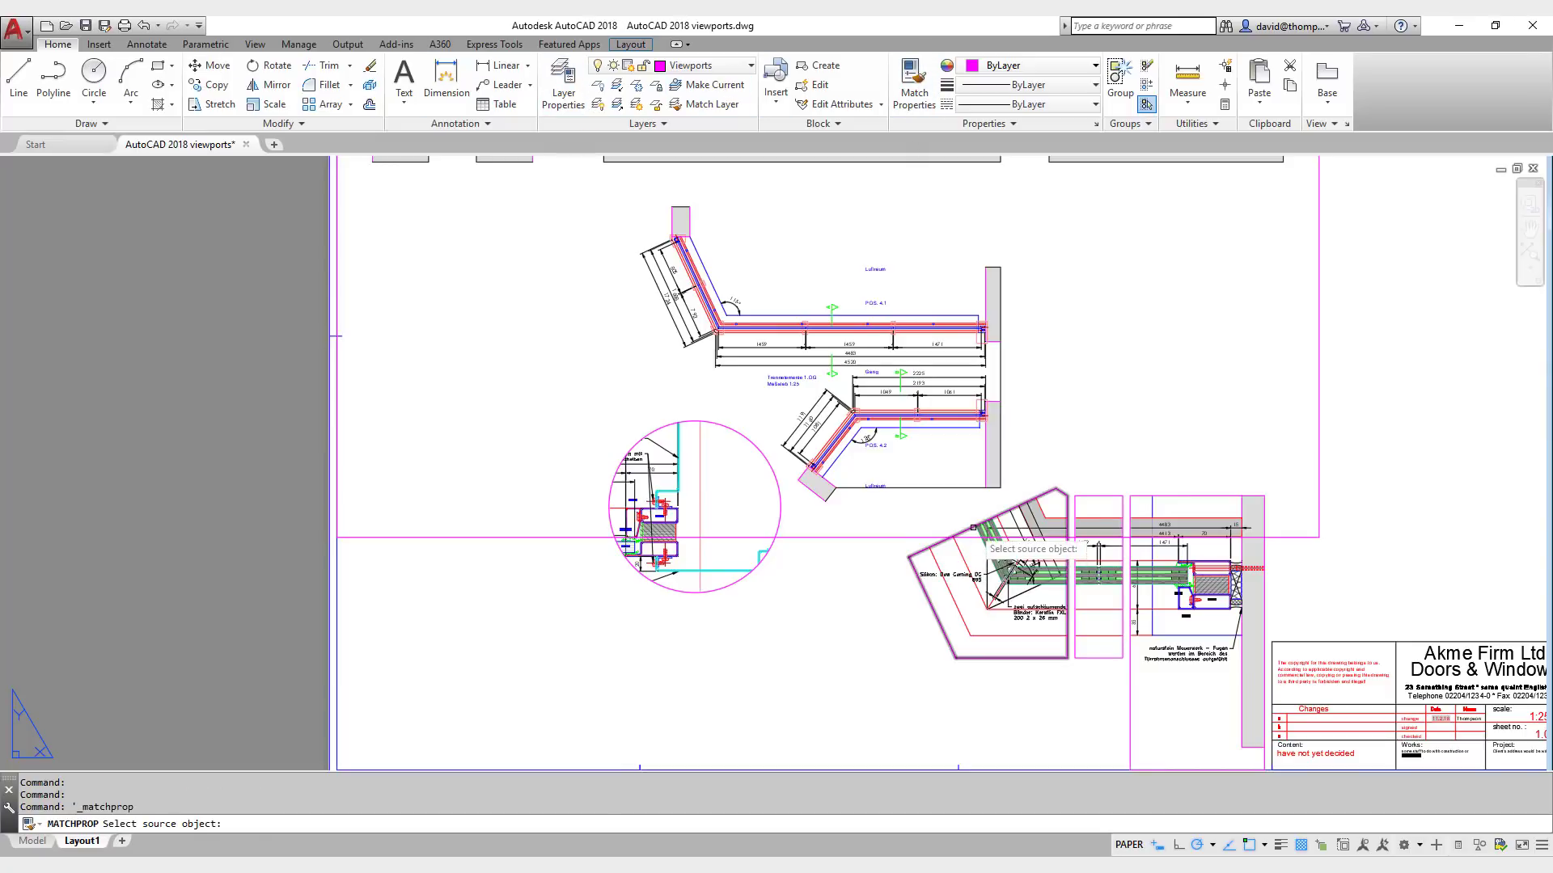
left_click(954, 538)
left_click(766, 556)
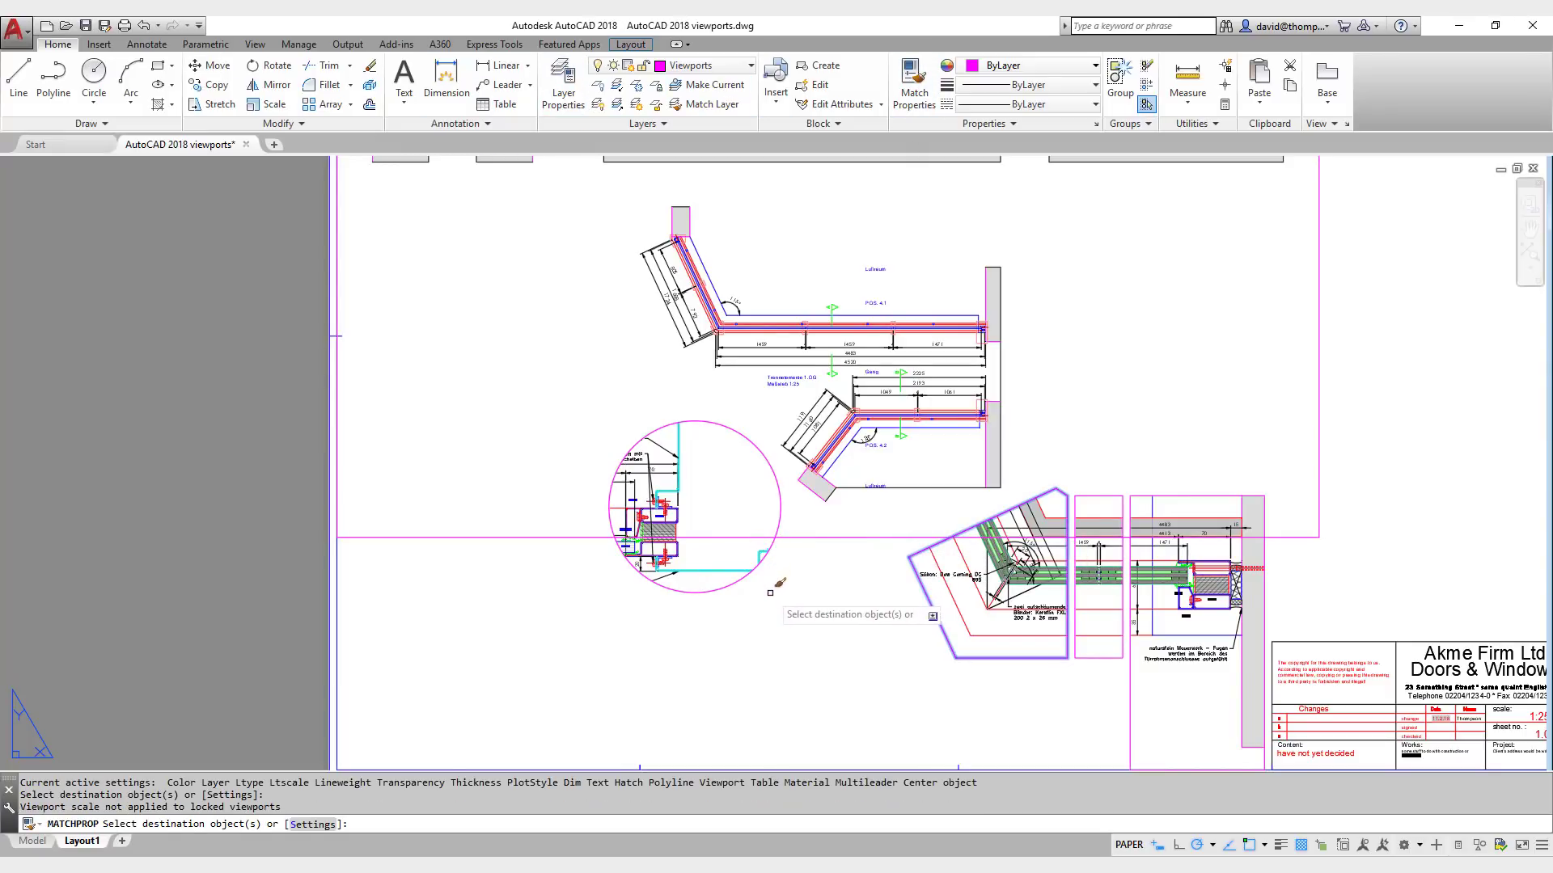
left_click(752, 600)
key("Escape")
scroll(938, 657, "down", 2)
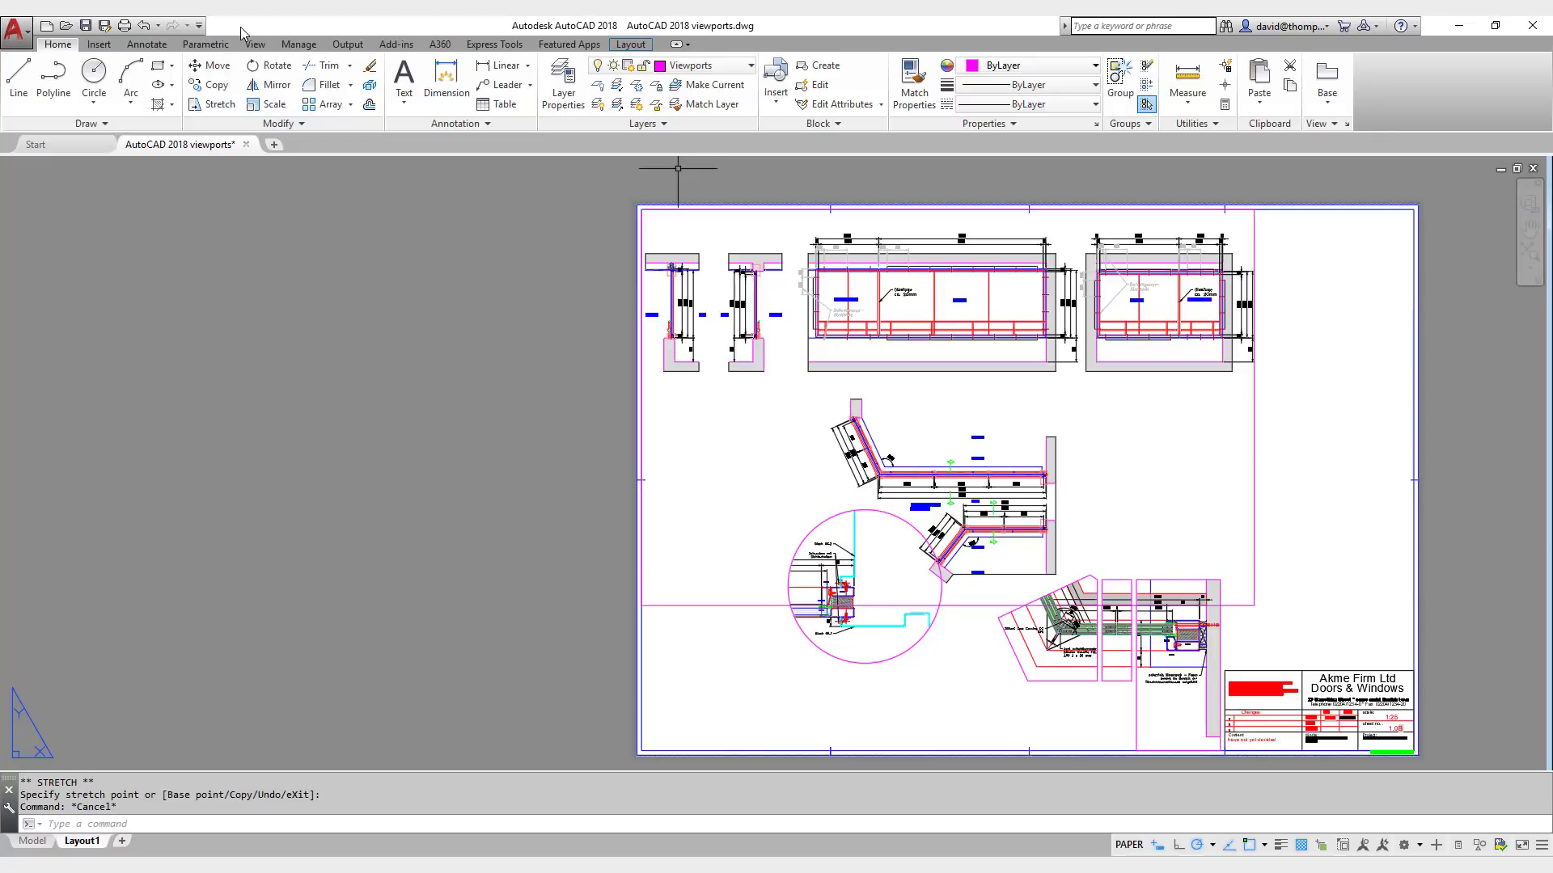
Step: Insert a model view framed by the narrow rectangular outline around the middle glass joint of POS. 4.2, placing it left of the empty layout's centre
left_click(629, 45)
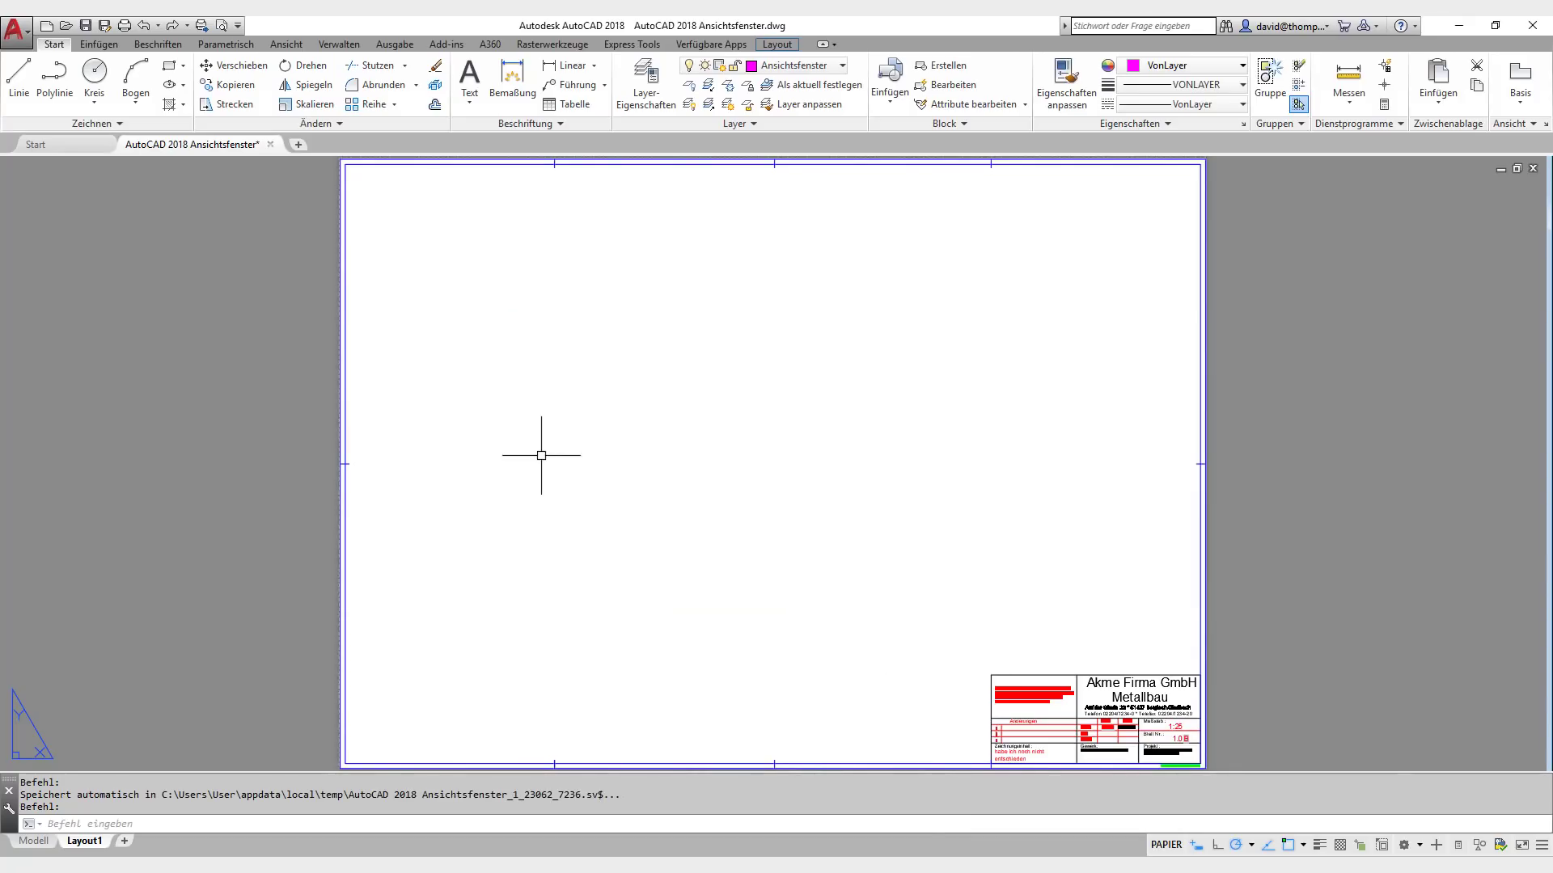
left_click(777, 44)
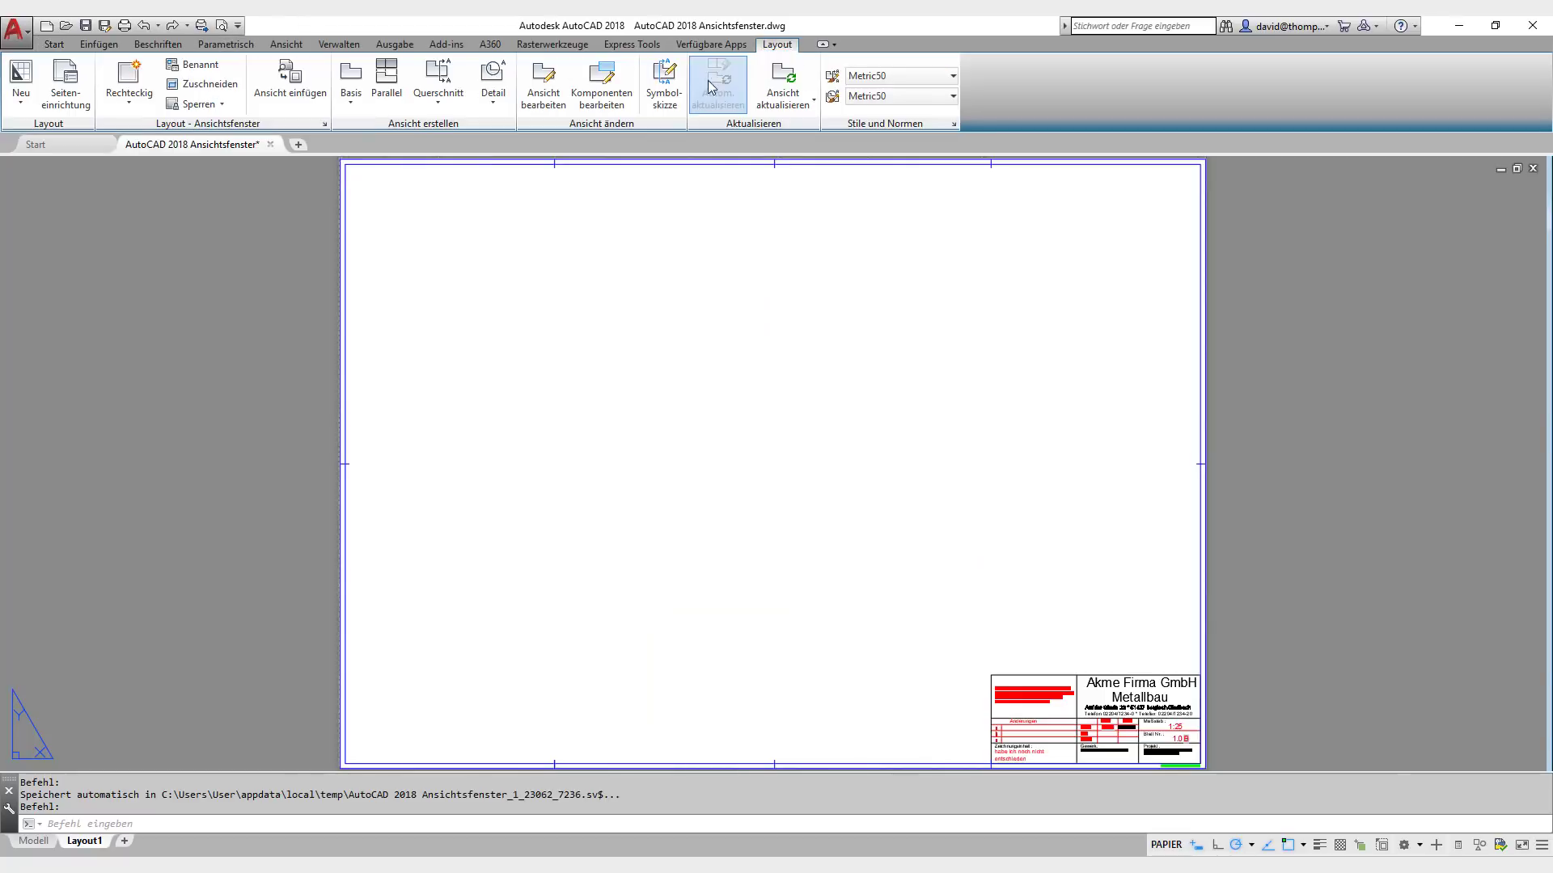
left_click(290, 94)
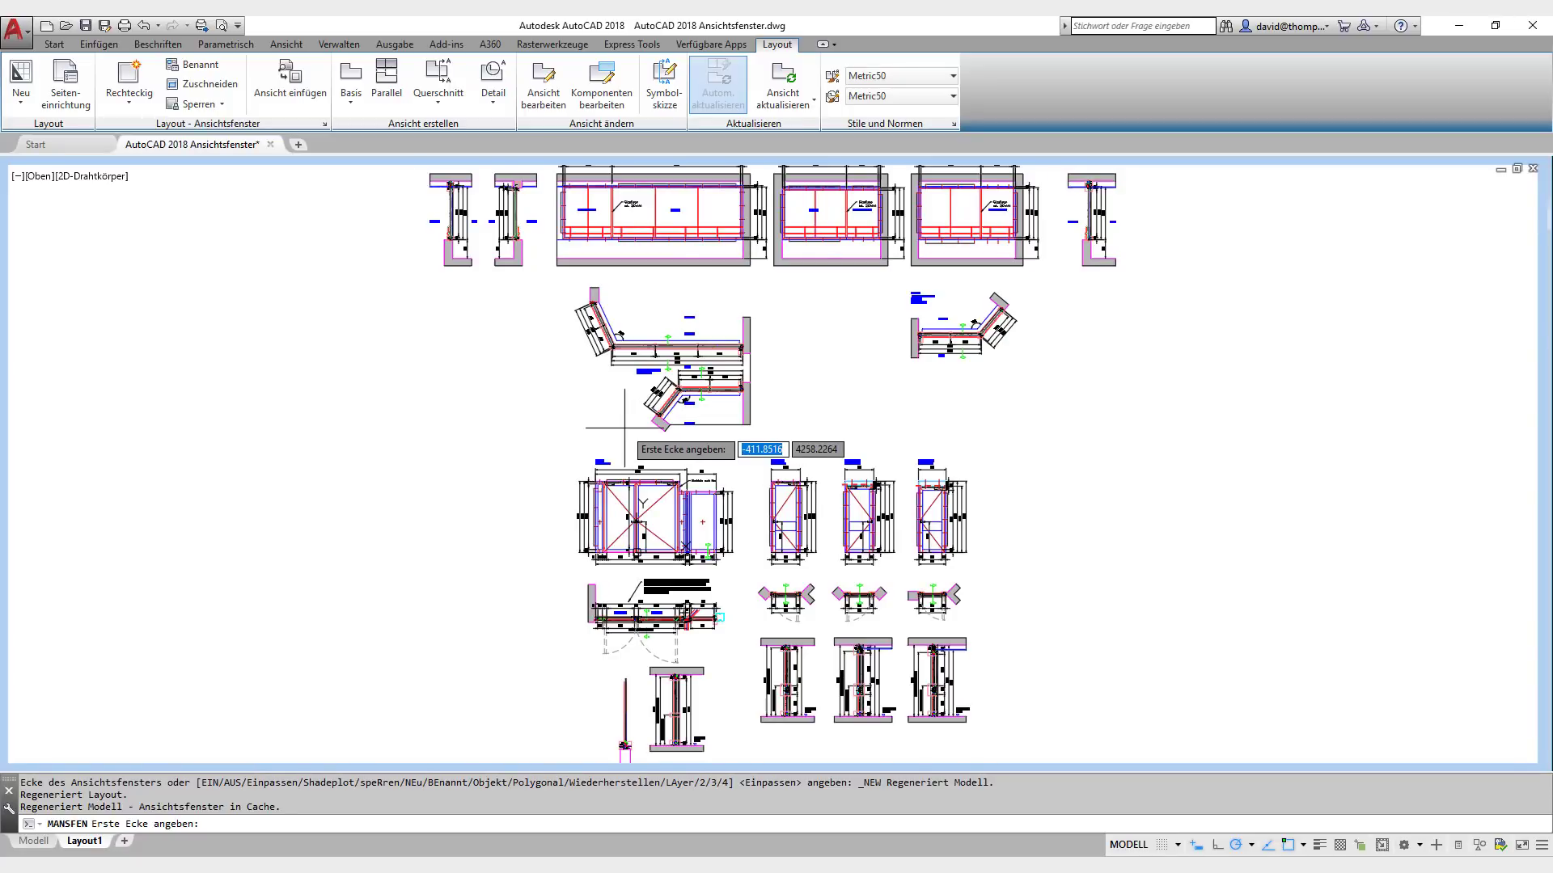
scroll(600, 393, "up", 6)
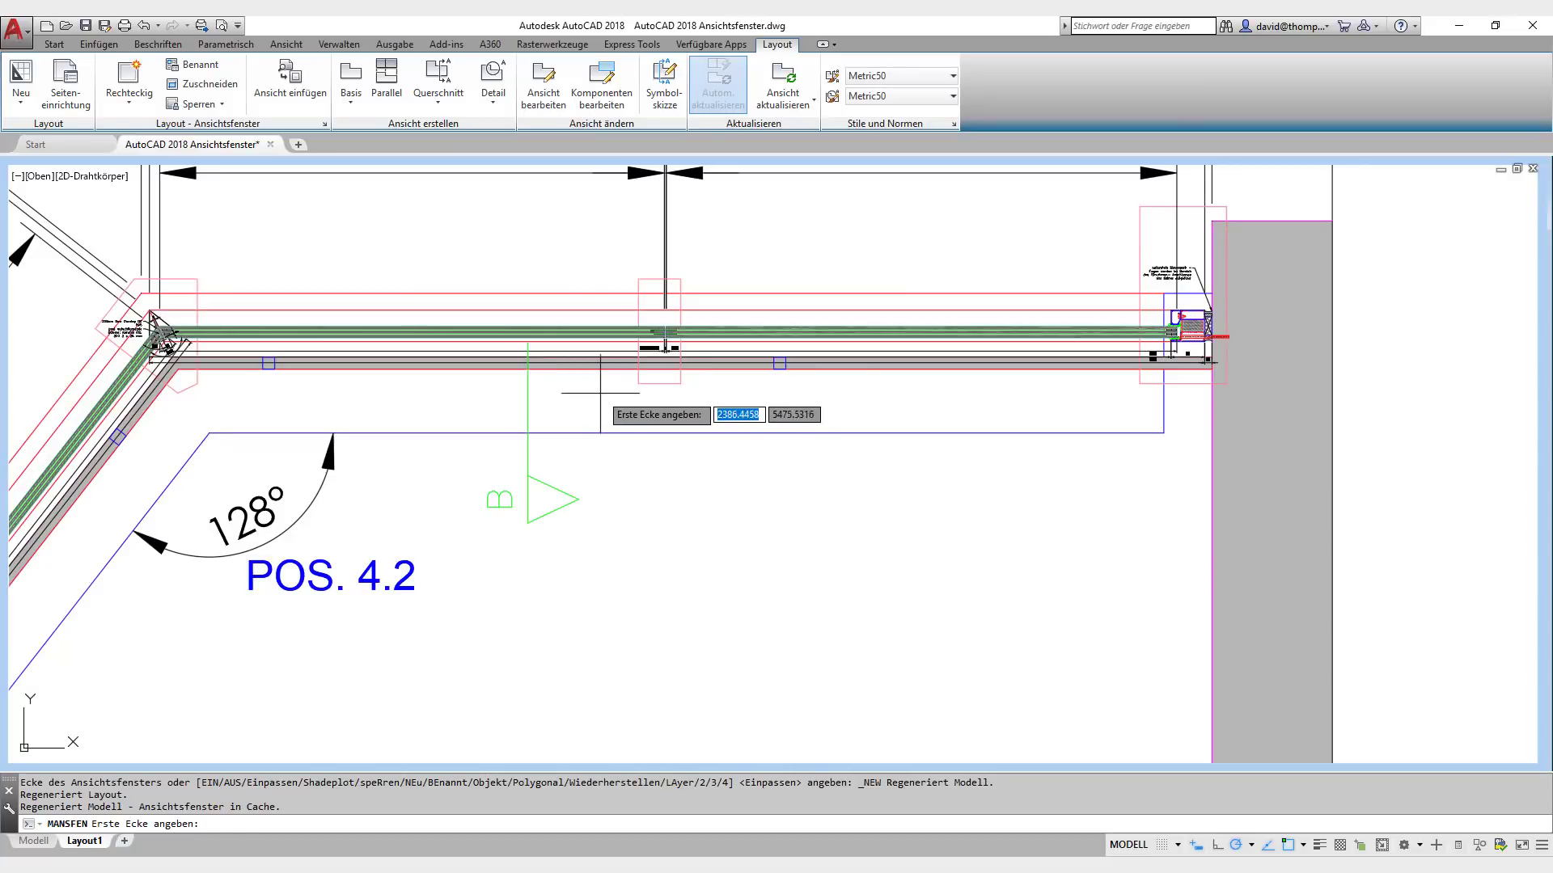
left_click(639, 383)
left_click(681, 279)
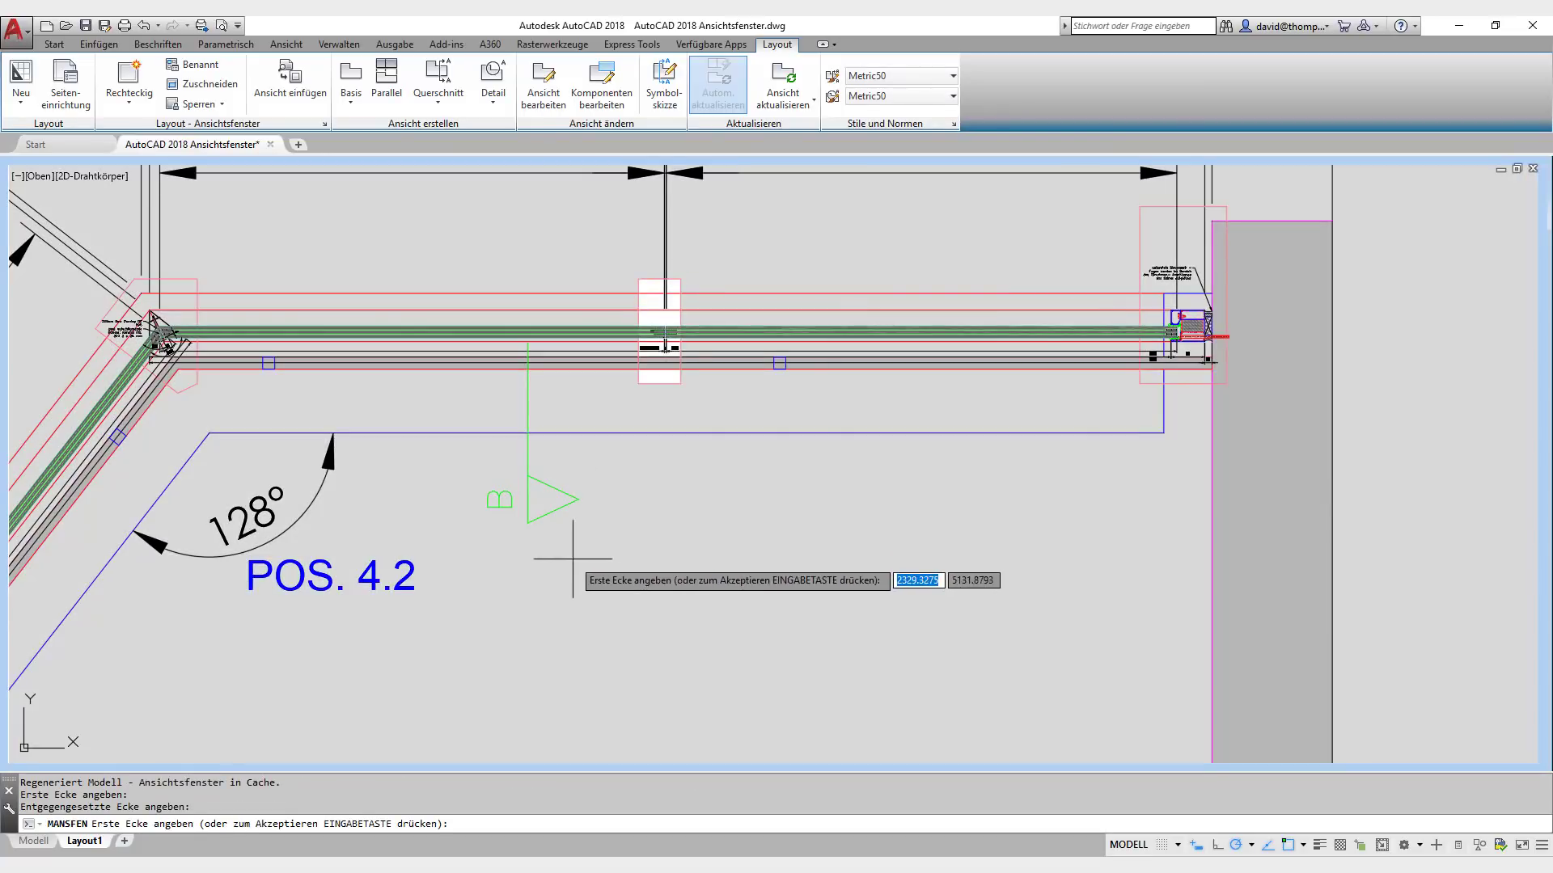
key("Return")
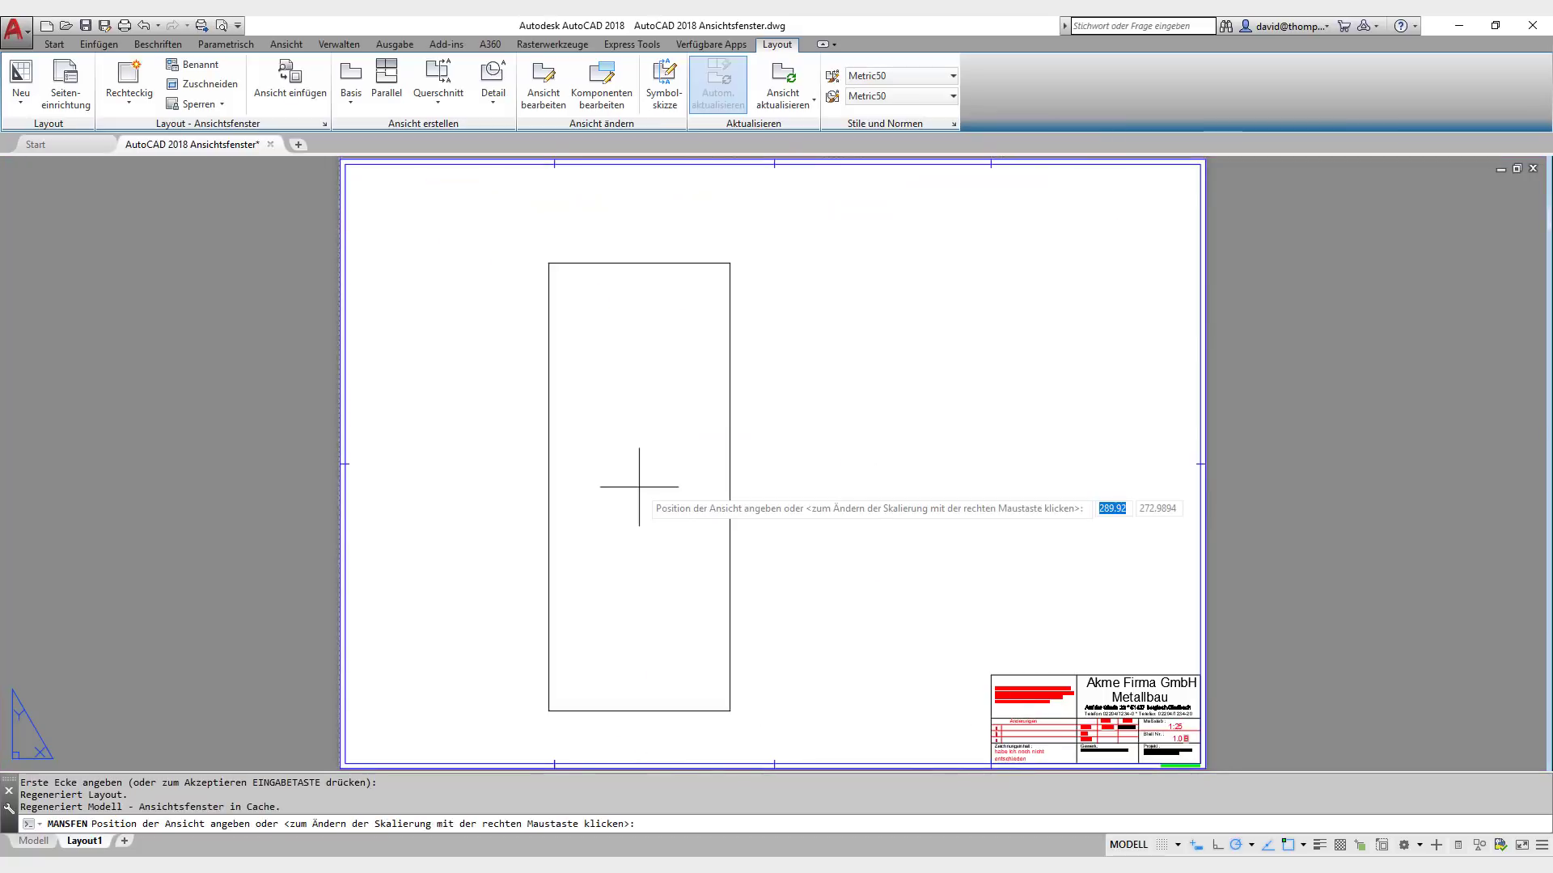
left_click(639, 487)
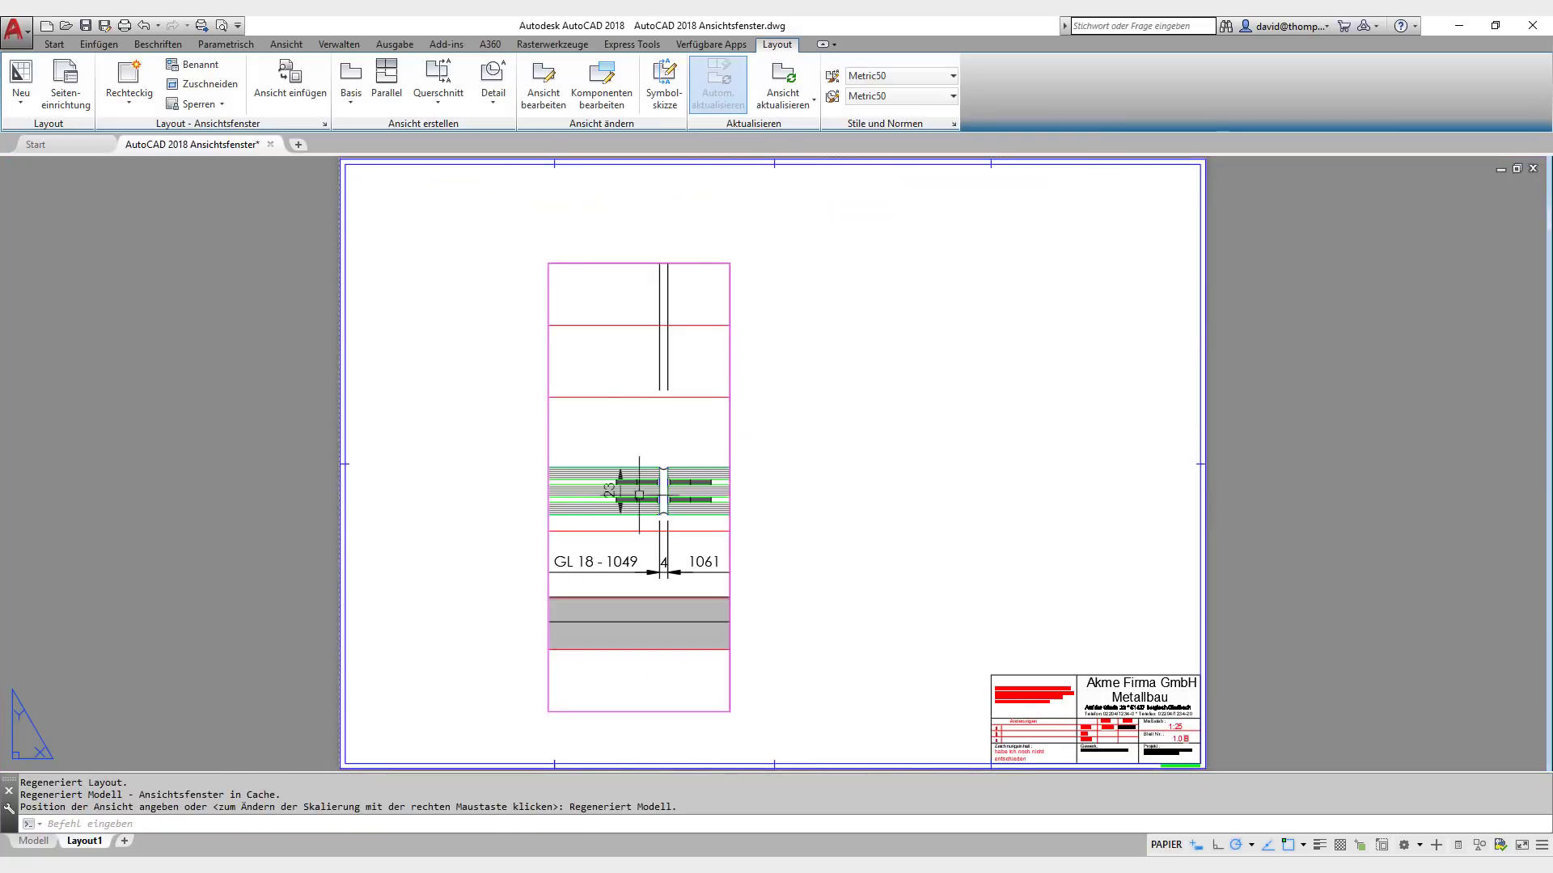
Step: Set the scale of the inserted glass joint view to 1:2 and deselect it
left_click(725, 437)
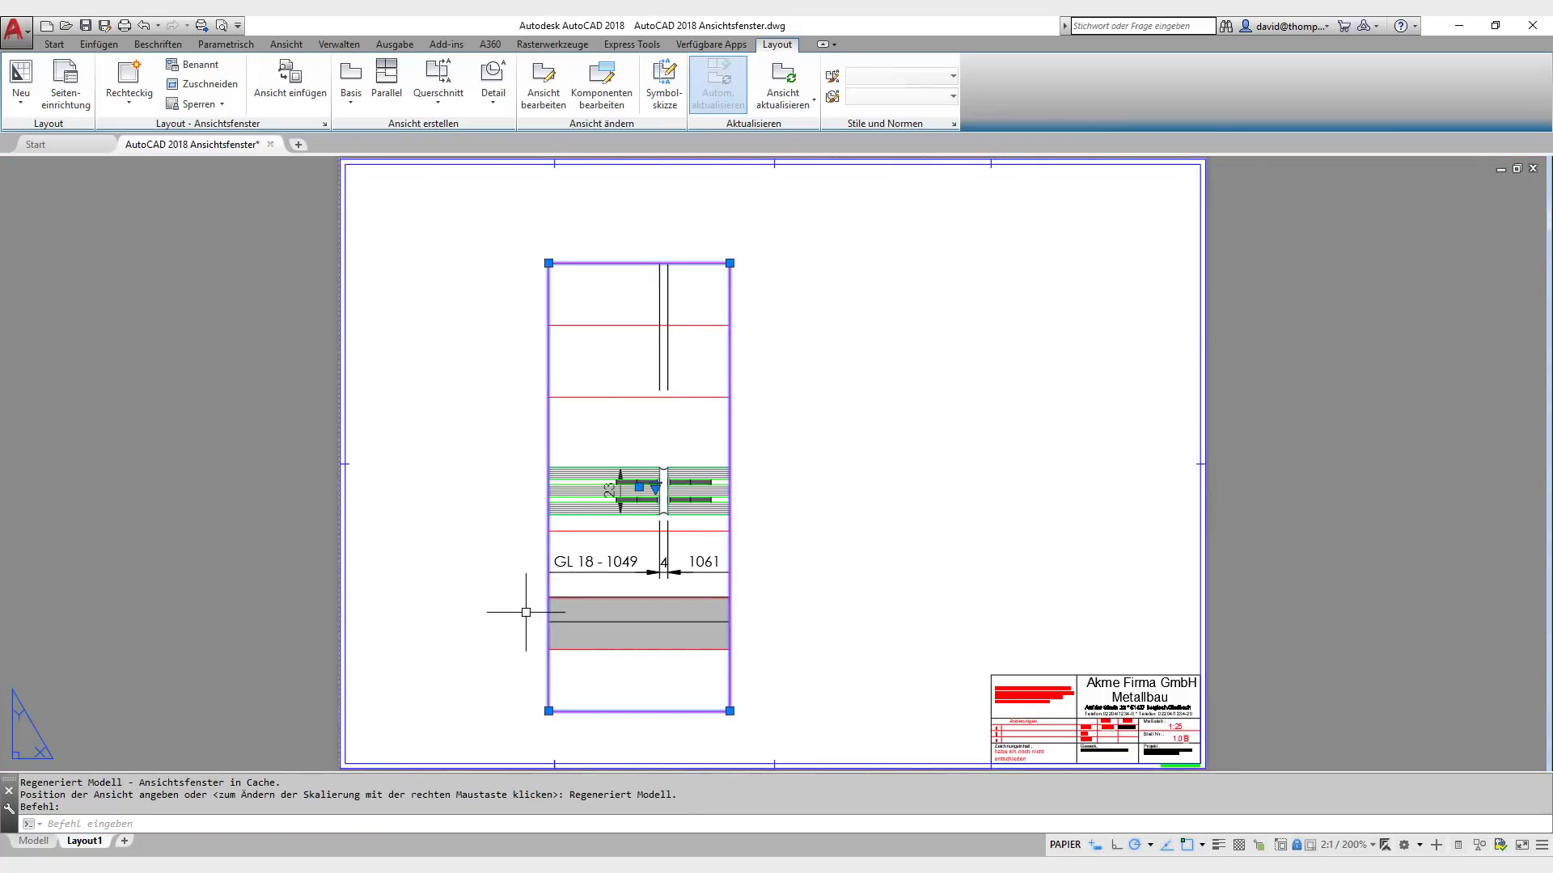
left_click(655, 490)
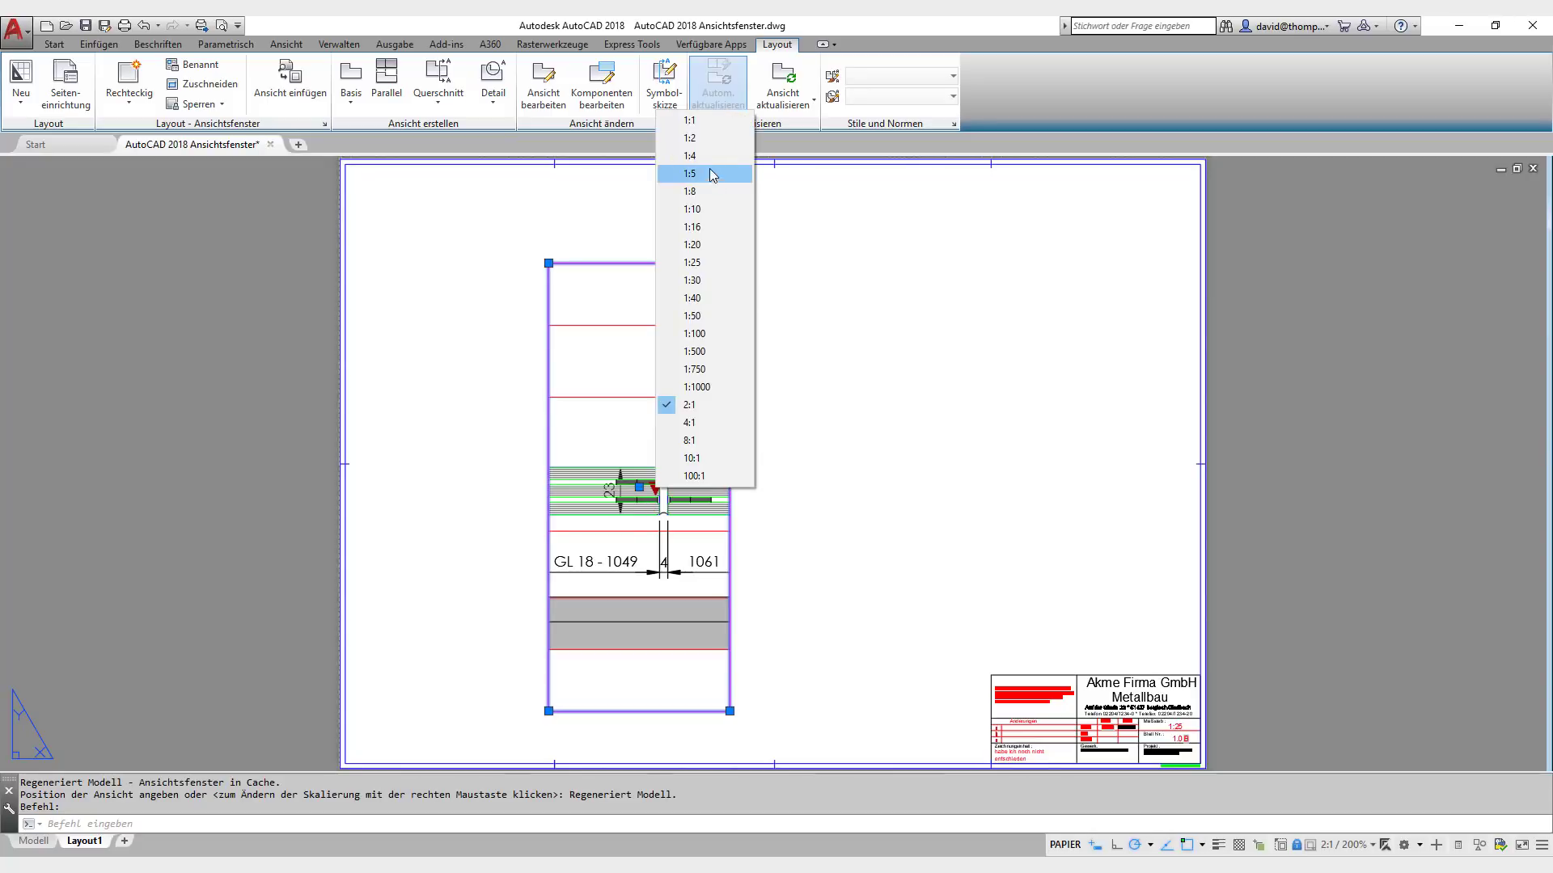
left_click(689, 139)
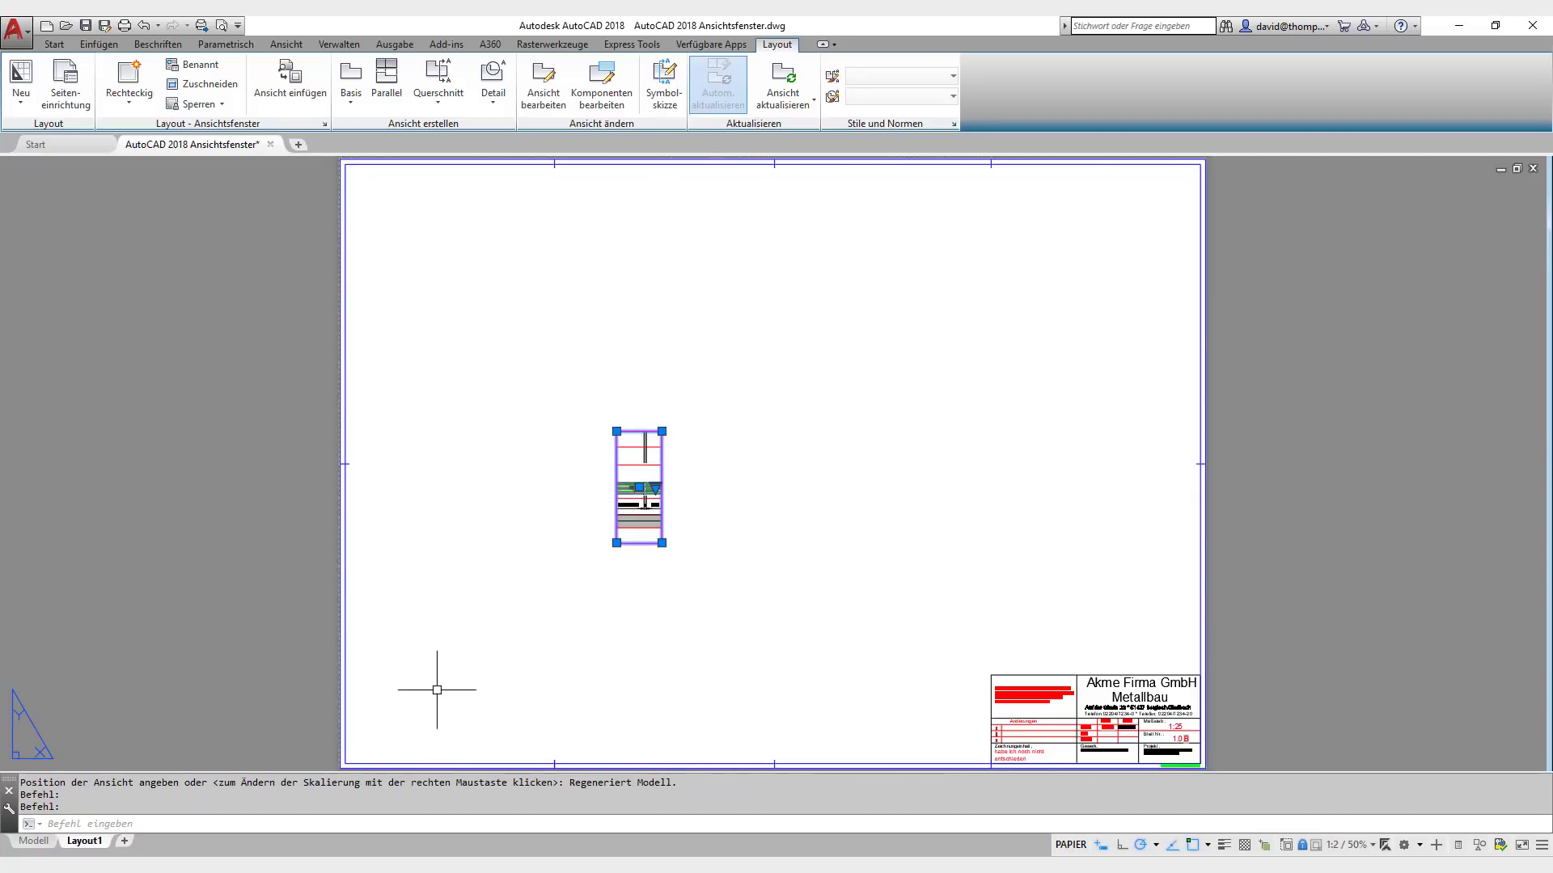
key("Escape")
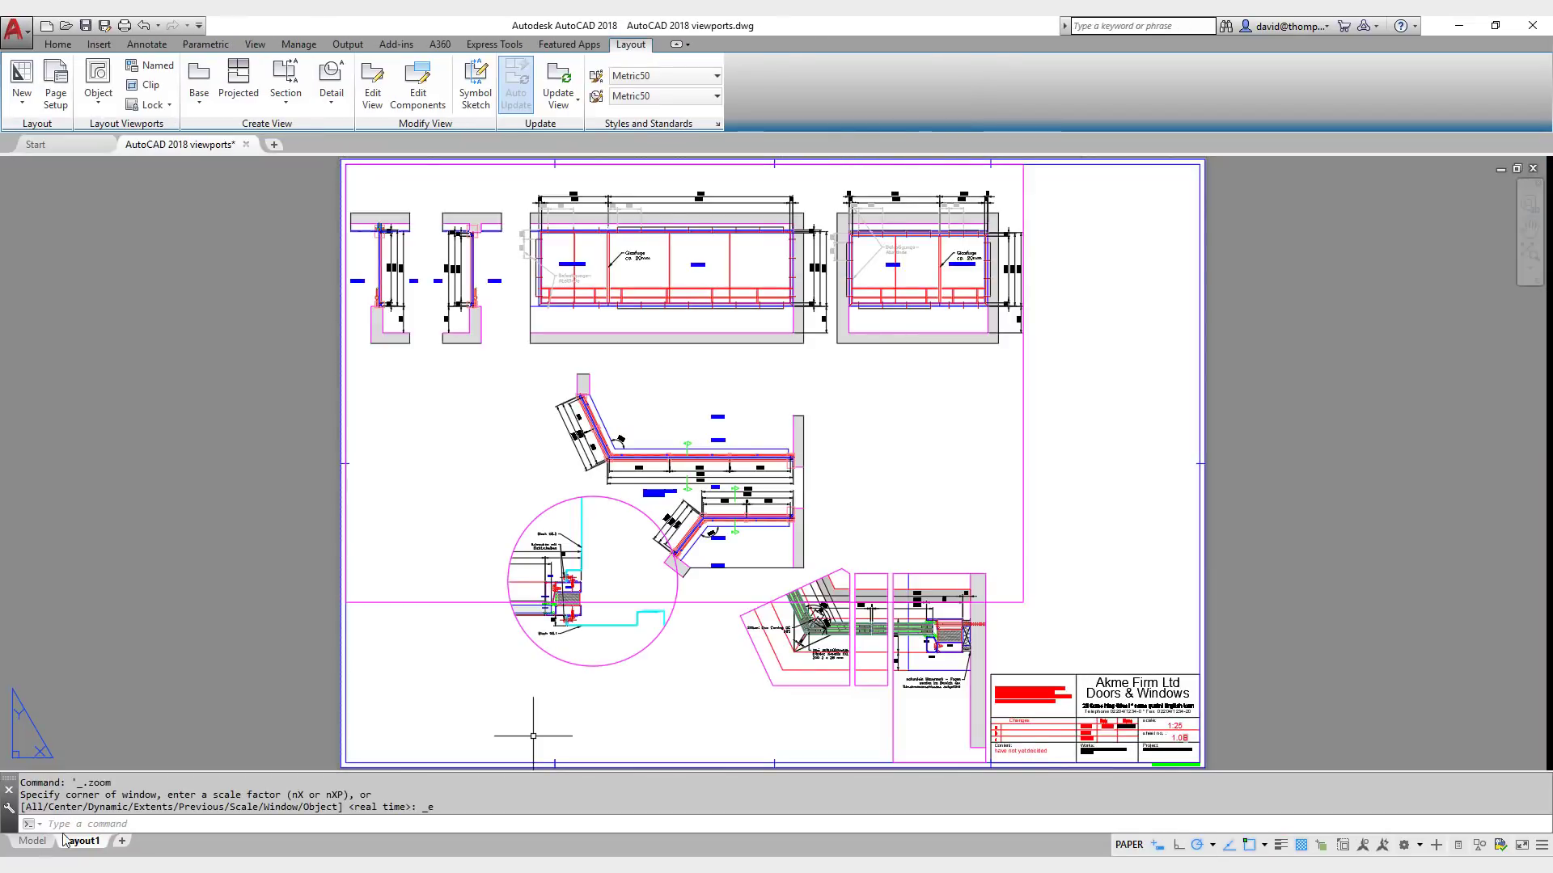
left_click(32, 841)
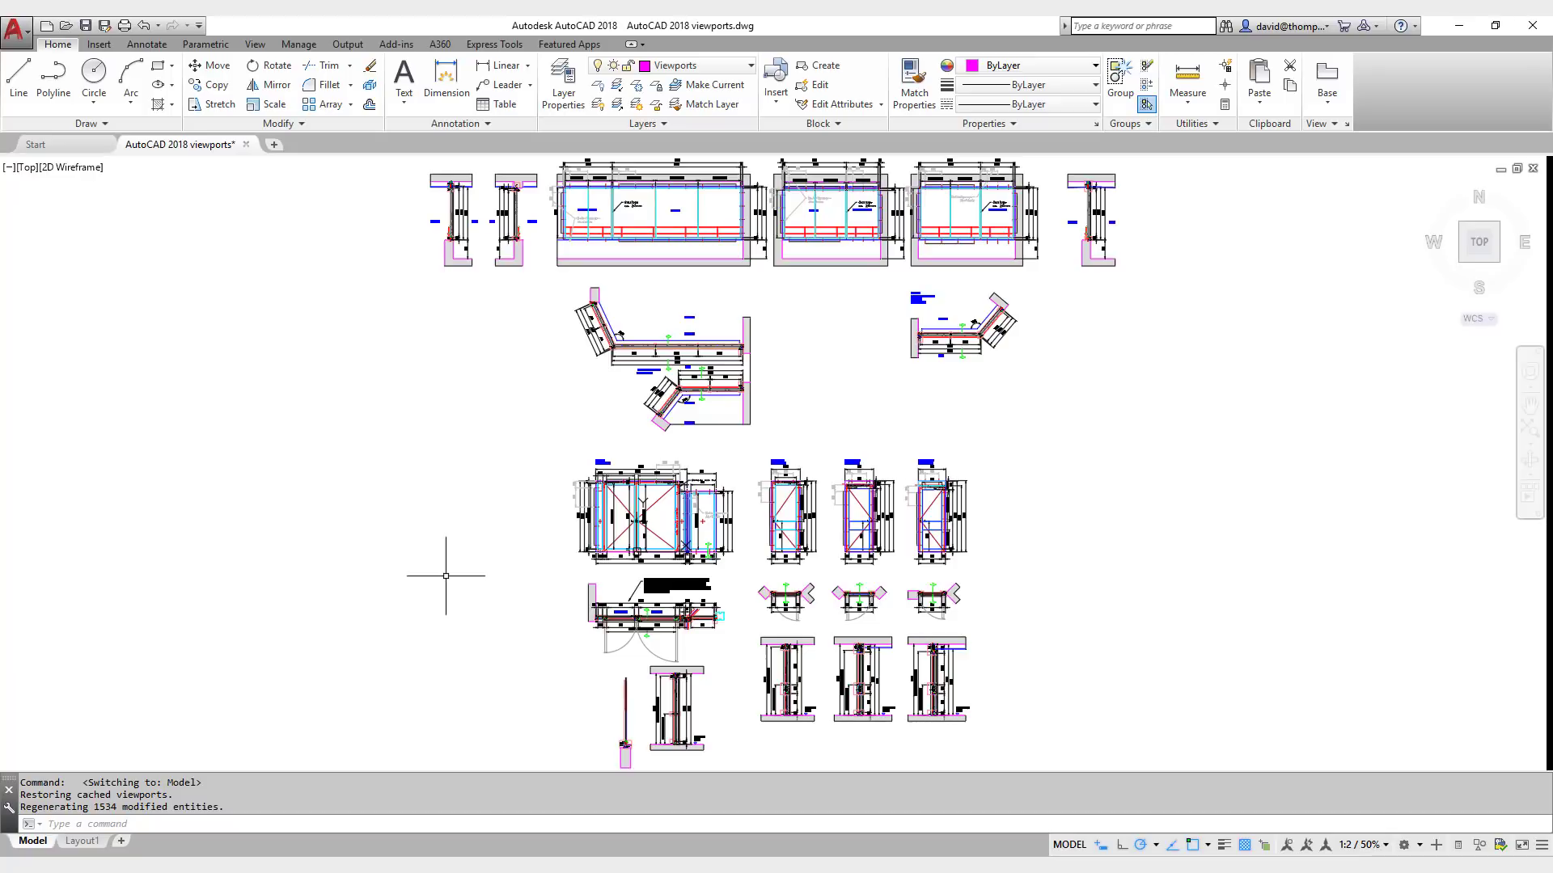
left_click(89, 842)
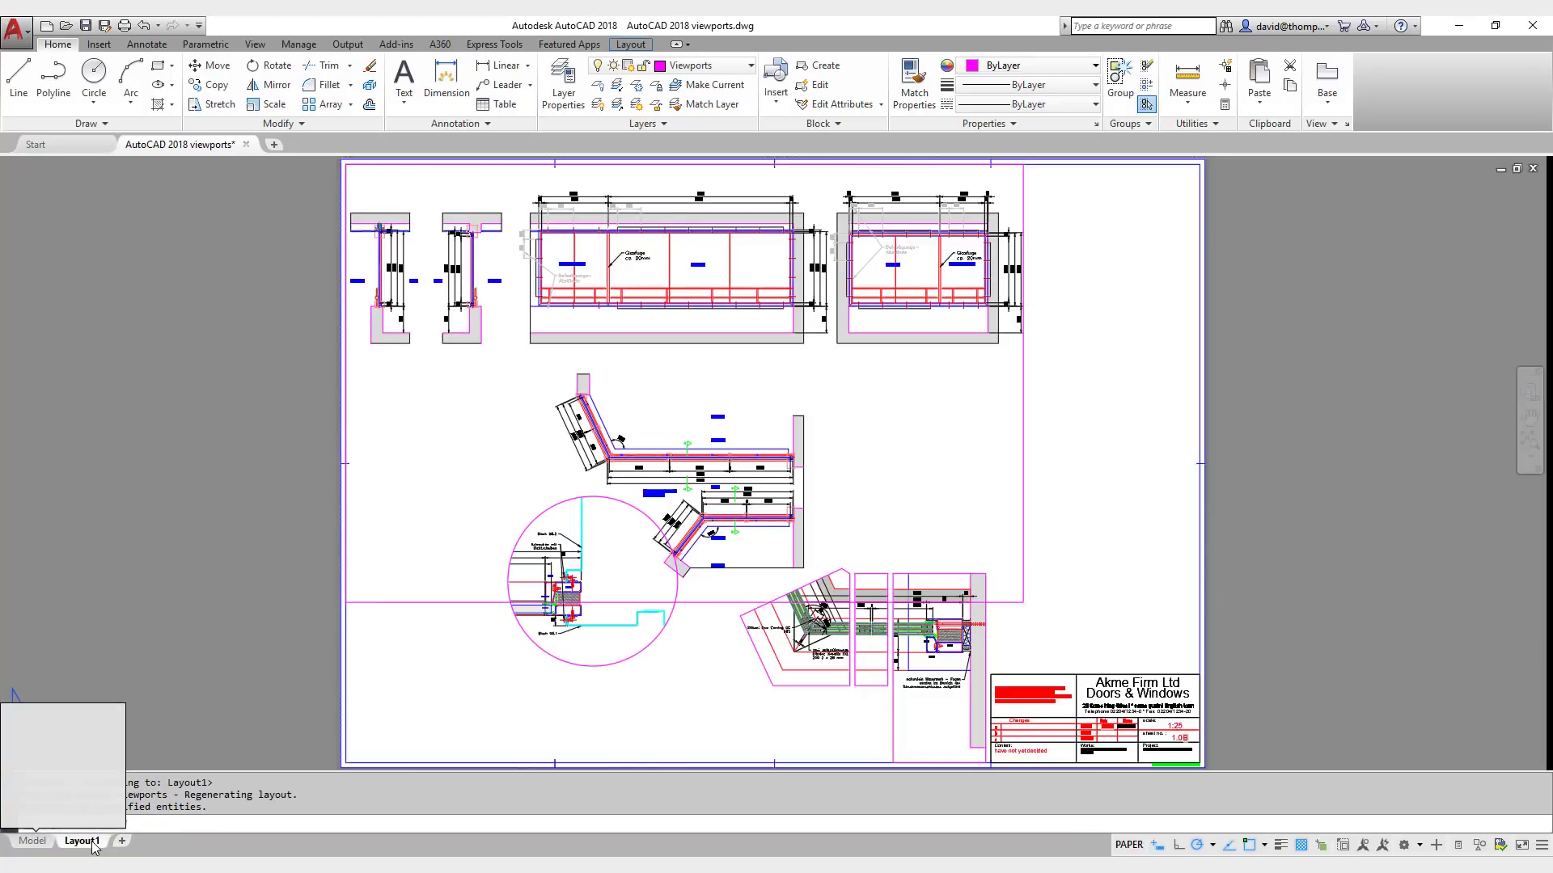
left_click(630, 45)
left_click(103, 105)
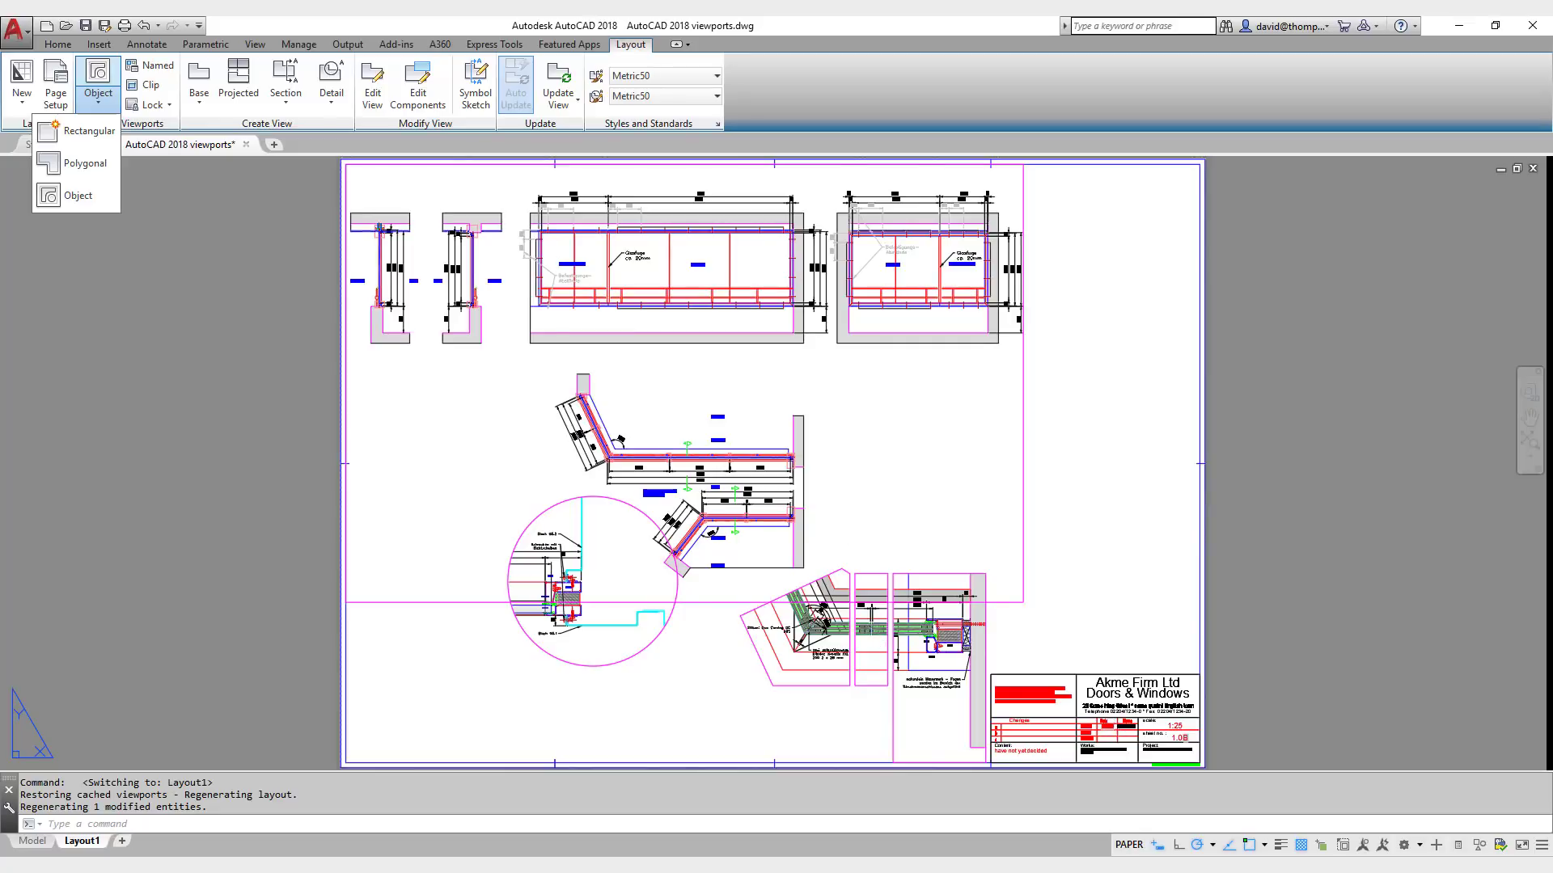
left_click(1003, 712)
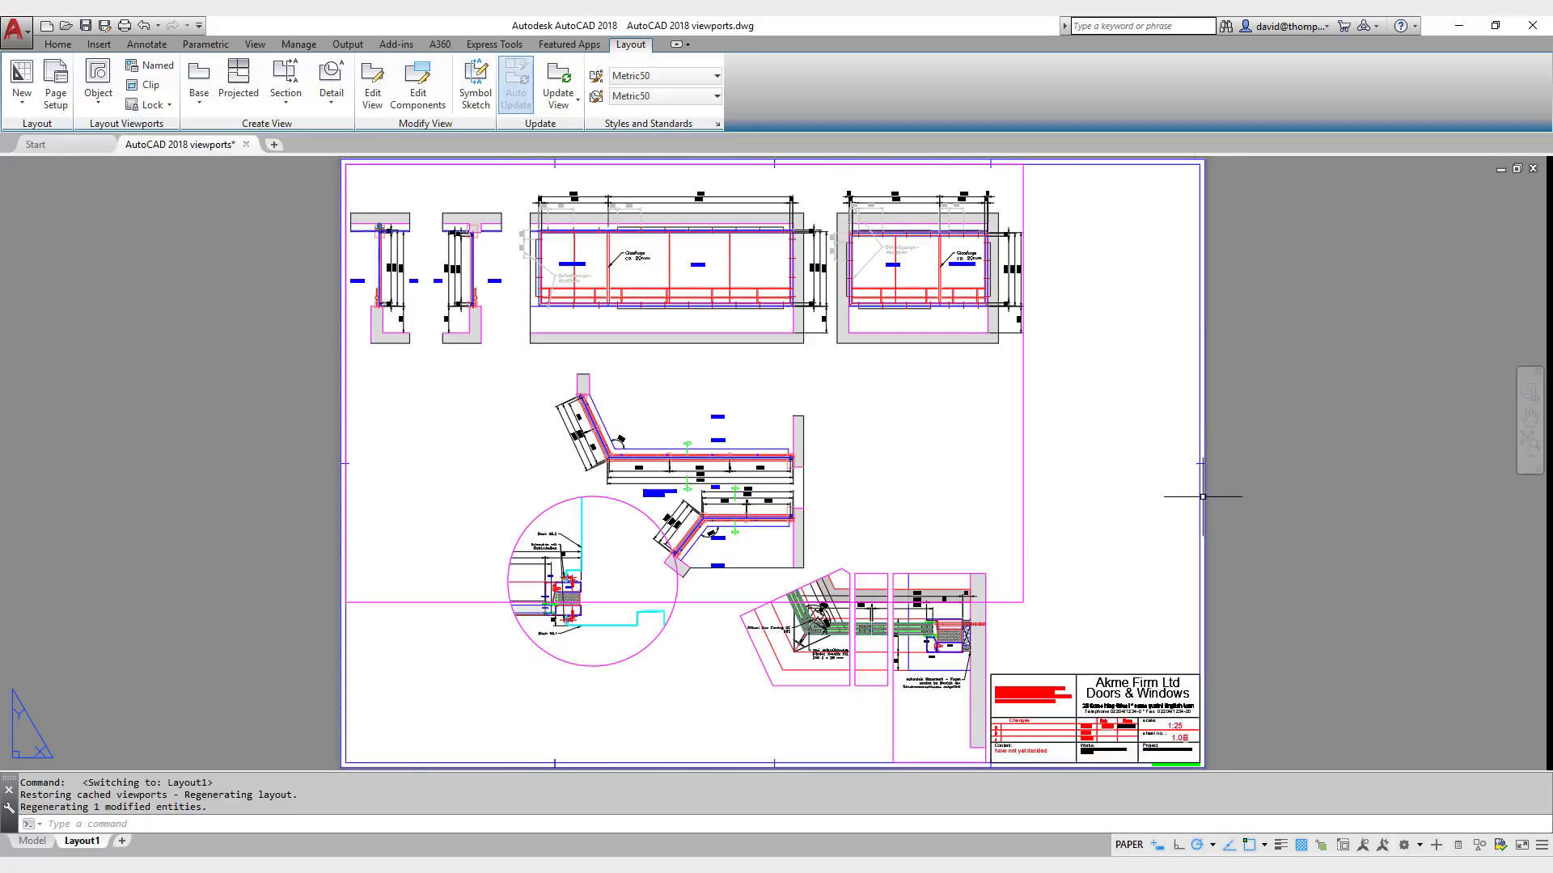